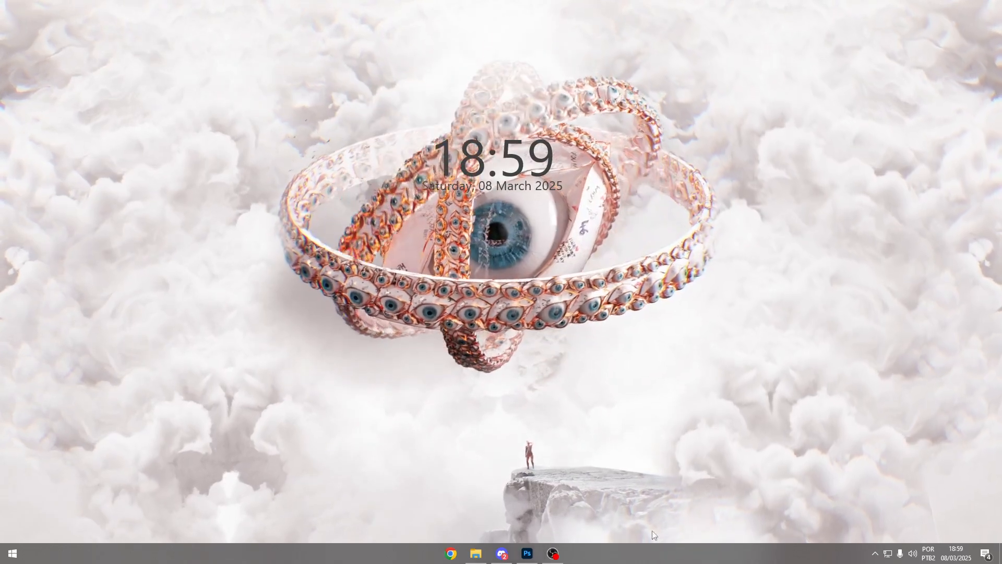
# - Switch to Discord and review the Typesetter, balloon-cleaning action and Fontes attachments in the arquivos channel of the Yabai Scan server
pyautogui.click(502, 553)
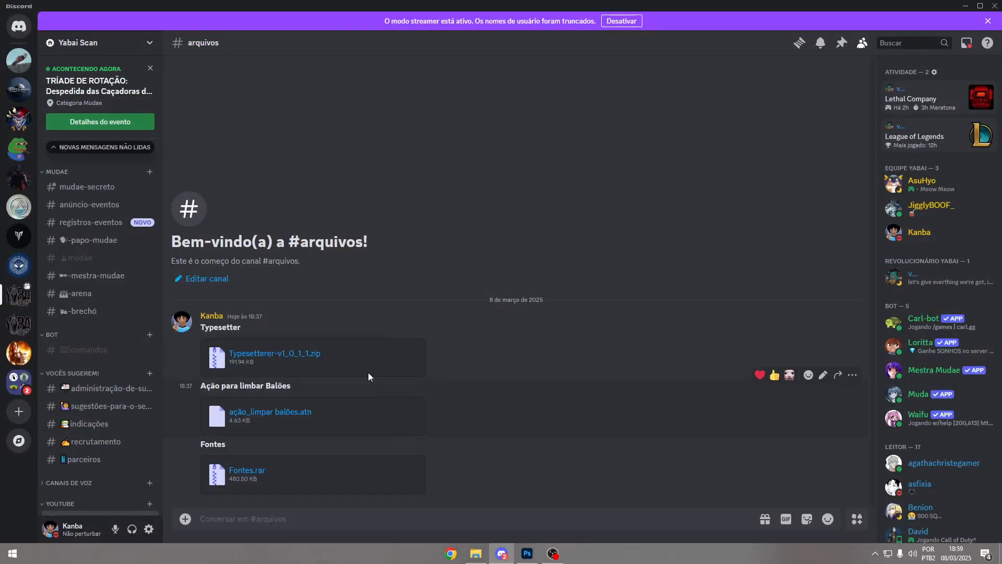
pyautogui.moveTo(162, 363)
pyautogui.mouseDown()
pyautogui.moveTo(168, 165)
pyautogui.moveTo(155, 287)
pyautogui.moveTo(167, 372)
pyautogui.mouseUp()
pyautogui.scroll(5, 147, 329)
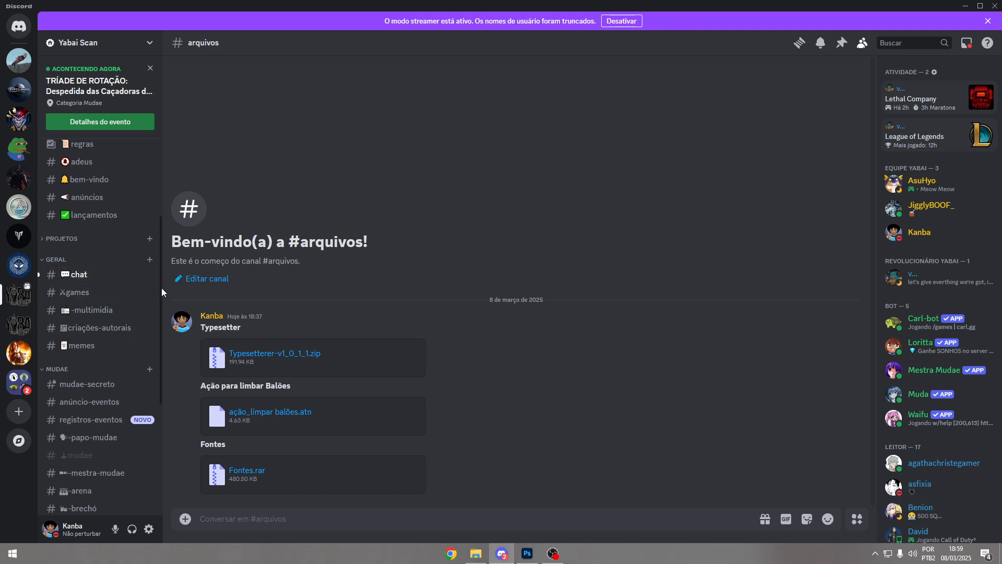
pyautogui.moveTo(161, 287); pyautogui.dragTo(138, 437)
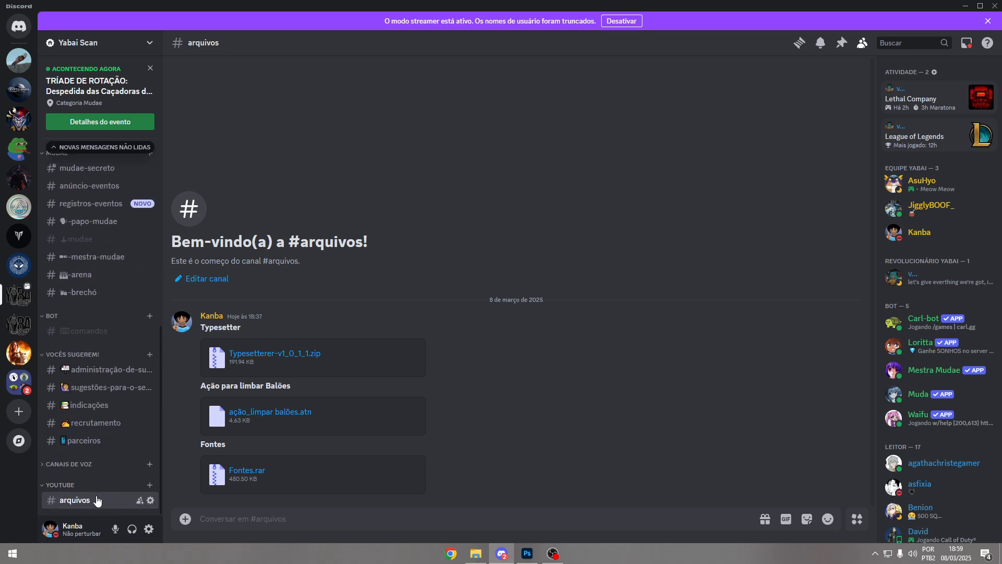
pyautogui.moveTo(202, 326)
pyautogui.mouseDown()
pyautogui.moveTo(242, 335)
pyautogui.moveTo(202, 327)
pyautogui.mouseUp()
pyautogui.click(223, 329)
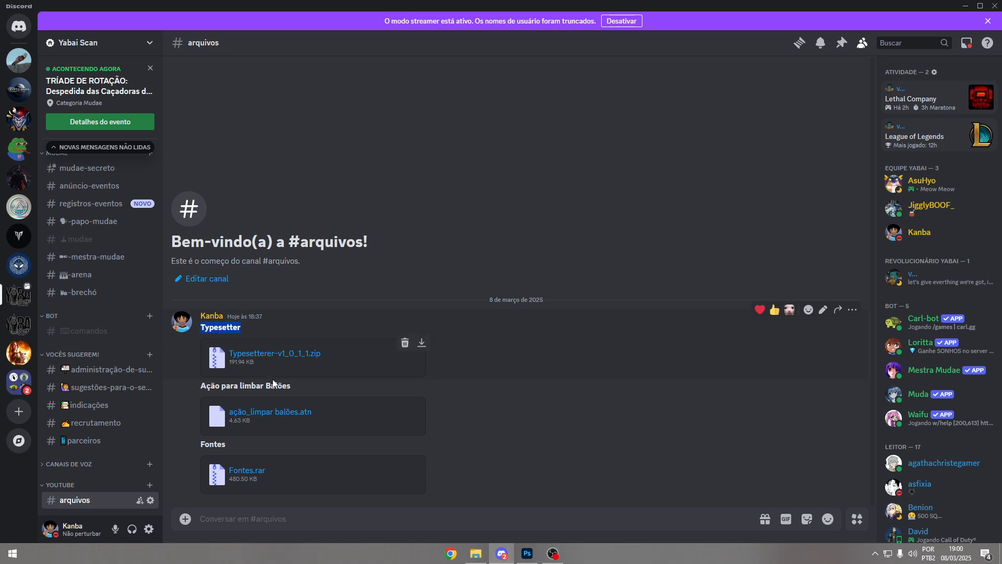
pyautogui.moveTo(292, 388); pyautogui.dragTo(201, 385)
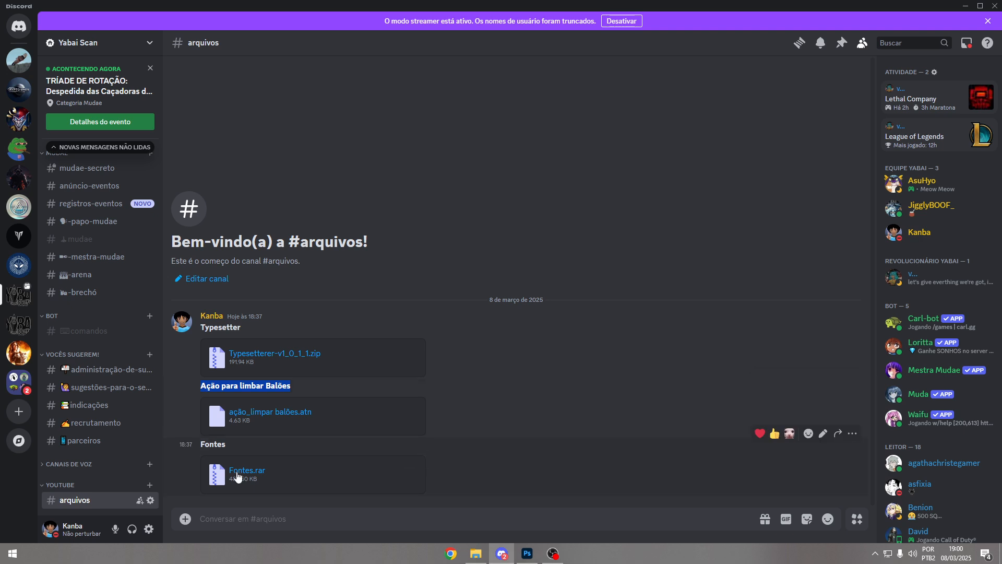
pyautogui.moveTo(226, 446); pyautogui.dragTo(204, 445)
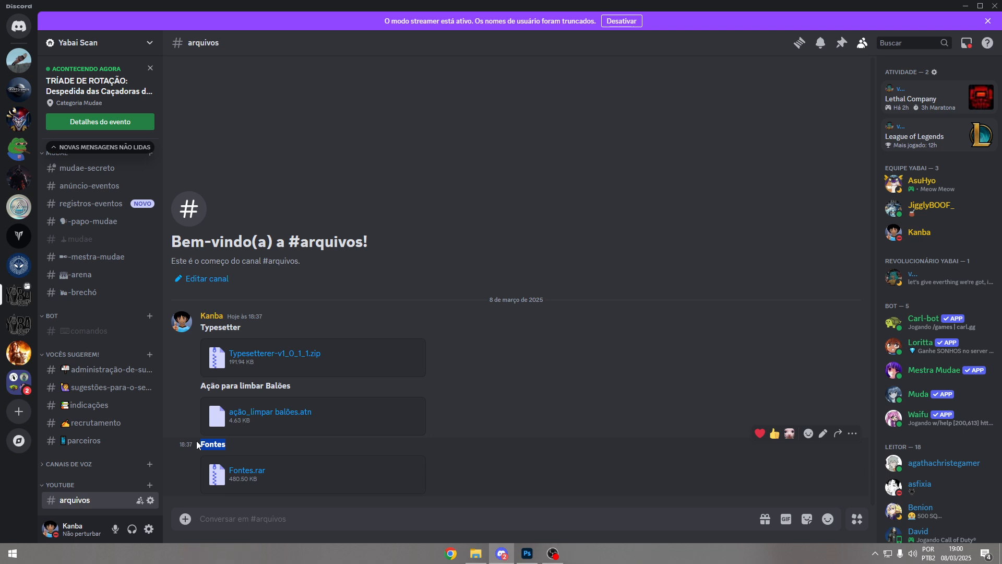
pyautogui.click(499, 553)
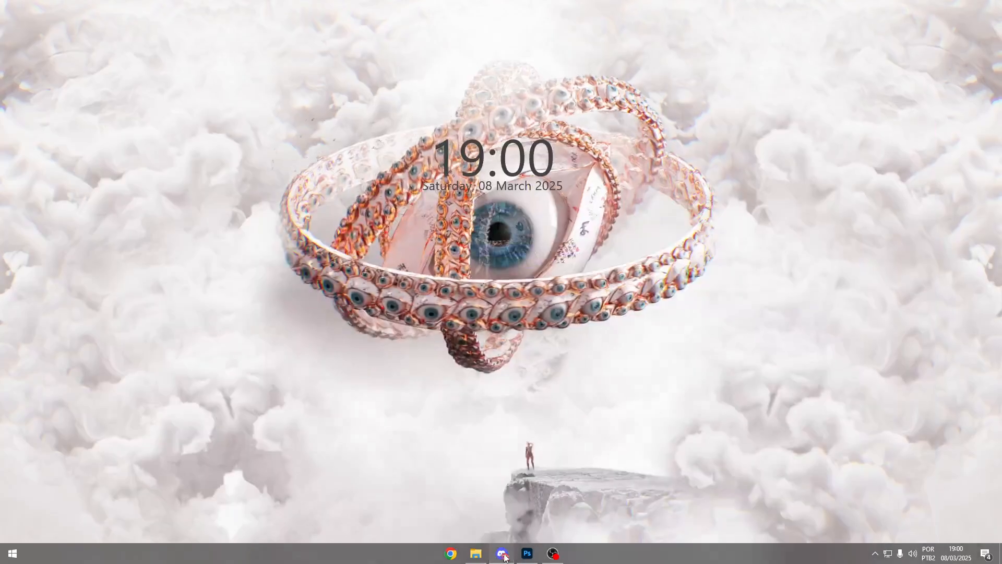
pyautogui.click(528, 553)
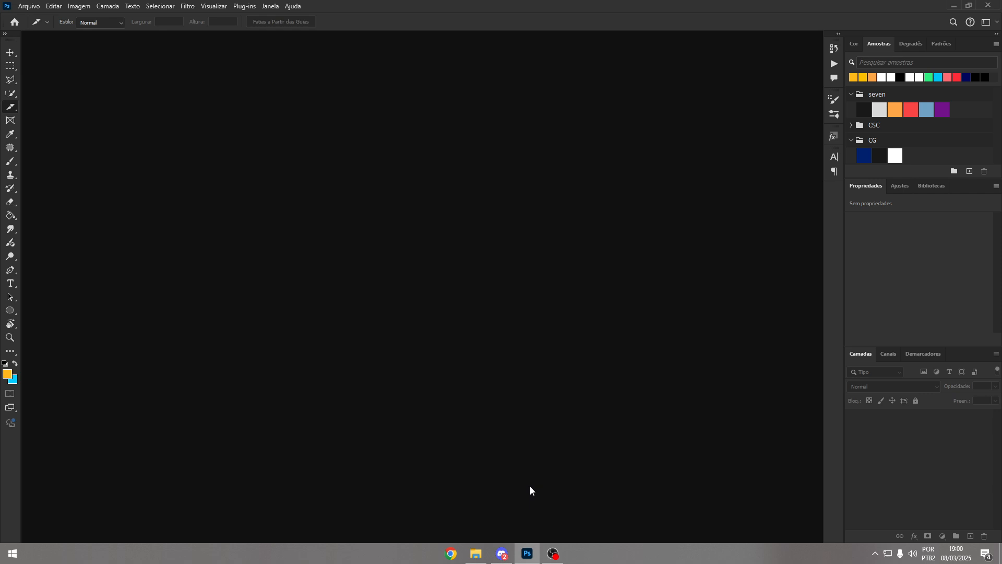
pyautogui.click(273, 9)
pyautogui.click(510, 505)
# - Show the Edição folder in File Explorer and enlarge its file icons into thumbnails
pyautogui.moveTo(521, 561)
pyautogui.click(475, 554)
pyautogui.click(387, 376)
pyautogui.hotkey('alt', 'Left')
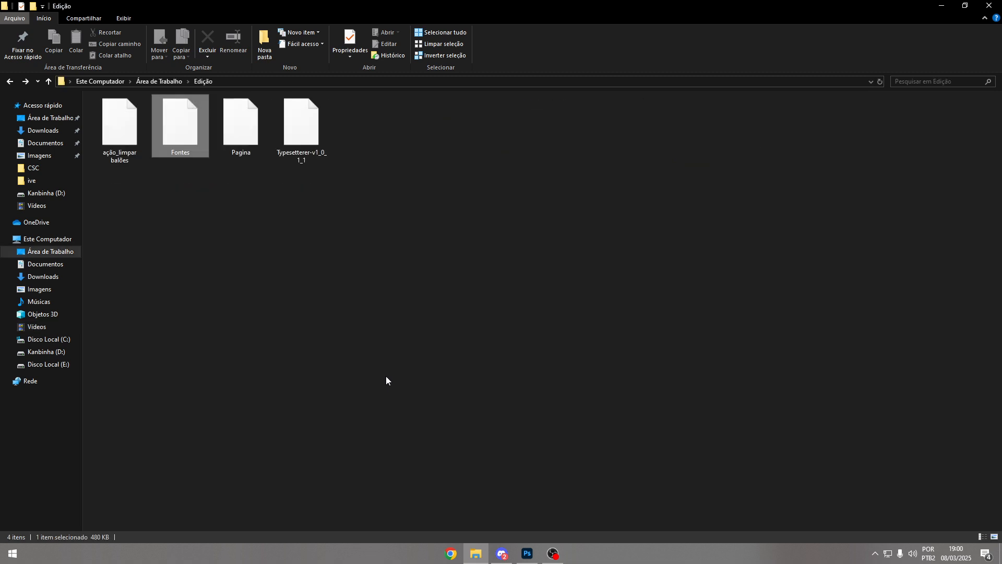
pyautogui.click(339, 324)
pyautogui.scroll(3, 334, 320)
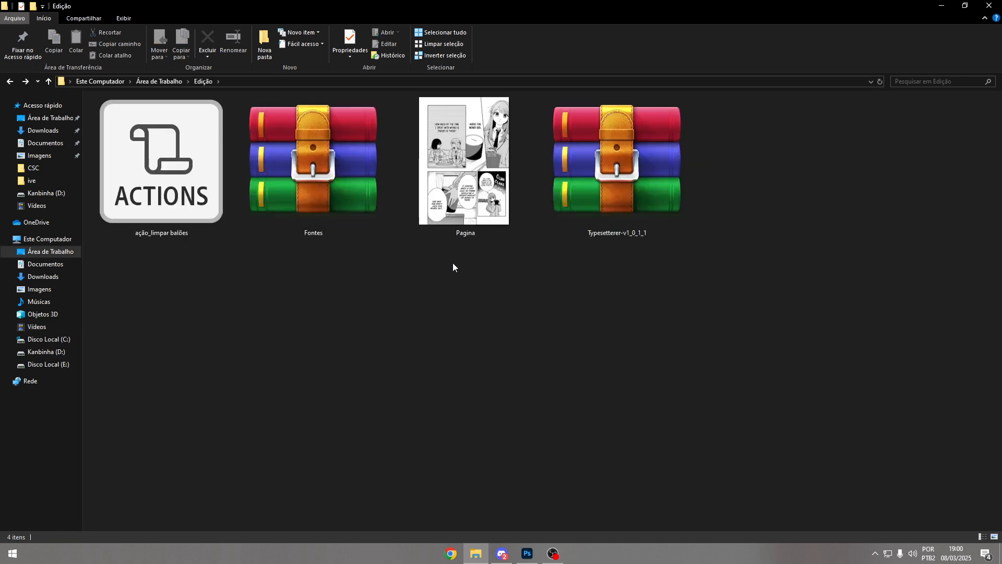
# - Open the Pagina image in Photoshop, leaving its missing RGB profile as is without colour management
pyautogui.click(477, 231)
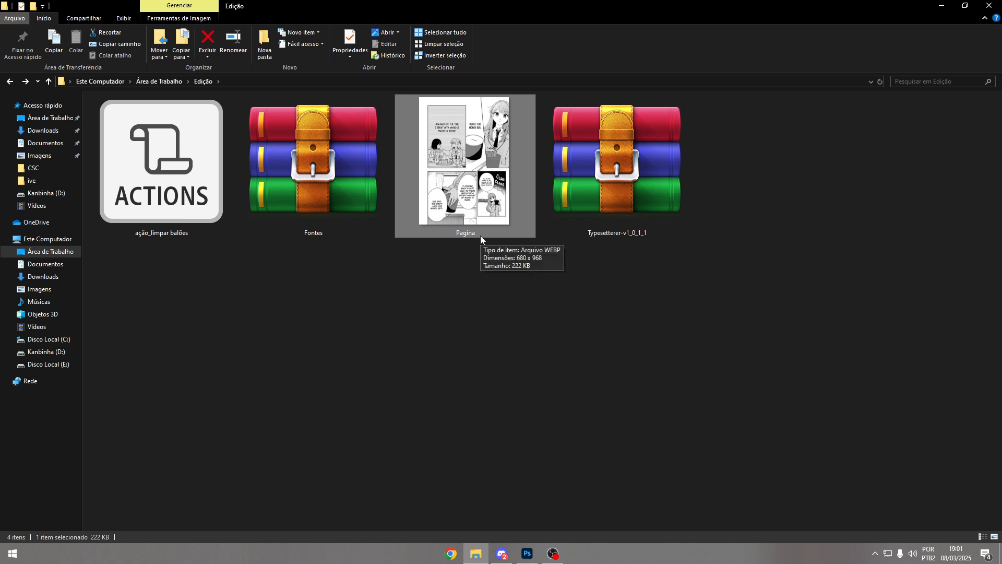
pyautogui.hotkey('alt', 'Tab')
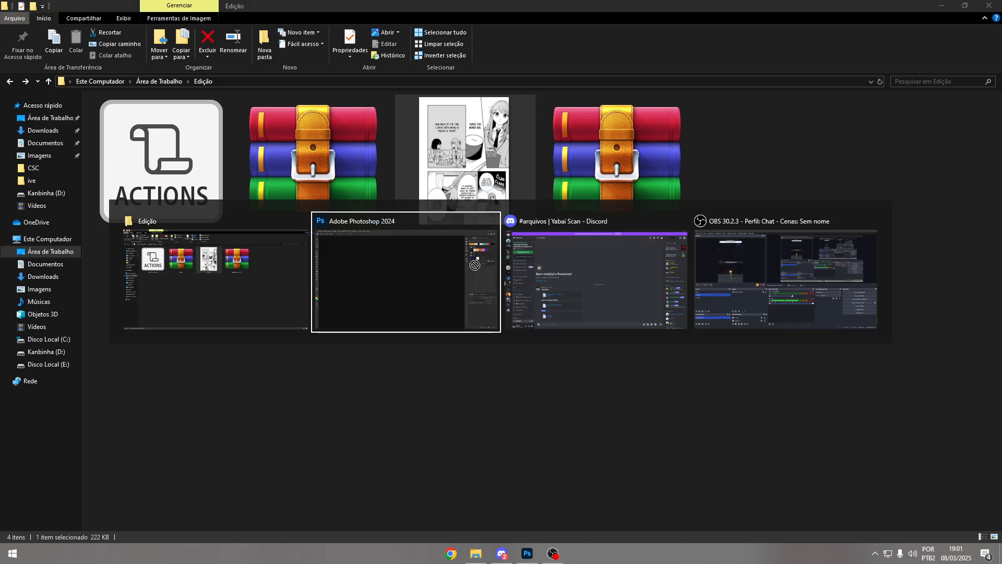
pyautogui.moveTo(475, 265); pyautogui.dragTo(475, 265)
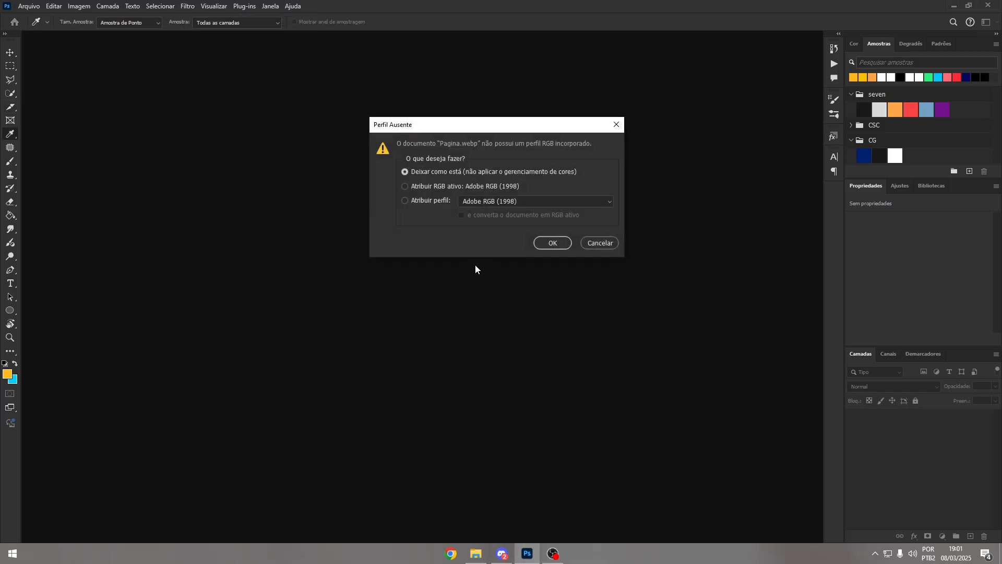
pyautogui.press('Return')
# - Activate the Brush tool and reduce its diameter to about 323 px with 3% hardness
pyautogui.press('c')
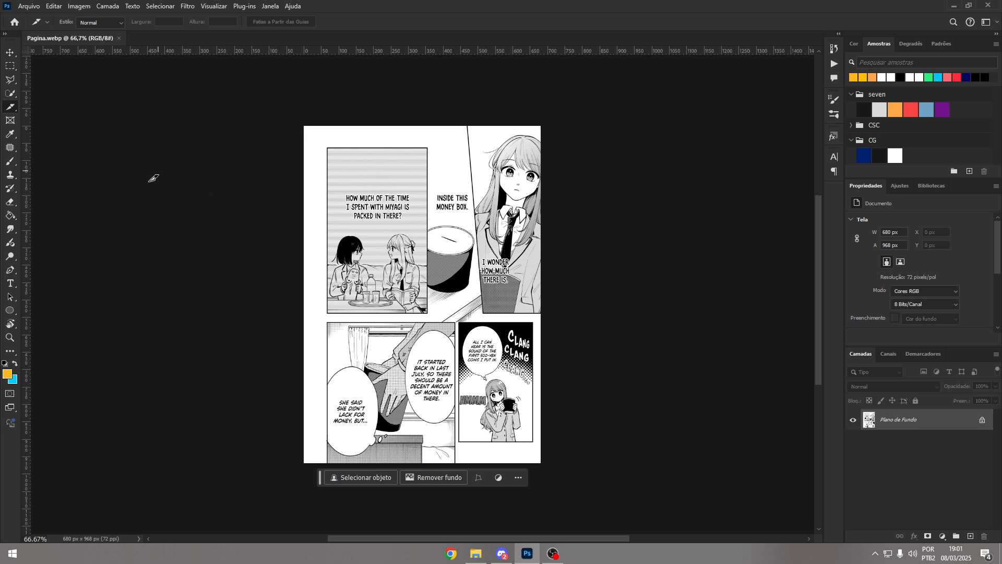
pyautogui.press('b')
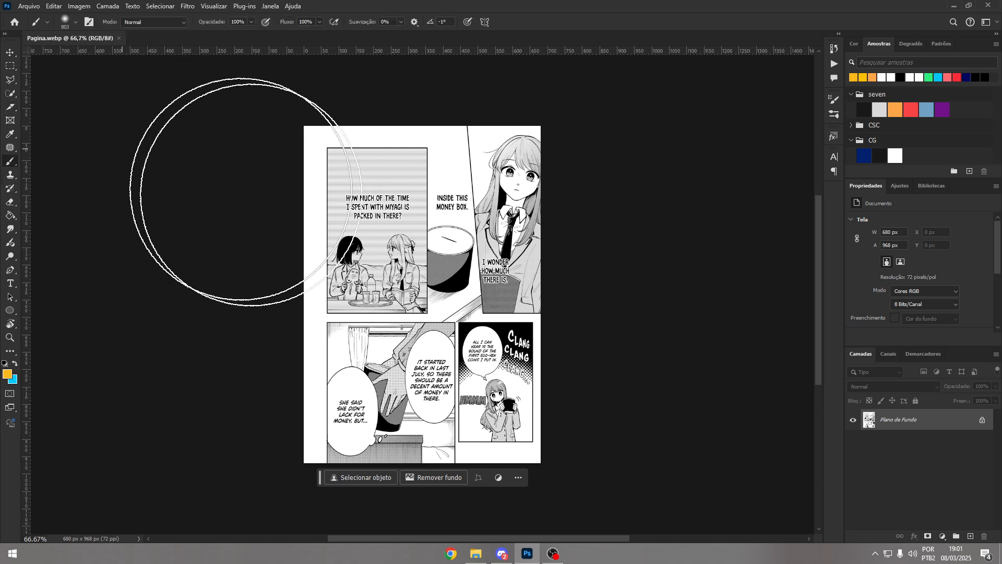
pyautogui.moveTo(363, 198); pyautogui.dragTo(280, 200)
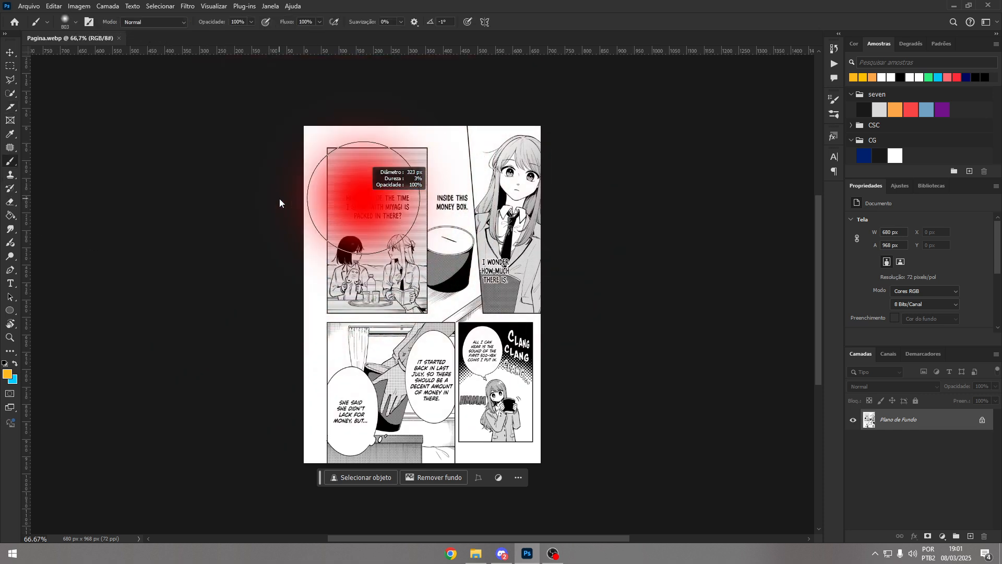
# - View the Brush tool's variants and switch the quick selection group to the Magic Wand tool
pyautogui.rightClick(11, 165)
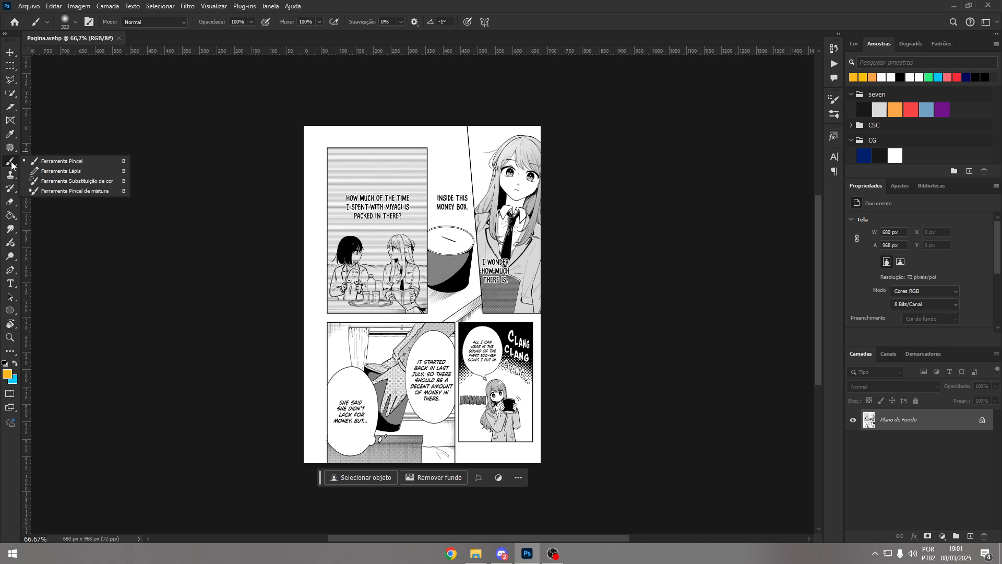
pyautogui.click(9, 94)
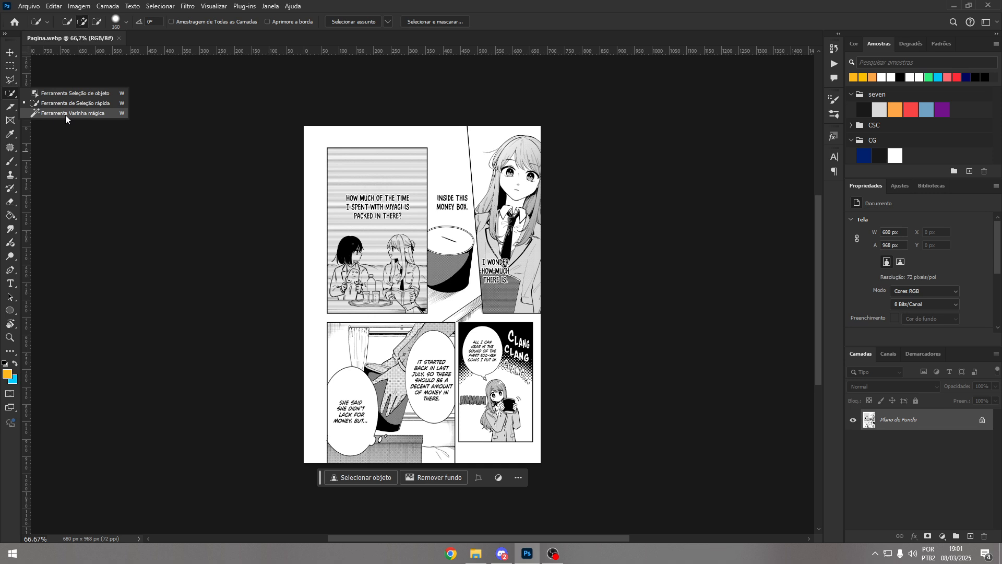
pyautogui.click(65, 115)
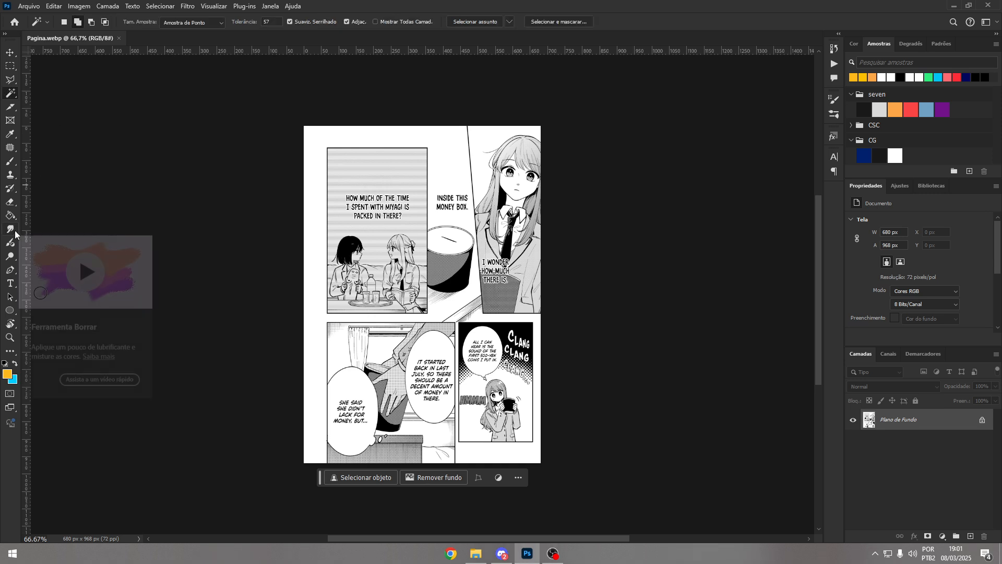
# - Activate the Eraser and Clone Stamp tools in turn and view the variants in each tool group
pyautogui.press('e')
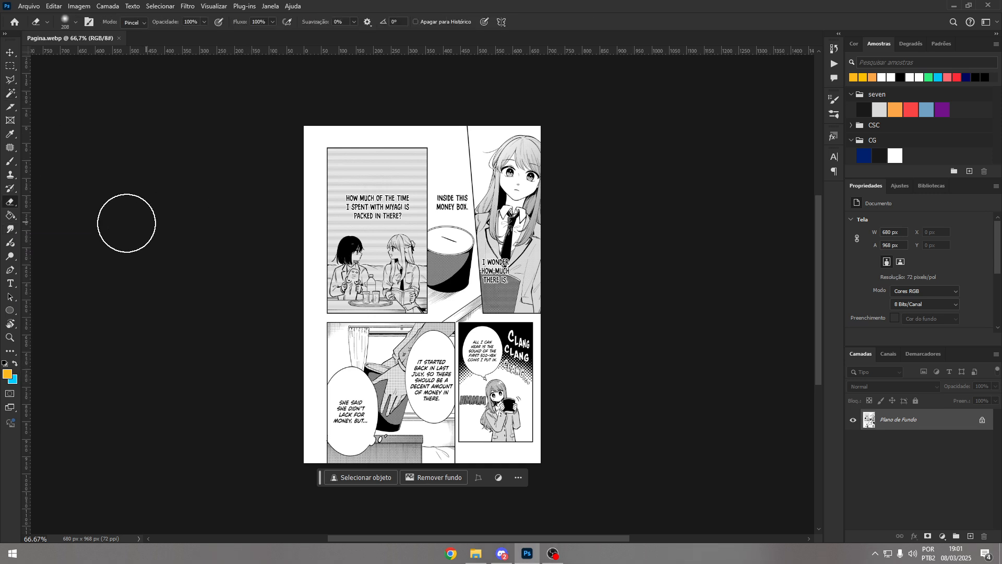
pyautogui.rightClick(12, 203)
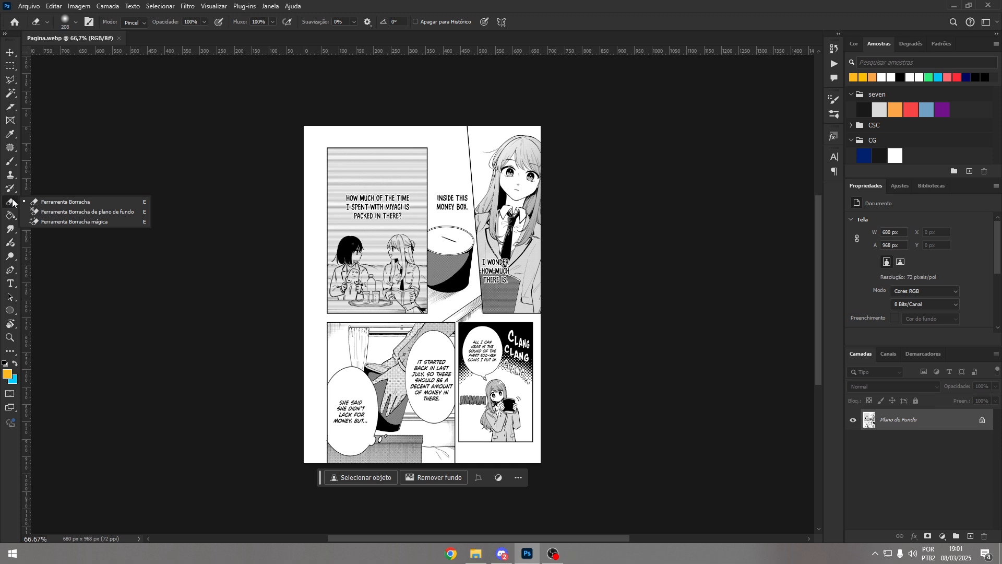
pyautogui.press('Escape')
pyautogui.press('s')
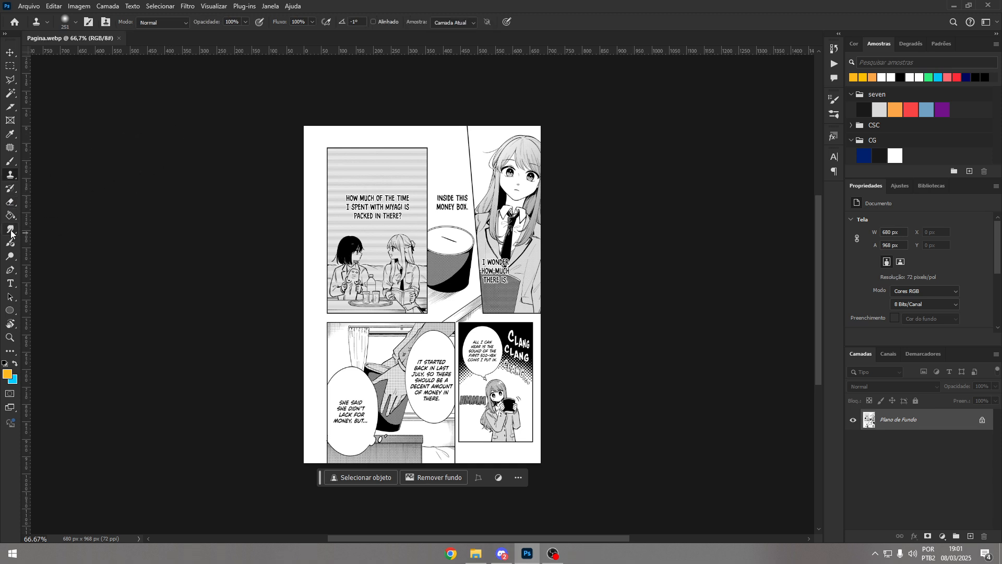
pyautogui.rightClick(13, 178)
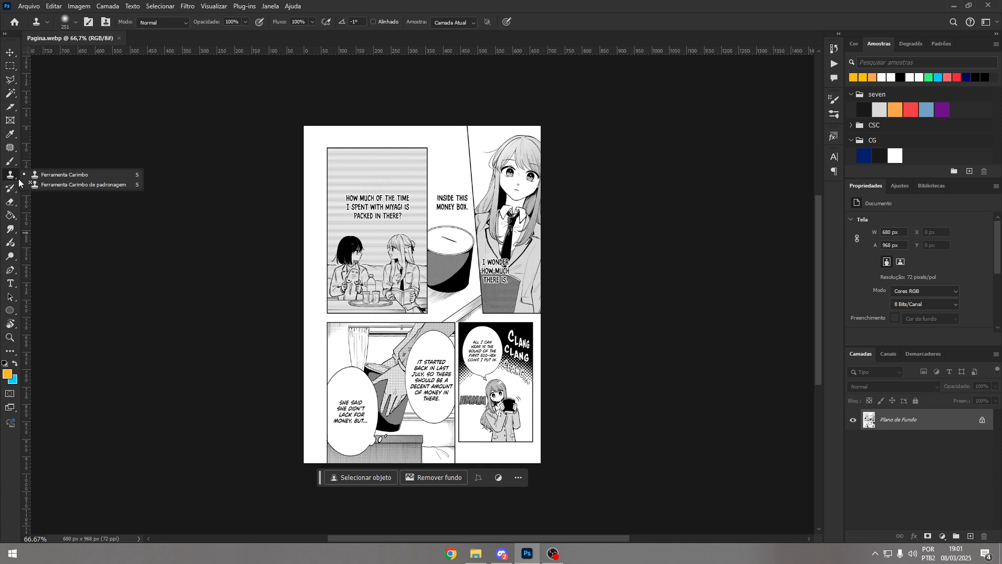
pyautogui.press('Escape')
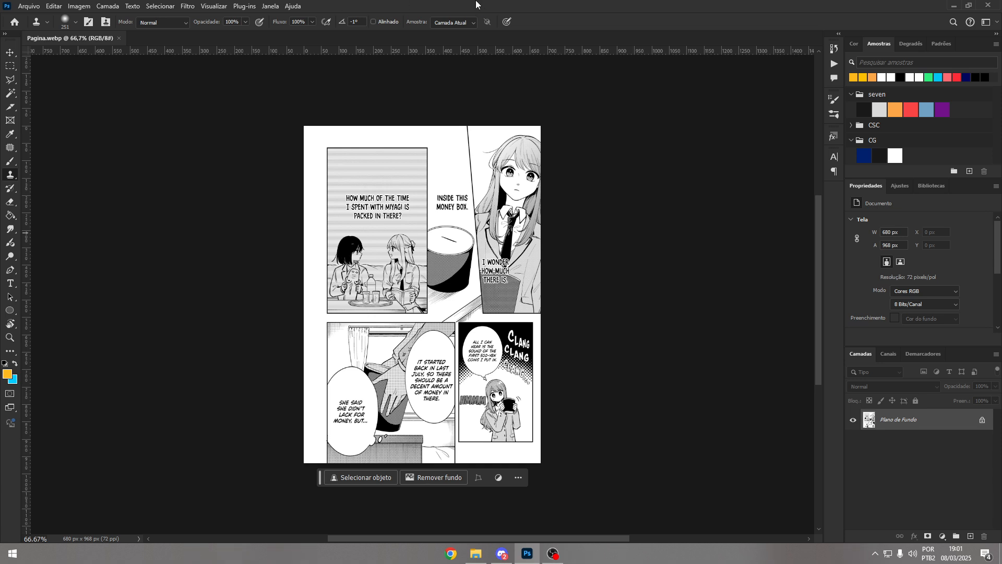
# - Activate the Type tool and reset the foreground and background colours to black and white
pyautogui.press('t')
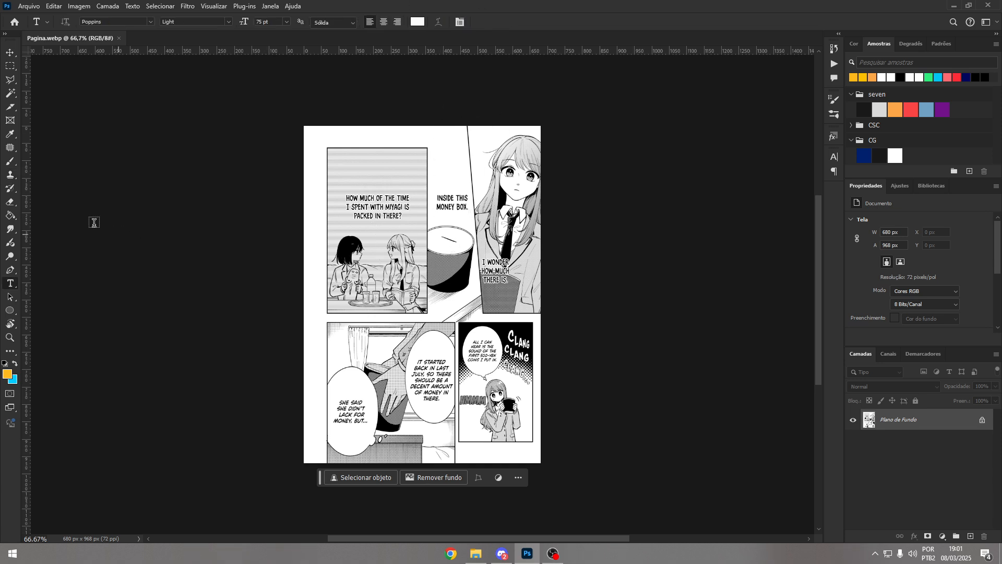
pyautogui.rightClick(15, 282)
pyautogui.press('Escape')
pyautogui.press('d')
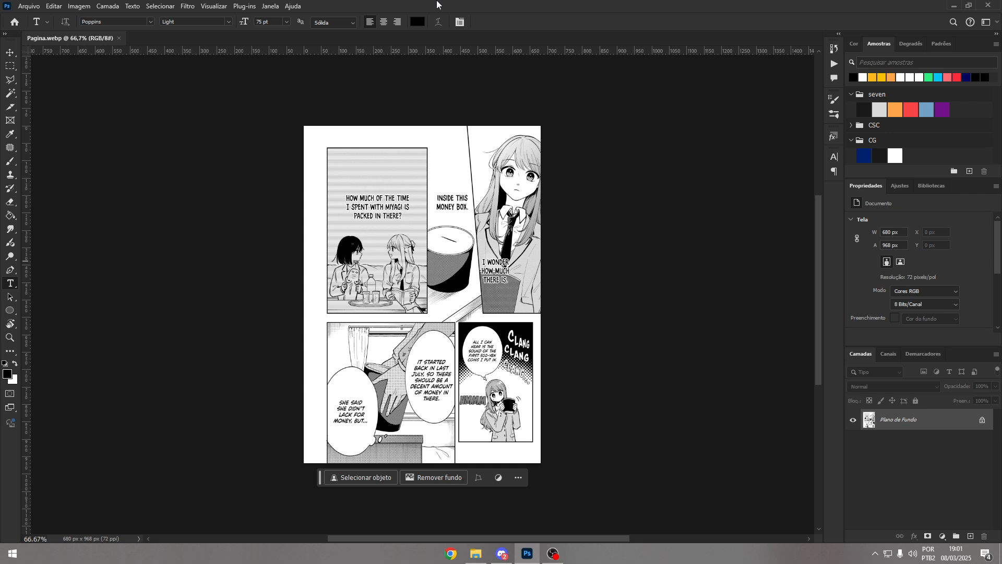
# - Load the ação_limpar balões action file from the Edição folder into Photoshop
pyautogui.click(476, 553)
pyautogui.click(203, 222)
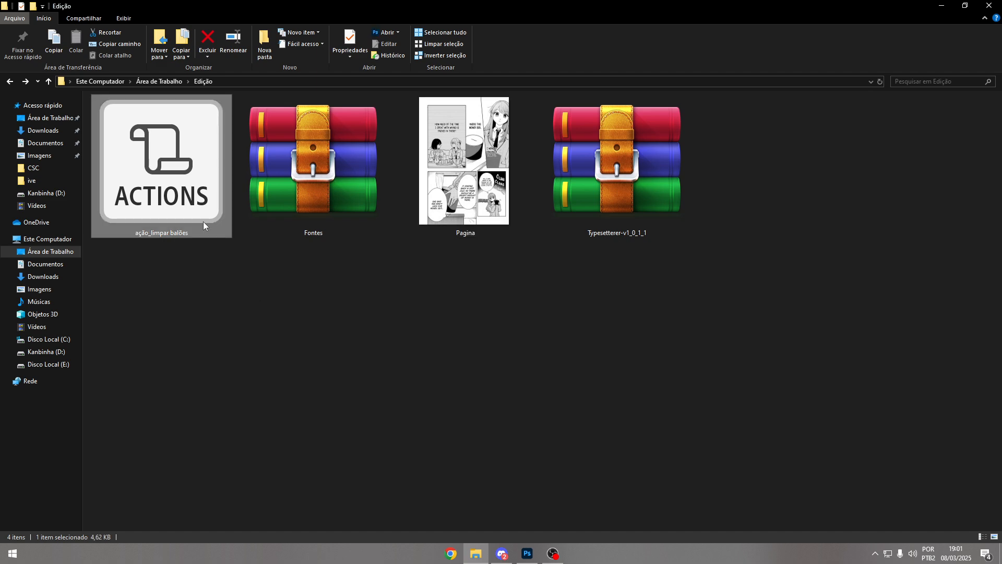
pyautogui.moveTo(202, 222); pyautogui.dragTo(659, 152)
pyautogui.hotkey('alt', 'Tab')
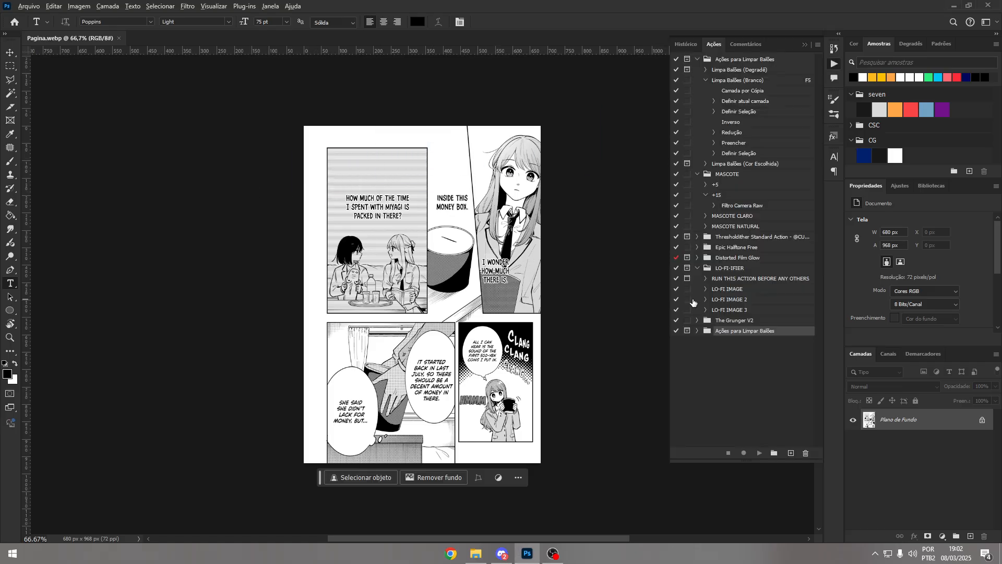
# - Load the ação_limpar balões action file a second time and delete the duplicate action set
pyautogui.hotkey('alt', 'Tab')
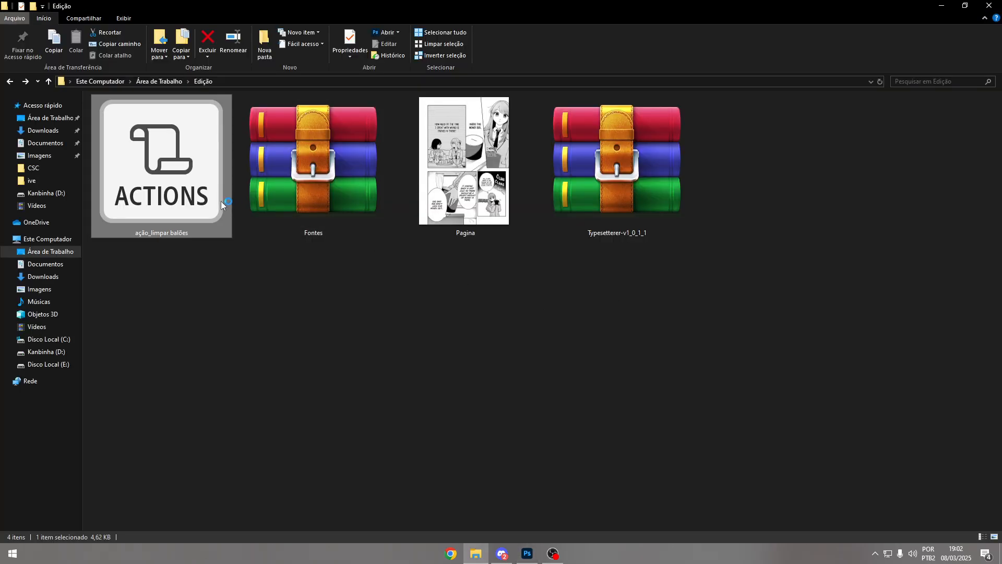
pyautogui.hotkey('alt', 'Tab')
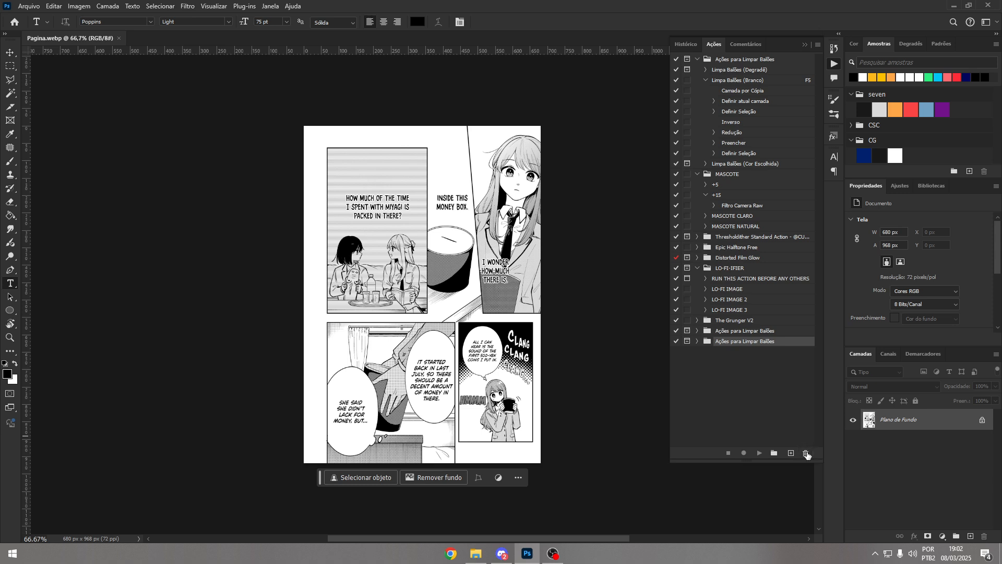
pyautogui.click(807, 454)
# - Collapse the older Ações para Limpar Balões, MASCOTE and LO-FI-IFIER action sets and expand the newly loaded Ações para Limpar Balões set
pyautogui.click(698, 59)
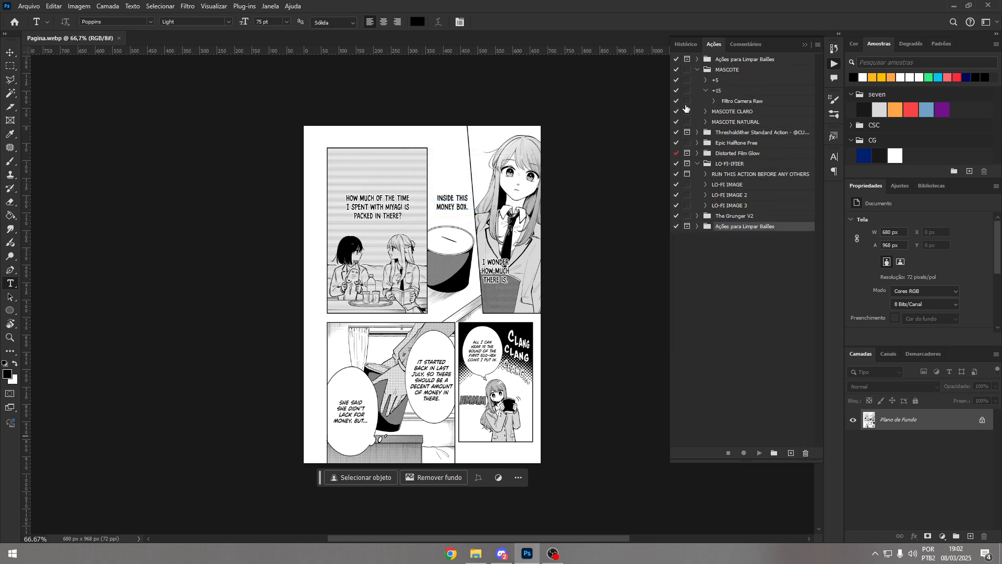
pyautogui.click(698, 69)
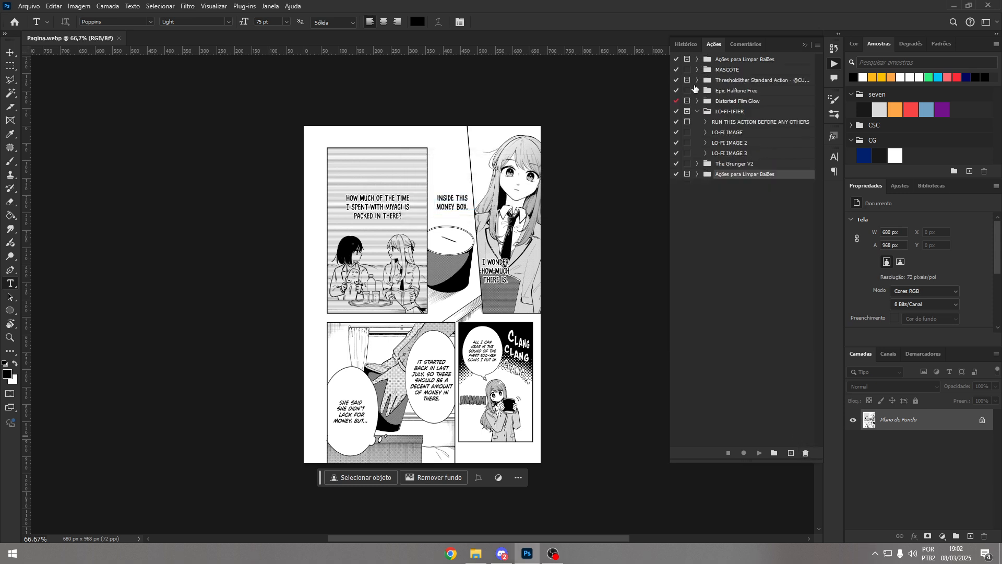
pyautogui.click(698, 112)
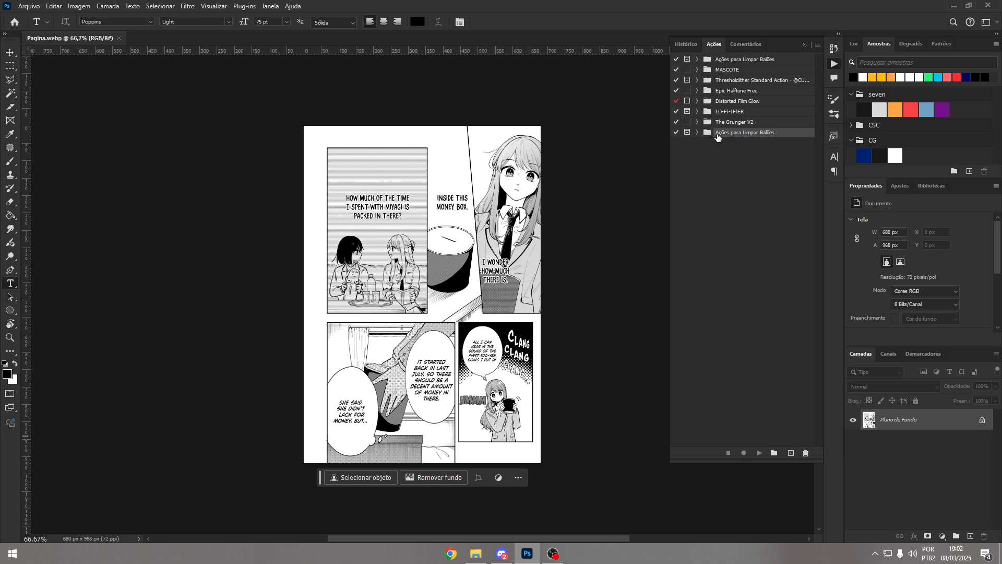
pyautogui.click(697, 132)
# - Look over the Limpa Balões Degradê and Cor Escolhida actions and select Limpa Balões (Branco) in the newly loaded set
pyautogui.click(713, 144)
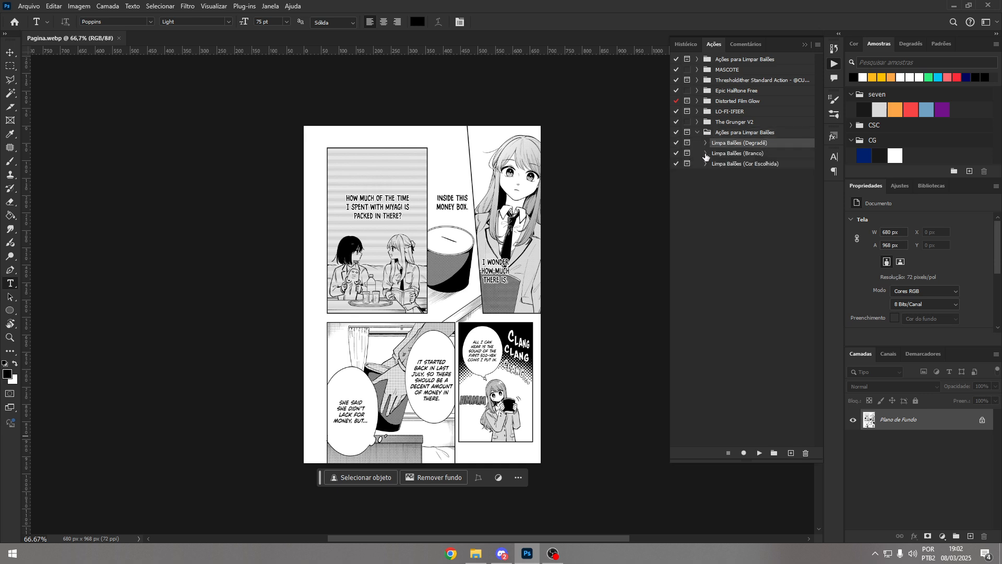
pyautogui.click(705, 165)
pyautogui.click(704, 165)
pyautogui.click(721, 155)
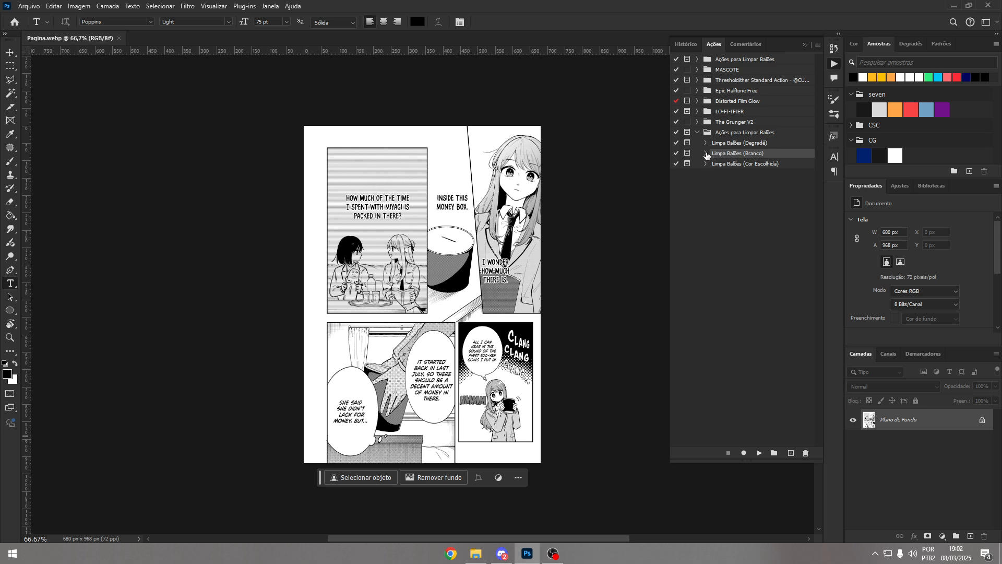
# - Expand the Limpa Balões (Branco) action and delete its Parar message step
pyautogui.click(706, 155)
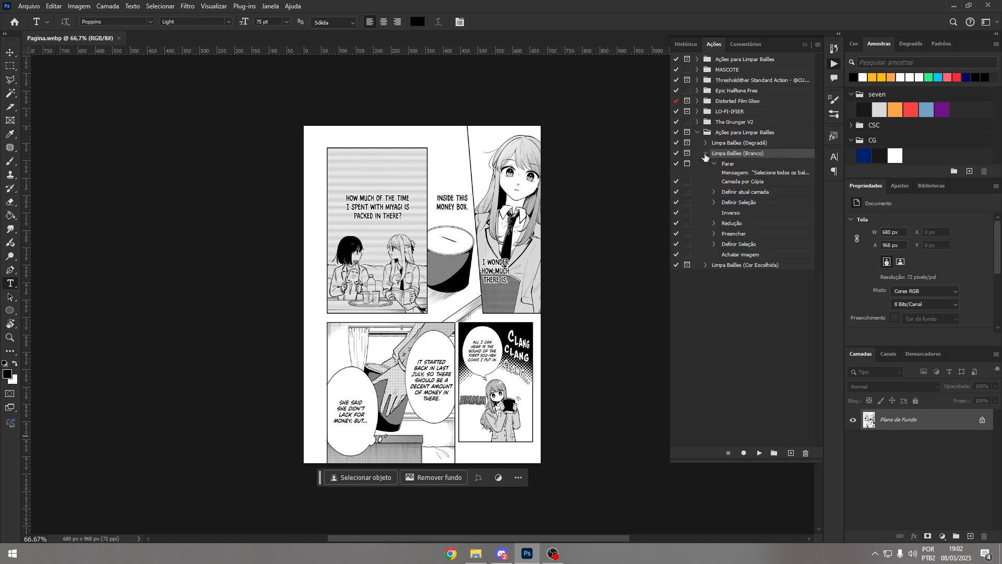
pyautogui.click(733, 174)
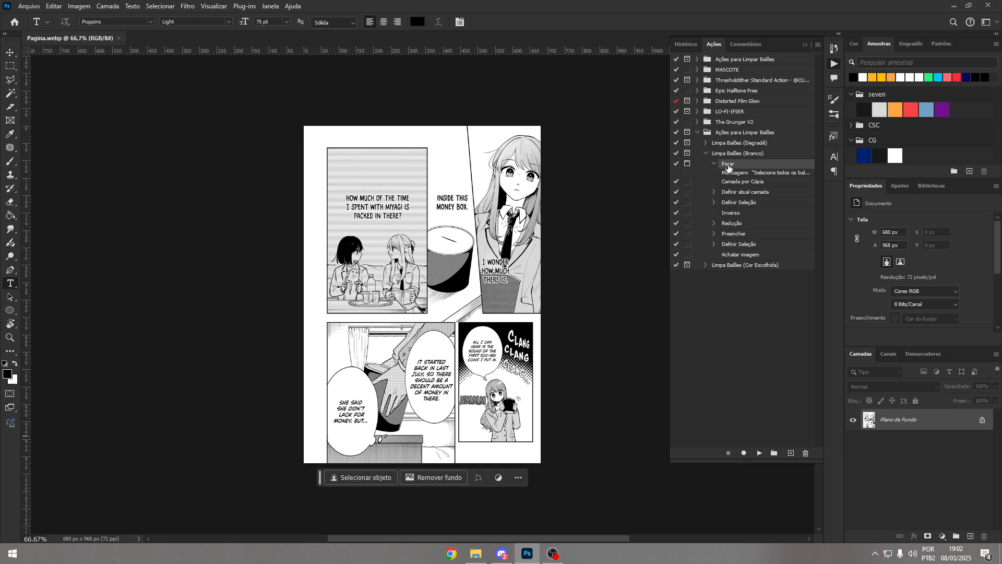
pyautogui.click(808, 453)
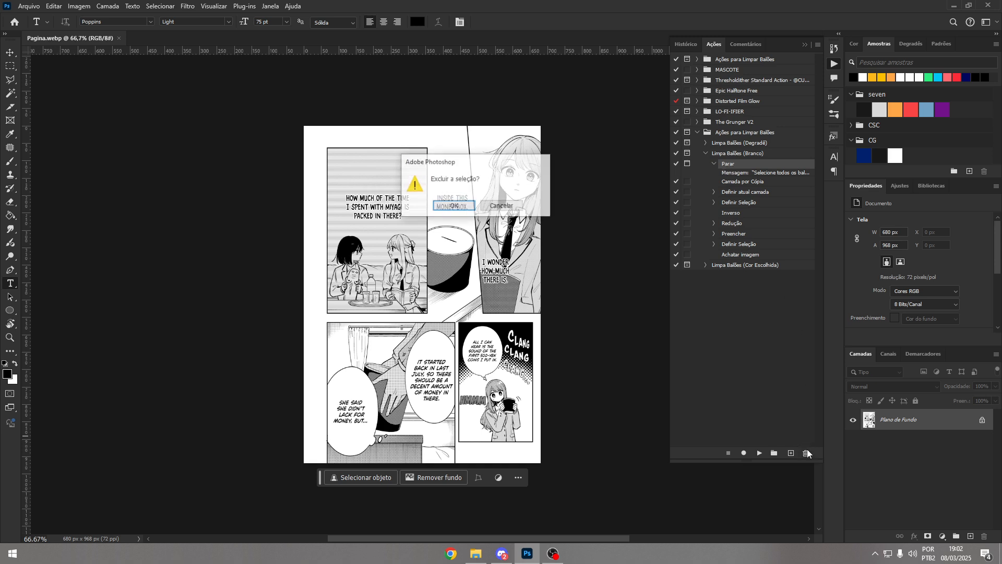
pyautogui.press('Return')
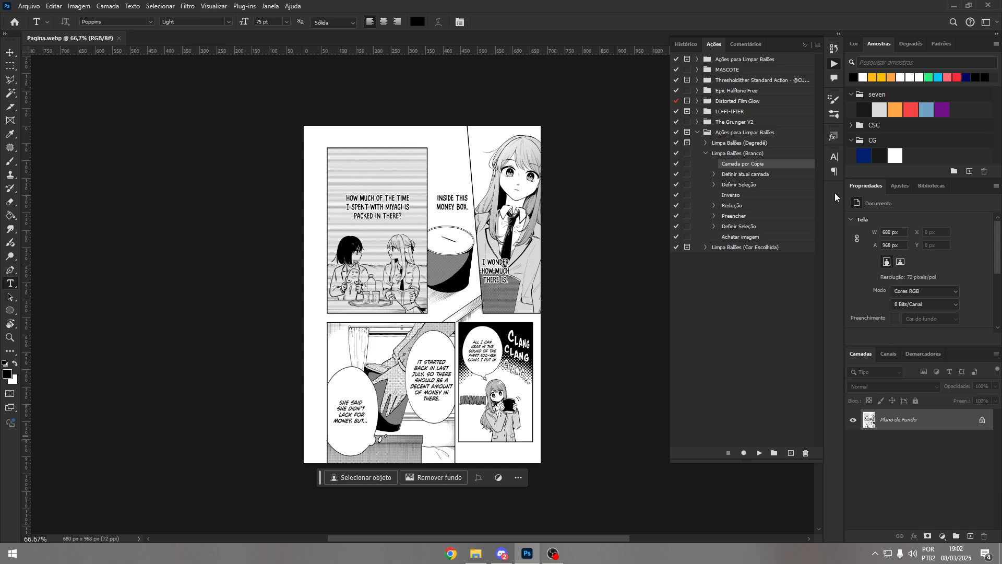
# - Assign function key F2 without modifiers to the Limpa Balões (Branco) action, accepting that it overrides the Recortar shortcut
pyautogui.click(799, 156)
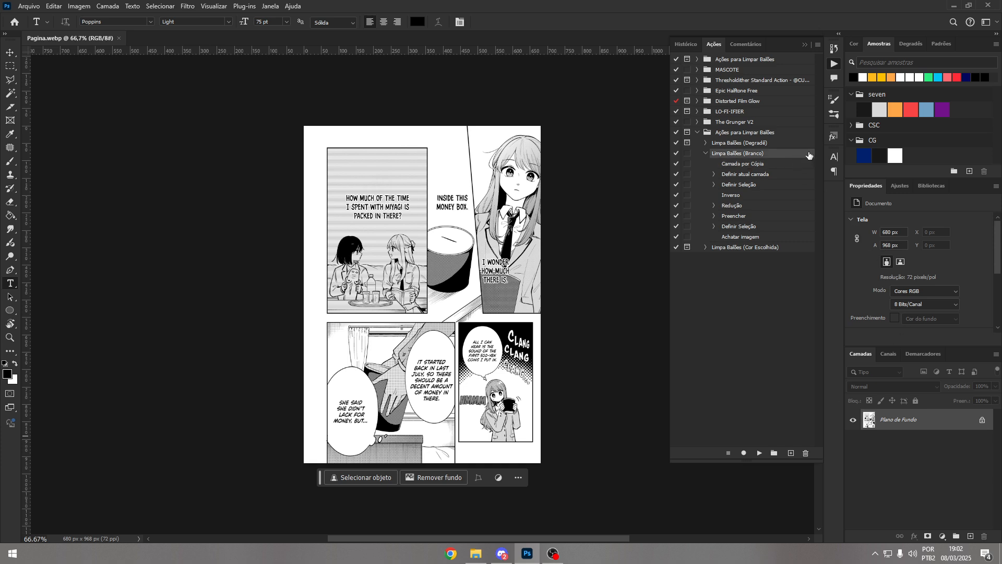
pyautogui.doubleClick(809, 156)
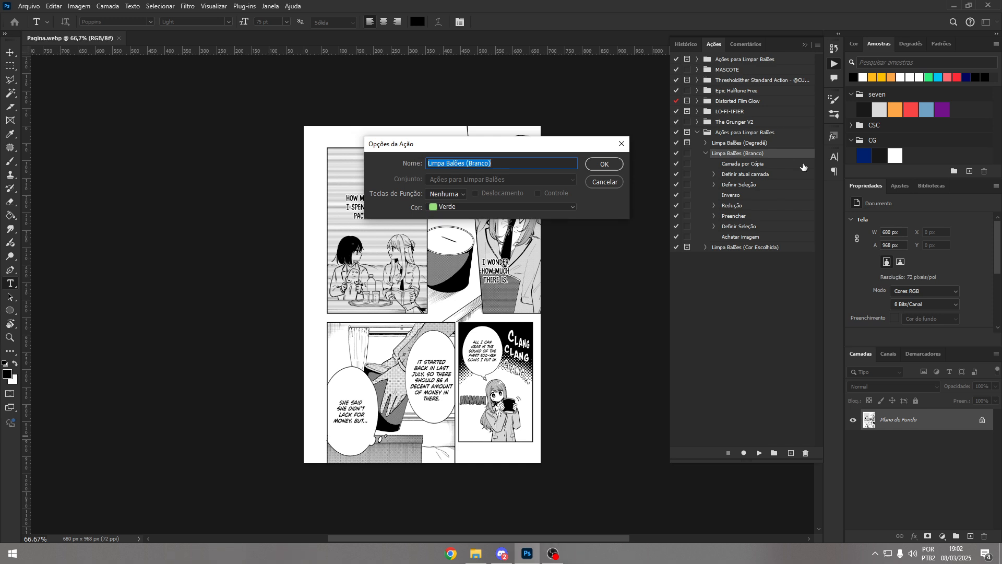
pyautogui.press('F2')
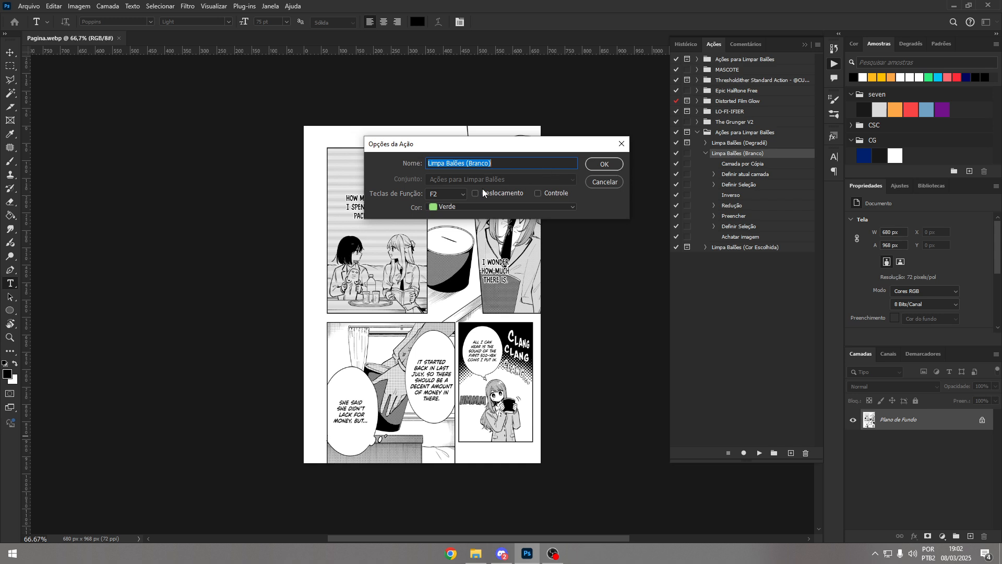
pyautogui.click(457, 193)
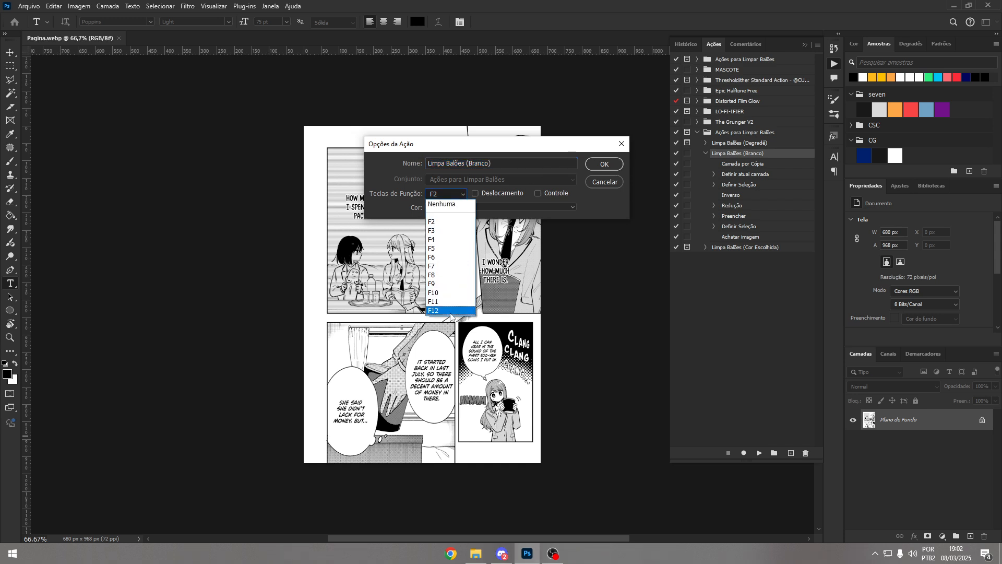
pyautogui.click(439, 222)
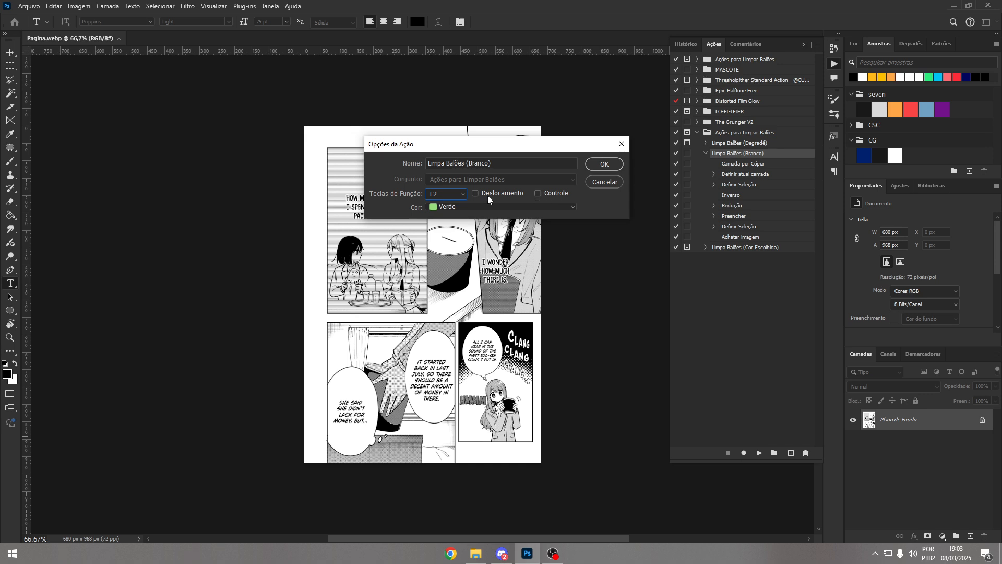
pyautogui.click(454, 194)
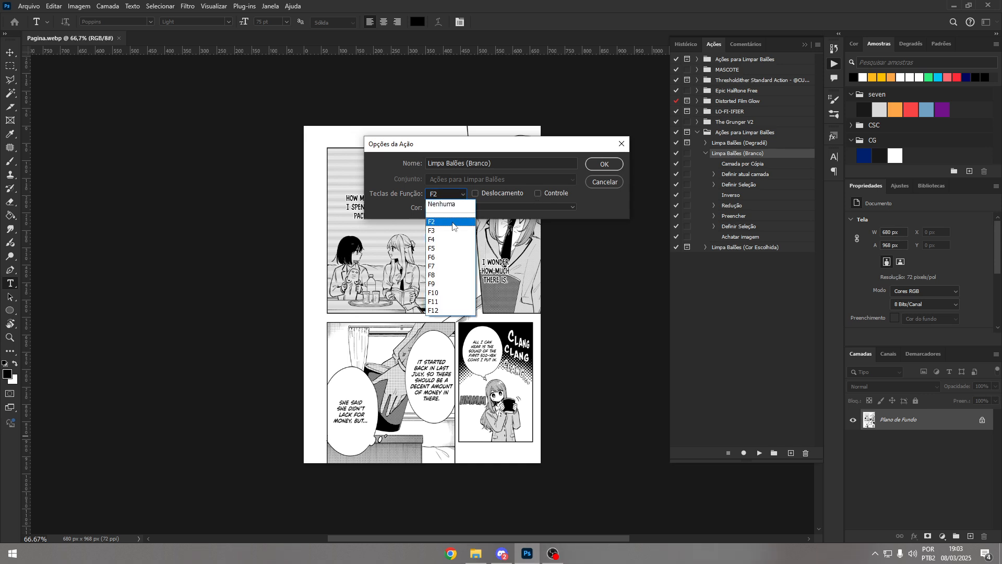
pyautogui.click(452, 204)
pyautogui.click(453, 193)
pyautogui.click(454, 194)
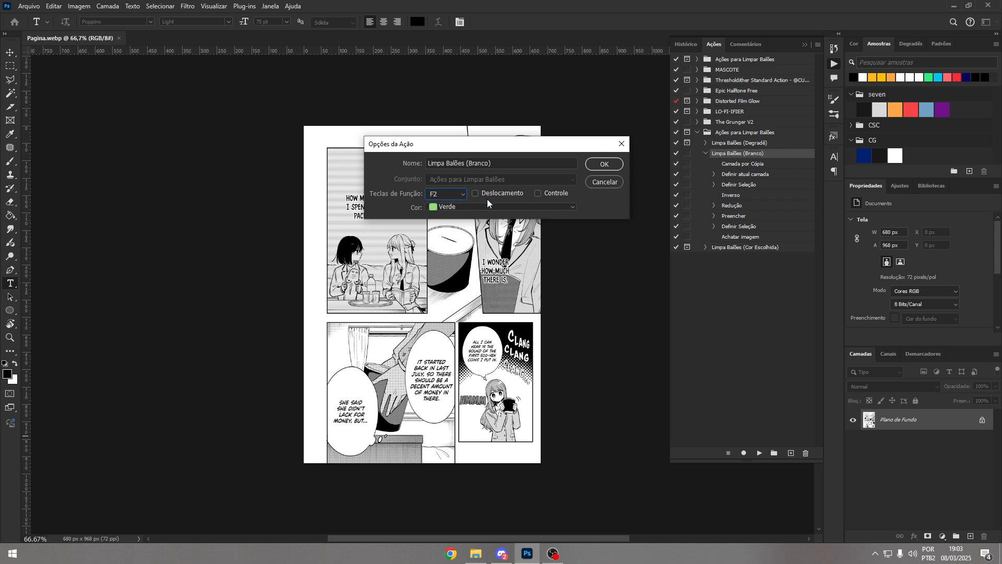
pyautogui.click(600, 165)
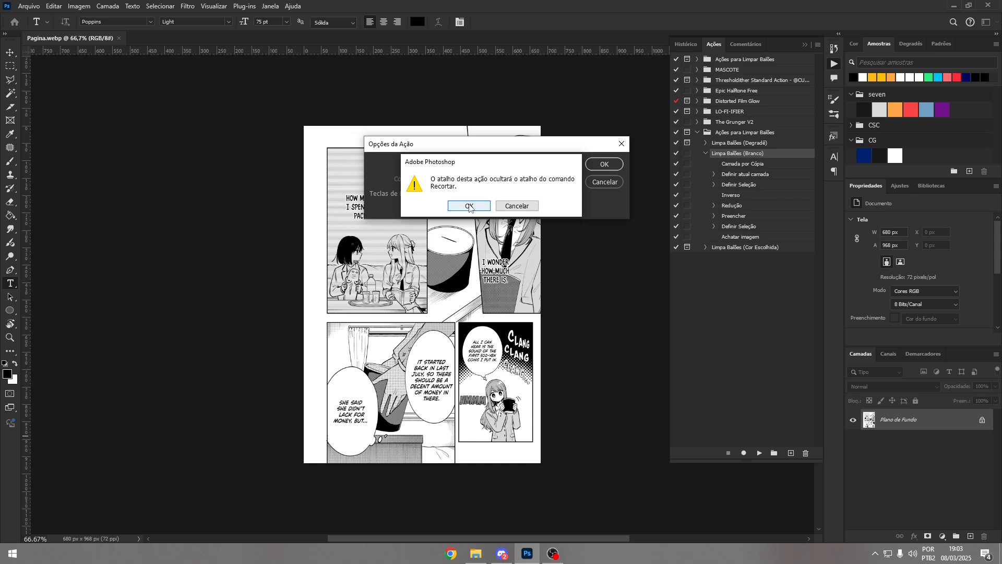
pyautogui.click(469, 206)
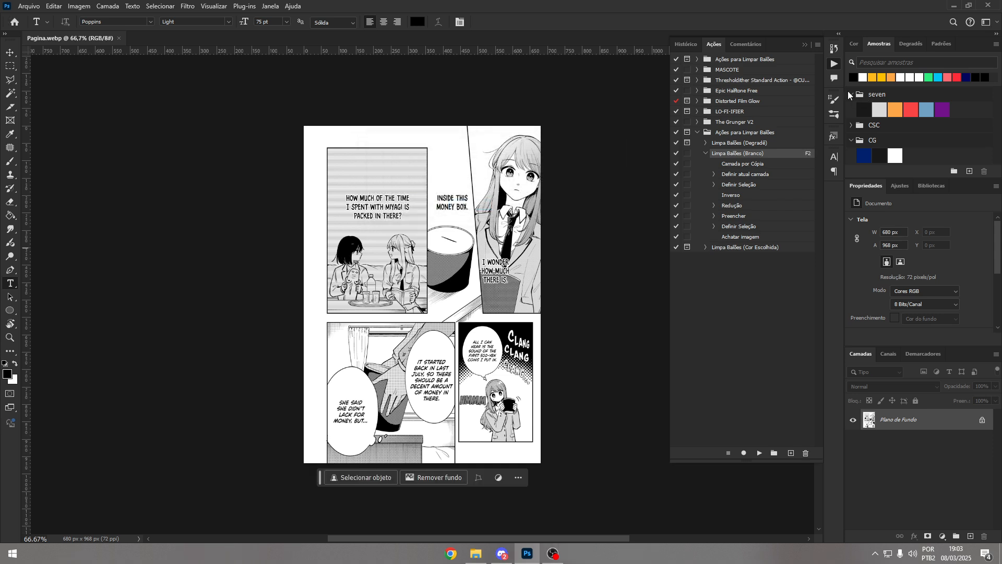
pyautogui.click(834, 65)
# - Activate the Magic Wand tool (Varinha mágica) for selecting the speech balloons
pyautogui.press('z')
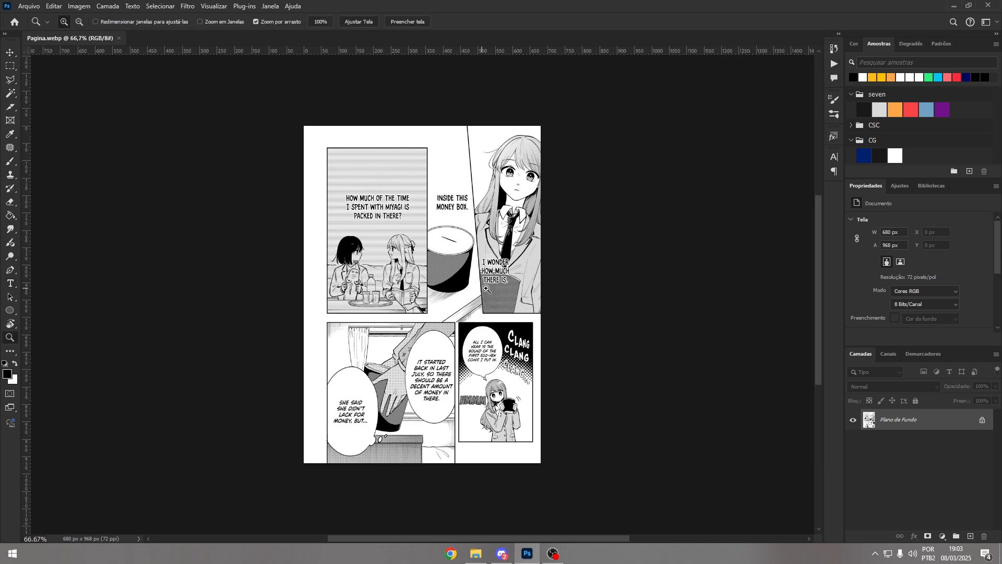
pyautogui.moveTo(480, 288); pyautogui.dragTo(507, 287)
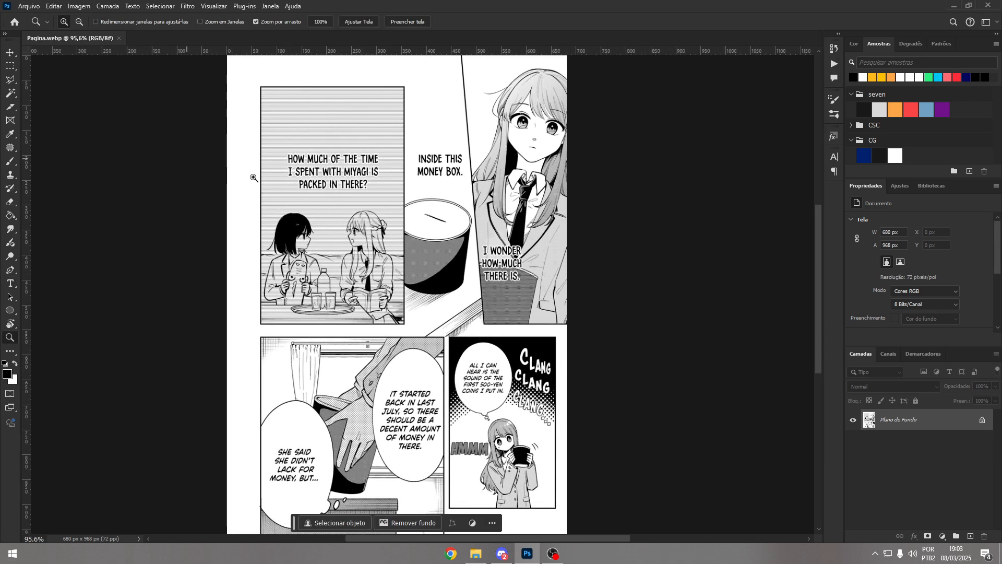
pyautogui.click(10, 94)
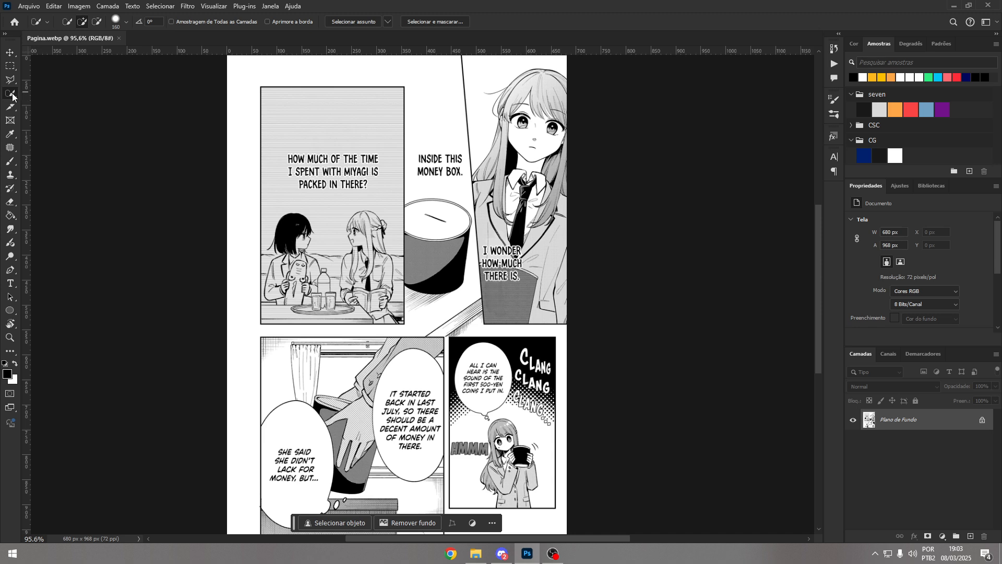
pyautogui.rightClick(12, 96)
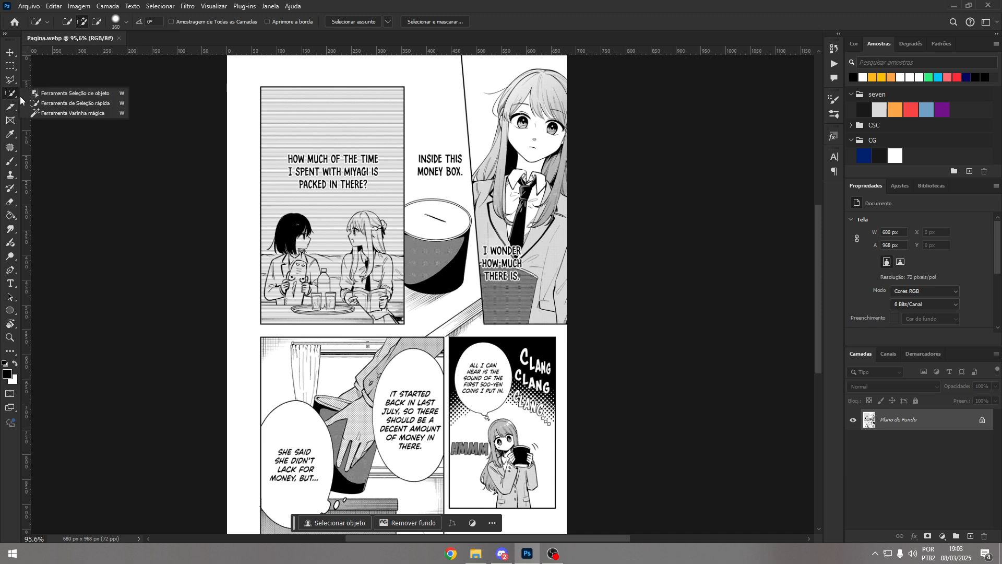
pyautogui.click(63, 114)
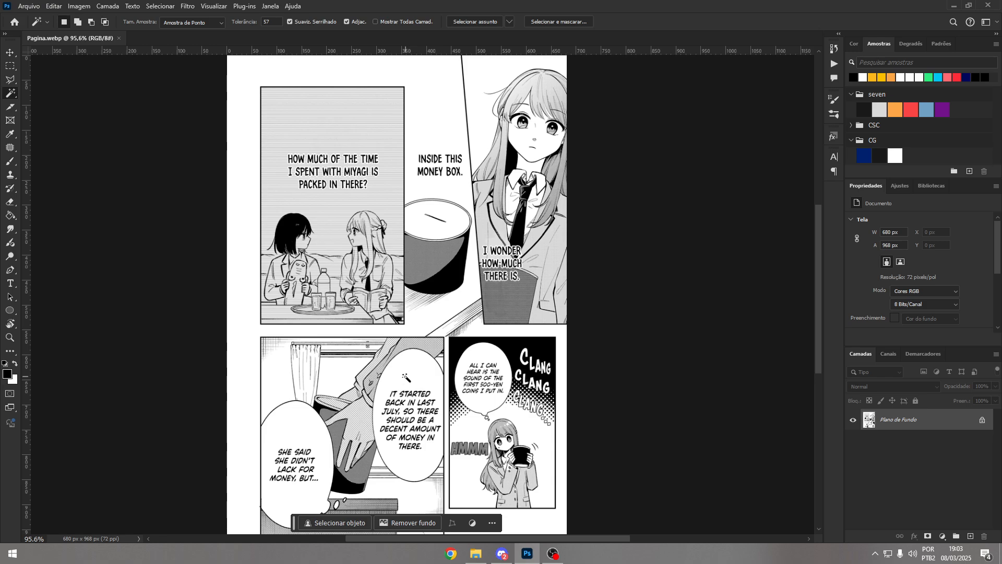
# - Select the "It started back in last July" balloon and the "All I can hear" balloon one at a time with the Magic Wand
pyautogui.press('z')
pyautogui.moveTo(465, 380); pyautogui.dragTo(537, 211)
pyautogui.press('space')
pyautogui.press('w')
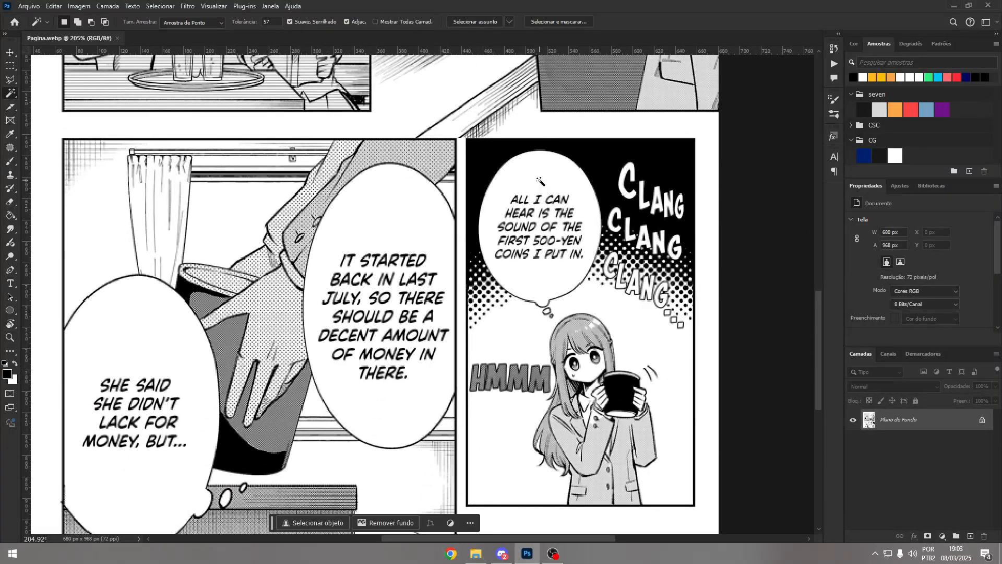
pyautogui.click(541, 181)
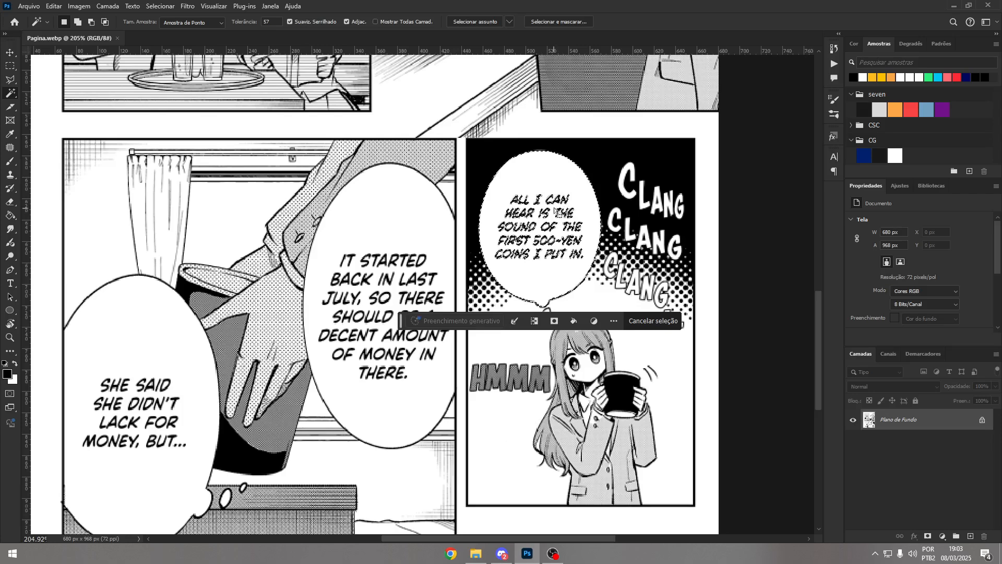
pyautogui.click(406, 200)
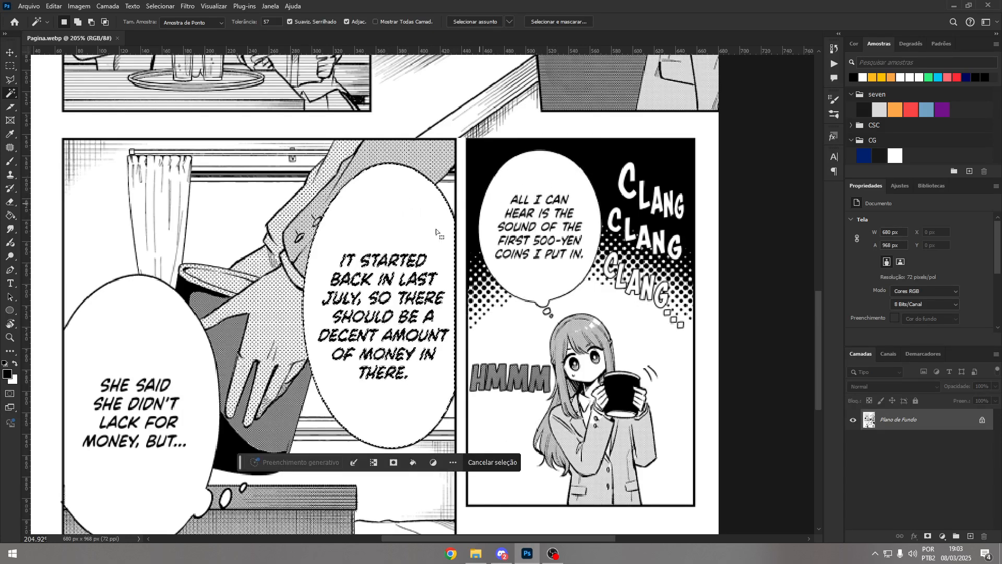
pyautogui.click(543, 180)
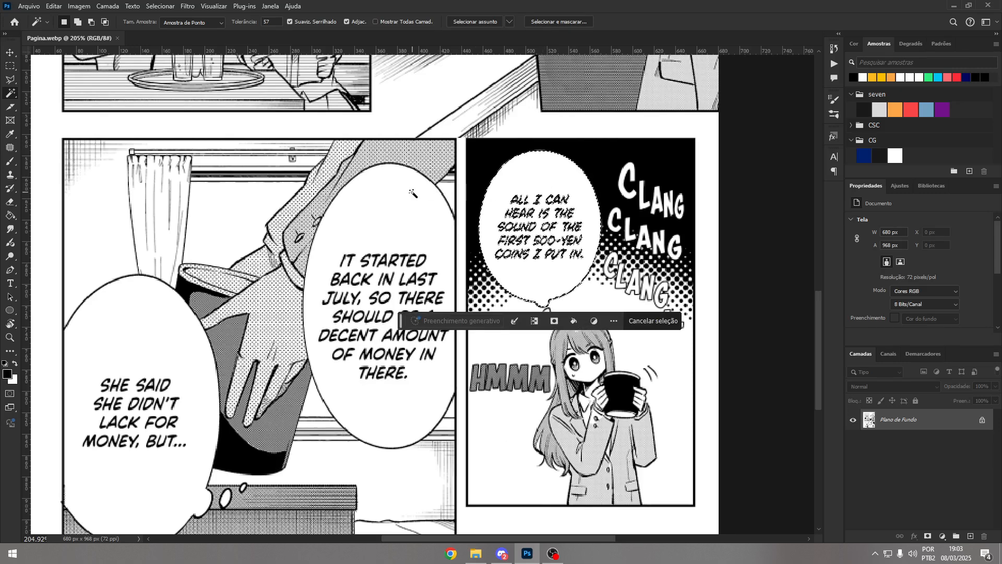
# - Add the "It started back in last July" and "She said she didn't lack for money" balloons to the selection, practising adding and subtracting
pyautogui.press('shift')
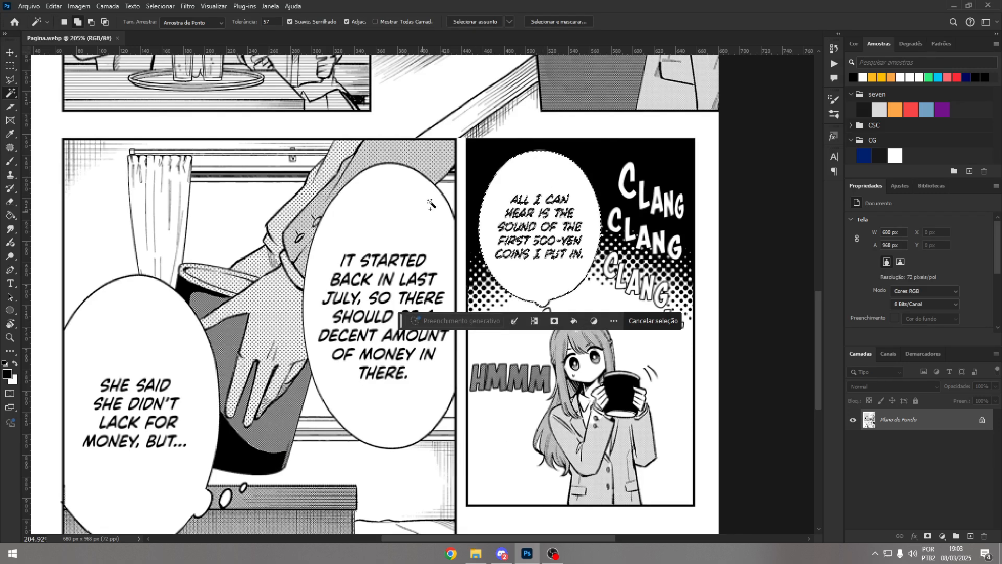
pyautogui.keyDown('shift'); pyautogui.click(418, 206); pyautogui.keyUp('shift')
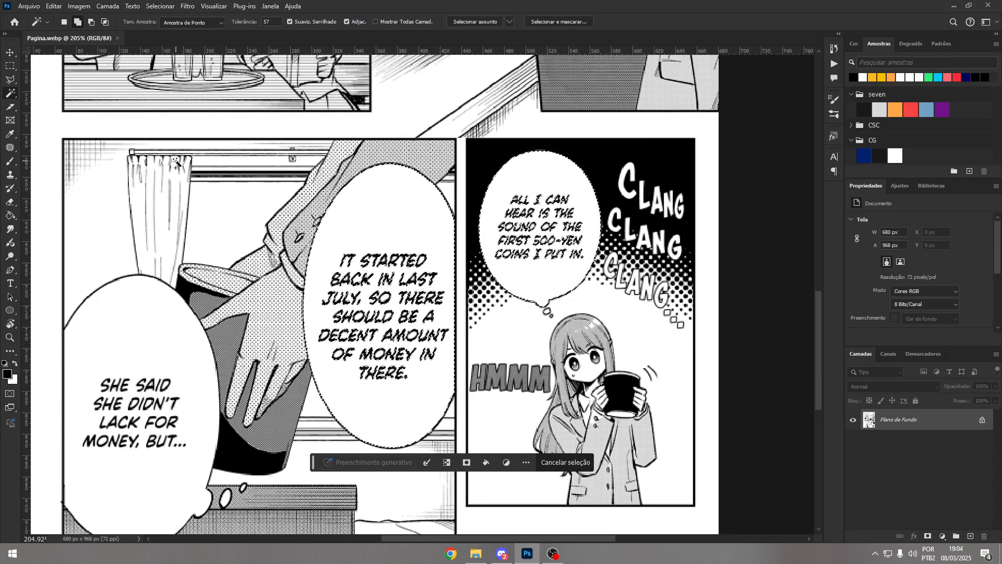
pyautogui.click(175, 336)
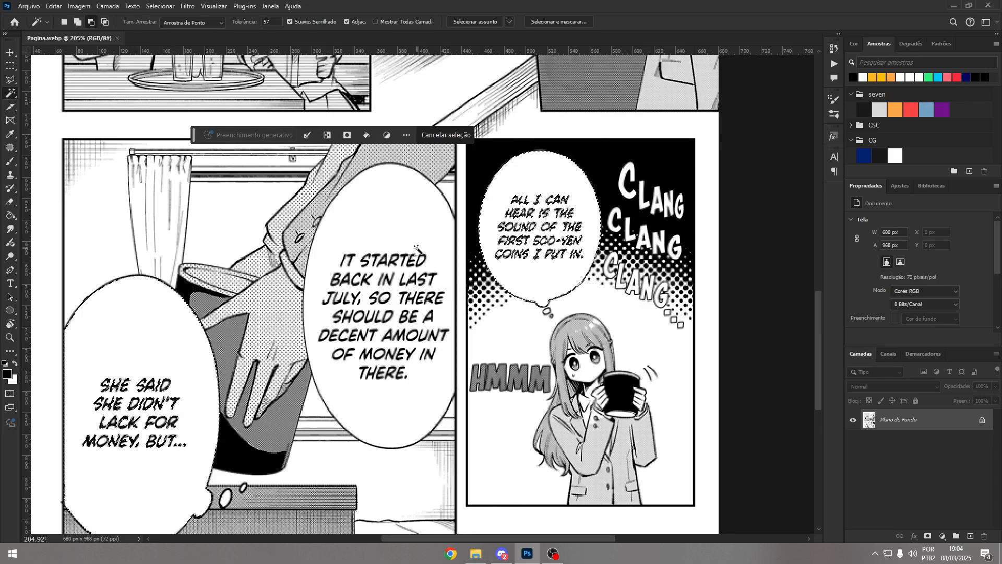
pyautogui.click(417, 225)
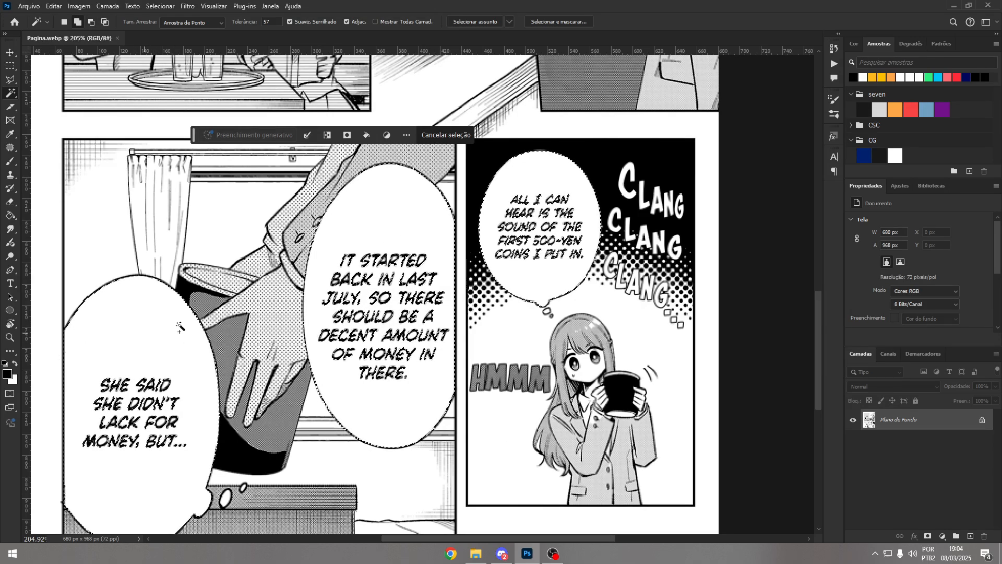
# - Deselect all the balloons
pyautogui.press('m')
pyautogui.hotkey('ctrl', 'd')
pyautogui.moveTo(310, 174); pyautogui.dragTo(295, 188)
pyautogui.hotkey('ctrl', 'd')
pyautogui.moveTo(349, 146); pyautogui.dragTo(285, 143)
pyautogui.moveTo(283, 109); pyautogui.dragTo(289, 189)
# - Select the three white balloons in the lower panels with the Magic Wand and run the Limpa Balões (Branco) action
pyautogui.press('w')
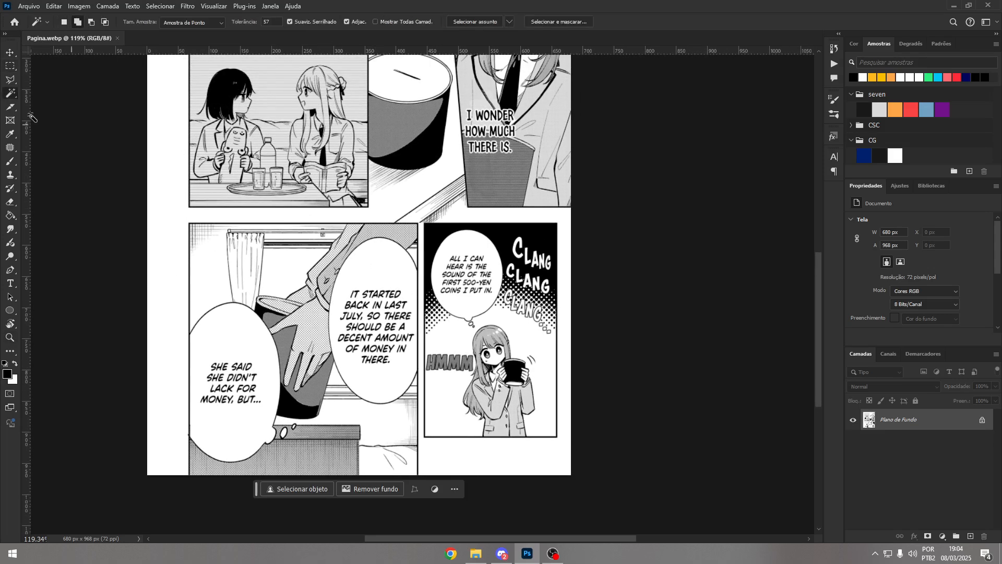
pyautogui.click(456, 250)
pyautogui.click(399, 260)
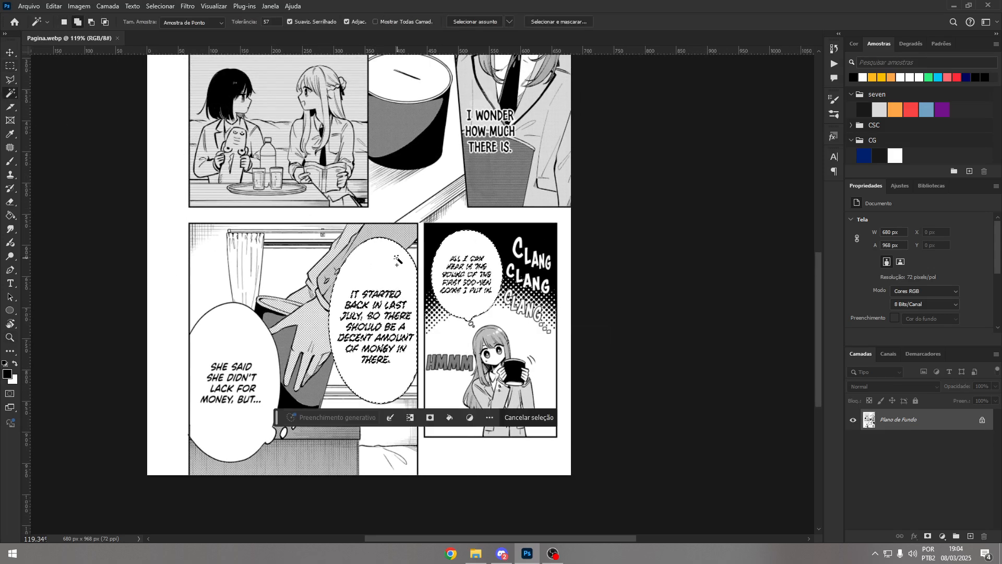
pyautogui.click(244, 320)
pyautogui.moveTo(390, 185); pyautogui.dragTo(390, 251)
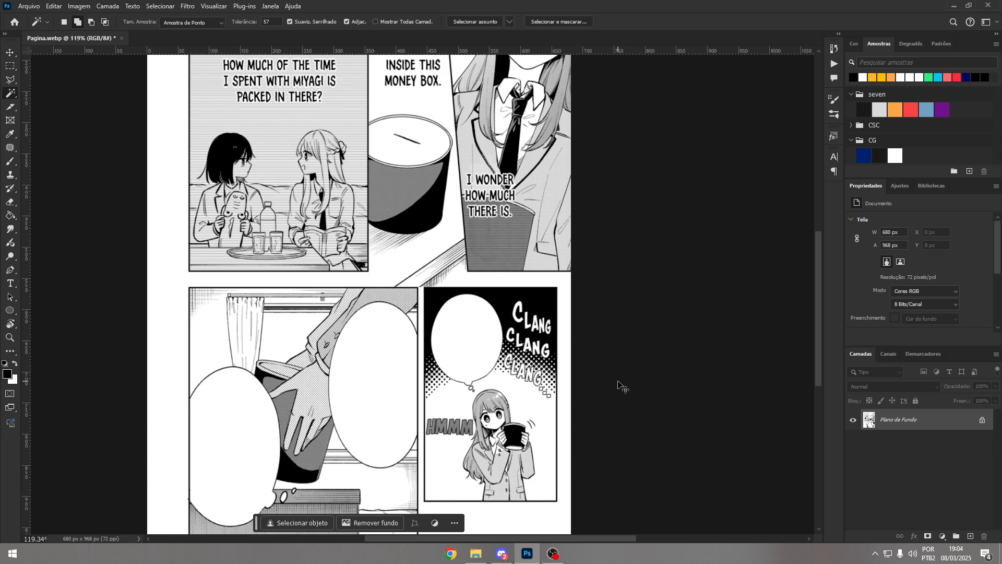
# - Undo the image flattening and temporarily hide the Plano de Fundo layer to inspect the Balões layer
pyautogui.hotkey('ctrl', 'z')
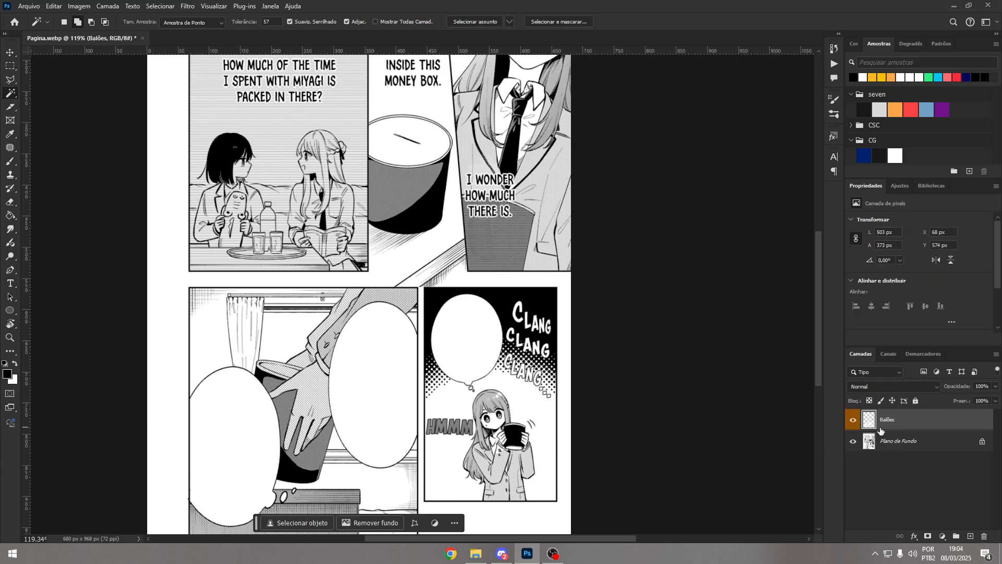
pyautogui.click(854, 441)
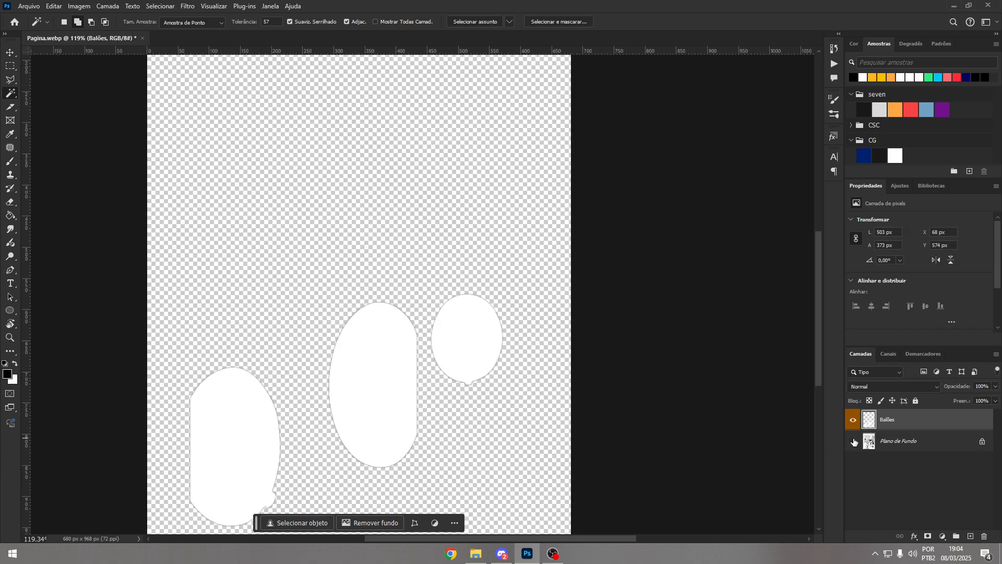
pyautogui.click(855, 441)
# - Delete the Achatar imagem step from the Limpa Balões (Branco) action
pyautogui.click(834, 63)
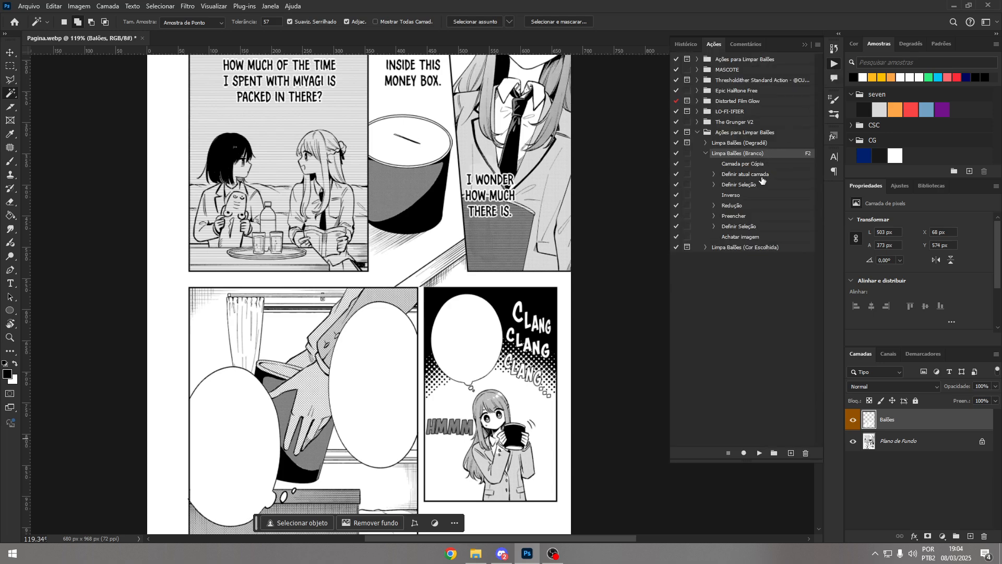
pyautogui.click(755, 239)
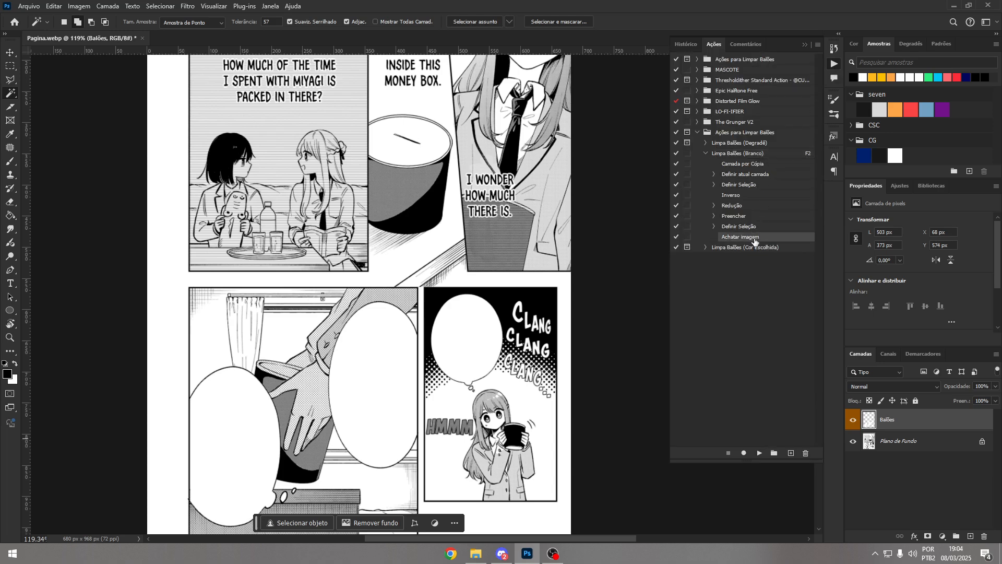
pyautogui.click(806, 453)
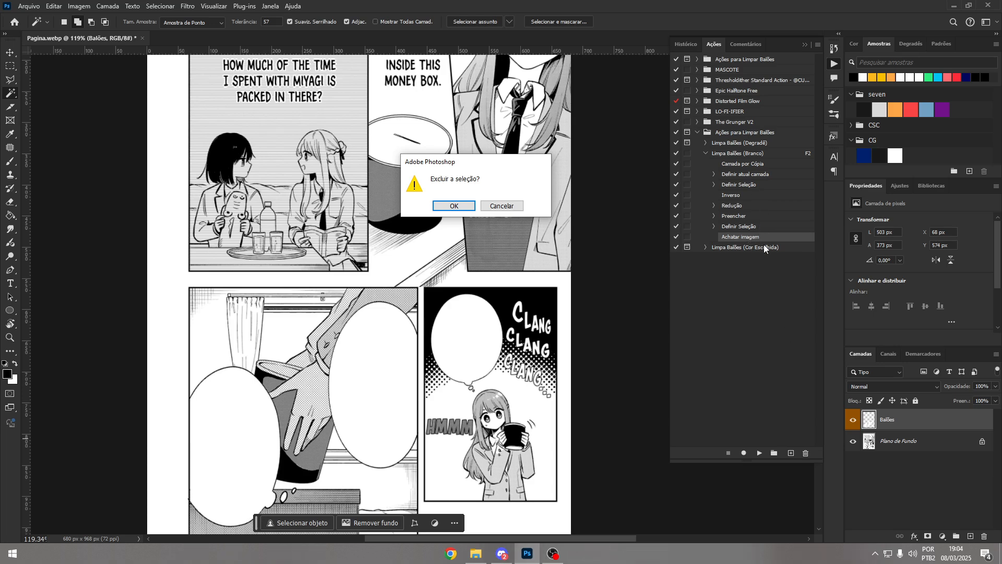
pyautogui.press('Return')
pyautogui.click(834, 64)
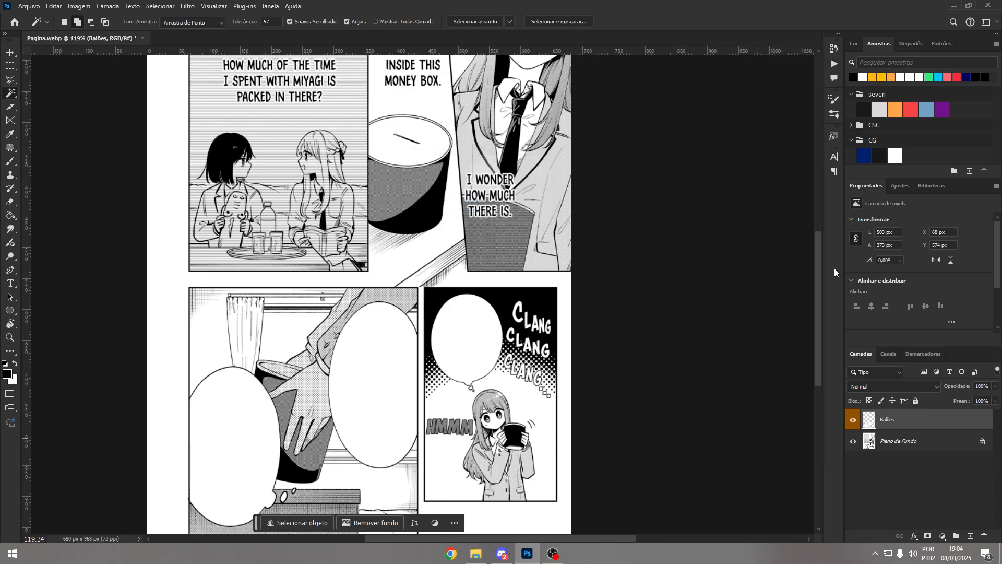
# - Delete the Balões layer, reselect the three lower-panel balloons with the Magic Wand and rerun the Limpa Balões (Branco) action
pyautogui.press('Delete')
pyautogui.click(479, 365)
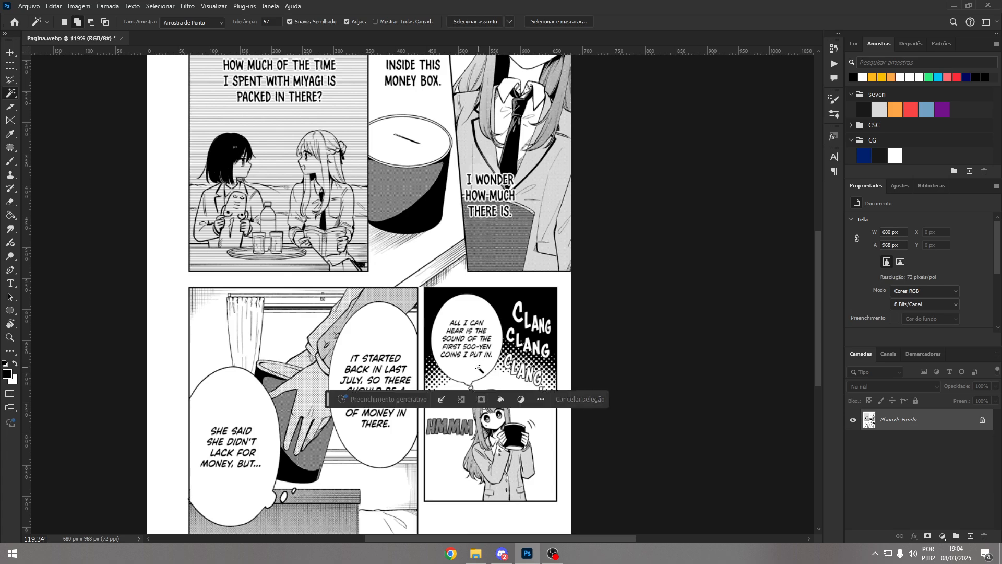
pyautogui.click(359, 336)
pyautogui.click(262, 386)
pyautogui.hotkey('ctrl', 'z')
pyautogui.click(247, 395)
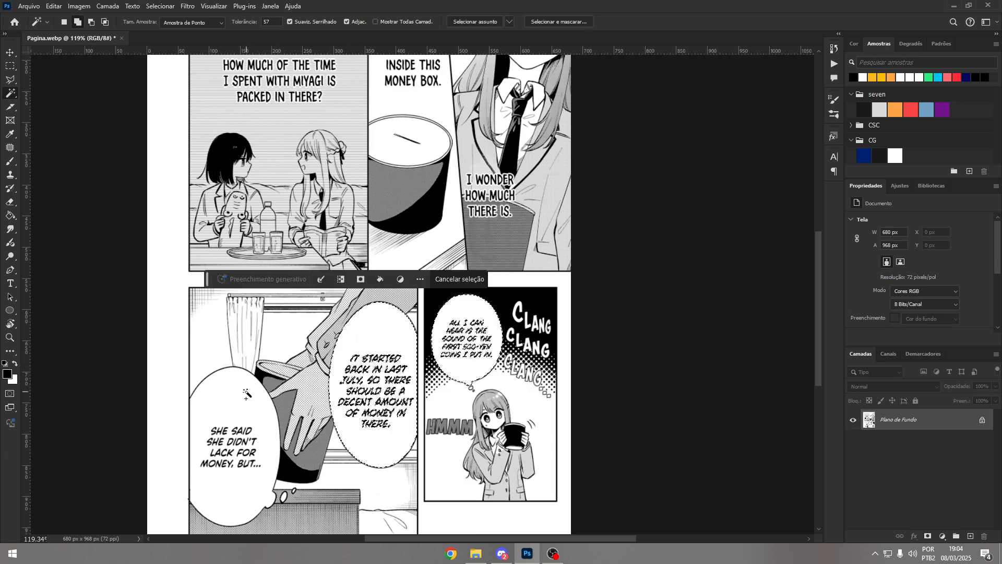
pyautogui.press('F2')
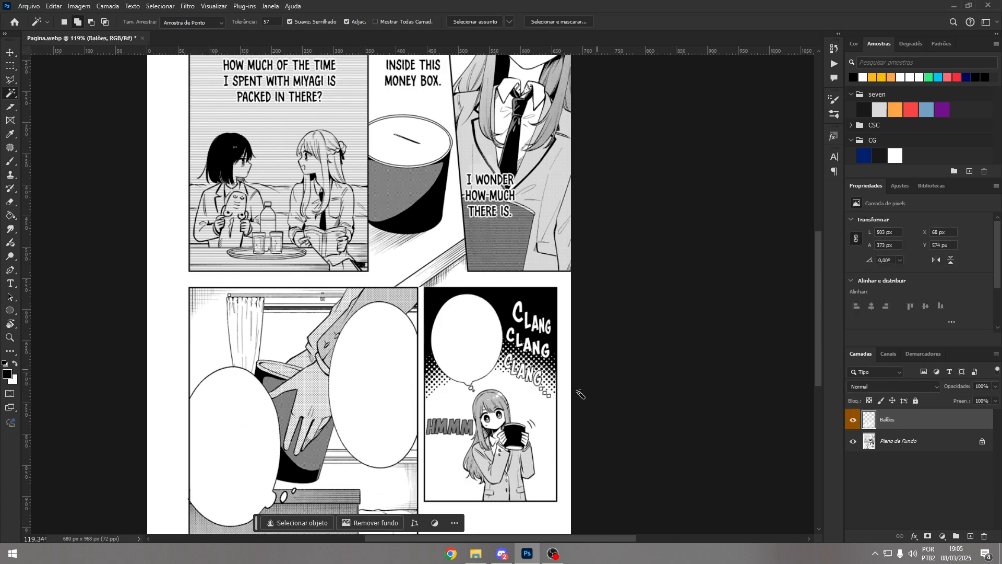
# - Delete the Balões layer again and add an empty layer for painting with the Brush tool
pyautogui.press('z')
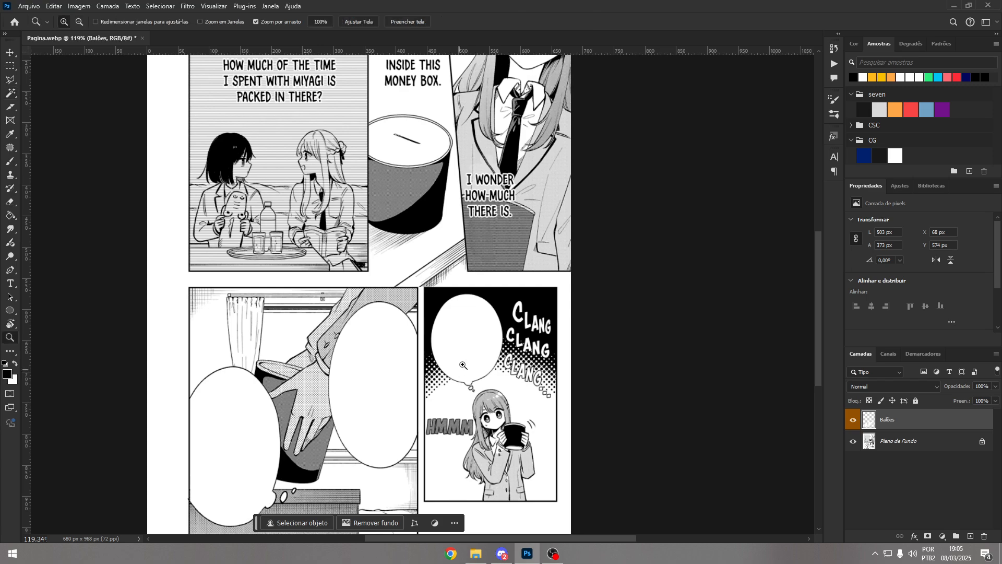
pyautogui.moveTo(476, 357); pyautogui.dragTo(461, 359)
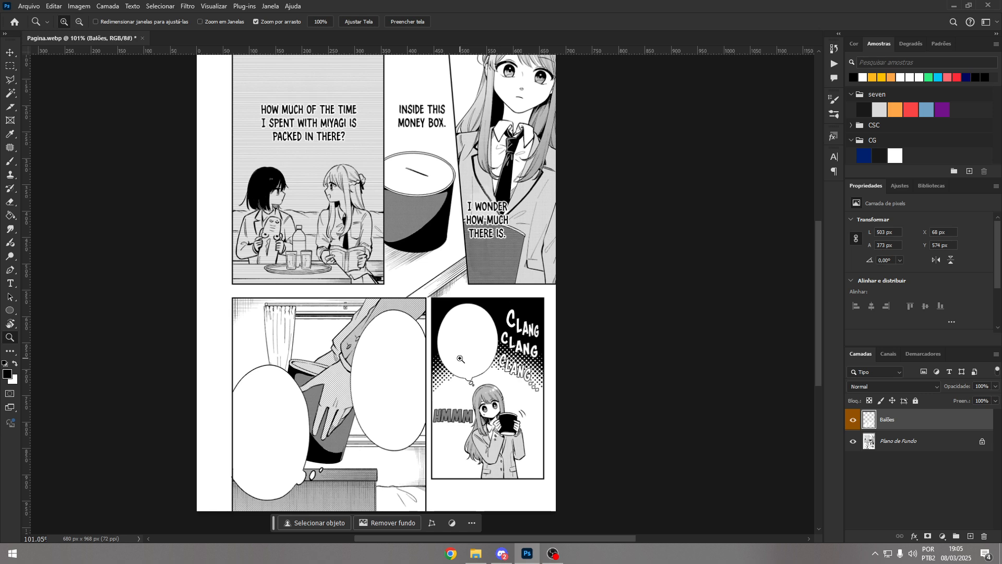
pyautogui.press('Delete')
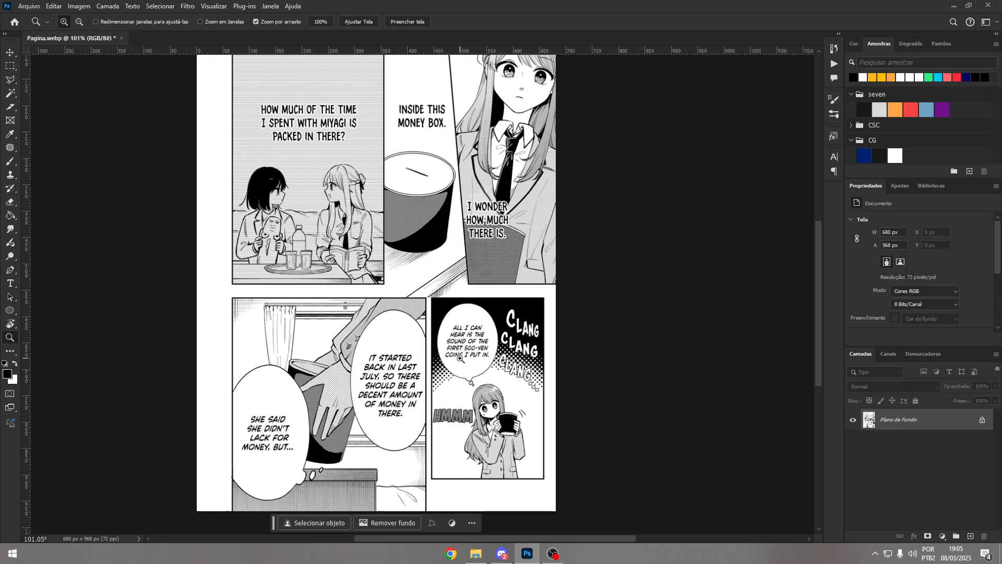
pyautogui.click(971, 539)
pyautogui.press('b')
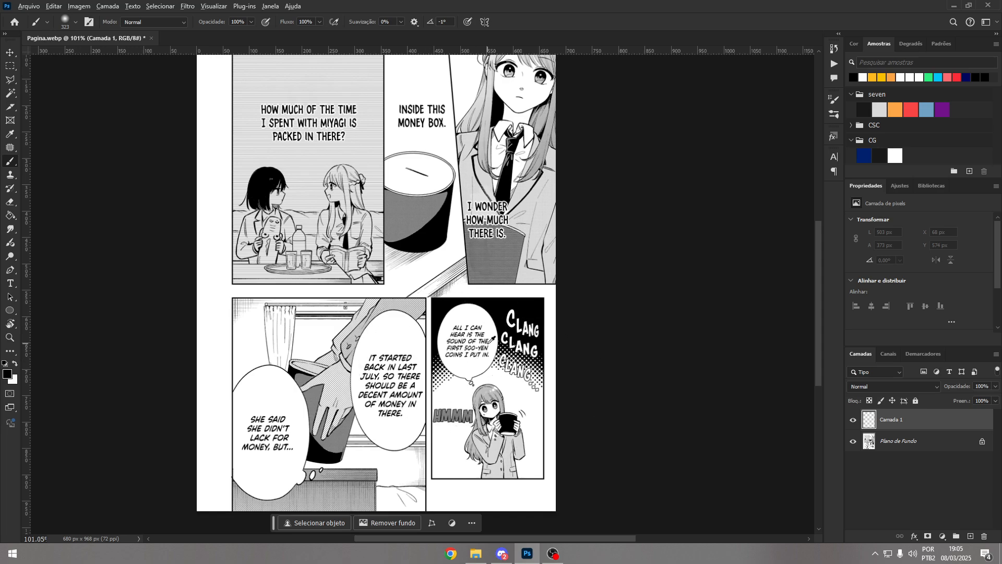
pyautogui.rightClick(16, 163)
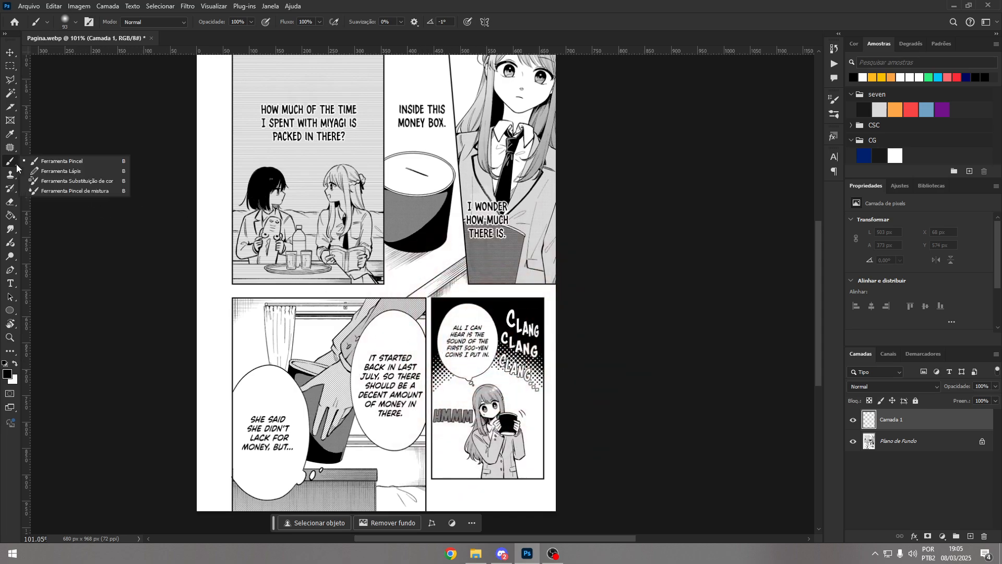
pyautogui.click(63, 162)
# - Give the 71 px brush a hard edge and sample the balloon's white as the paint color
pyautogui.scroll(5, 475, 347)
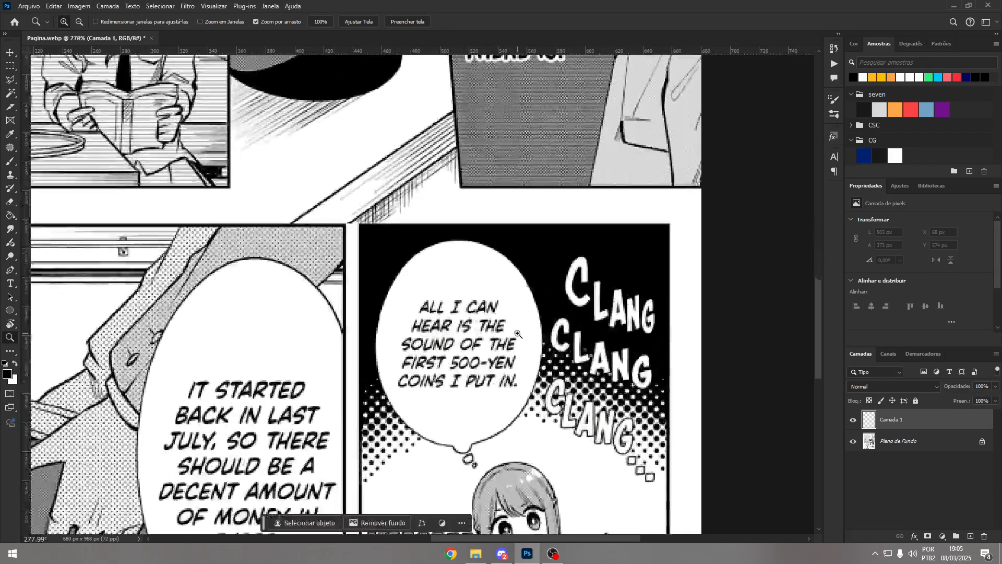
pyautogui.rightClick(485, 340)
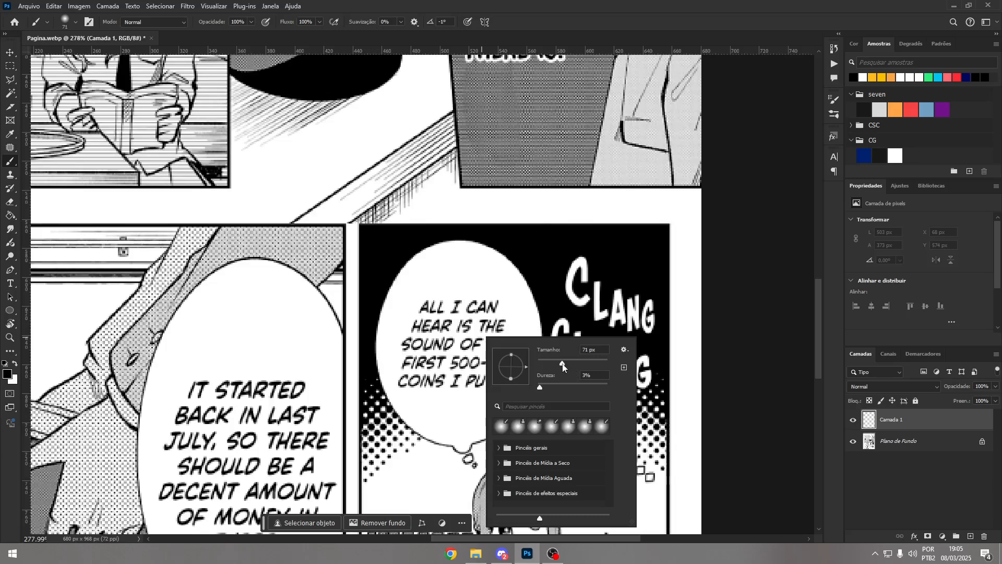
pyautogui.moveTo(578, 385); pyautogui.dragTo(625, 383)
pyautogui.click(600, 2)
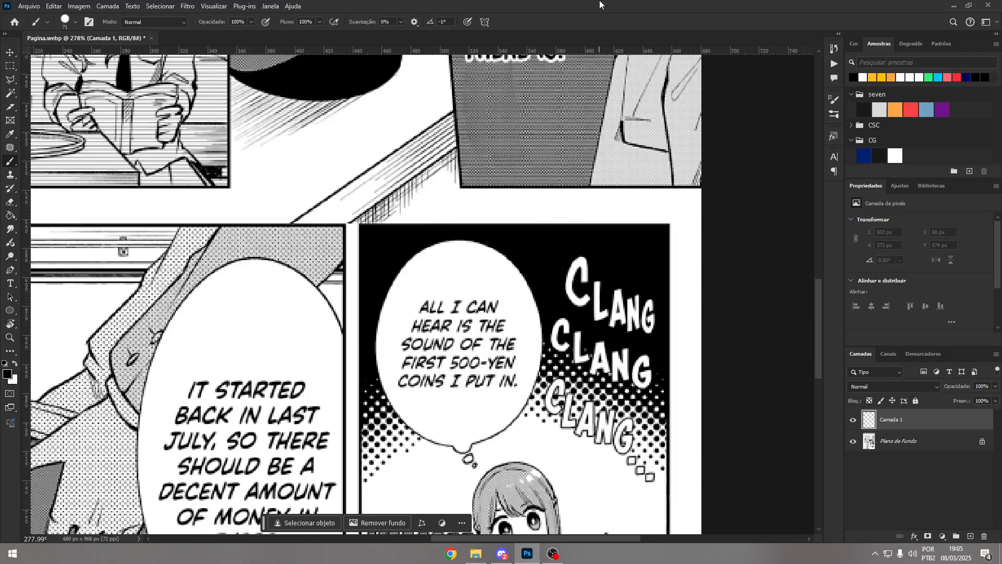
pyautogui.keyDown('alt'); pyautogui.click(464, 261); pyautogui.keyUp('alt')
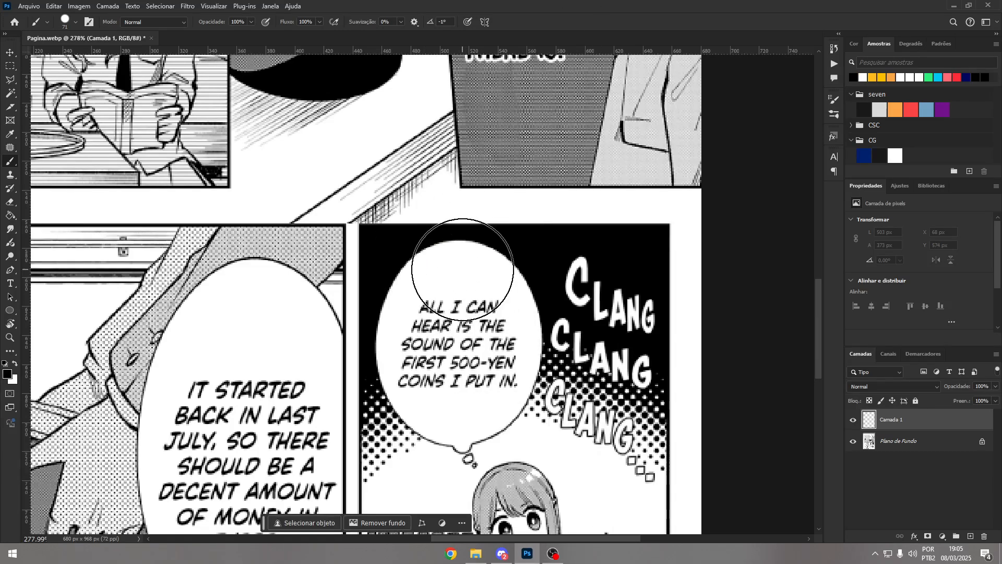
# - Paint white over the lettering inside the three lower-panel balloons on the new layer
pyautogui.moveTo(444, 326)
pyautogui.mouseDown()
pyautogui.moveTo(436, 347)
pyautogui.moveTo(459, 369)
pyautogui.moveTo(481, 356)
pyautogui.moveTo(470, 363)
pyautogui.mouseUp()
pyautogui.moveTo(483, 319)
pyautogui.mouseDown()
pyautogui.moveTo(500, 291)
pyautogui.moveTo(621, 190)
pyautogui.mouseUp()
pyautogui.moveTo(400, 257)
pyautogui.mouseDown()
pyautogui.moveTo(402, 306)
pyautogui.moveTo(418, 315)
pyautogui.moveTo(426, 355)
pyautogui.moveTo(383, 398)
pyautogui.moveTo(347, 382)
pyautogui.moveTo(336, 350)
pyautogui.moveTo(337, 266)
pyautogui.mouseUp()
pyautogui.moveTo(331, 364); pyautogui.dragTo(528, 240)
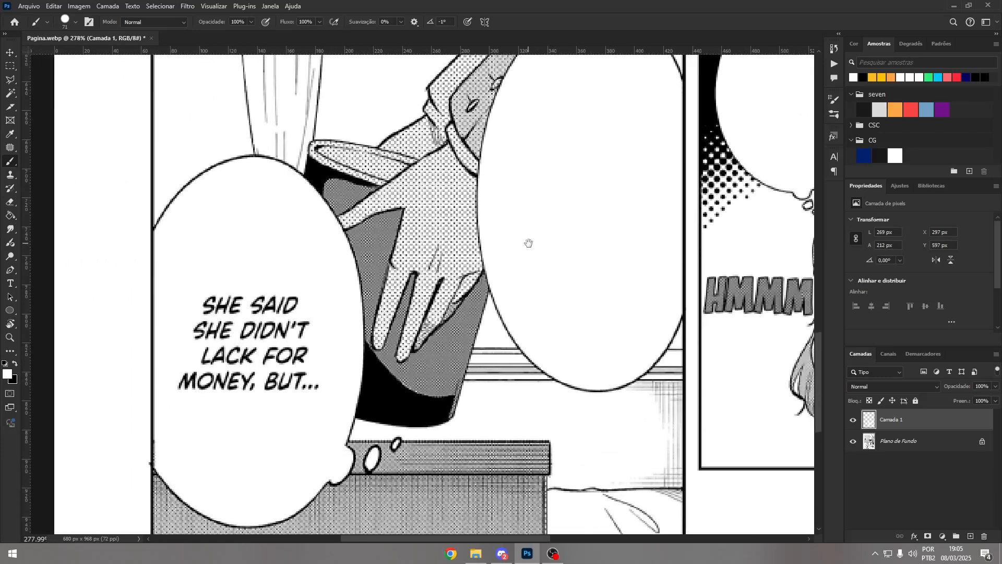
pyautogui.moveTo(269, 310)
pyautogui.mouseDown()
pyautogui.moveTo(284, 365)
pyautogui.moveTo(239, 346)
pyautogui.moveTo(224, 380)
pyautogui.mouseUp()
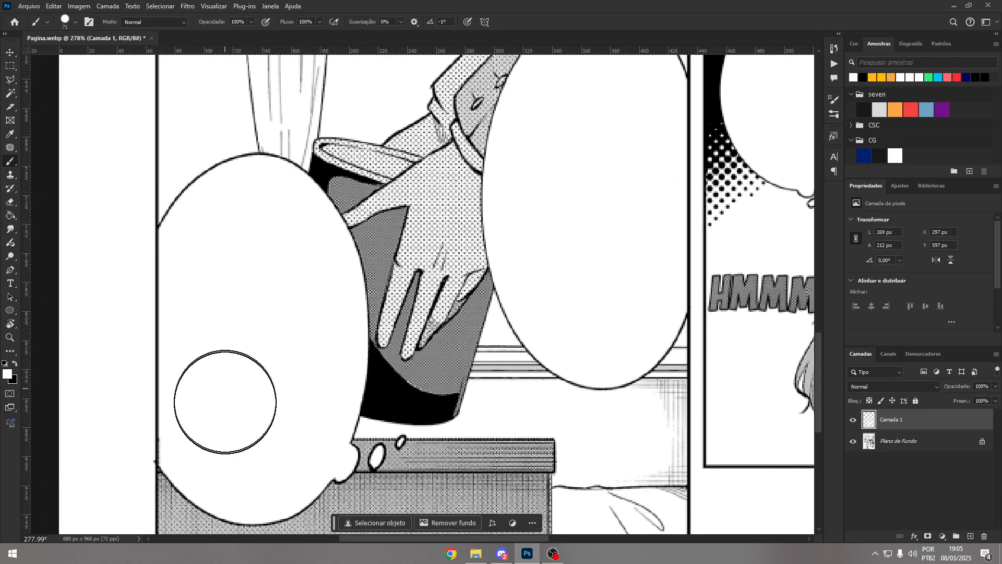
pyautogui.moveTo(614, 169); pyautogui.dragTo(260, 360)
pyautogui.moveTo(363, 441); pyautogui.dragTo(364, 279)
# - Delete the painted layer, select the three lower balloons with the Magic Wand and run the Limpa Balões (Branco) action
pyautogui.hotkey('ctrl', 'e')
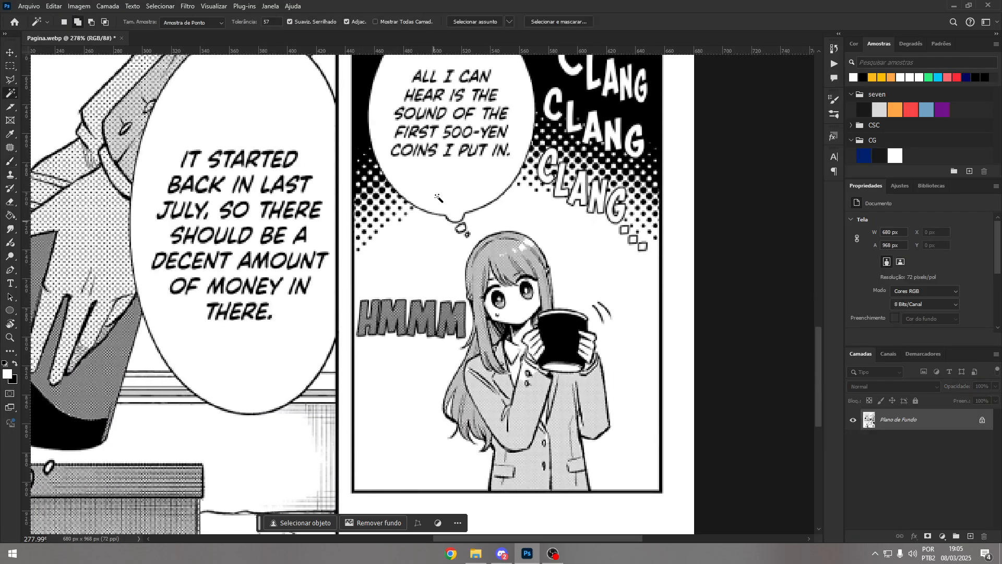
pyautogui.click(225, 251)
pyautogui.hscroll(-5, 148, 207)
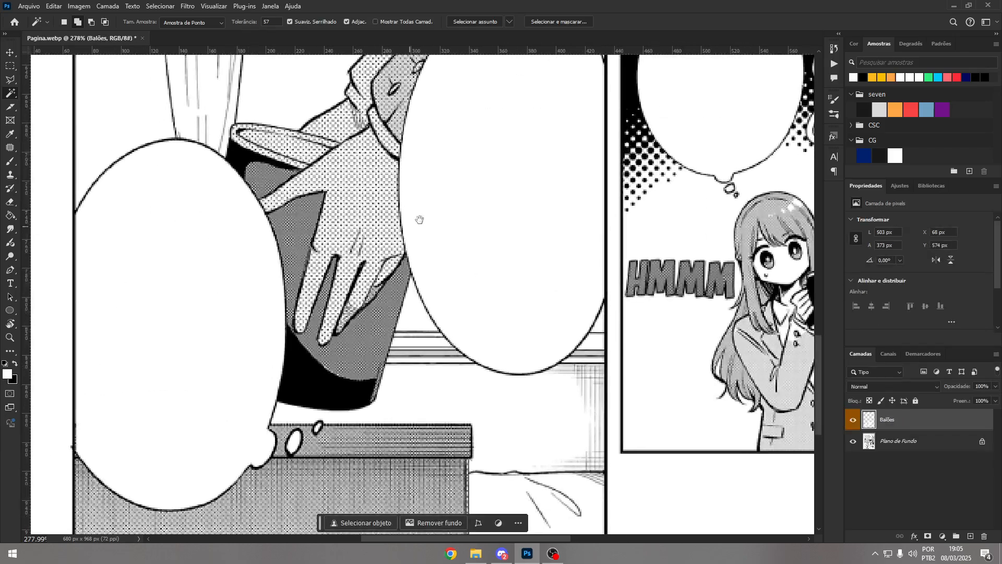
pyautogui.scroll(-5, 442, 328)
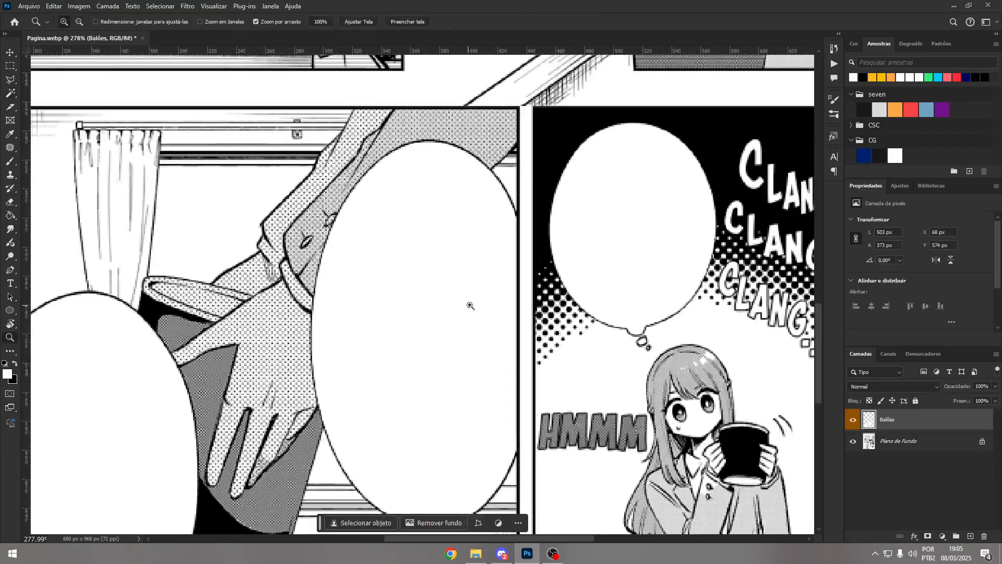
# - Outline the INSIDE THIS MONEY BOX. caption with a rectangular marquee and clear the selection
pyautogui.moveTo(442, 327); pyautogui.dragTo(402, 376)
pyautogui.moveTo(539, 268); pyautogui.dragTo(610, 398)
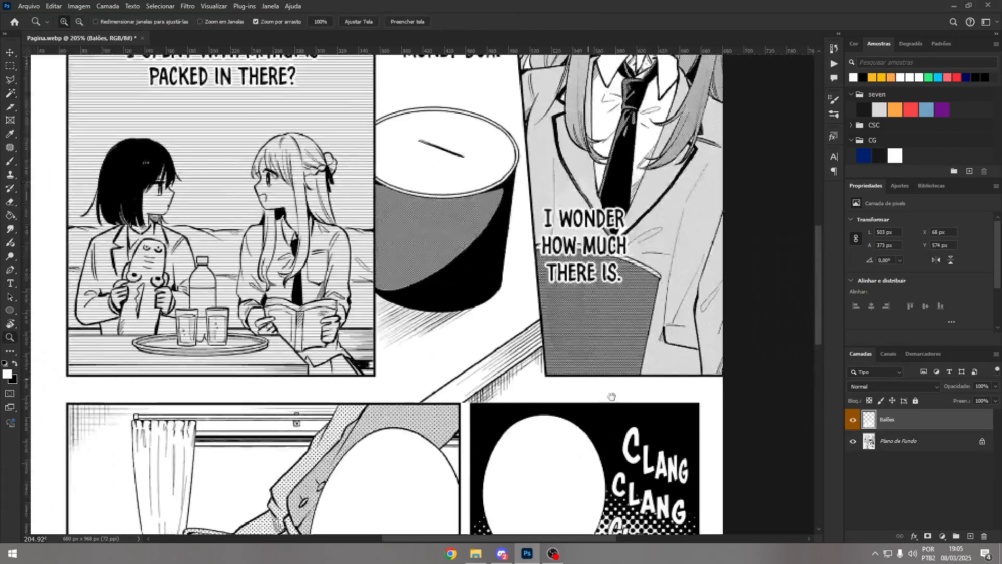
pyautogui.moveTo(470, 183); pyautogui.dragTo(502, 347)
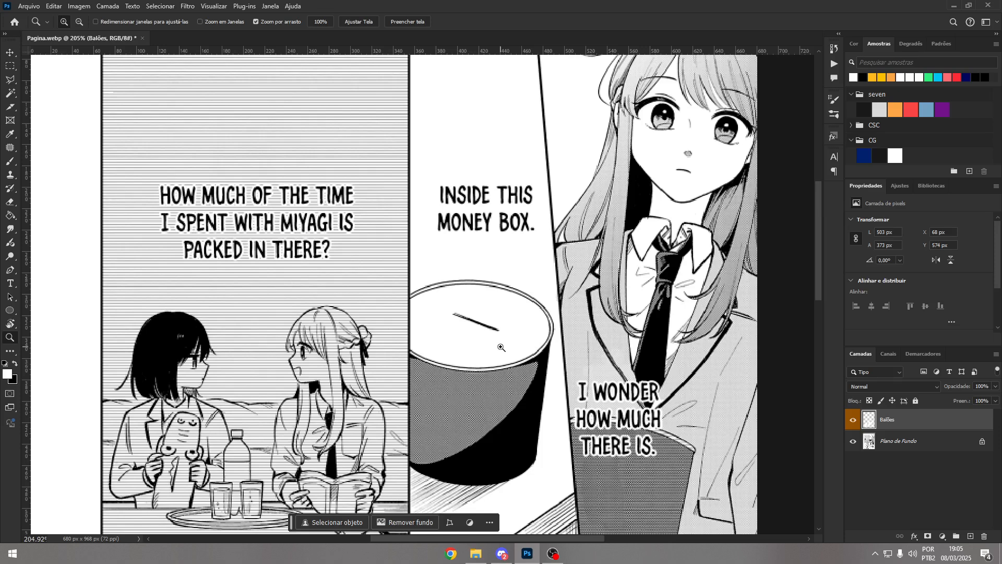
pyautogui.moveTo(561, 447); pyautogui.dragTo(566, 393)
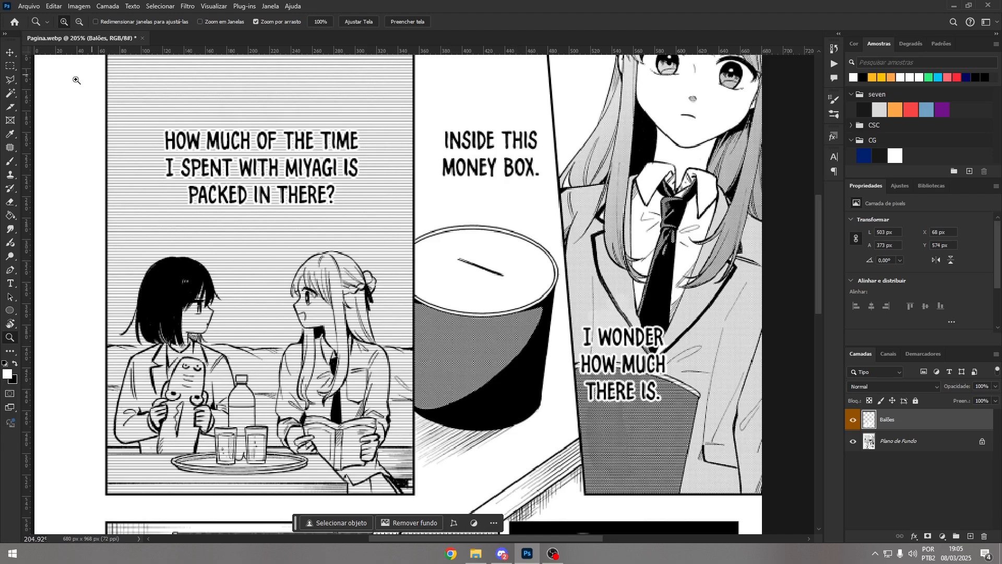
pyautogui.click(14, 68)
pyautogui.moveTo(436, 119); pyautogui.dragTo(548, 194)
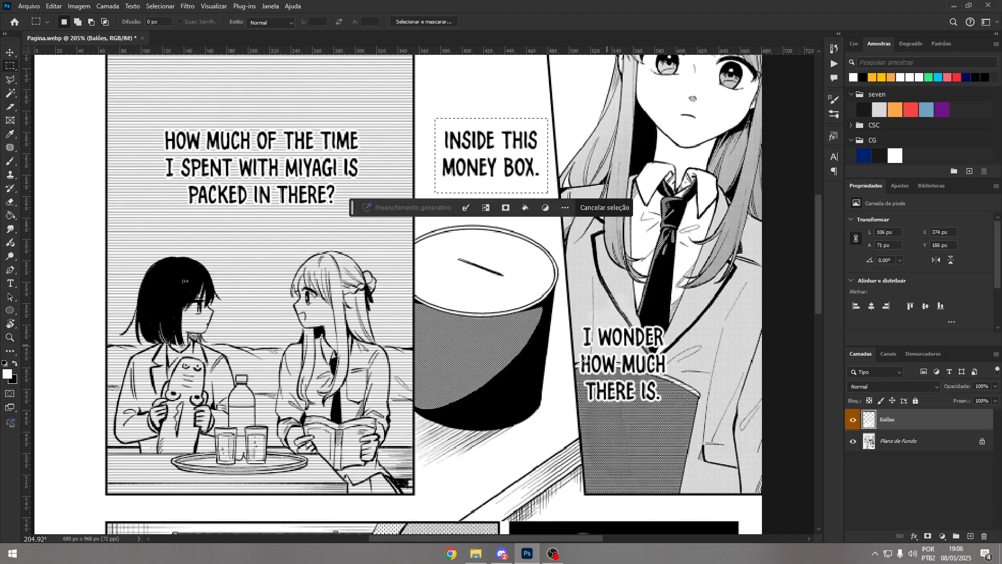
pyautogui.click(585, 360)
# - Paint white over the INSIDE THIS MONEY BOX. caption on the Balões layer with a hard 23 px brush
pyautogui.scroll(-10, 574, 313)
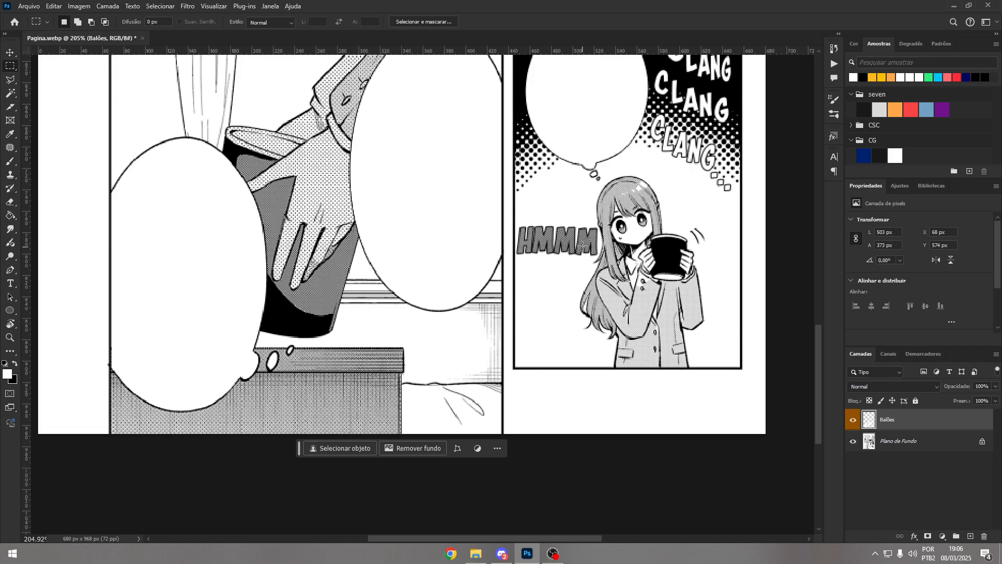
pyautogui.press('z')
pyautogui.moveTo(583, 246)
pyautogui.mouseDown()
pyautogui.moveTo(629, 238)
pyautogui.moveTo(591, 235)
pyautogui.mouseUp()
pyautogui.press('b')
pyautogui.moveTo(599, 184)
pyautogui.mouseDown()
pyautogui.moveTo(605, 253)
pyautogui.moveTo(415, 264)
pyautogui.moveTo(419, 199)
pyautogui.moveTo(527, 203)
pyautogui.moveTo(532, 184)
pyautogui.moveTo(508, 184)
pyautogui.mouseUp()
pyautogui.press('z')
pyautogui.press('b')
pyautogui.moveTo(501, 134); pyautogui.dragTo(535, 364)
pyautogui.moveTo(559, 110); pyautogui.dragTo(550, 248)
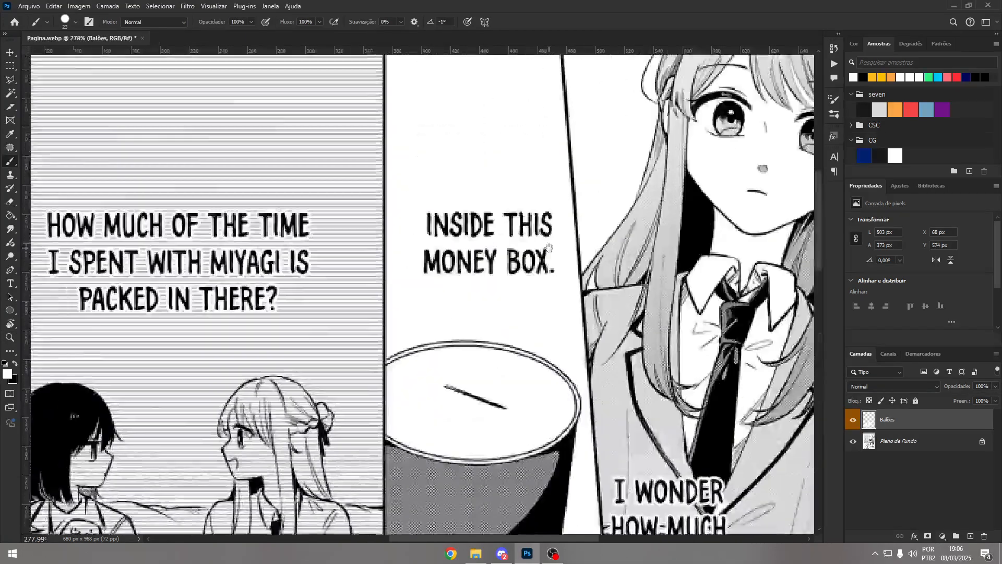
pyautogui.moveTo(448, 197)
pyautogui.mouseDown()
pyautogui.moveTo(440, 245)
pyautogui.moveTo(438, 227)
pyautogui.moveTo(434, 264)
pyautogui.moveTo(445, 270)
pyautogui.moveTo(542, 271)
pyautogui.moveTo(541, 230)
pyautogui.moveTo(463, 225)
pyautogui.moveTo(527, 259)
pyautogui.moveTo(477, 256)
pyautogui.mouseUp()
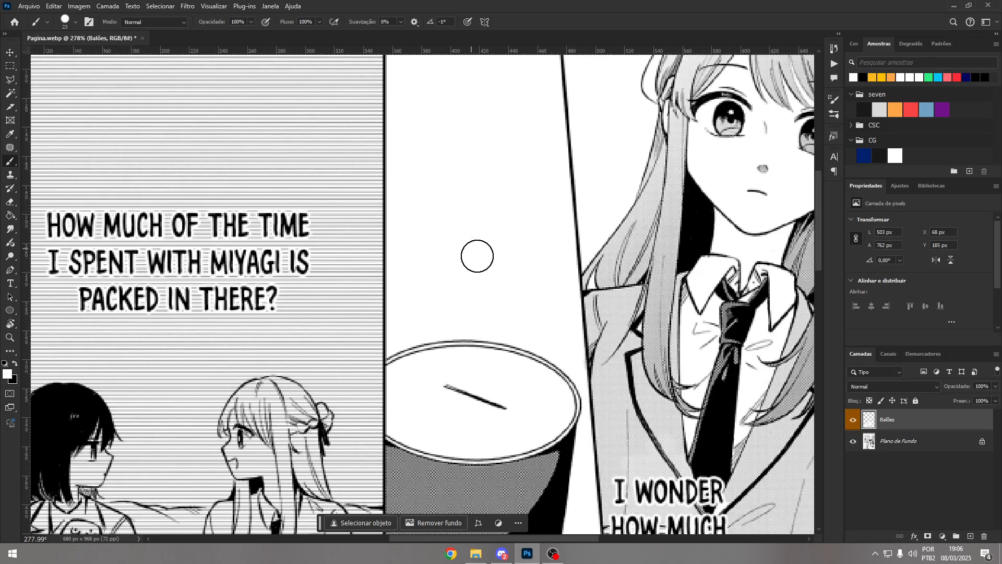
# - Add an empty layer above Balões and undo its creation
pyautogui.moveTo(575, 334); pyautogui.dragTo(533, 286)
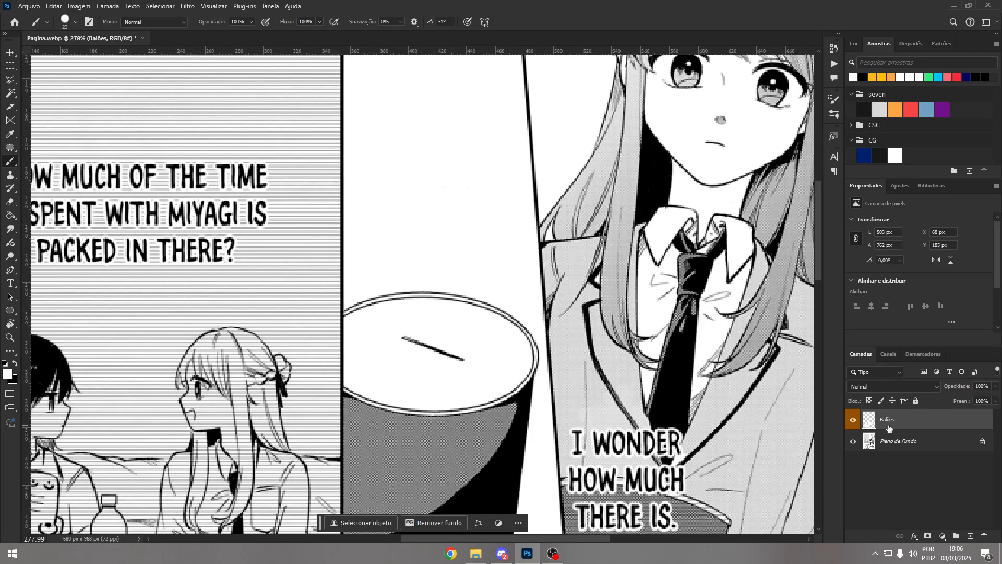
pyautogui.click(971, 536)
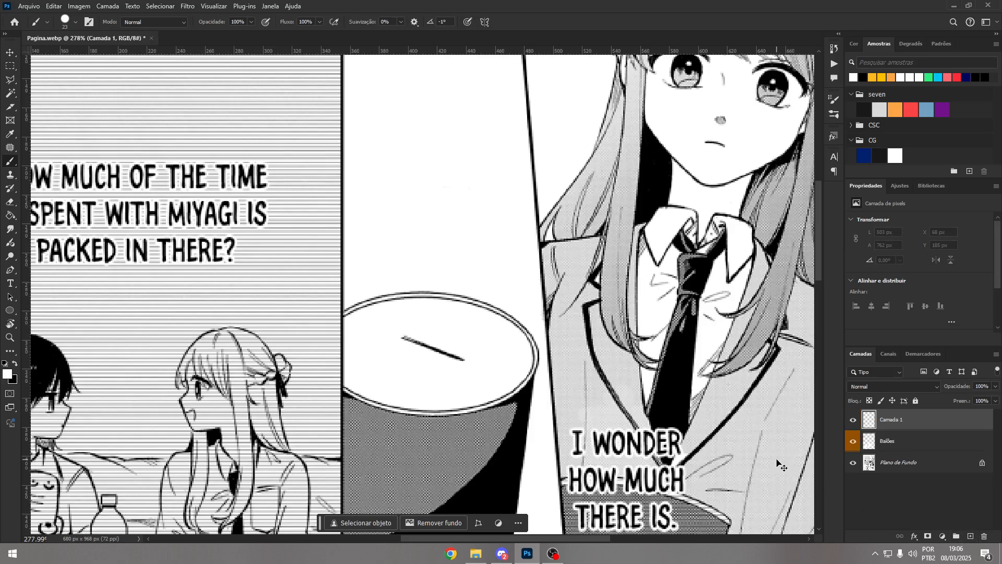
pyautogui.hotkey('ctrl', 'z')
# - Examine the remaining captions over the artwork, closing in on I WONDER HOW MUCH THERE IS. over the jacket
pyautogui.moveTo(721, 449); pyautogui.dragTo(579, 297)
pyautogui.moveTo(490, 333); pyautogui.dragTo(580, 407)
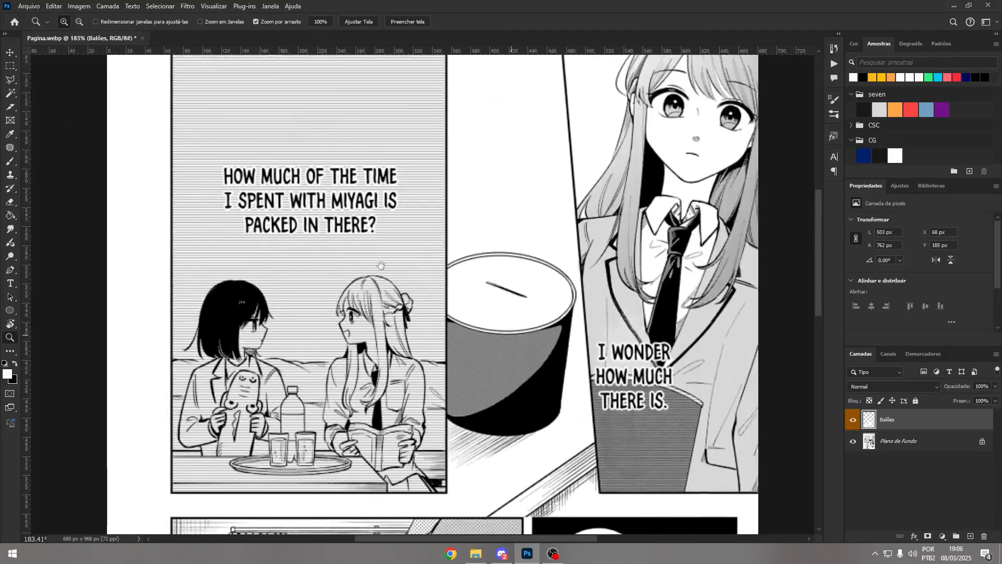
pyautogui.moveTo(381, 265); pyautogui.dragTo(385, 276)
pyautogui.moveTo(247, 192)
pyautogui.mouseDown()
pyautogui.moveTo(275, 193)
pyautogui.moveTo(245, 193)
pyautogui.mouseUp()
pyautogui.moveTo(513, 288); pyautogui.dragTo(260, 246)
pyautogui.moveTo(430, 366); pyautogui.dragTo(465, 366)
pyautogui.moveTo(403, 348); pyautogui.dragTo(506, 348)
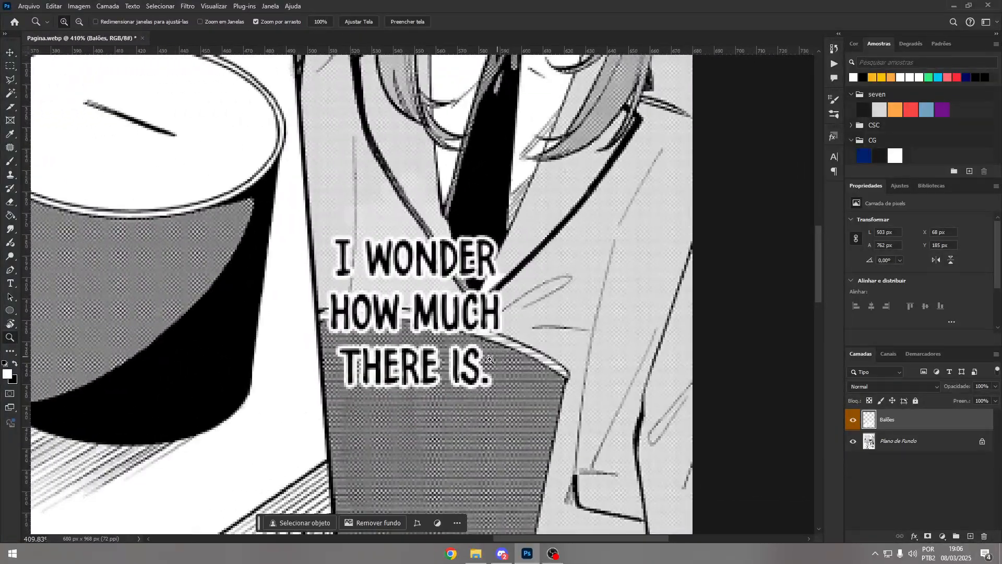
pyautogui.scroll(3, 489, 360)
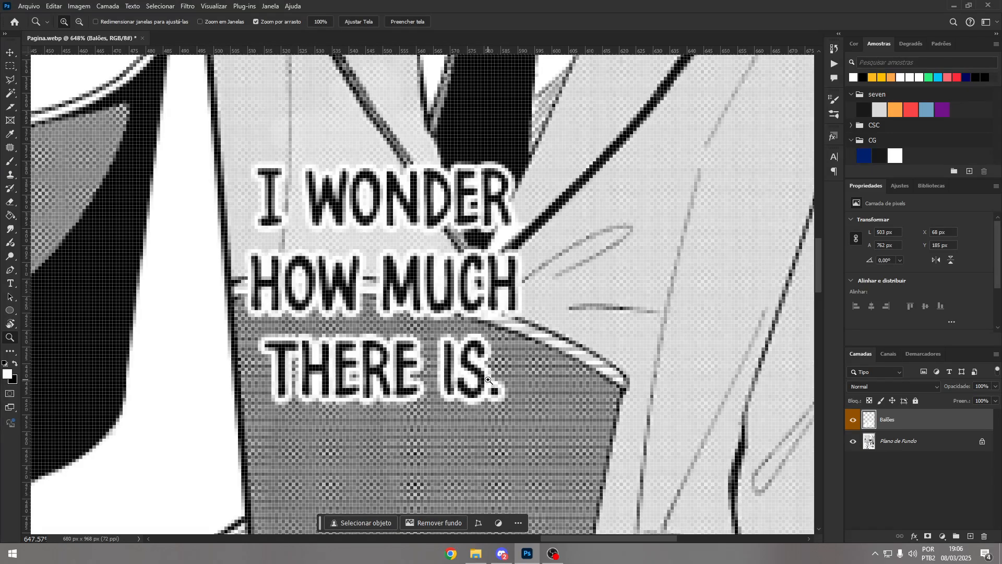
# - Switch to the Clone Stamp tool and give it a soft 16 px brush
pyautogui.press('s')
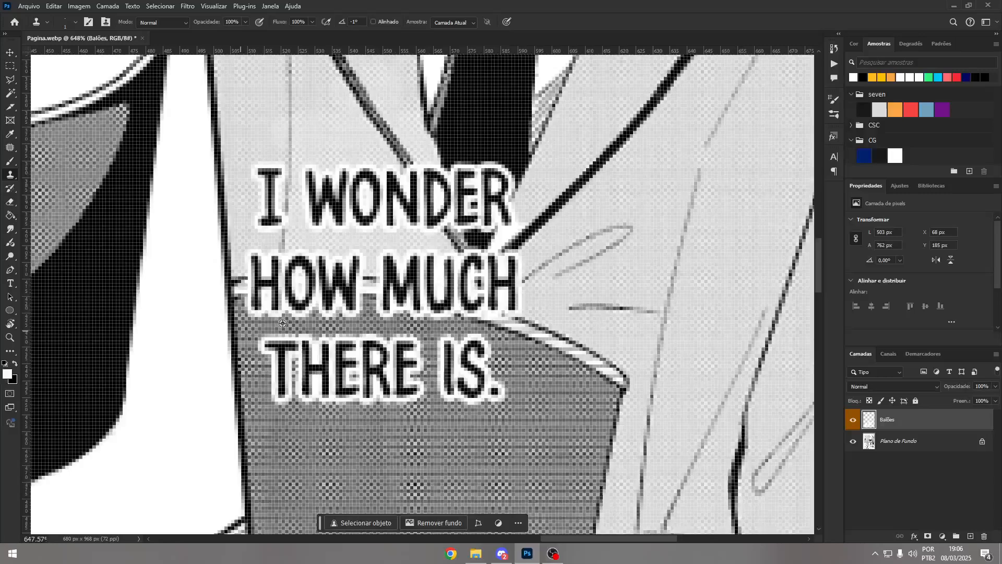
pyautogui.moveTo(403, 325); pyautogui.dragTo(440, 324)
pyautogui.rightClick(495, 336)
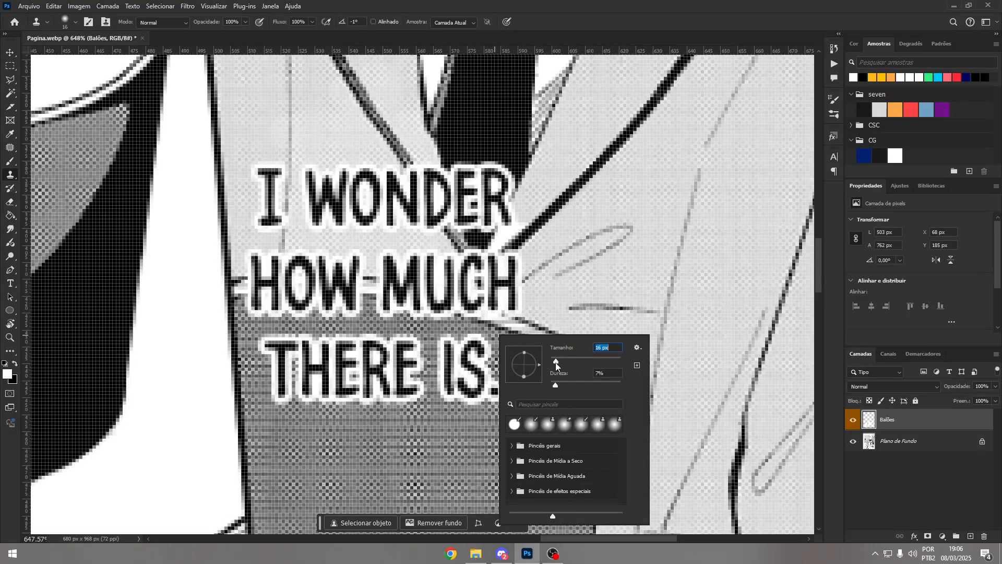
pyautogui.moveTo(626, 384); pyautogui.dragTo(543, 380)
pyautogui.press('Tab')
pyautogui.press('Return')
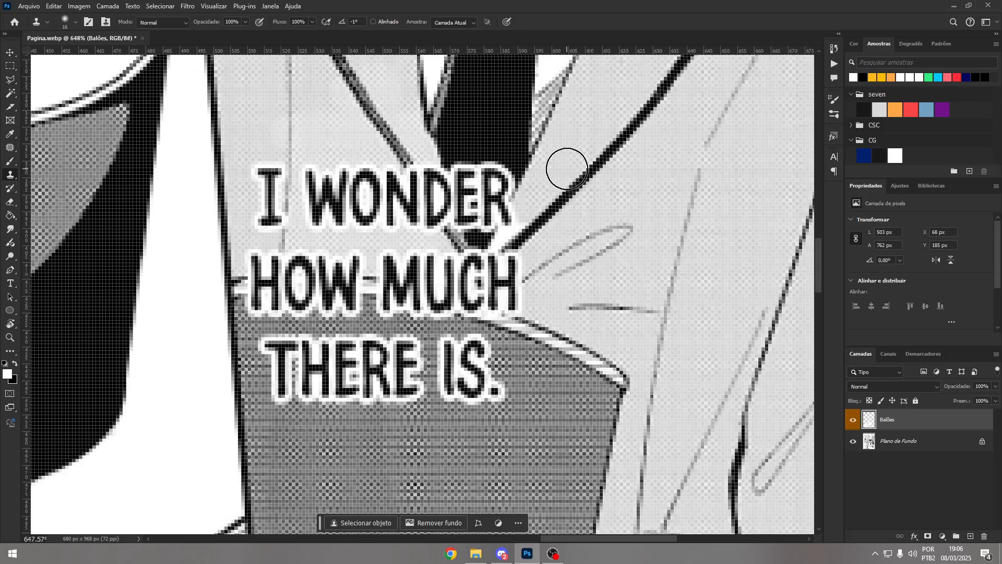
# - Switch to the standard Pen tool (Ferramenta Caneta)
pyautogui.press('p')
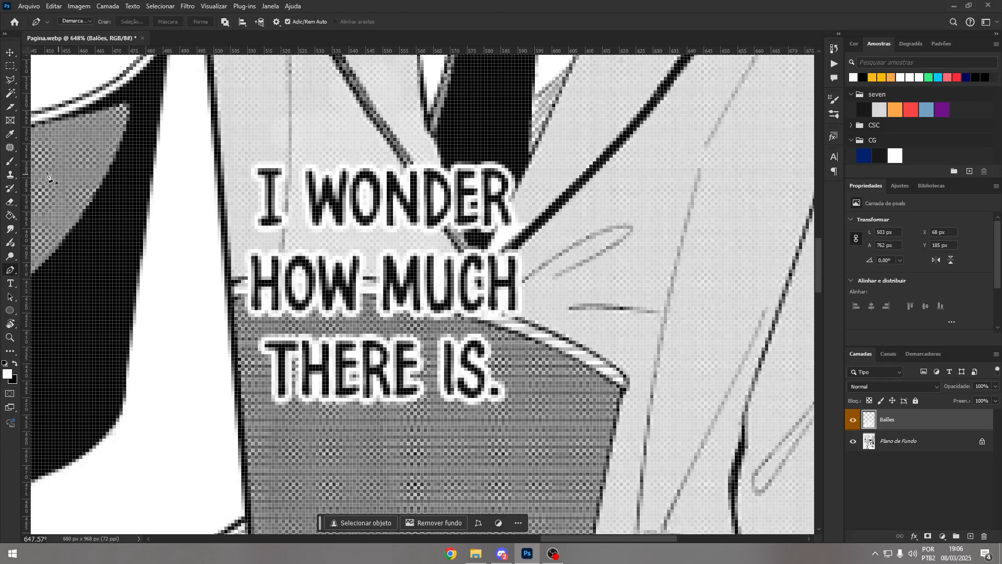
pyautogui.rightClick(13, 270)
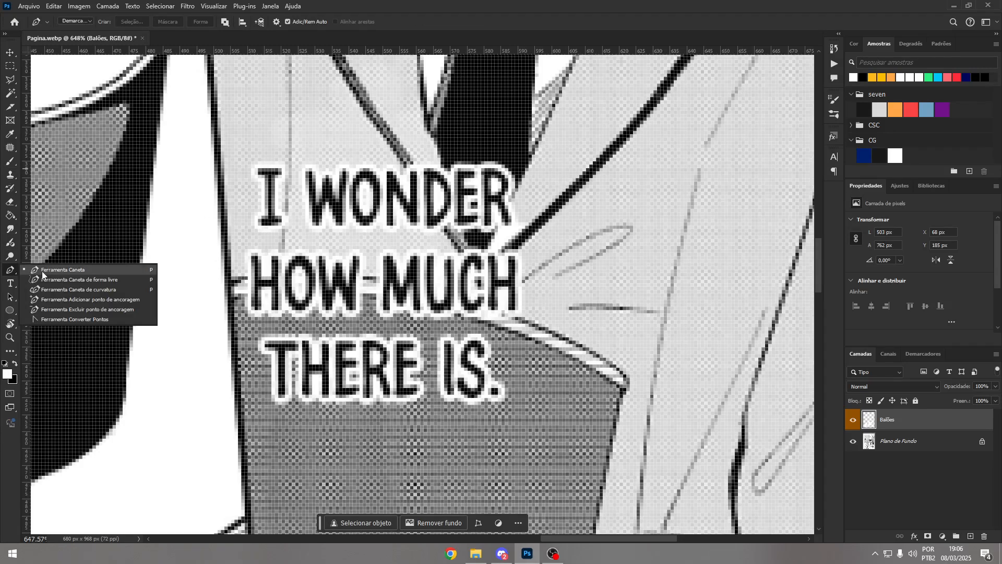
pyautogui.click(42, 273)
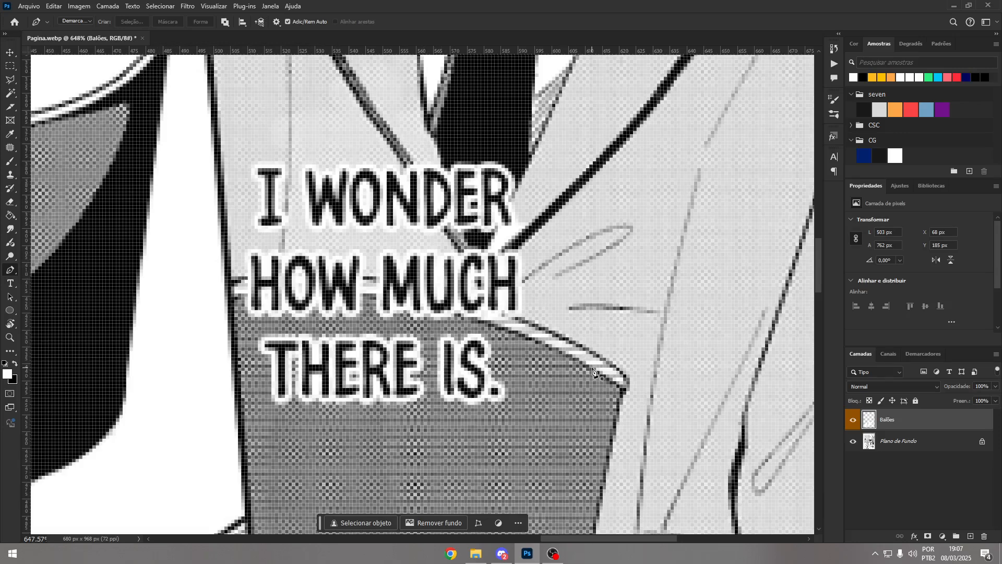
pyautogui.moveTo(593, 369); pyautogui.dragTo(654, 381)
pyautogui.moveTo(234, 299); pyautogui.dragTo(123, 307)
pyautogui.hotkey('ctrl', 'z')
pyautogui.hotkey('ctrl', 'z')
# - Add an empty layer above Balões and draw a curved Demarcador path along the jacket hem's lower line, just above the dark screentone
pyautogui.click(79, 25)
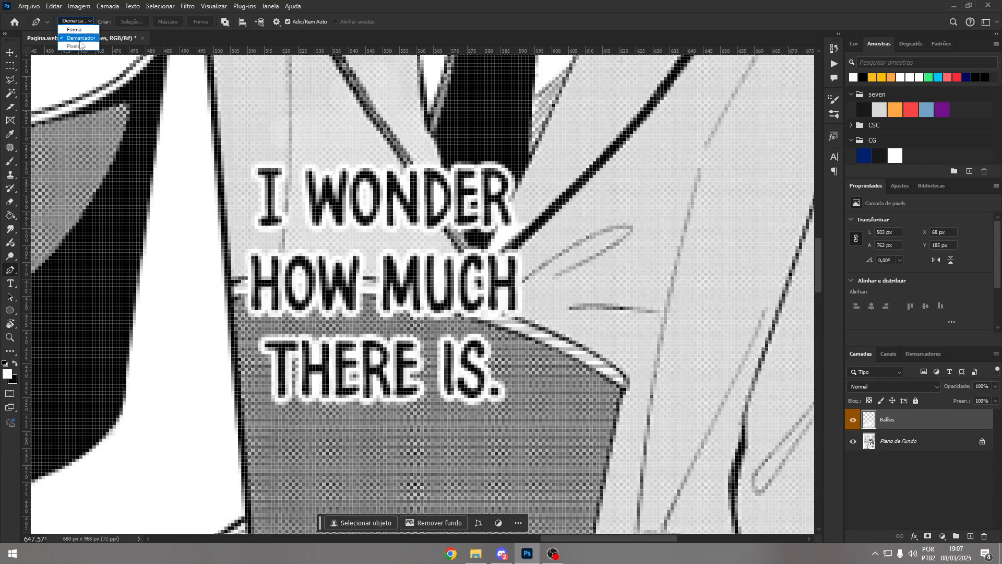
pyautogui.click(77, 38)
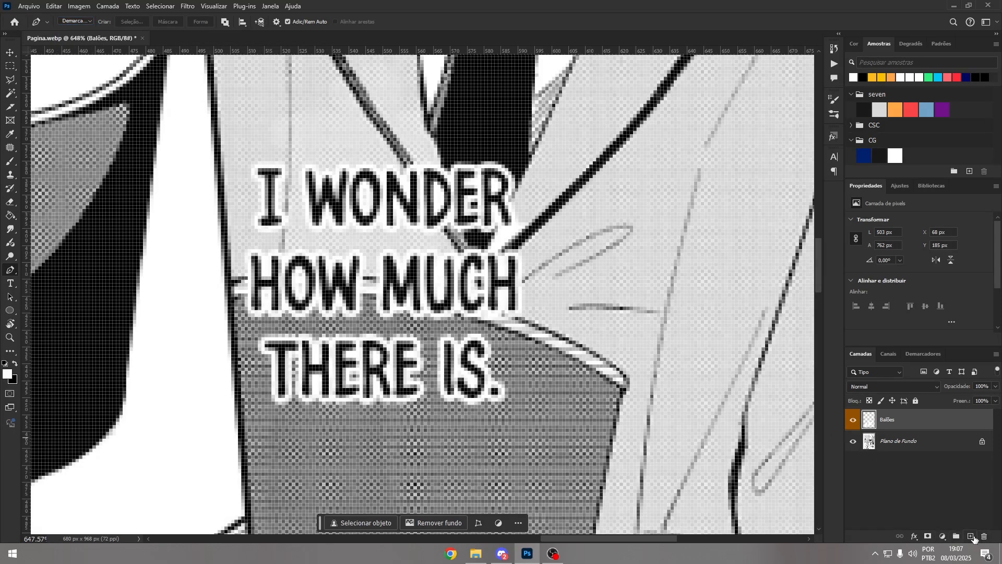
pyautogui.click(971, 537)
pyautogui.click(235, 297)
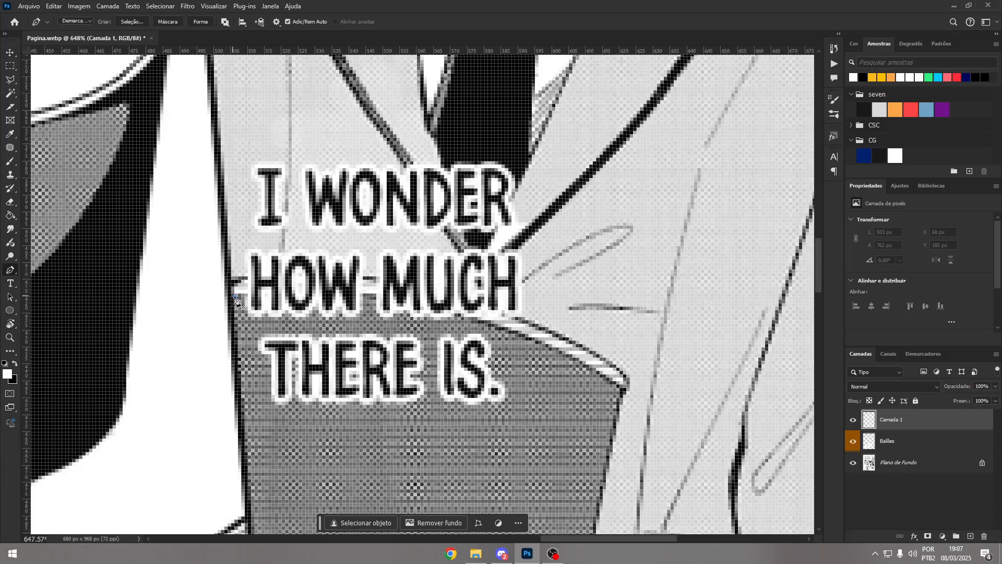
pyautogui.moveTo(546, 347); pyautogui.dragTo(679, 426)
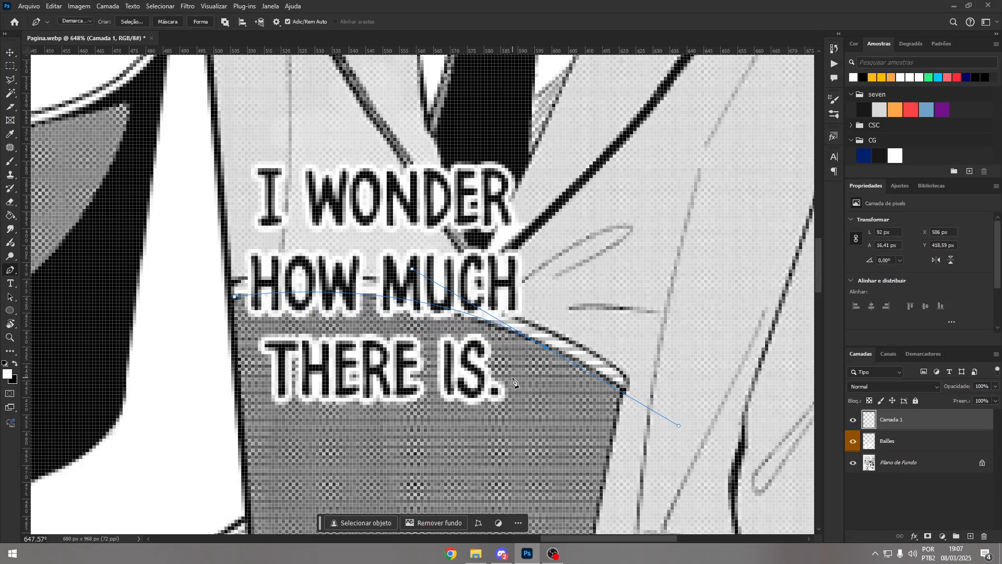
# - Switch to the Brush tool, reduce its size and make black the foreground colour, undoing the test stroke
pyautogui.press('b')
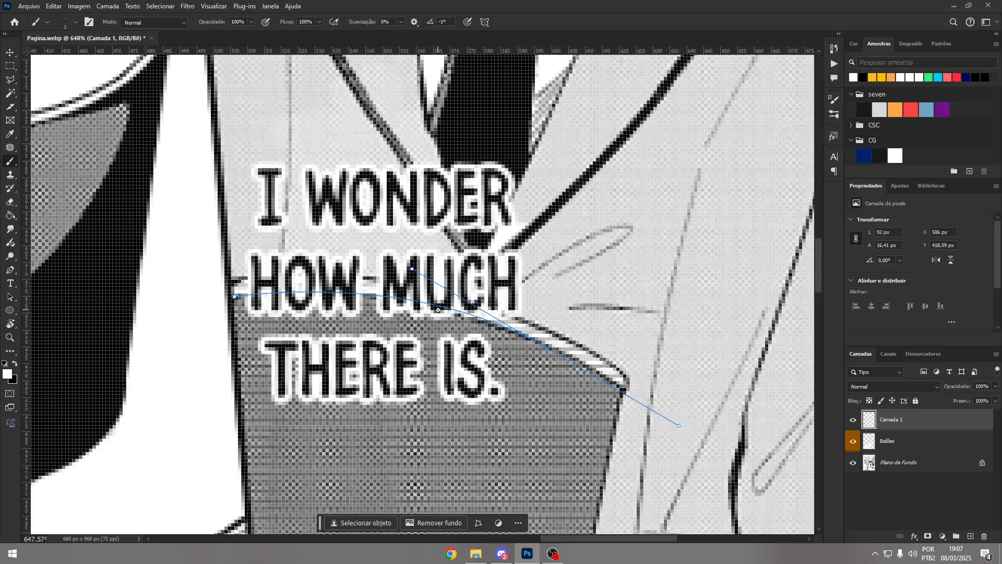
pyautogui.rightClick(481, 278)
pyautogui.moveTo(541, 299); pyautogui.dragTo(543, 299)
pyautogui.moveTo(513, 224); pyautogui.dragTo(522, 235)
pyautogui.rightClick(541, 204)
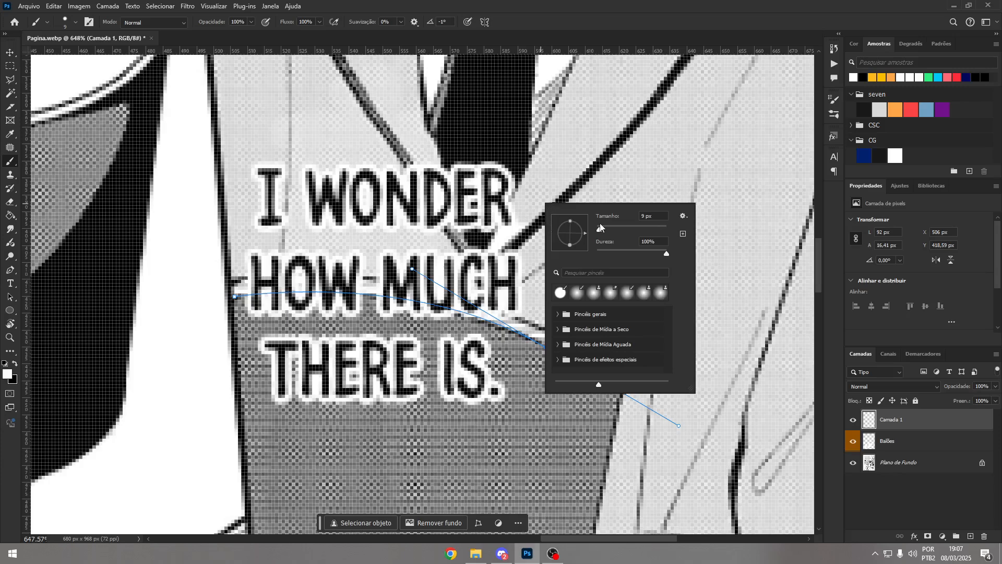
pyautogui.moveTo(598, 234); pyautogui.dragTo(598, 233)
pyautogui.moveTo(588, 184)
pyautogui.mouseDown()
pyautogui.moveTo(559, 197)
pyautogui.moveTo(528, 242)
pyautogui.moveTo(570, 210)
pyautogui.moveTo(468, 316)
pyautogui.mouseUp()
pyautogui.hotkey('ctrl', 'z')
pyautogui.press('x')
pyautogui.hotkey('ctrl', 'z')
pyautogui.hotkey('ctrl', 'z')
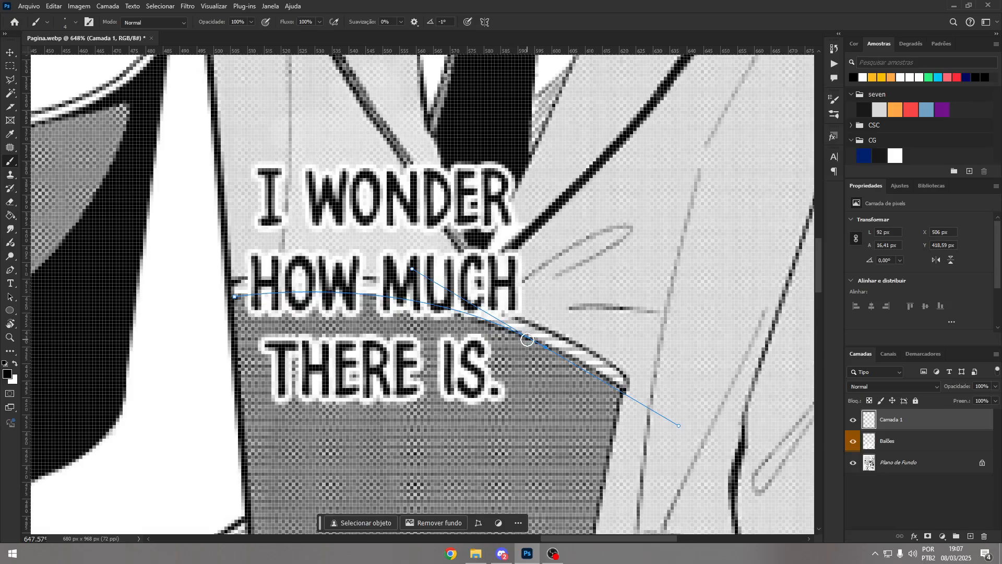
# - Thin the hard black brush, stroke the path along the hem's lower line on Camada 1, and delete the path
pyautogui.press('z')
pyautogui.moveTo(525, 328); pyautogui.dragTo(544, 350)
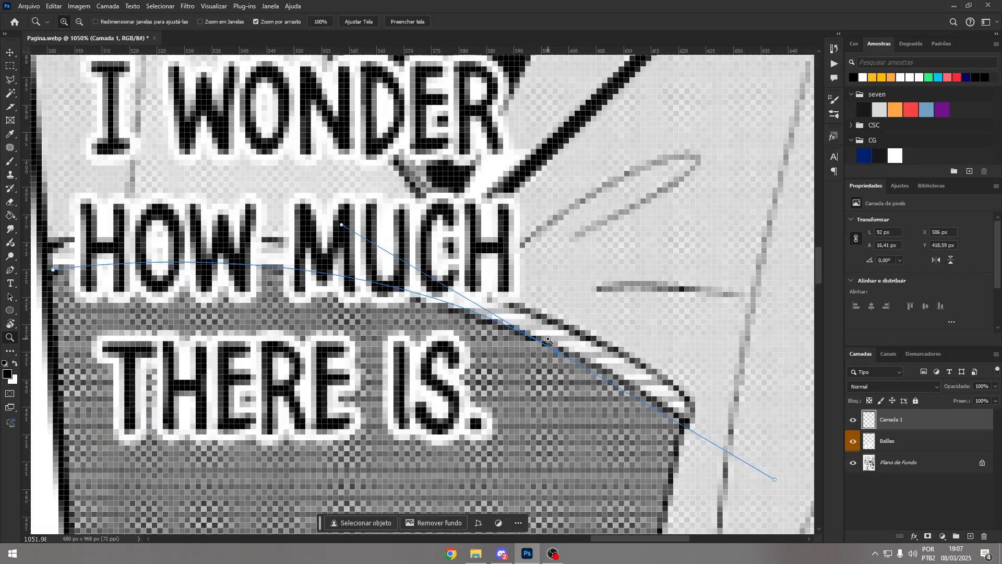
pyautogui.press('b')
pyautogui.rightClick(548, 340)
pyautogui.press('Escape')
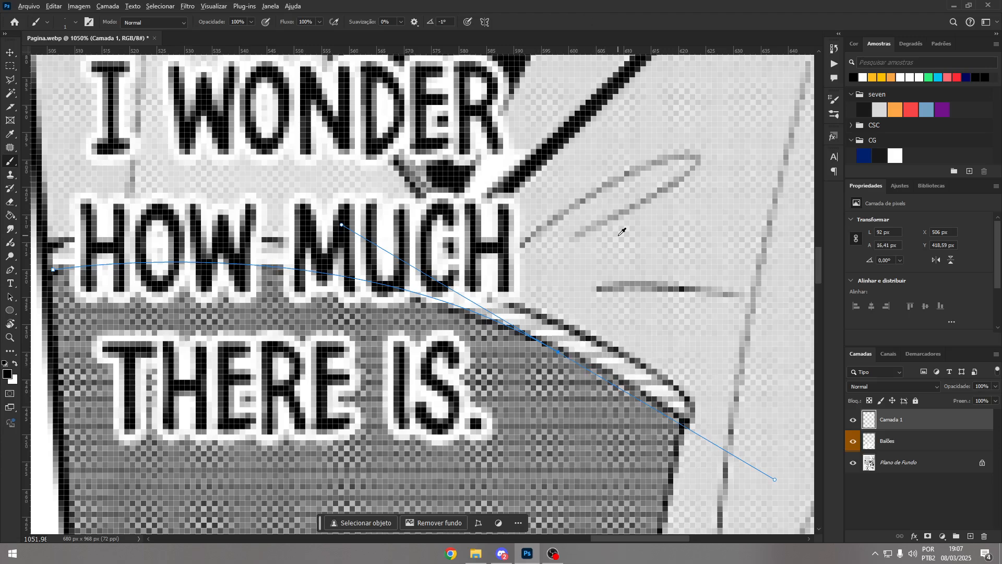
pyautogui.moveTo(561, 232)
pyautogui.mouseDown()
pyautogui.moveTo(664, 228)
pyautogui.moveTo(410, 253)
pyautogui.moveTo(643, 237)
pyautogui.moveTo(444, 244)
pyautogui.moveTo(539, 246)
pyautogui.moveTo(493, 269)
pyautogui.moveTo(645, 260)
pyautogui.moveTo(397, 255)
pyautogui.moveTo(721, 259)
pyautogui.moveTo(343, 269)
pyautogui.mouseUp()
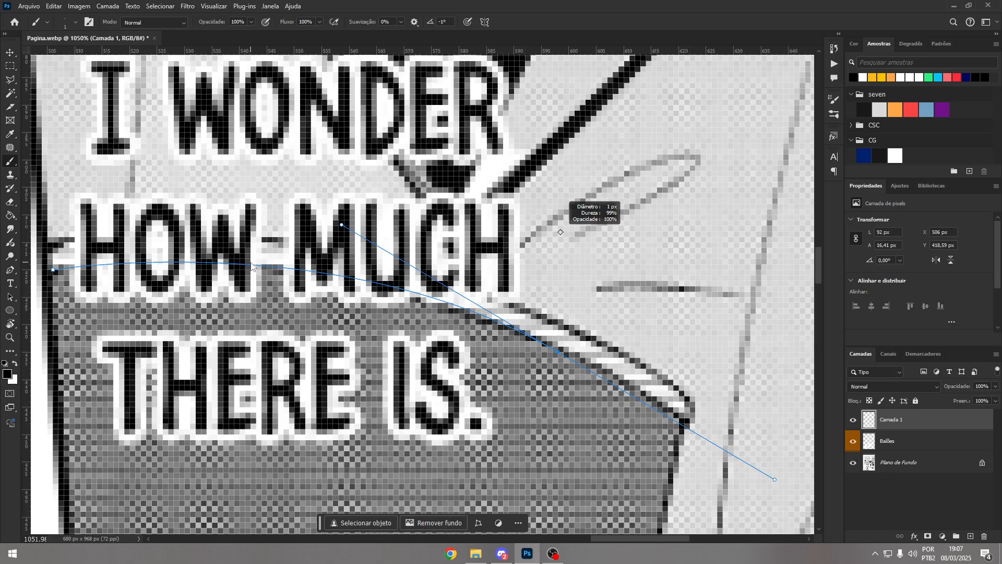
pyautogui.moveTo(252, 266); pyautogui.dragTo(259, 314)
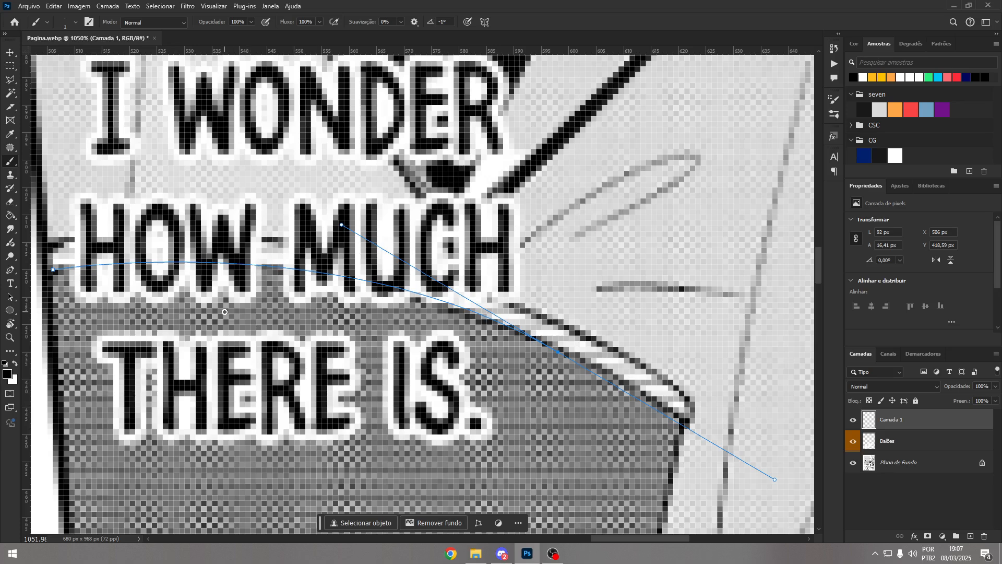
pyautogui.moveTo(367, 284); pyautogui.dragTo(407, 228)
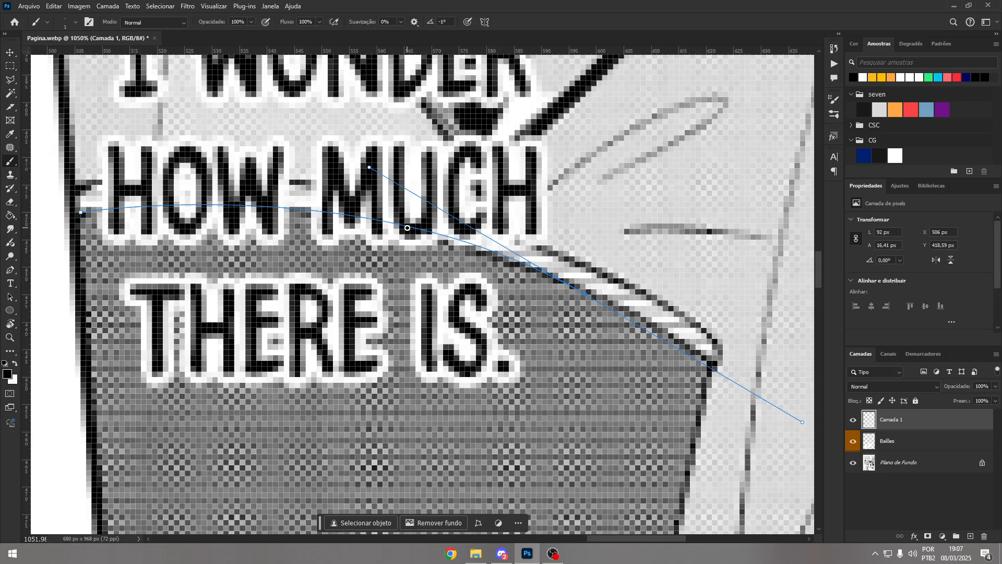
pyautogui.press('Return')
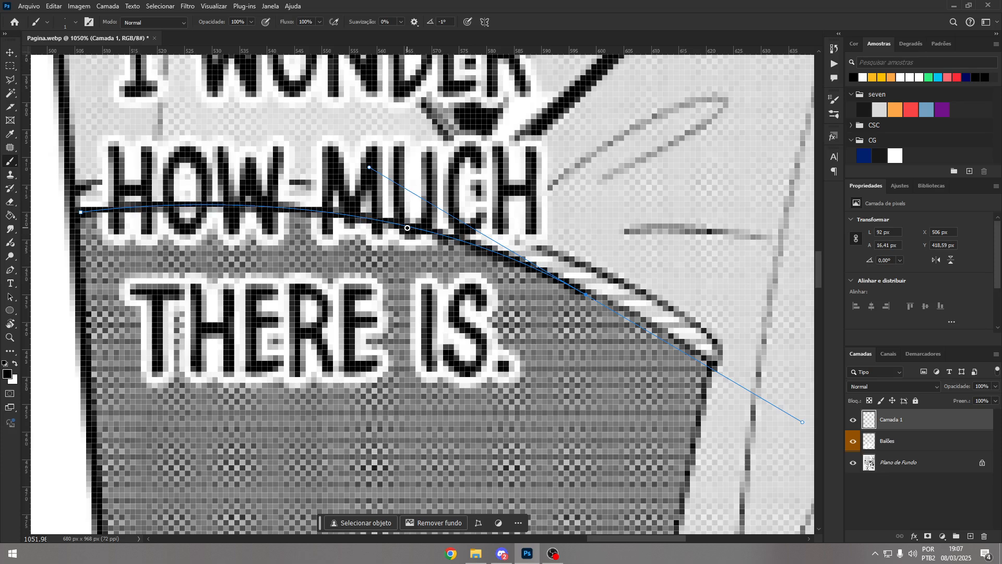
pyautogui.press('Delete')
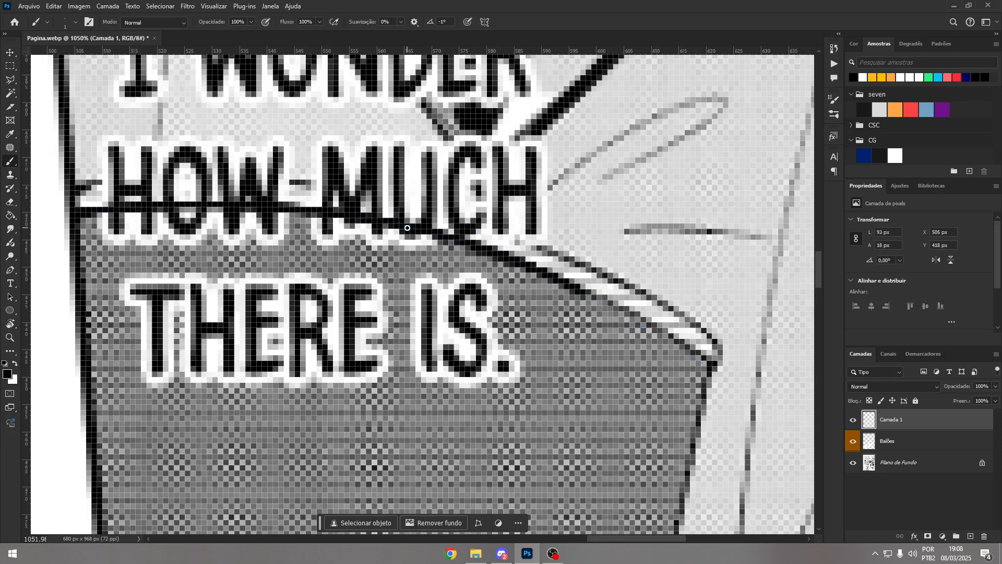
# - Draw a curved path along the hem's upper line, from its pointed corner to the jacket's edge, and switch back to the Brush tool
pyautogui.press('p')
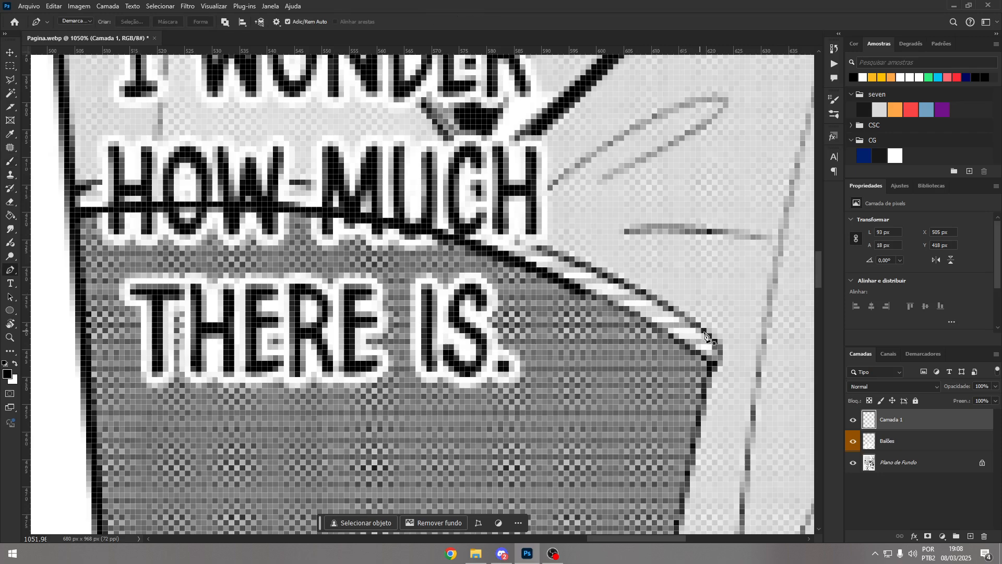
pyautogui.click(702, 328)
pyautogui.moveTo(79, 191); pyautogui.dragTo(147, 199)
pyautogui.moveTo(450, 194); pyautogui.dragTo(259, 244)
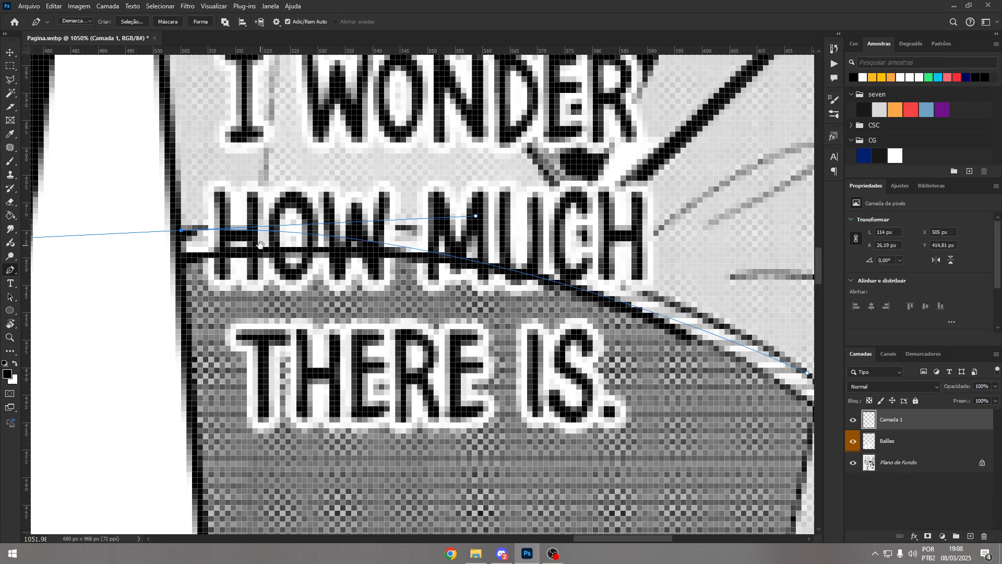
pyautogui.scroll(-7, 318, 246)
pyautogui.moveTo(400, 233); pyautogui.dragTo(470, 239)
pyautogui.press('b')
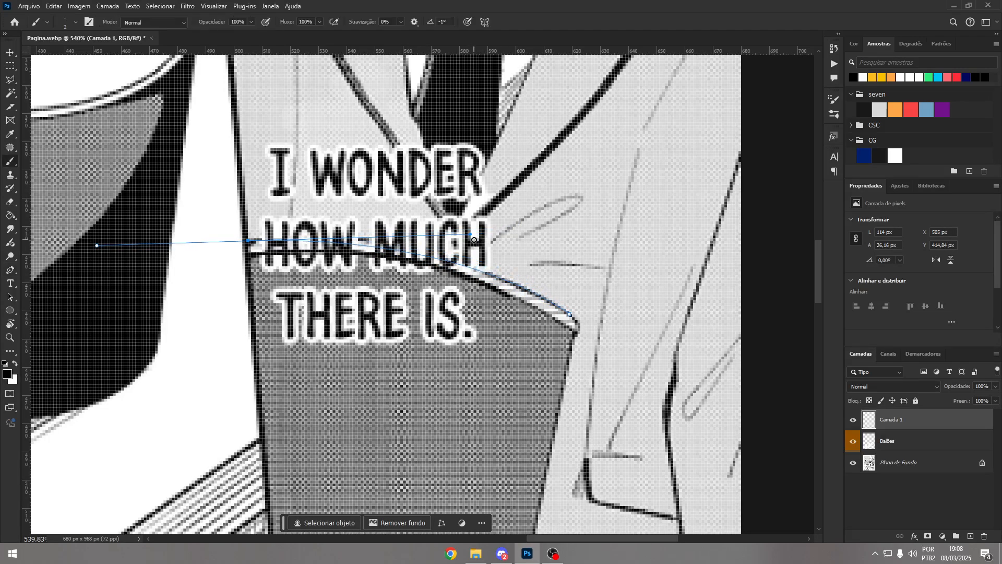
pyautogui.press('Return')
pyautogui.rightClick(474, 240)
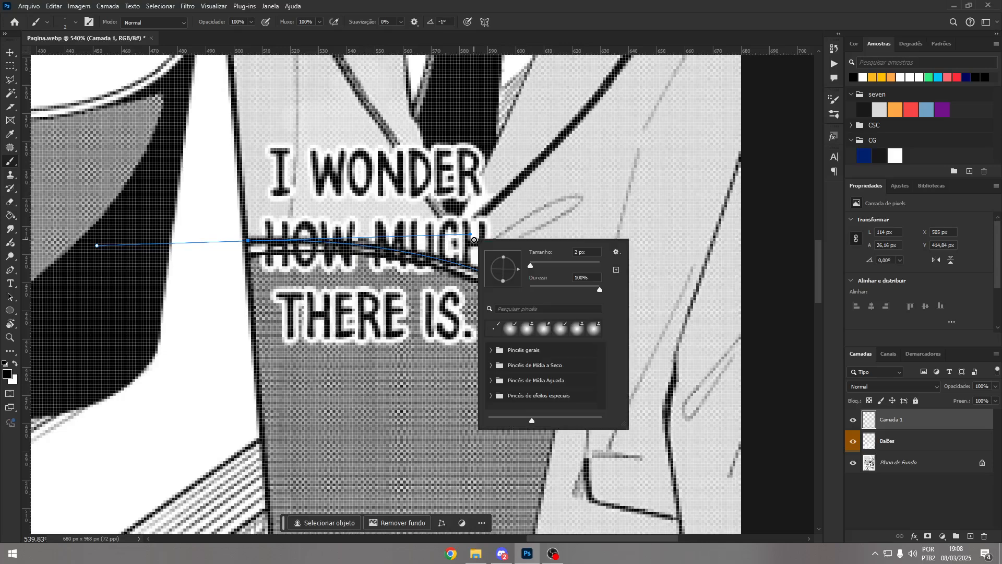
pyautogui.click(750, 4)
pyautogui.rightClick(598, 203)
pyautogui.click(637, 22)
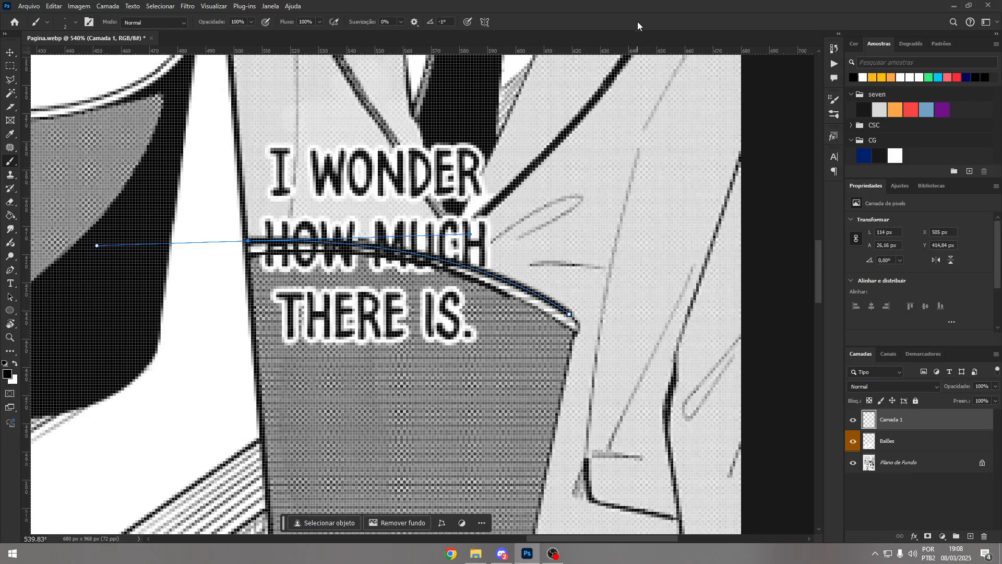
pyautogui.hotkey('ctrl', 'z')
pyautogui.hotkey('ctrl', 'z')
# - Reduce the brush to 1 px, stroke the hem's upper line in black, and delete the path
pyautogui.moveTo(600, 221); pyautogui.dragTo(537, 222)
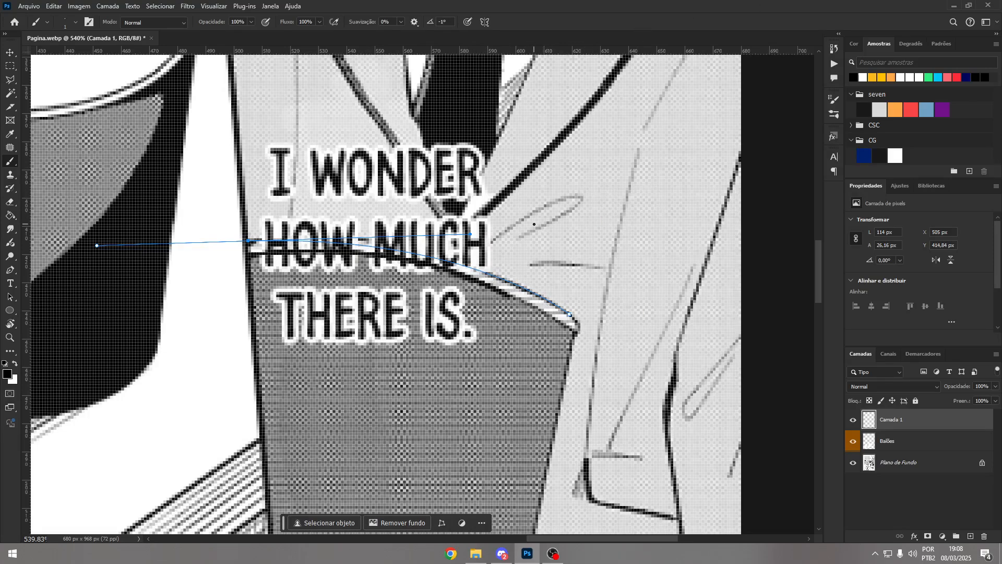
pyautogui.press('Return')
pyautogui.press('Return')
pyautogui.press('Delete')
# - Draw a path continuing the lapel line that descends through WONDER to the jacket's V, and stroke it with the 1 px black brush
pyautogui.press('z')
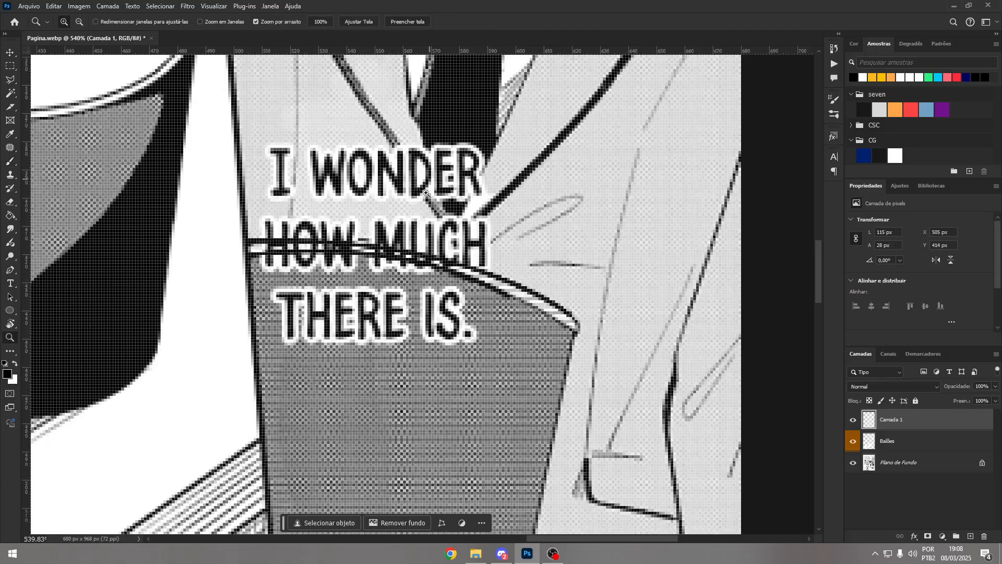
pyautogui.moveTo(436, 211); pyautogui.dragTo(451, 272)
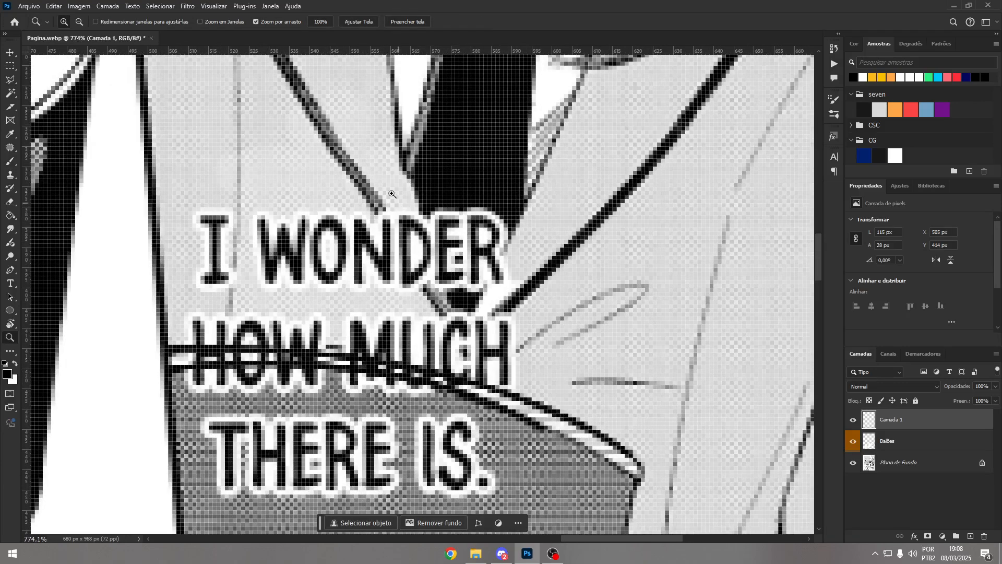
pyautogui.press('p')
pyautogui.click(346, 171)
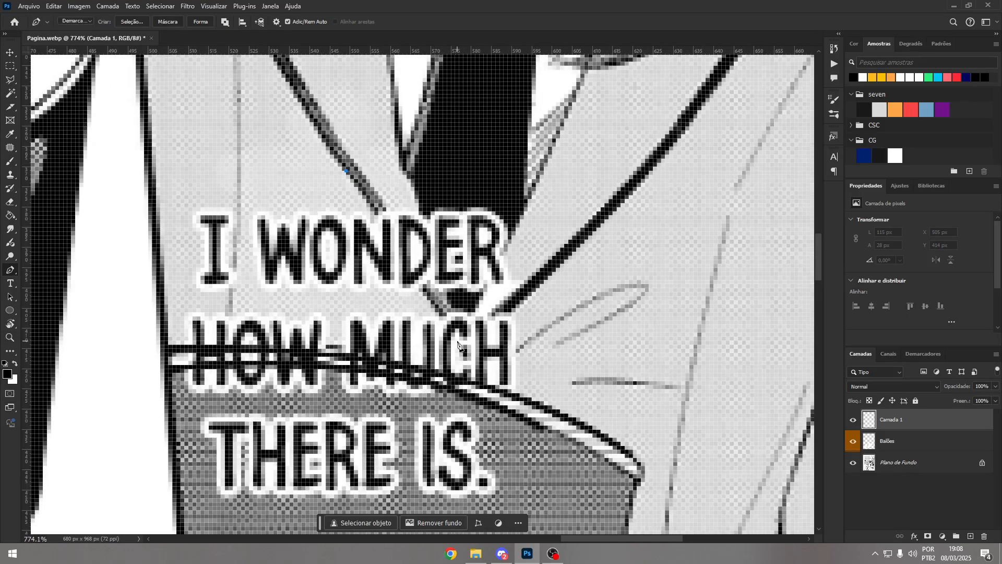
pyautogui.moveTo(463, 333); pyautogui.dragTo(481, 358)
pyautogui.press('b')
pyautogui.press('Return')
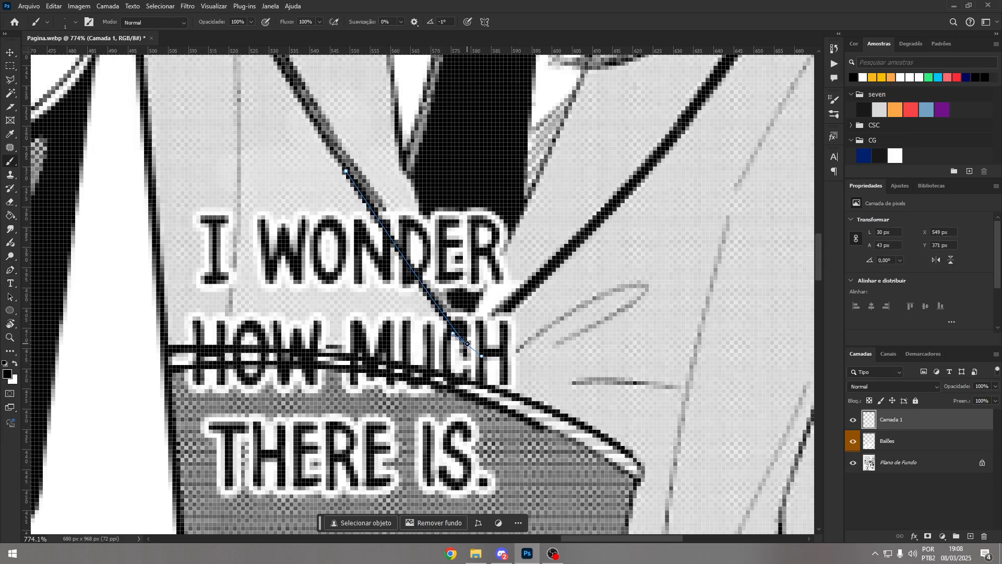
# - Draw a second path beside the redrawn lapel line through WONDER, stroke it in black twice, and delete the path
pyautogui.press('p')
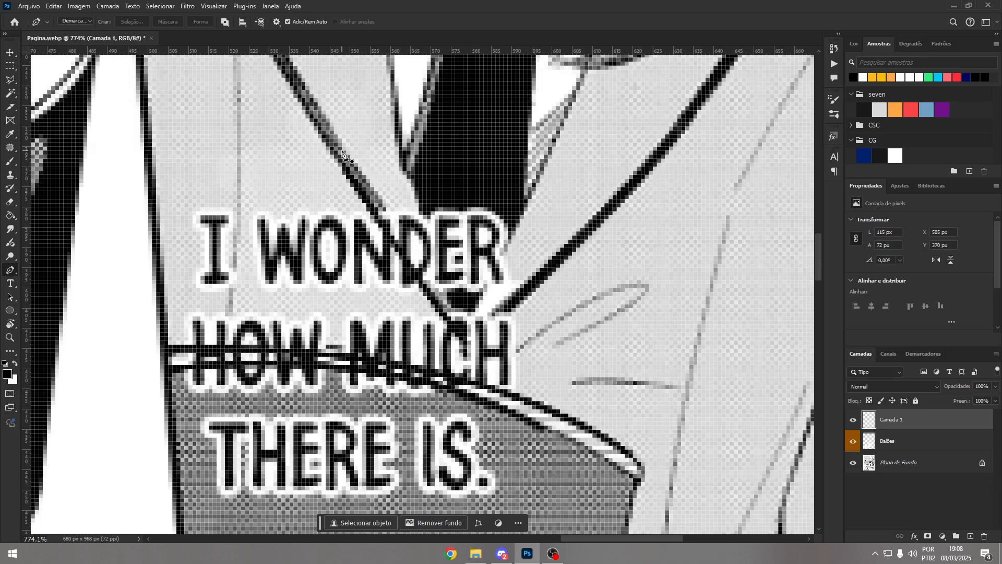
pyautogui.click(344, 154)
pyautogui.click(441, 299)
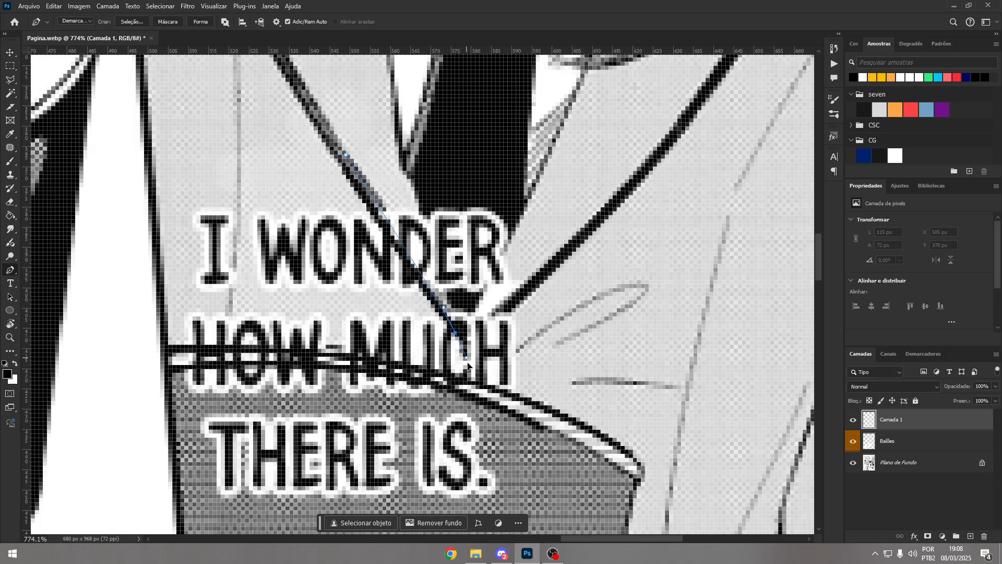
pyautogui.click(455, 333)
pyautogui.click(470, 366)
pyautogui.press('b')
pyautogui.press('Return')
pyautogui.press('Return')
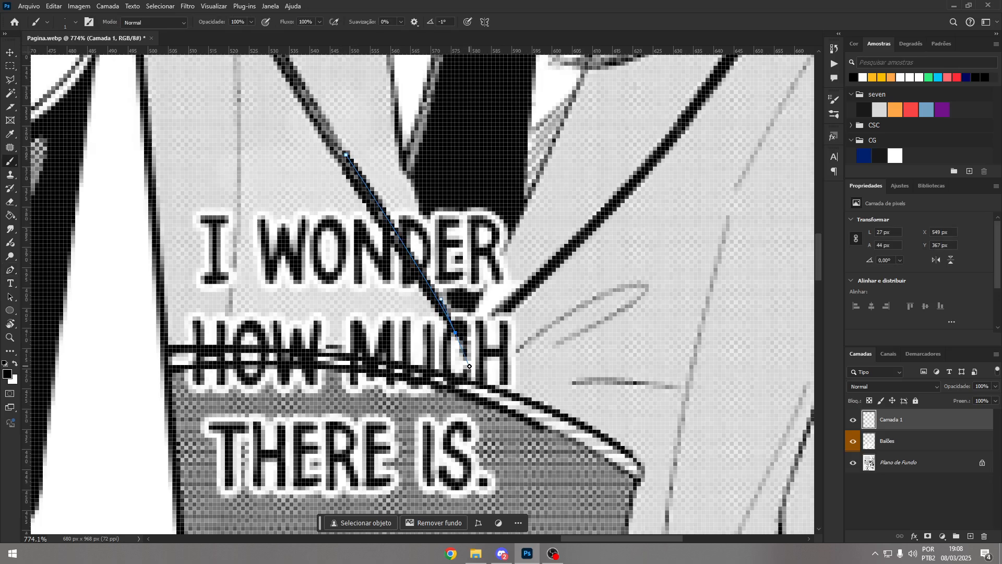
pyautogui.press('Delete')
# - Draw a path extending the thick opposite lapel line down to the V and stroke it with a 3 px black brush
pyautogui.press('p')
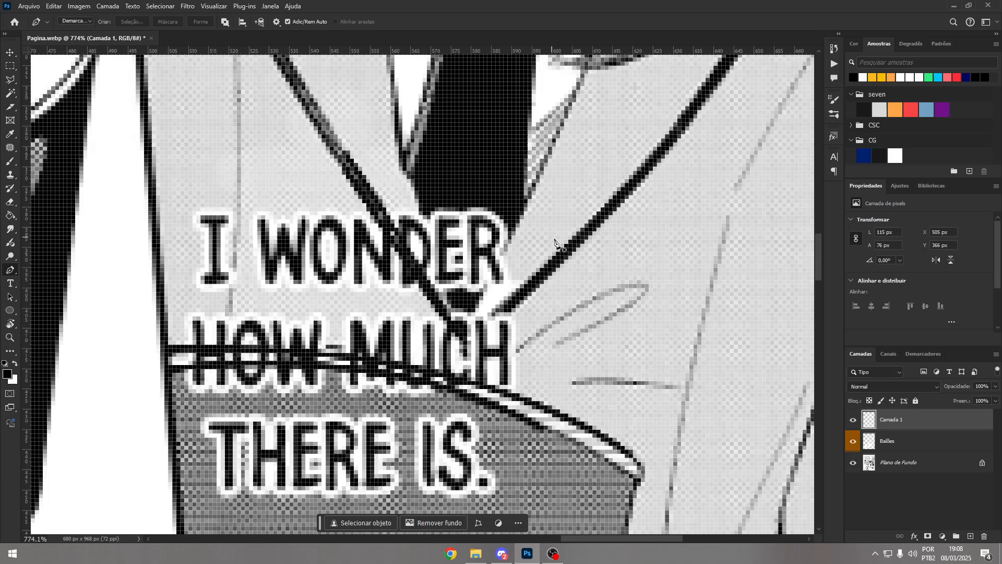
pyautogui.click(589, 231)
pyautogui.click(503, 320)
pyautogui.click(463, 341)
pyautogui.click(424, 360)
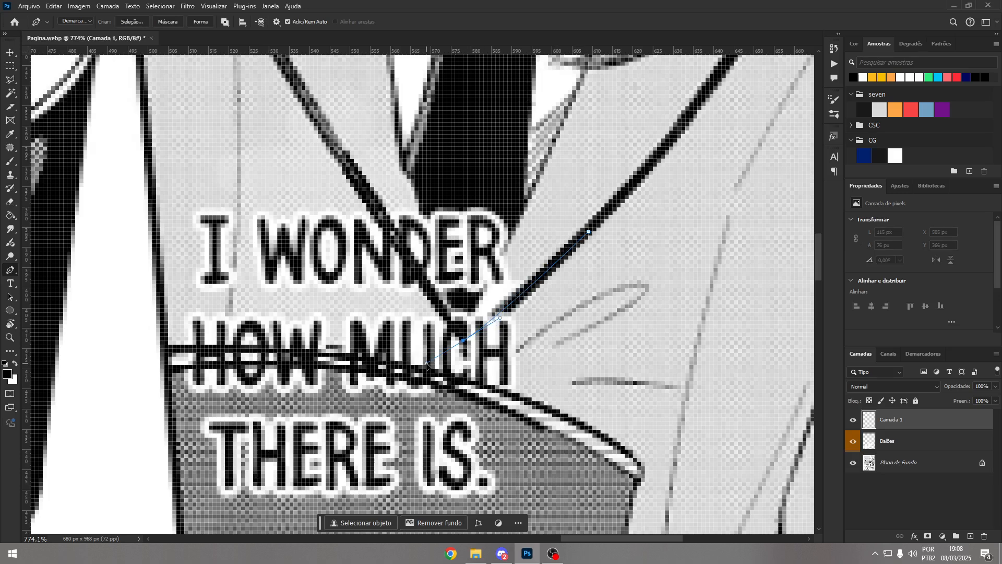
pyautogui.press('b')
pyautogui.keyDown('alt'); pyautogui.rightClick(475, 343); pyautogui.keyUp('alt')
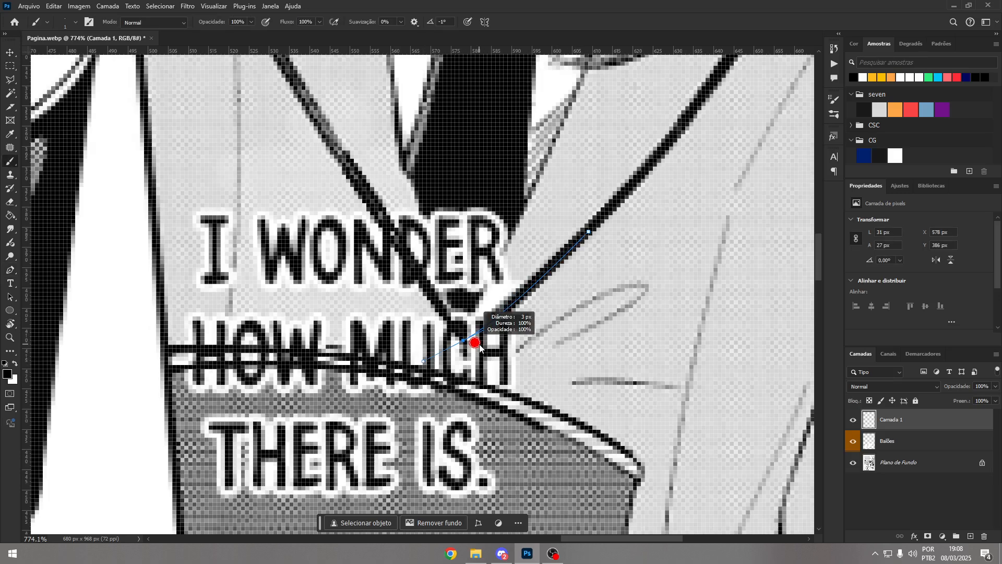
pyautogui.press('Return')
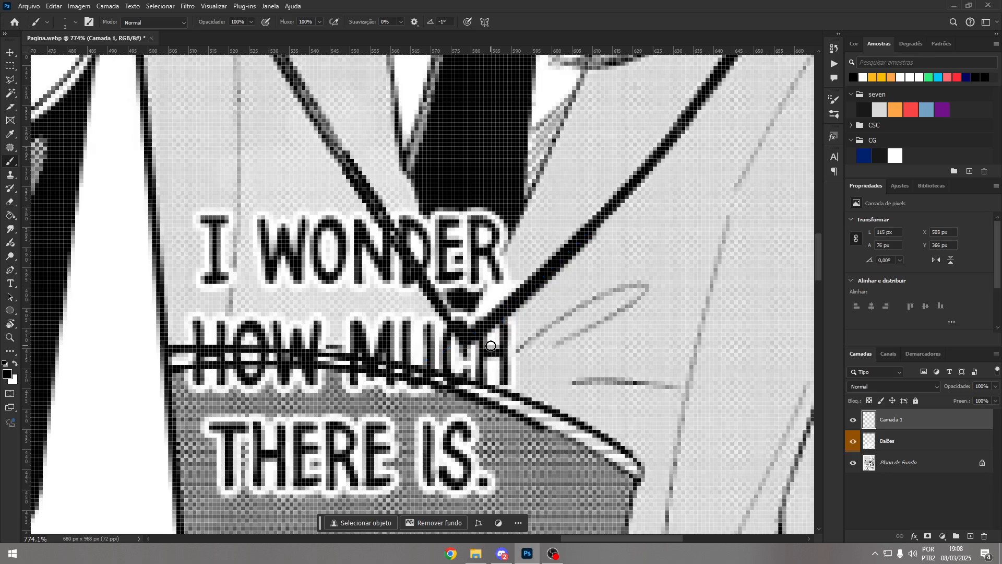
pyautogui.press('p')
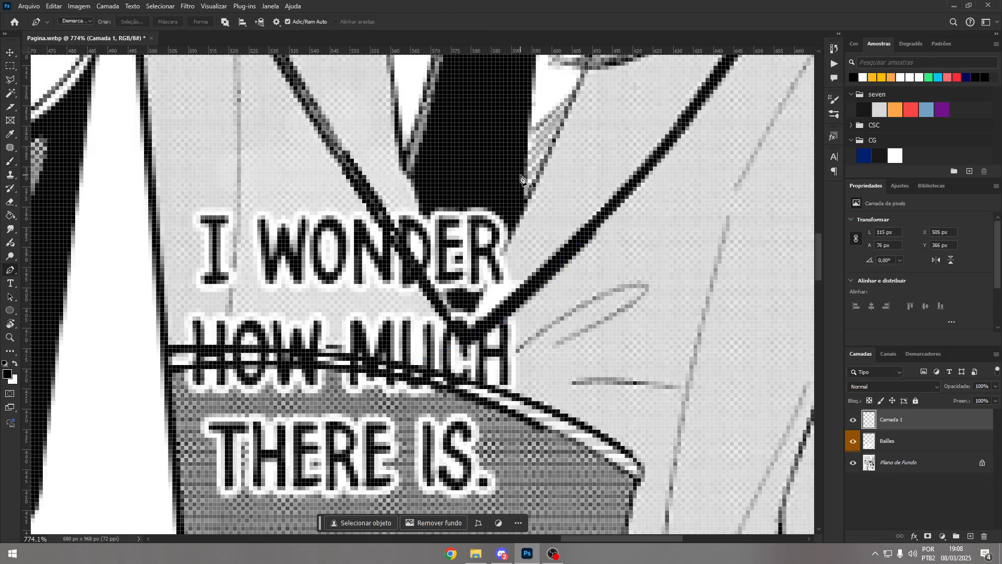
# - Draw a path outlining the tie's tip down to the jacket's V, stroke it in black, and delete the path
pyautogui.click(524, 167)
pyautogui.click(524, 211)
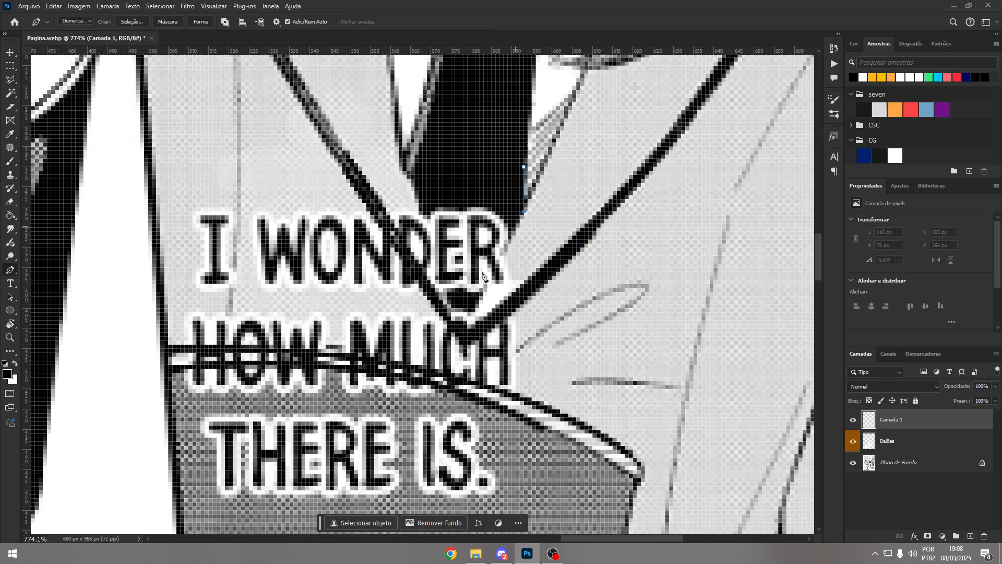
pyautogui.click(468, 332)
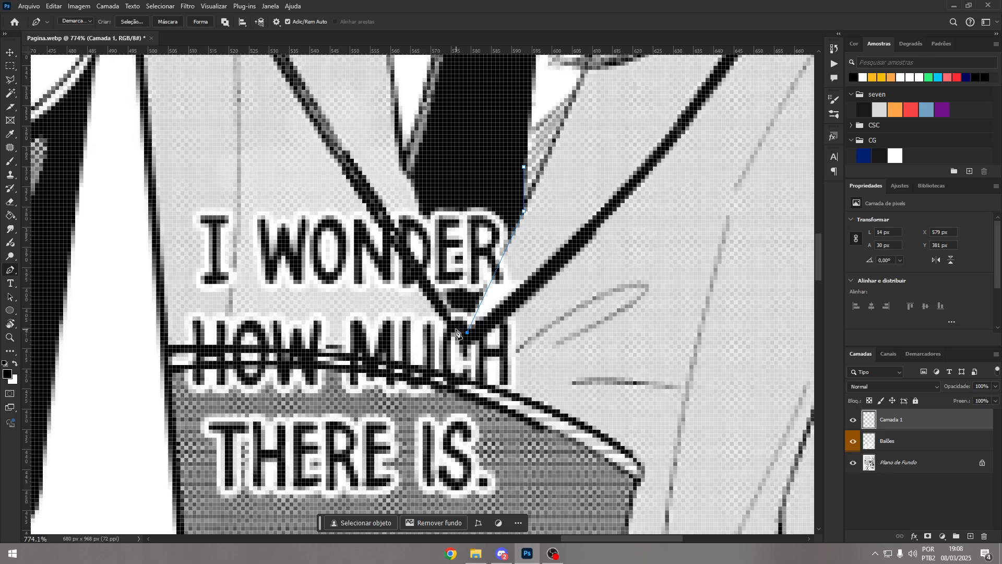
pyautogui.click(451, 324)
pyautogui.click(407, 175)
pyautogui.press('b')
pyautogui.press('Return')
pyautogui.press('Return')
pyautogui.press('Delete')
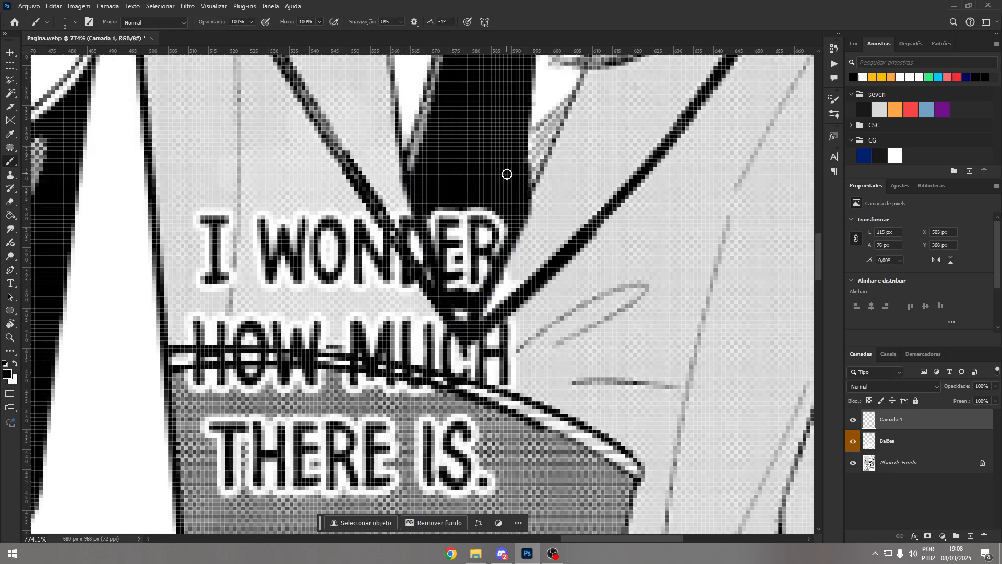
# - Resize the brush and paint the tie's interior solid black over the end of WONDER
pyautogui.keyDown('alt'); pyautogui.rightClick(480, 202); pyautogui.keyUp('alt')
pyautogui.moveTo(481, 206)
pyautogui.mouseDown()
pyautogui.moveTo(462, 306)
pyautogui.moveTo(441, 212)
pyautogui.moveTo(469, 223)
pyautogui.moveTo(459, 214)
pyautogui.moveTo(424, 256)
pyautogui.mouseUp()
pyautogui.press('z')
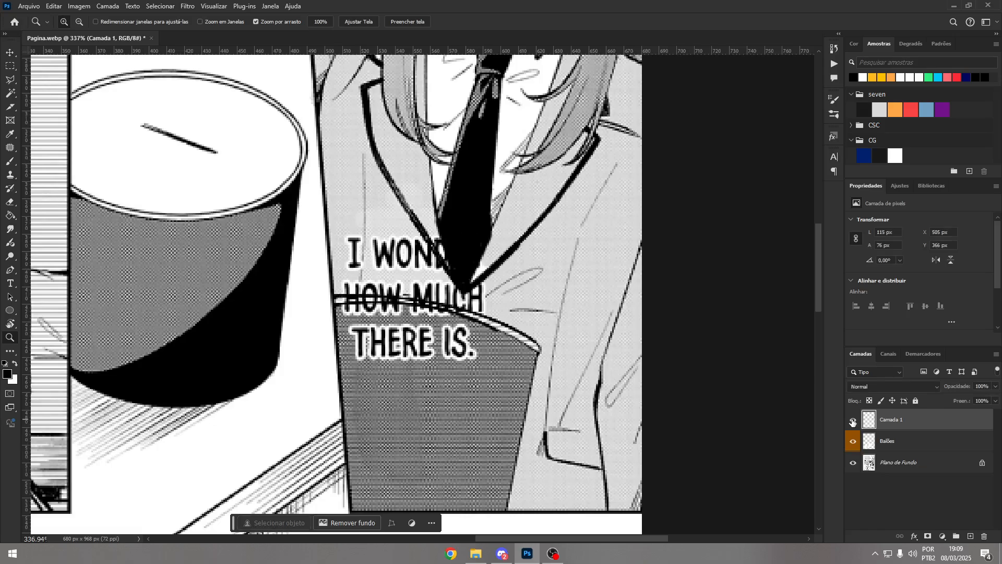
# - Clean up the end of the redrawn hem line on Camada 1 with a soft 17 px eraser
pyautogui.moveTo(500, 354); pyautogui.dragTo(543, 354)
pyautogui.press('e')
pyautogui.moveTo(544, 319); pyautogui.dragTo(377, 320)
pyautogui.moveTo(464, 337); pyautogui.dragTo(303, 350)
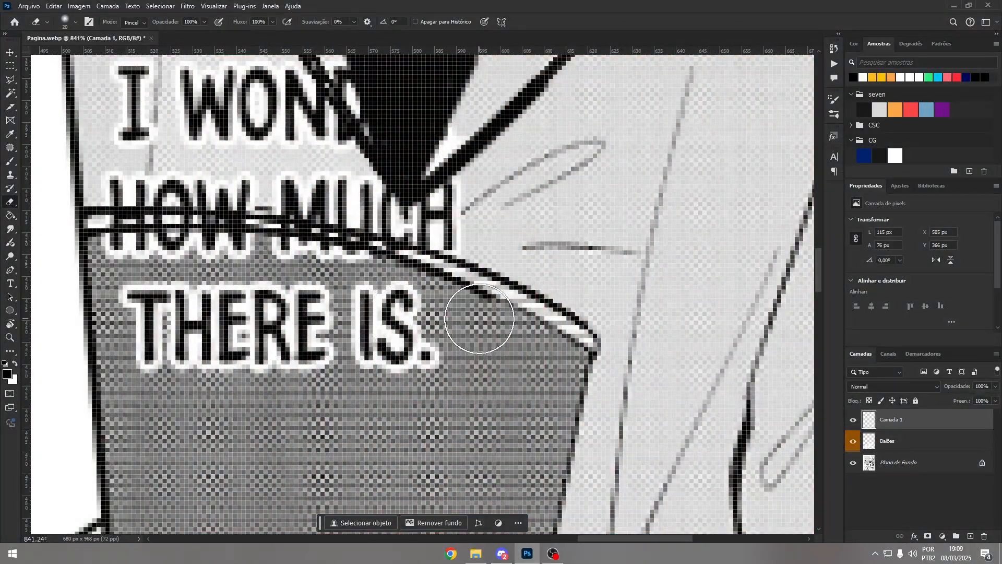
pyautogui.moveTo(488, 304)
pyautogui.mouseDown()
pyautogui.moveTo(550, 308)
pyautogui.moveTo(543, 302)
pyautogui.moveTo(602, 344)
pyautogui.moveTo(578, 320)
pyautogui.mouseUp()
pyautogui.rightClick(547, 332)
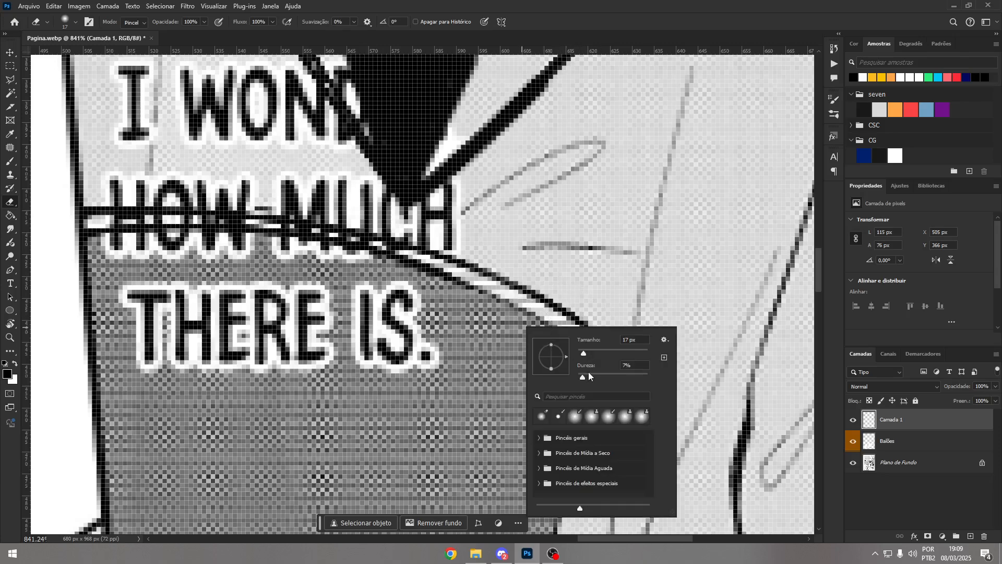
pyautogui.click(646, 5)
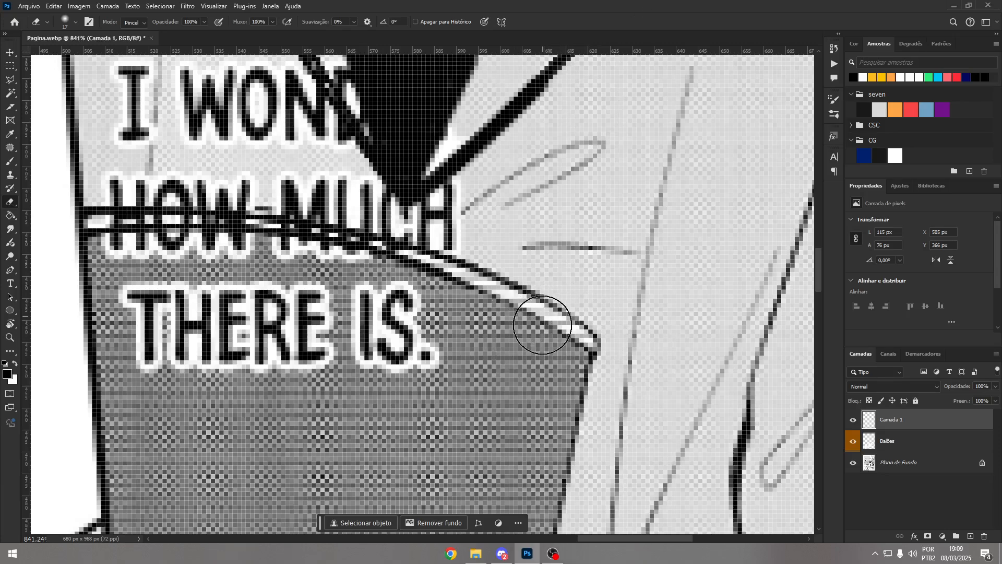
pyautogui.click(854, 464)
pyautogui.scroll(5, 659, 415)
pyautogui.hscroll(-4, 660, 415)
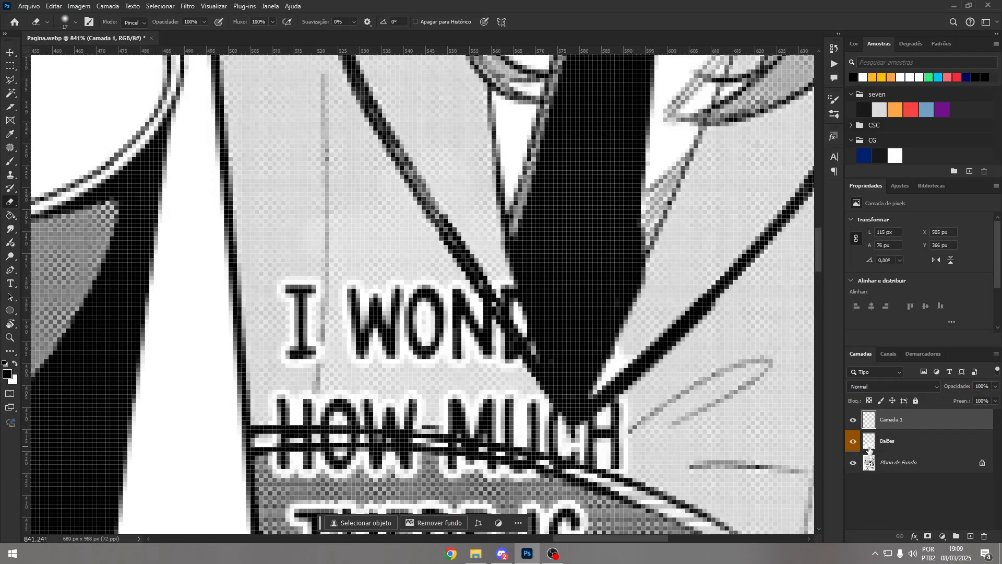
pyautogui.click(869, 448)
pyautogui.press('s')
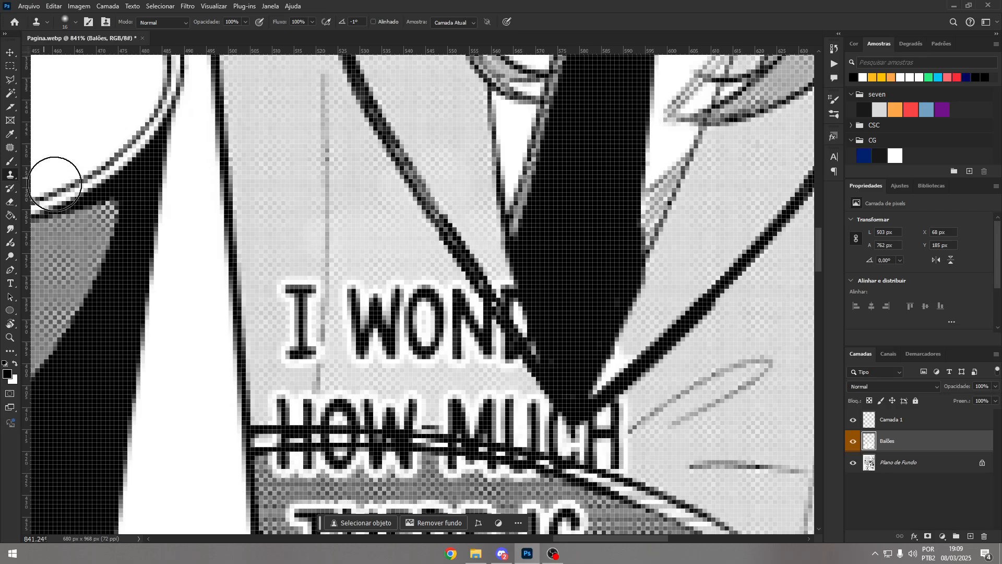
pyautogui.press('z')
pyautogui.moveTo(432, 268); pyautogui.dragTo(405, 275)
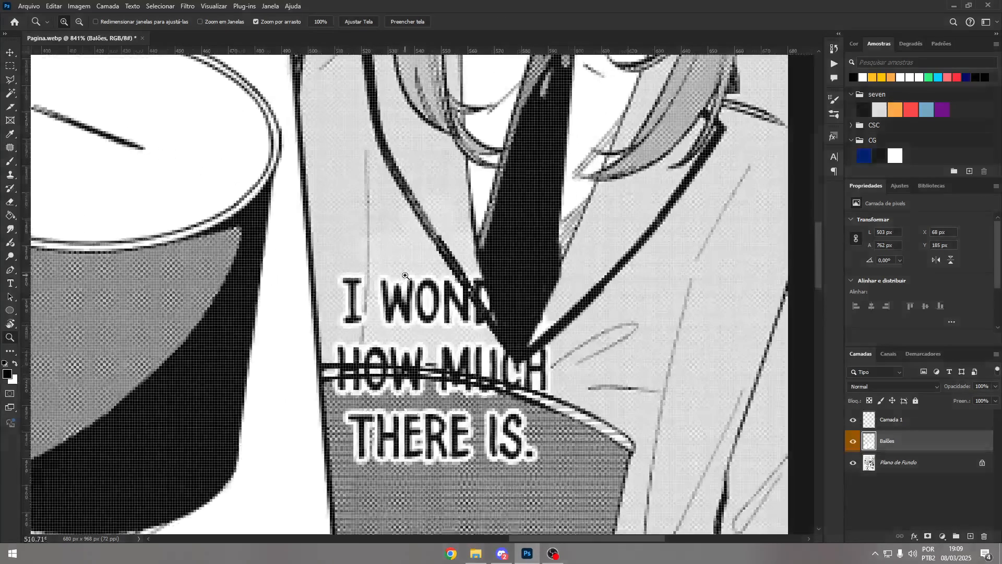
# - Sample the dark halftone below THERE IS. from Plano de Fundo with an aligned Clone Stamp, 19 px wide at 0% hardness
pyautogui.click(935, 470)
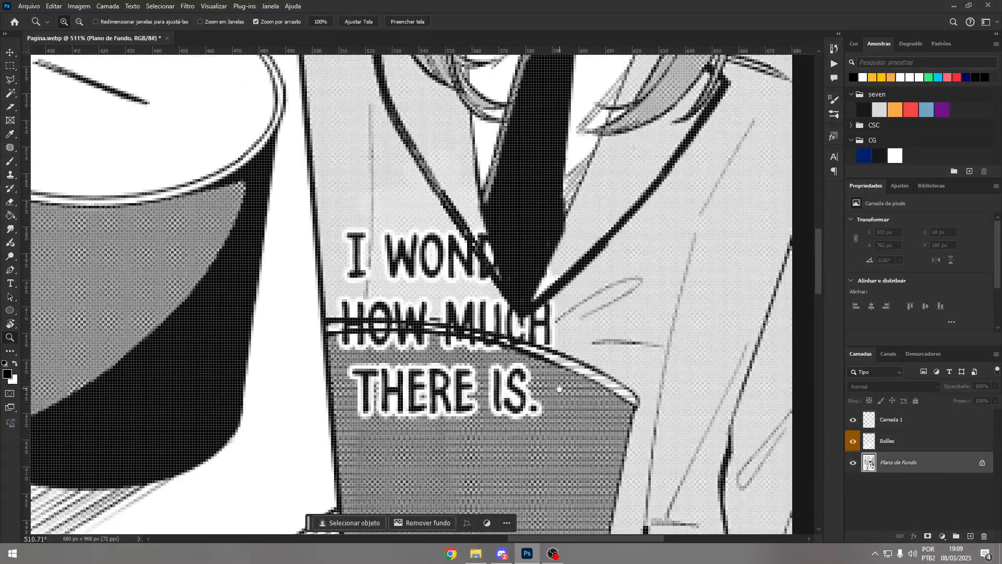
pyautogui.moveTo(559, 388); pyautogui.dragTo(546, 196)
pyautogui.moveTo(508, 263)
pyautogui.mouseDown()
pyautogui.moveTo(552, 263)
pyautogui.moveTo(488, 263)
pyautogui.moveTo(522, 262)
pyautogui.mouseUp()
pyautogui.click(9, 67)
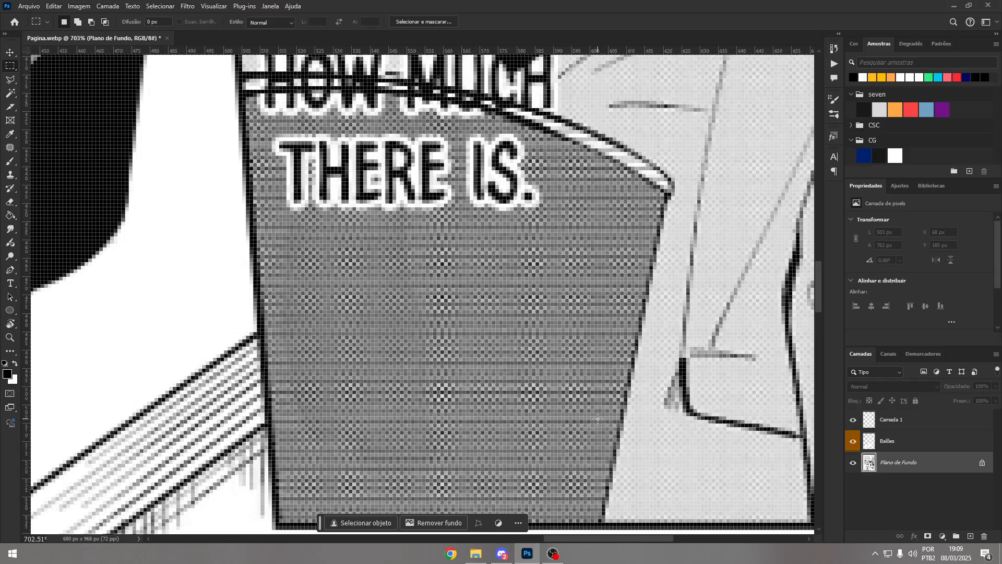
pyautogui.press('s')
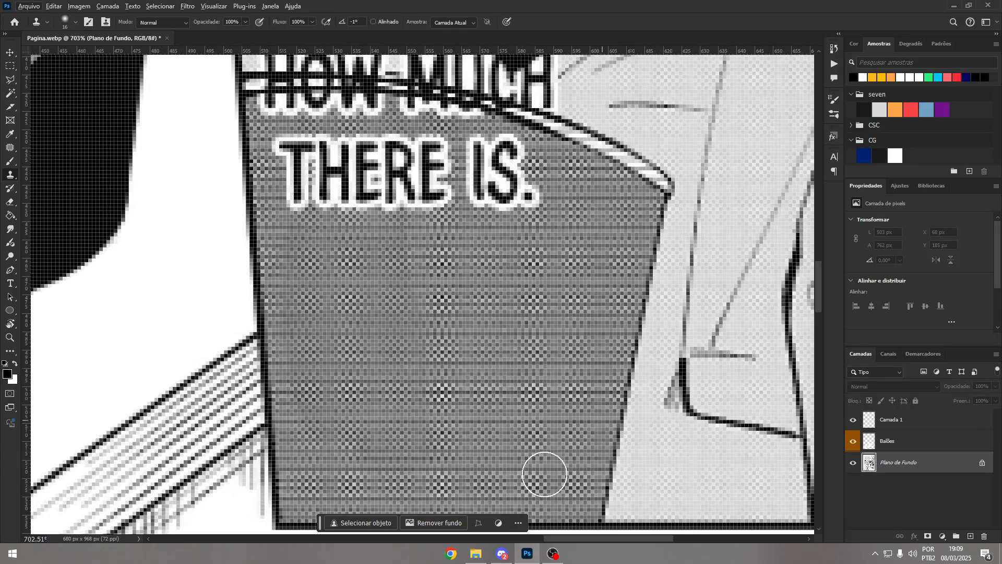
pyautogui.moveTo(466, 424)
pyautogui.mouseDown()
pyautogui.moveTo(504, 412)
pyautogui.moveTo(541, 351)
pyautogui.moveTo(506, 359)
pyautogui.mouseUp()
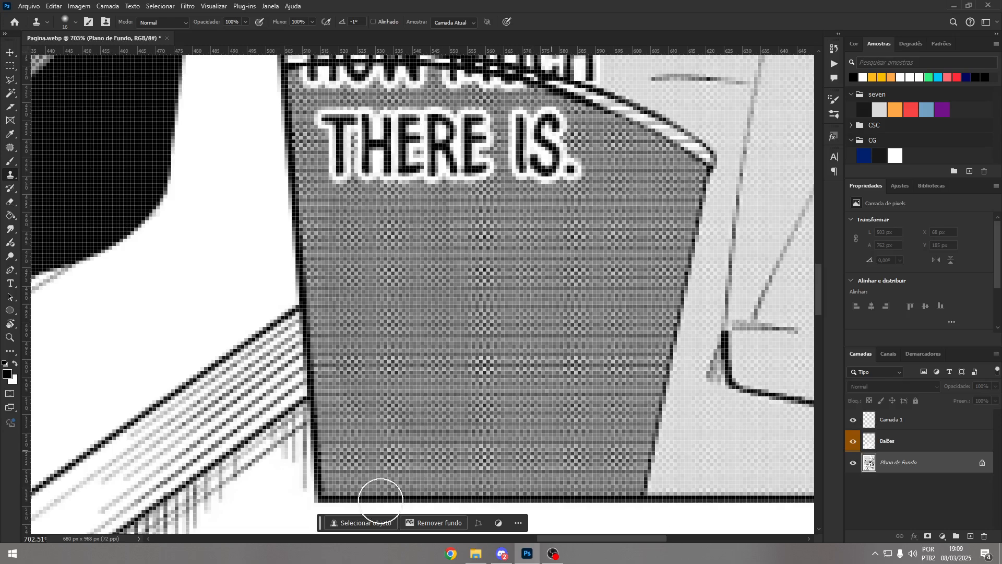
pyautogui.keyDown('alt'); pyautogui.click(469, 373); pyautogui.keyUp('alt')
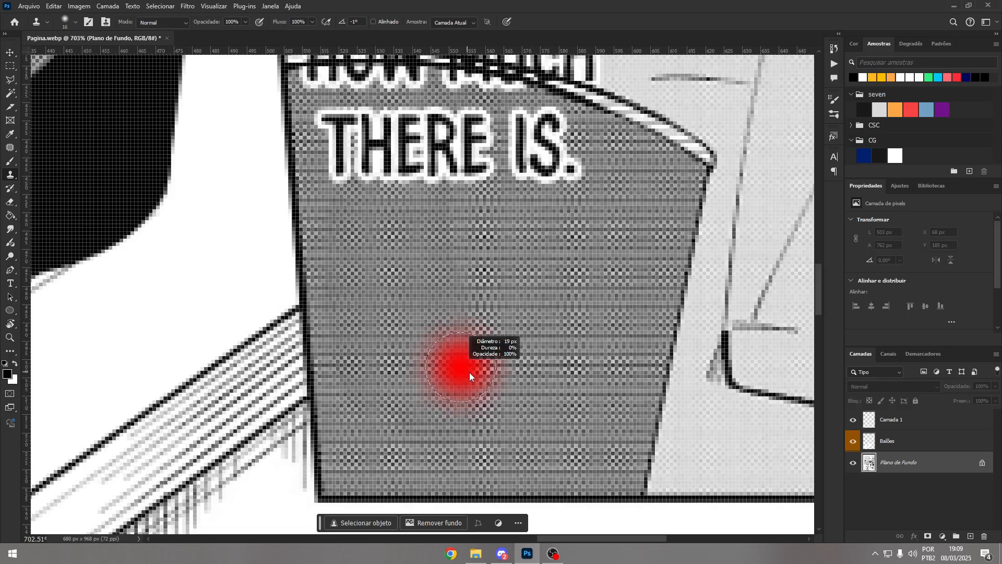
pyautogui.moveTo(468, 372); pyautogui.dragTo(468, 373)
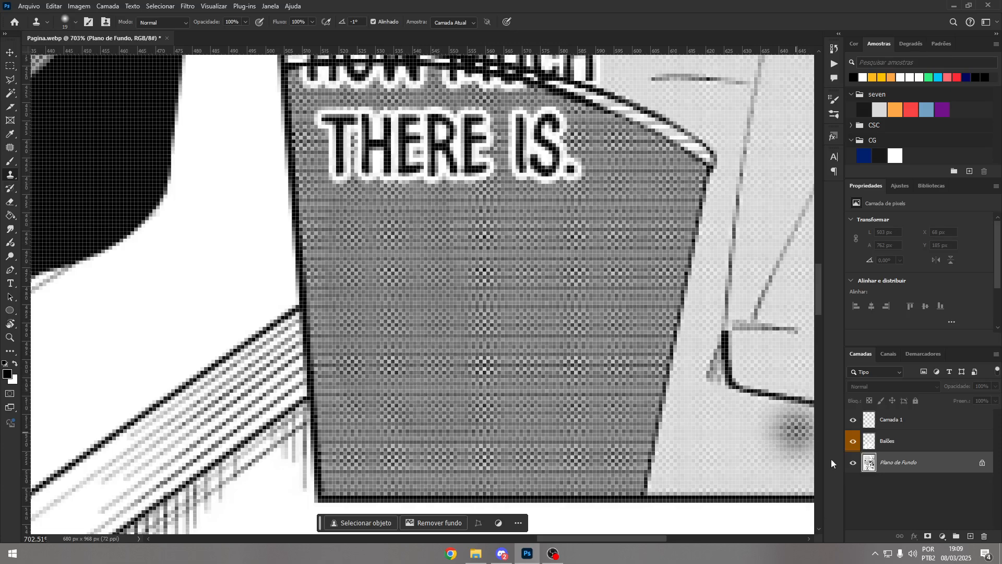
# - Add a new layer above Balões and clone the dark halftone over IS., undoing the strokes that reach into THERE
pyautogui.click(910, 424)
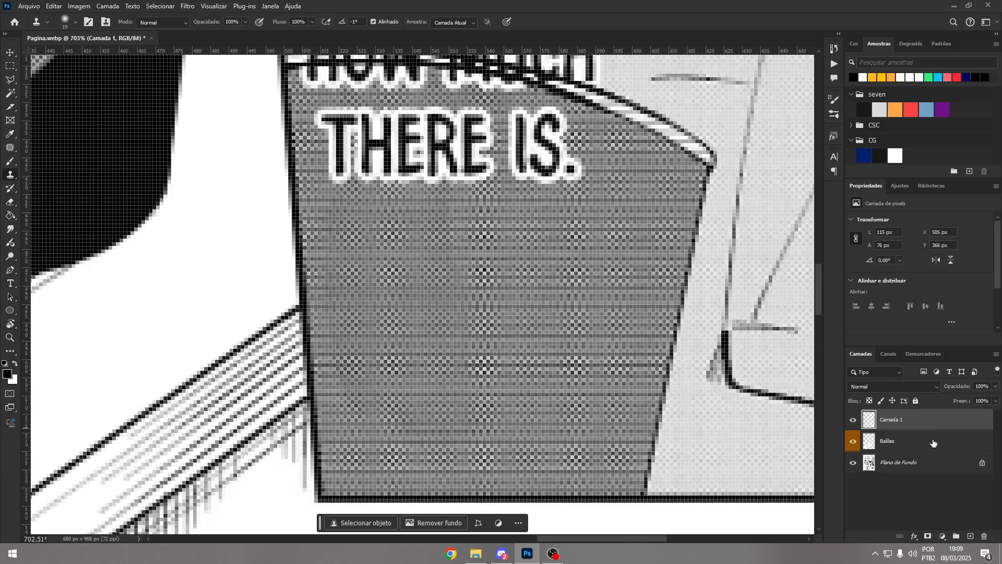
pyautogui.click(911, 441)
pyautogui.click(971, 537)
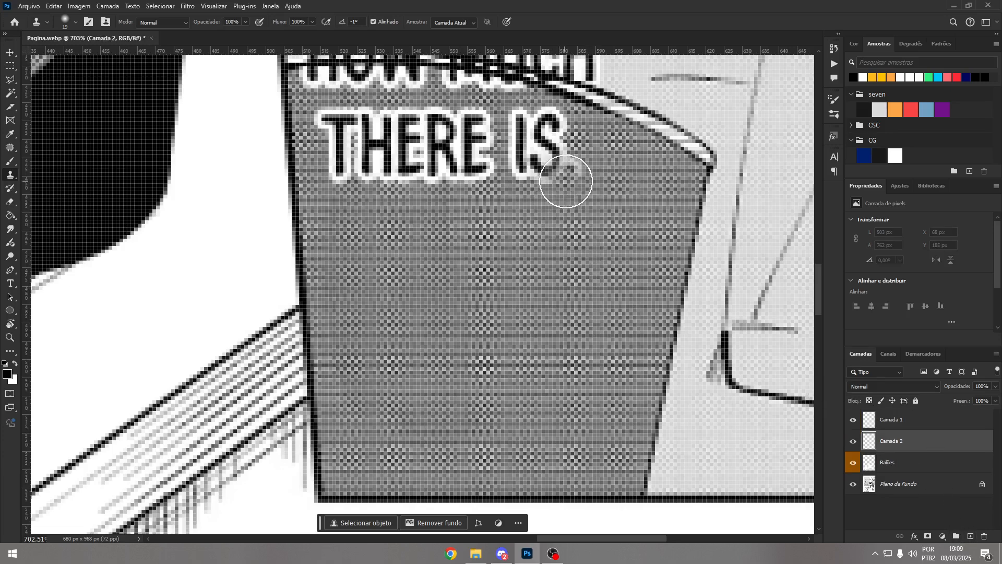
pyautogui.moveTo(566, 179)
pyautogui.mouseDown()
pyautogui.moveTo(521, 146)
pyautogui.moveTo(587, 173)
pyautogui.moveTo(584, 153)
pyautogui.moveTo(542, 99)
pyautogui.moveTo(557, 88)
pyautogui.moveTo(532, 88)
pyautogui.moveTo(512, 121)
pyautogui.moveTo(468, 107)
pyautogui.moveTo(468, 158)
pyautogui.moveTo(439, 166)
pyautogui.mouseUp()
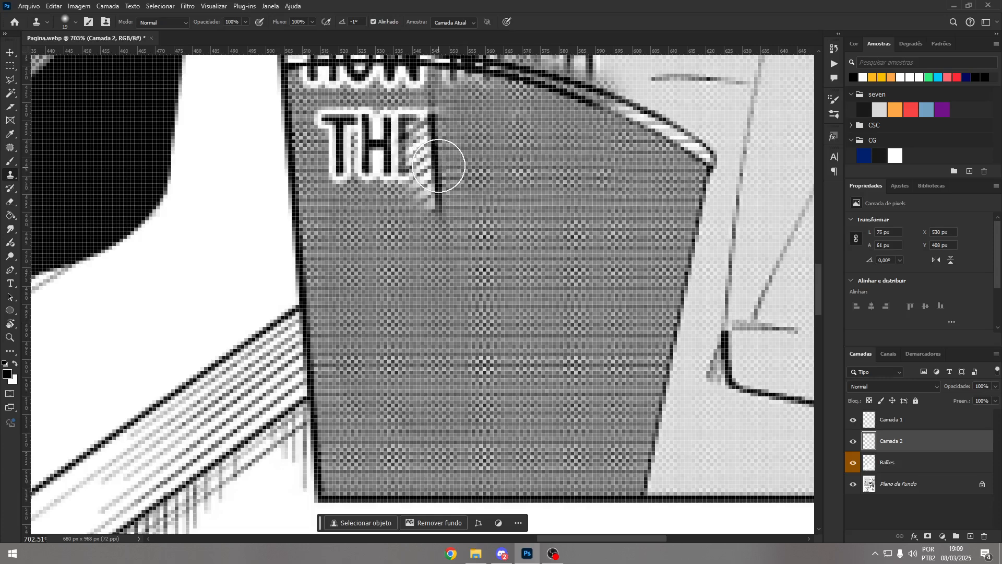
pyautogui.hotkey('ctrl', 'z')
pyautogui.hotkey('ctrl', 'z')
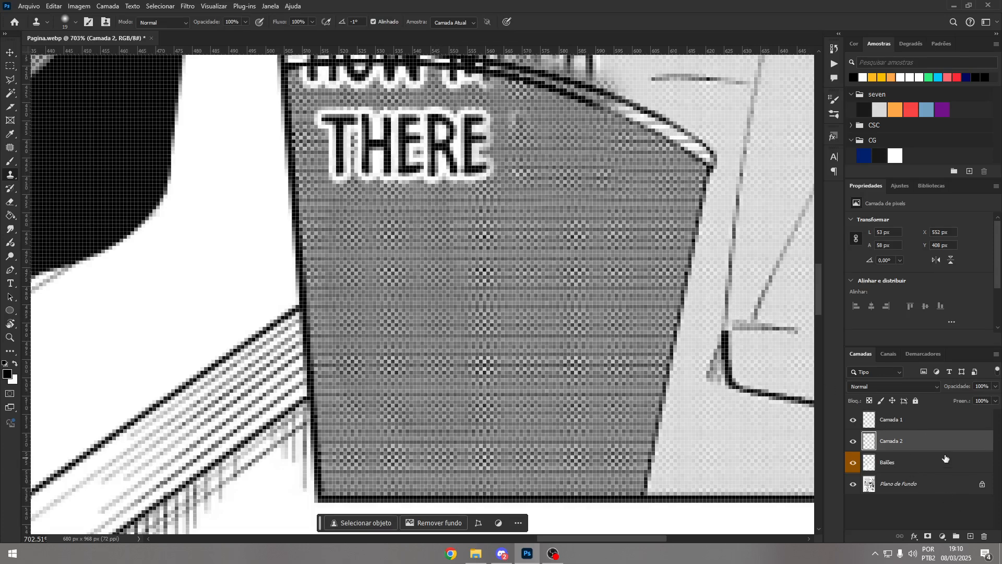
# - Try to clone the halftone over the end of THERE with aligned sampling, and undo those strokes
pyautogui.scroll(3, 649, 253)
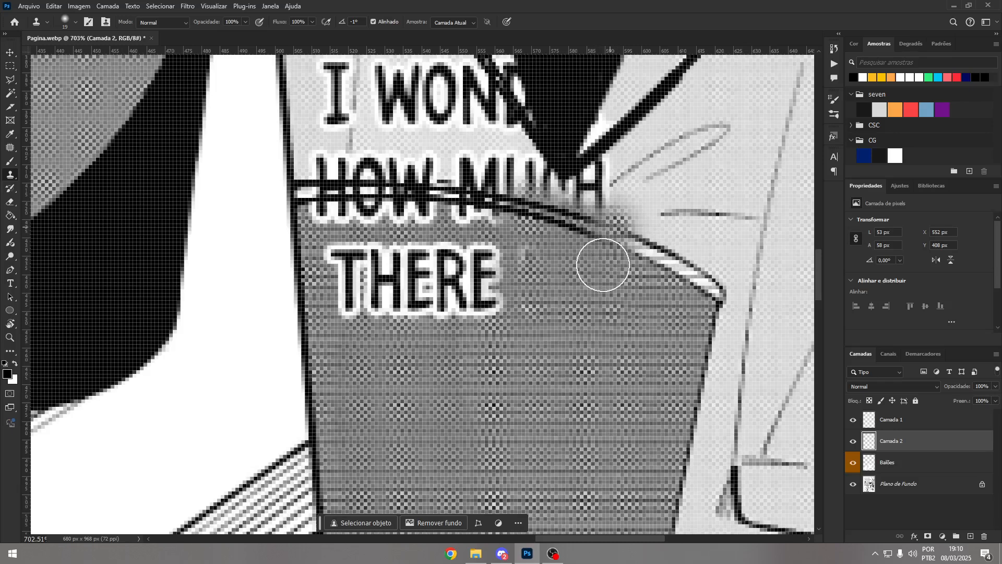
pyautogui.moveTo(523, 266)
pyautogui.mouseDown()
pyautogui.moveTo(496, 308)
pyautogui.moveTo(478, 280)
pyautogui.moveTo(443, 306)
pyautogui.mouseUp()
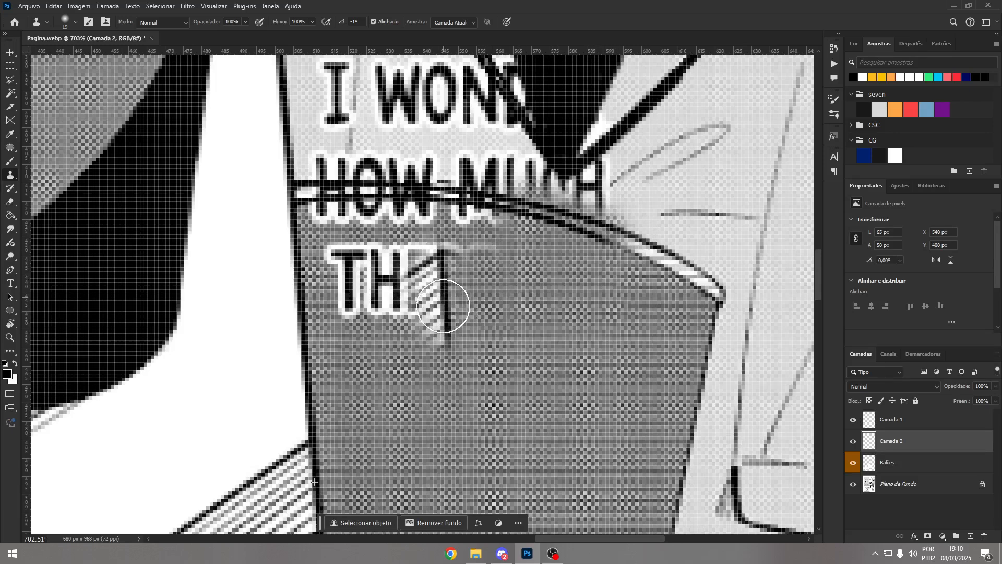
pyautogui.hotkey('ctrl', 'z')
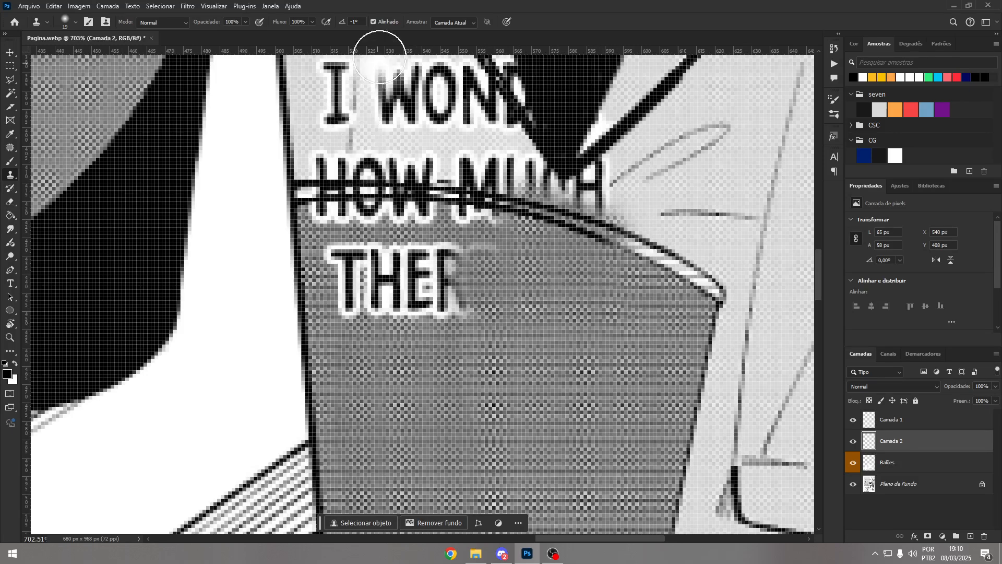
pyautogui.hotkey('ctrl', 'z')
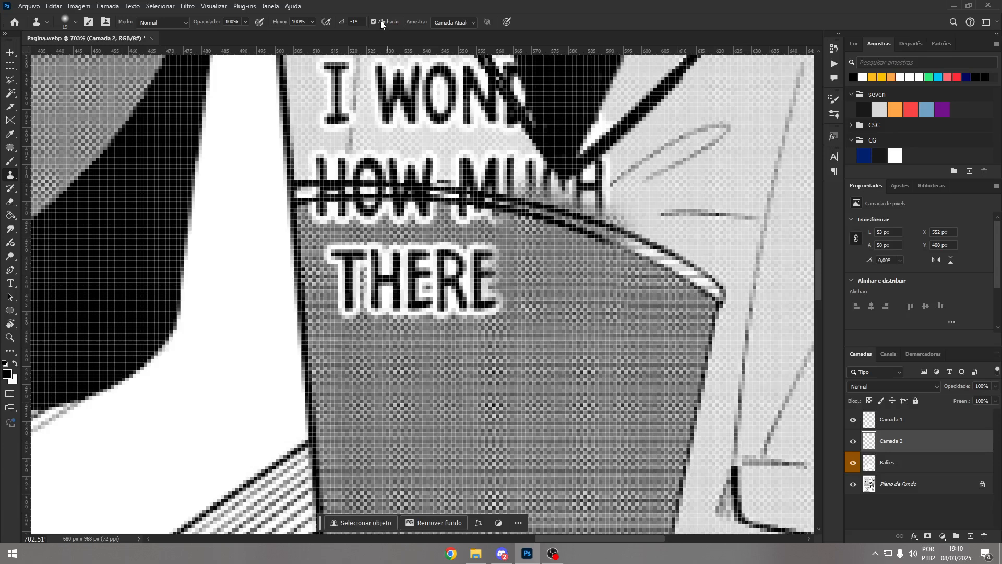
# - Turn off aligned sampling and clone the dark halftone over THERE and the part of HOW MUCH below the hem
pyautogui.click(374, 20)
pyautogui.moveTo(456, 245)
pyautogui.mouseDown()
pyautogui.moveTo(481, 299)
pyautogui.moveTo(480, 264)
pyautogui.moveTo(478, 281)
pyautogui.moveTo(436, 274)
pyautogui.moveTo(445, 262)
pyautogui.moveTo(472, 313)
pyautogui.moveTo(398, 298)
pyautogui.moveTo(422, 303)
pyautogui.moveTo(389, 321)
pyautogui.moveTo(375, 286)
pyautogui.moveTo(377, 313)
pyautogui.moveTo(369, 308)
pyautogui.moveTo(365, 260)
pyautogui.moveTo(332, 245)
pyautogui.moveTo(343, 268)
pyautogui.moveTo(335, 215)
pyautogui.moveTo(442, 213)
pyautogui.moveTo(522, 227)
pyautogui.moveTo(469, 224)
pyautogui.moveTo(590, 295)
pyautogui.moveTo(580, 352)
pyautogui.mouseUp()
pyautogui.moveTo(669, 303); pyautogui.dragTo(570, 292)
pyautogui.moveTo(642, 355); pyautogui.dragTo(633, 311)
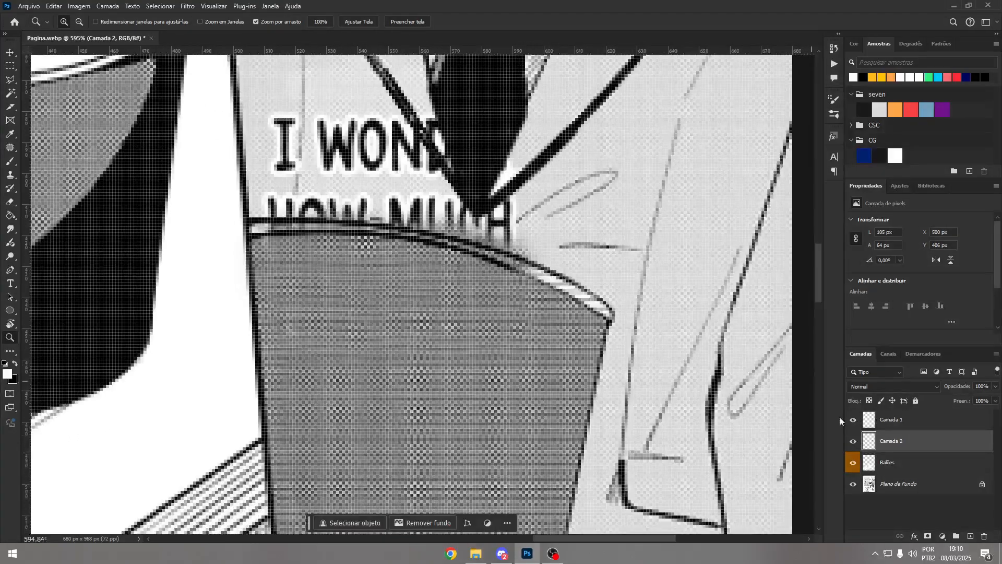
# - Sample the light jacket tone from Plano de Fundo and clone it over HOW MUCH and I WONDER on Camada 2
pyautogui.click(894, 483)
pyautogui.press('s')
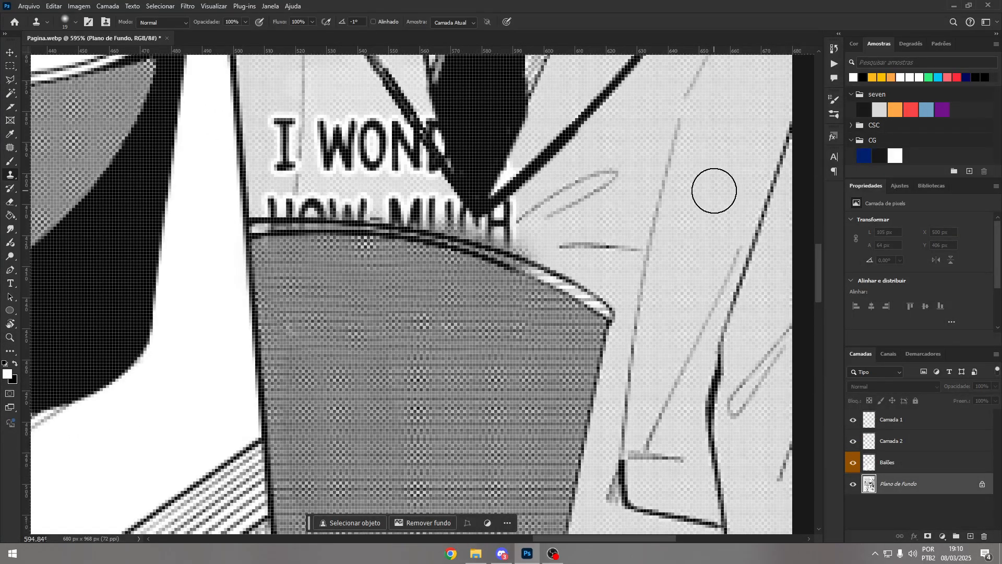
pyautogui.keyDown('alt'); pyautogui.rightClick(700, 186); pyautogui.keyUp('alt')
pyautogui.click(898, 444)
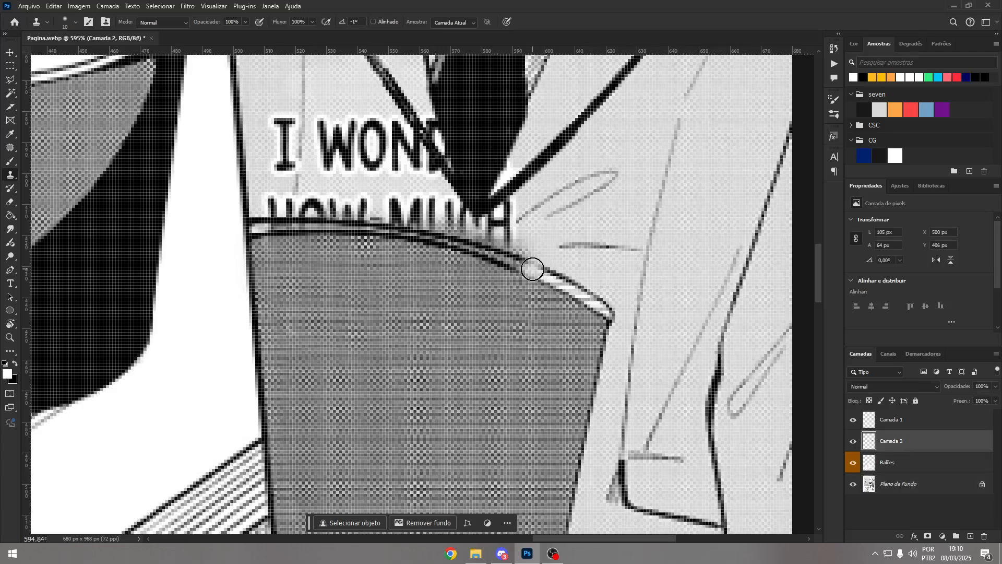
pyautogui.moveTo(532, 274)
pyautogui.mouseDown()
pyautogui.moveTo(526, 252)
pyautogui.moveTo(547, 268)
pyautogui.moveTo(500, 238)
pyautogui.moveTo(516, 172)
pyautogui.moveTo(486, 219)
pyautogui.moveTo(501, 233)
pyautogui.moveTo(487, 239)
pyautogui.moveTo(467, 233)
pyautogui.moveTo(464, 223)
pyautogui.moveTo(478, 226)
pyautogui.moveTo(434, 191)
pyautogui.moveTo(460, 235)
pyautogui.moveTo(447, 172)
pyautogui.moveTo(456, 165)
pyautogui.moveTo(438, 132)
pyautogui.moveTo(421, 137)
pyautogui.moveTo(411, 166)
pyautogui.moveTo(421, 174)
pyautogui.moveTo(398, 135)
pyautogui.moveTo(400, 175)
pyautogui.moveTo(399, 136)
pyautogui.moveTo(424, 217)
pyautogui.moveTo(289, 206)
pyautogui.mouseUp()
pyautogui.keyDown('alt'); pyautogui.rightClick(487, 220); pyautogui.keyUp('alt')
pyautogui.keyDown('alt'); pyautogui.rightClick(414, 168); pyautogui.keyUp('alt')
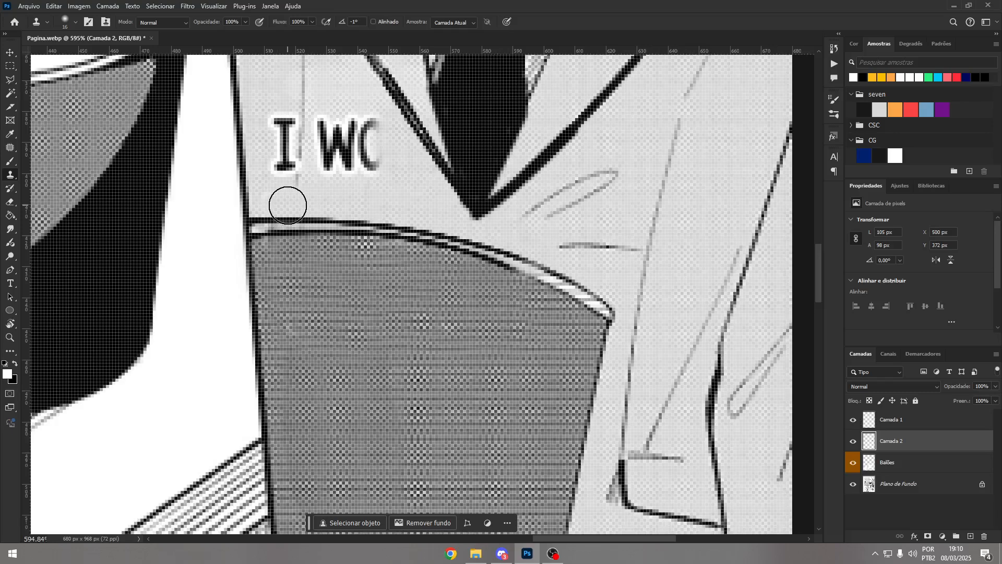
pyautogui.moveTo(274, 139)
pyautogui.mouseDown()
pyautogui.moveTo(281, 162)
pyautogui.moveTo(282, 119)
pyautogui.moveTo(285, 156)
pyautogui.moveTo(313, 175)
pyautogui.moveTo(301, 181)
pyautogui.moveTo(289, 114)
pyautogui.moveTo(324, 163)
pyautogui.moveTo(330, 125)
pyautogui.moveTo(333, 179)
pyautogui.moveTo(368, 152)
pyautogui.moveTo(369, 166)
pyautogui.moveTo(377, 124)
pyautogui.moveTo(350, 127)
pyautogui.moveTo(365, 141)
pyautogui.mouseUp()
# - Inspect the cleaned jacket panel up close and at page scale for leftover lettering and uneven tone
pyautogui.hotkey('ctrl', 'space')
pyautogui.moveTo(407, 168); pyautogui.dragTo(334, 175)
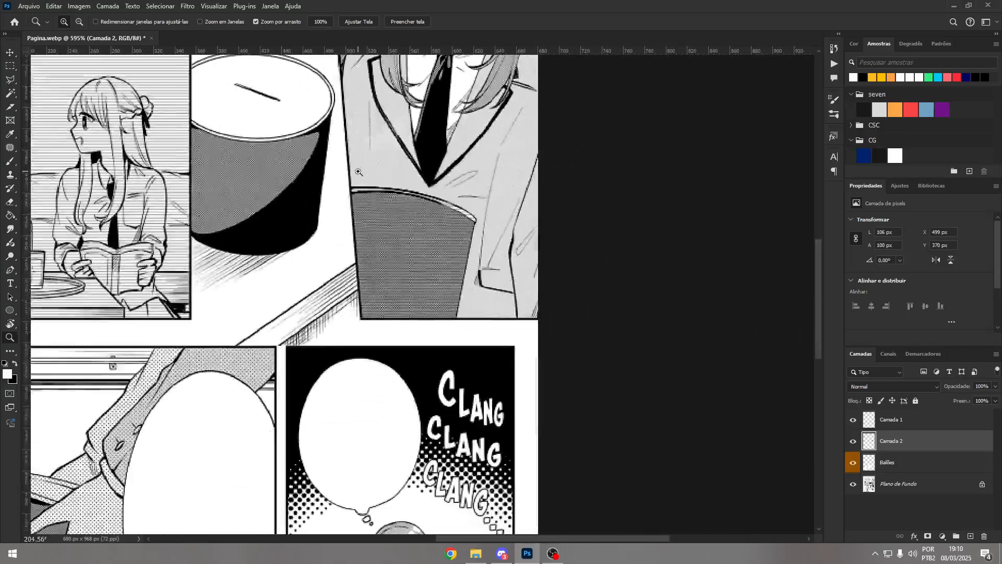
pyautogui.moveTo(400, 189); pyautogui.dragTo(430, 279)
pyautogui.moveTo(438, 243); pyautogui.dragTo(452, 341)
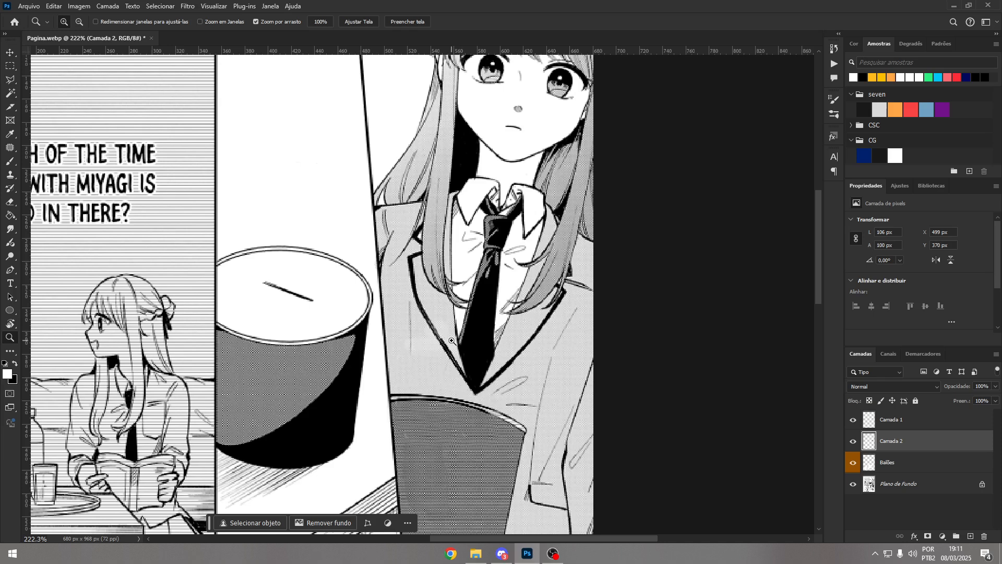
pyautogui.moveTo(452, 341); pyautogui.dragTo(587, 372)
pyautogui.click(940, 425)
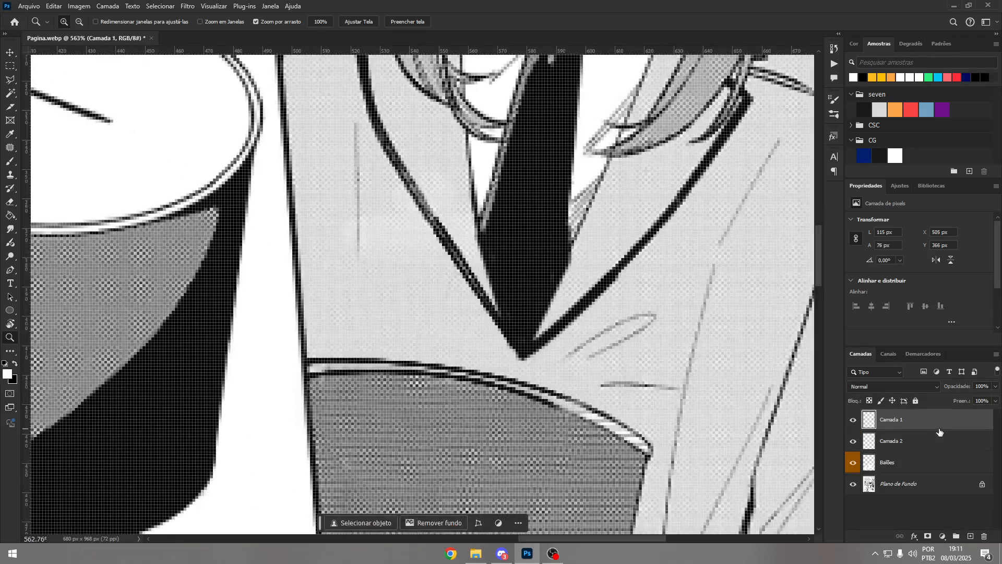
pyautogui.press('t')
pyautogui.press('x')
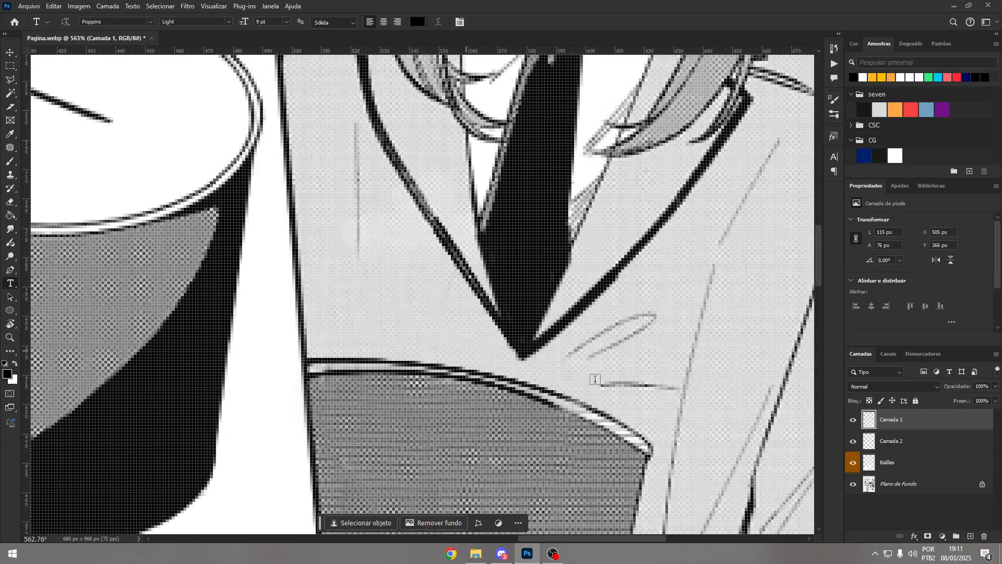
pyautogui.press('z')
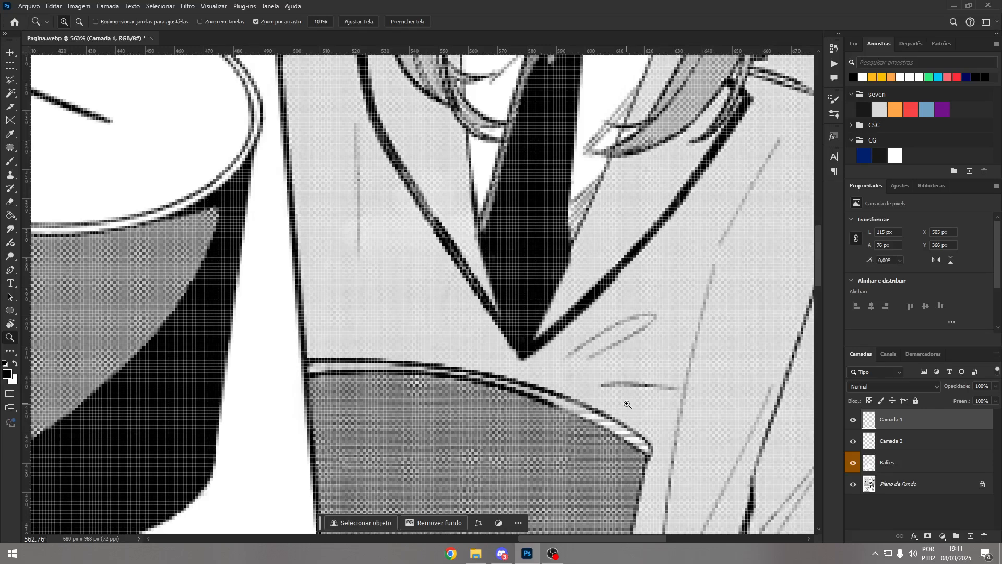
pyautogui.moveTo(627, 405); pyautogui.dragTo(544, 355)
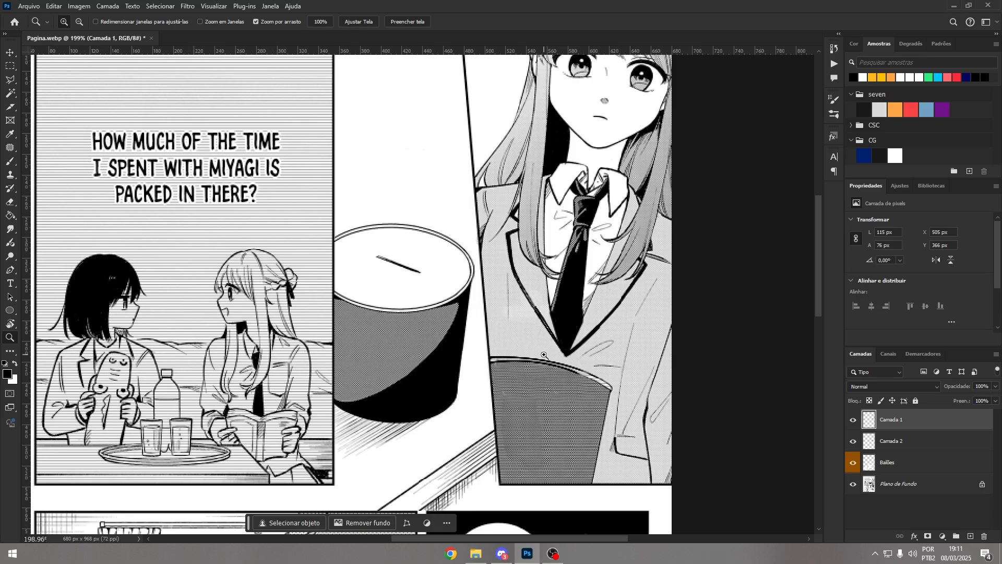
pyautogui.moveTo(399, 270); pyautogui.dragTo(315, 198)
pyautogui.moveTo(450, 301)
pyautogui.mouseDown()
pyautogui.moveTo(473, 299)
pyautogui.moveTo(461, 298)
pyautogui.mouseUp()
pyautogui.click(405, 307)
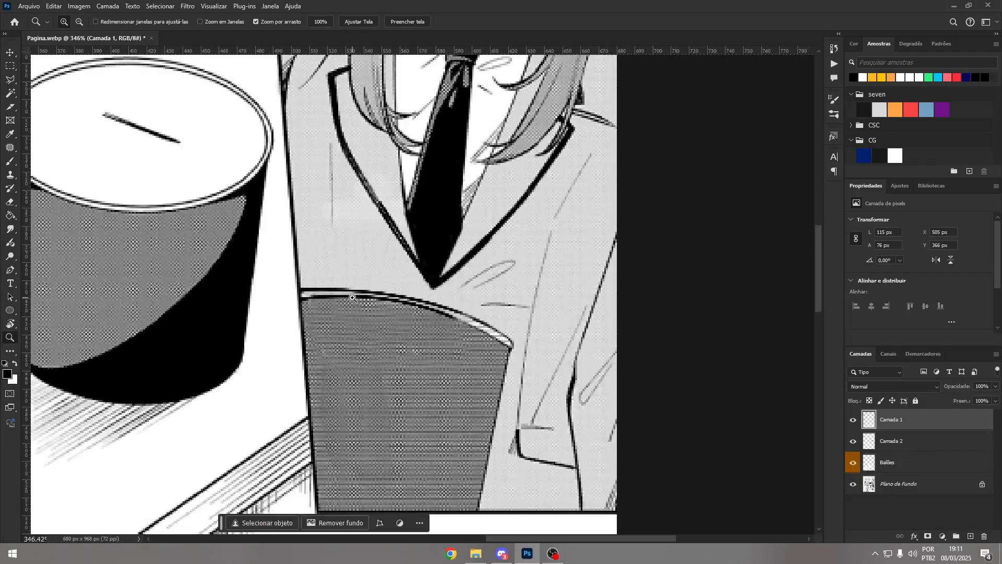
# - Select a tall strip of line tone, about 40 by 177 px, right of the MIYAGI caption on Plano de Fundo and copy it to a new layer
pyautogui.moveTo(337, 248); pyautogui.dragTo(673, 407)
pyautogui.moveTo(251, 230); pyautogui.dragTo(546, 332)
pyautogui.moveTo(477, 273)
pyautogui.mouseDown()
pyautogui.moveTo(440, 279)
pyautogui.moveTo(467, 278)
pyautogui.mouseUp()
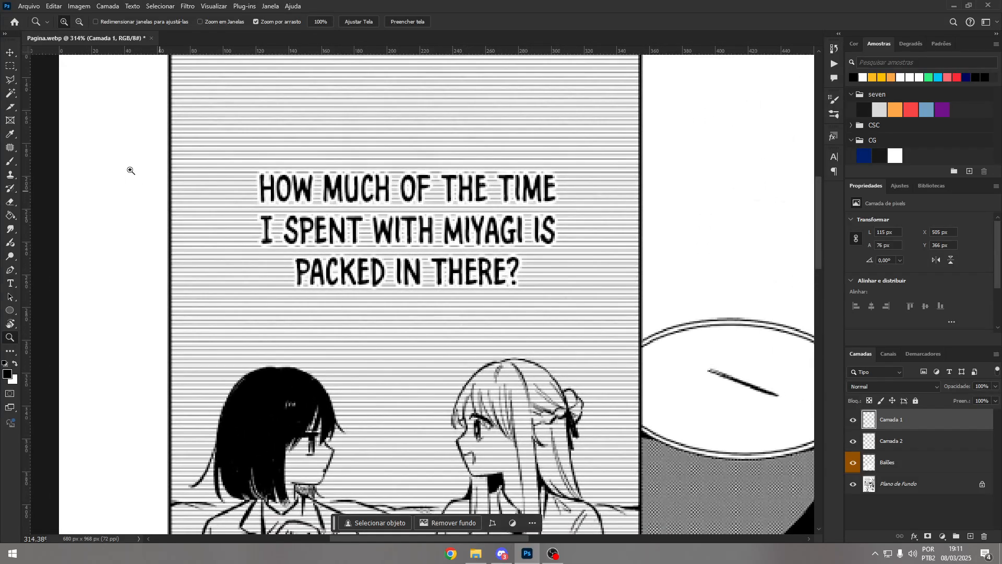
pyautogui.press('m')
pyautogui.moveTo(249, 156); pyautogui.dragTo(253, 204)
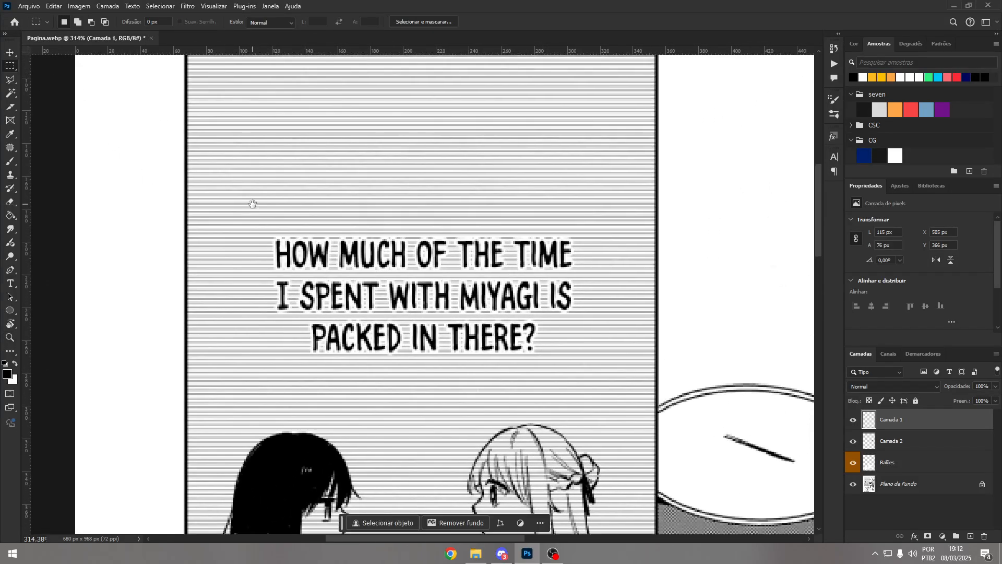
pyautogui.keyDown('shift'); pyautogui.click(911, 448); pyautogui.keyUp('shift')
pyautogui.click(891, 488)
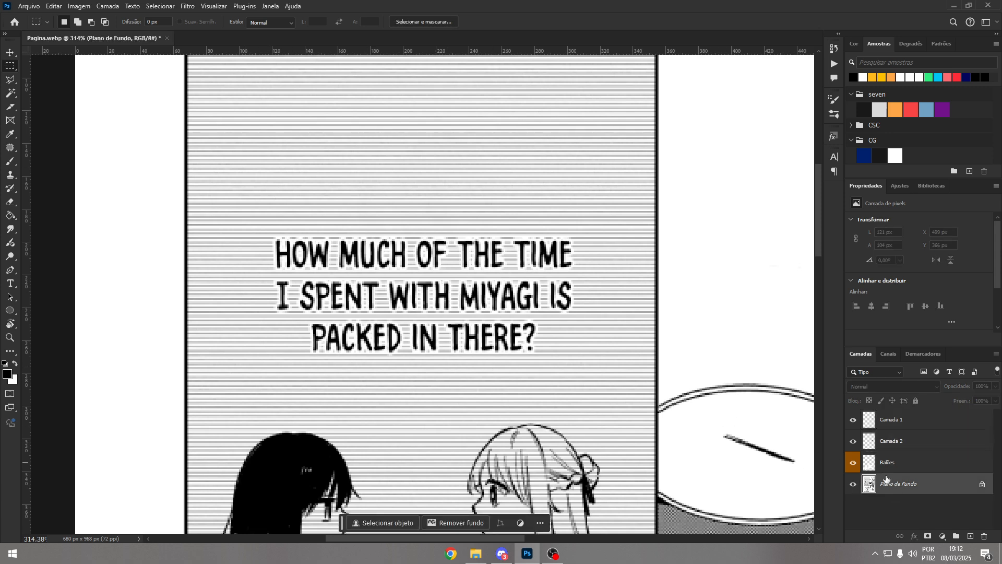
pyautogui.moveTo(650, 401); pyautogui.dragTo(585, 112)
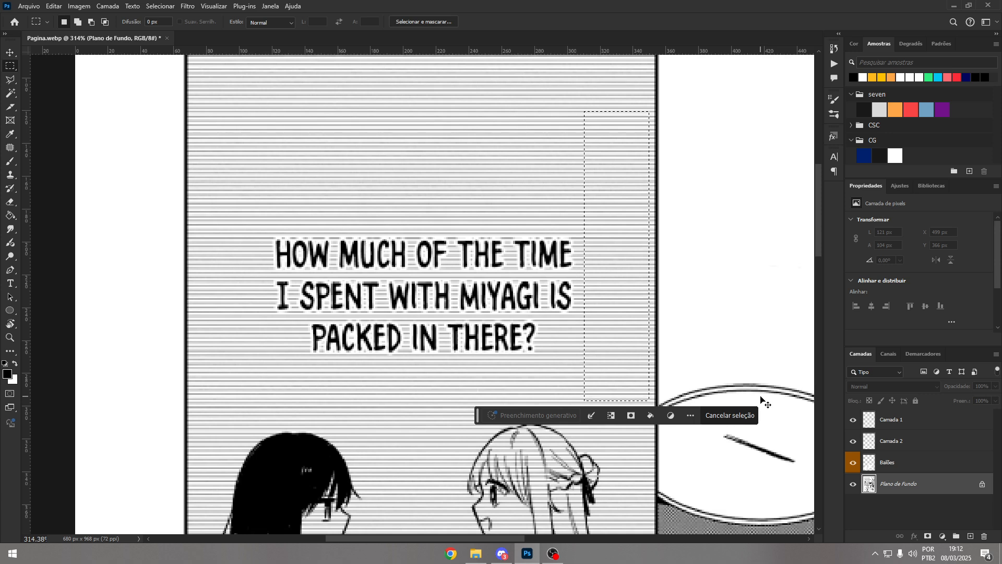
pyautogui.hotkey('ctrl', 'j')
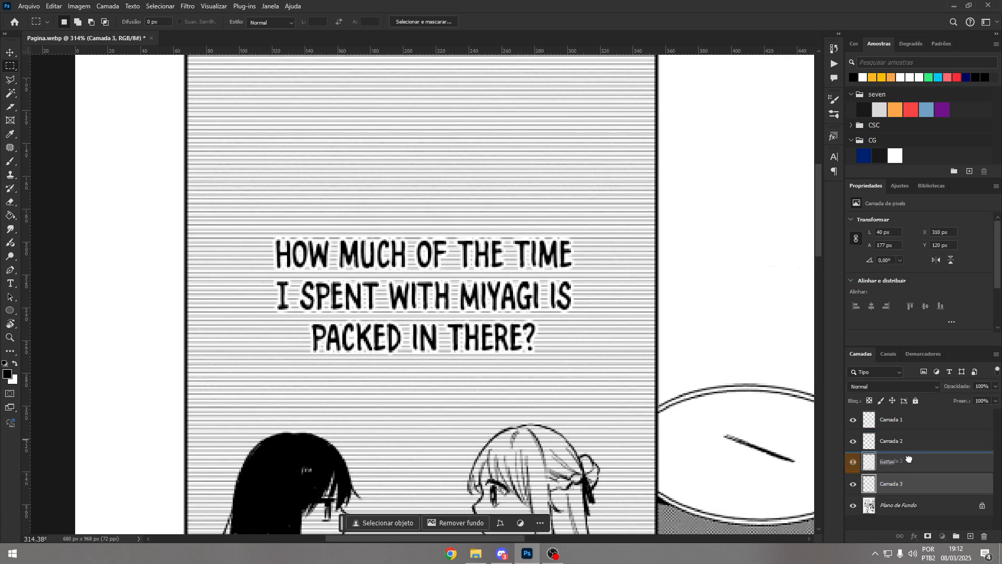
# - Move the copied line-tone strip 40 px left, to X 270 px, over the right end of the caption
pyautogui.press('v')
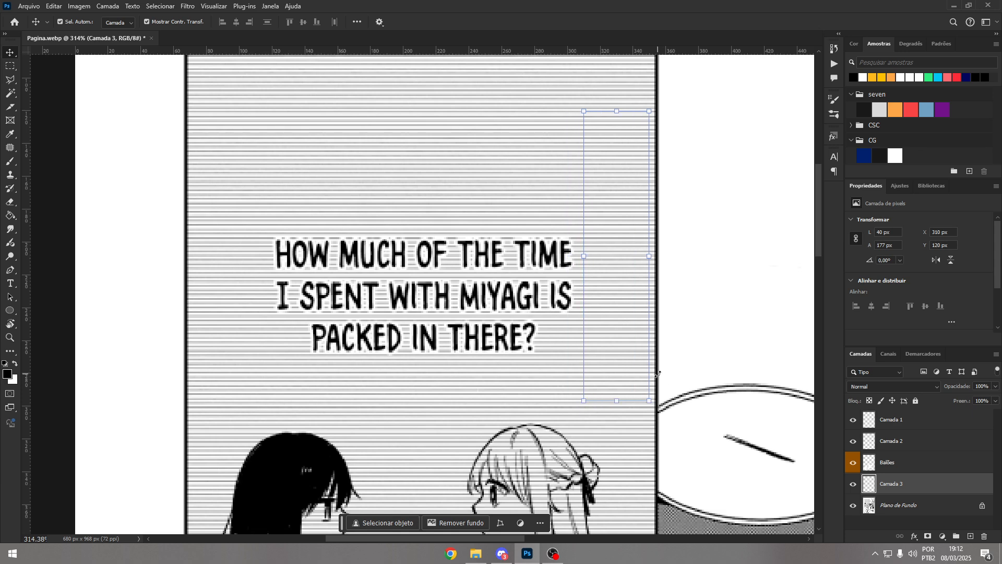
pyautogui.rightClick(12, 58)
pyautogui.click(47, 53)
pyautogui.hotkey('shift', 'Left')
pyautogui.hotkey('shift', 'Left')
pyautogui.hotkey('shift', 'Left')
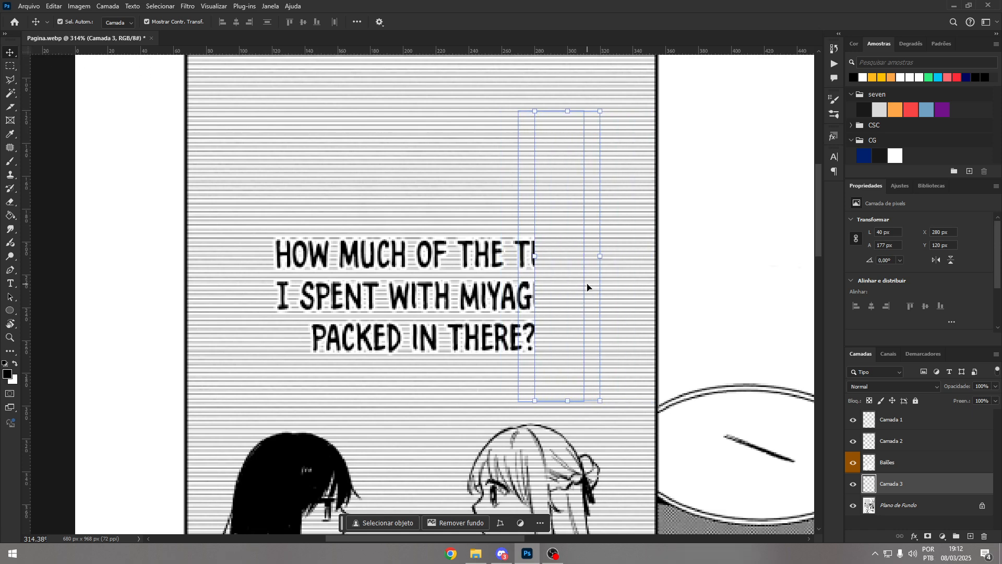
pyautogui.hotkey('shift', 'Left')
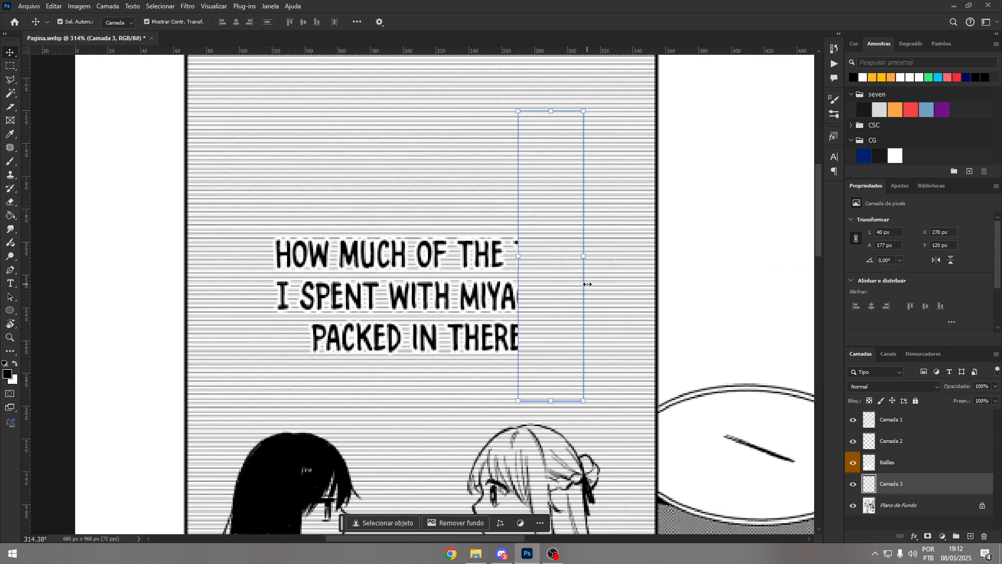
# - Add copies of the strip, each moved further left to X 120 px for the last one, until the whole caption is covered
pyautogui.hotkey('ctrl', 'j')
pyautogui.hotkey('shift', 'alt', 'Left')
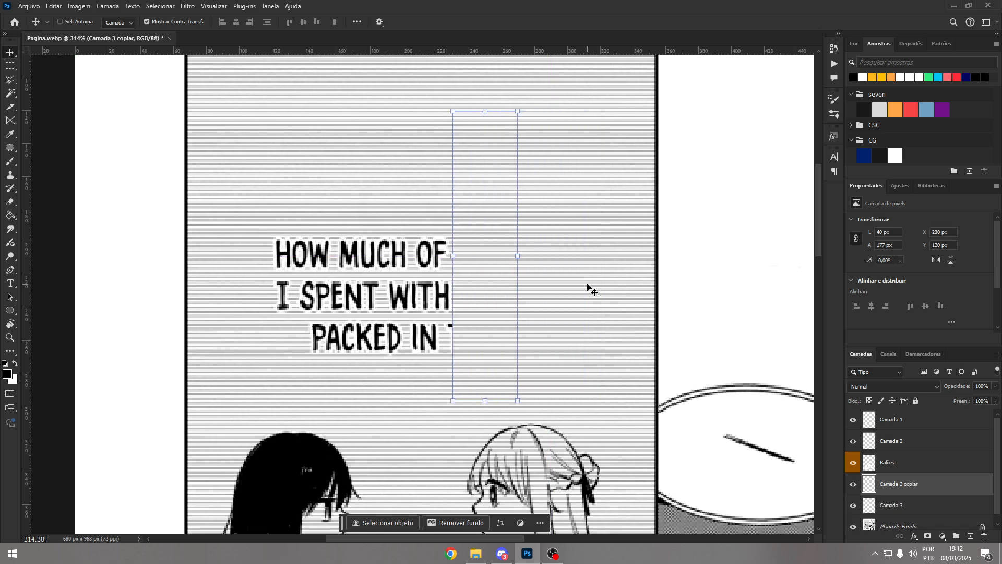
pyautogui.hotkey('shift', 'Left')
pyautogui.hotkey('shift', 'Left')
pyautogui.hotkey('shift', 'Left')
pyautogui.hotkey('shift', 'Left')
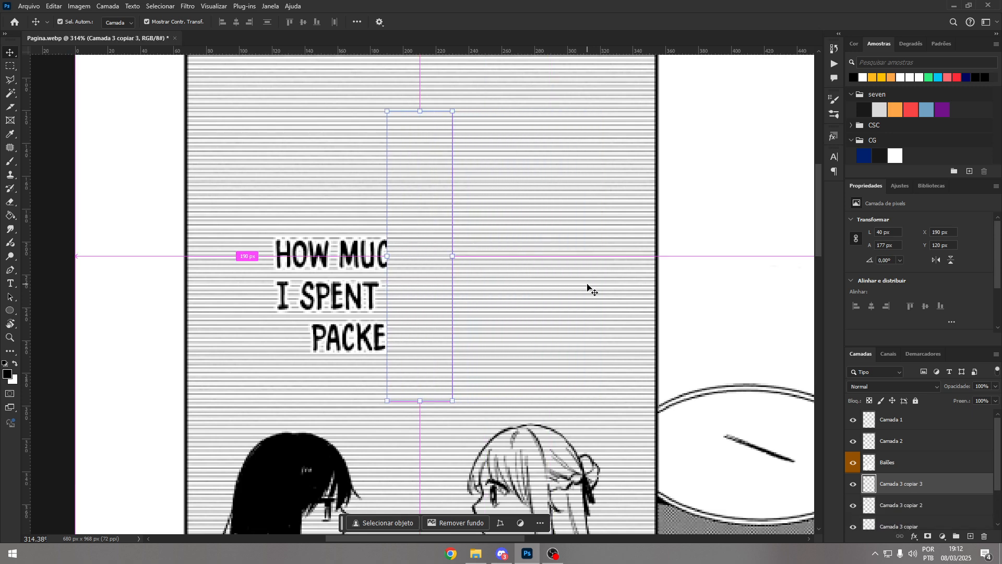
pyautogui.hotkey('shift', 'alt', 'Left')
pyautogui.hotkey('shift', 'alt', 'Left')
pyautogui.hotkey('shift', 'Left')
pyautogui.hotkey('shift', 'Left')
pyautogui.hotkey('shift', 'Left')
pyautogui.hotkey('shift', 'Left')
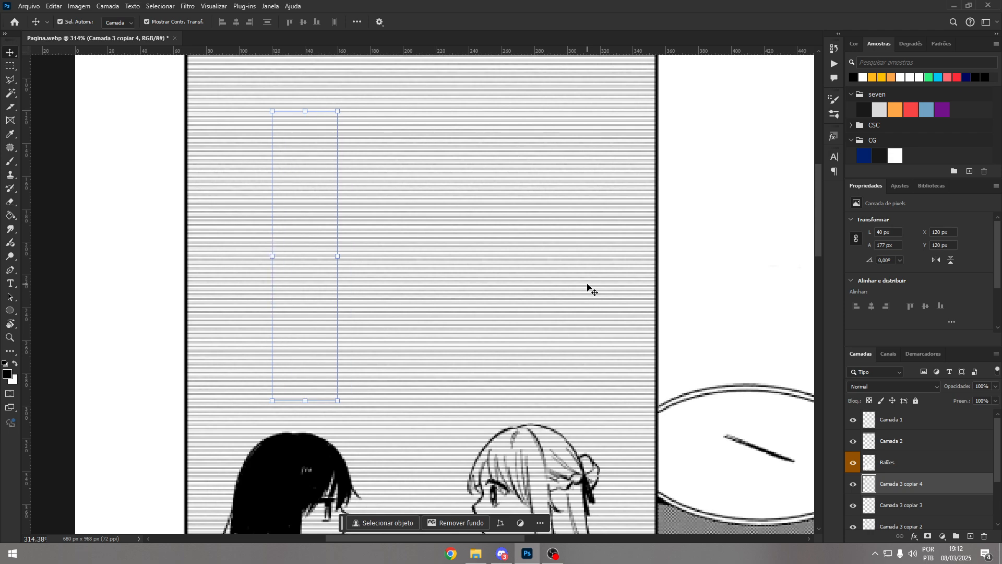
# - Select Camada 3 and all its copies and merge these line-tone strips into one layer
pyautogui.click(142, 249)
pyautogui.scroll(-3, 143, 250)
pyautogui.press('z')
pyautogui.moveTo(305, 278); pyautogui.dragTo(322, 294)
pyautogui.scroll(-3, 1000, 461)
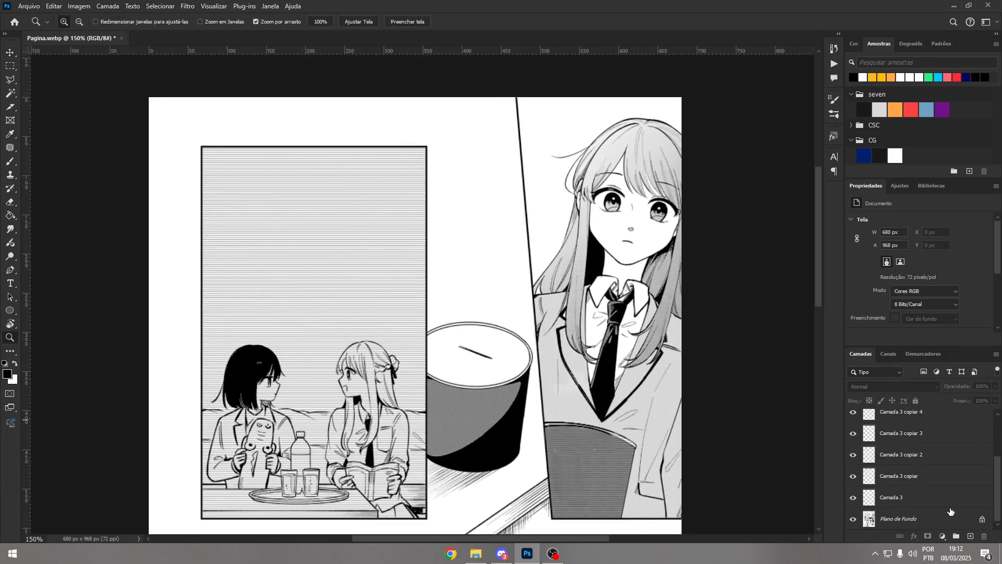
pyautogui.click(951, 505)
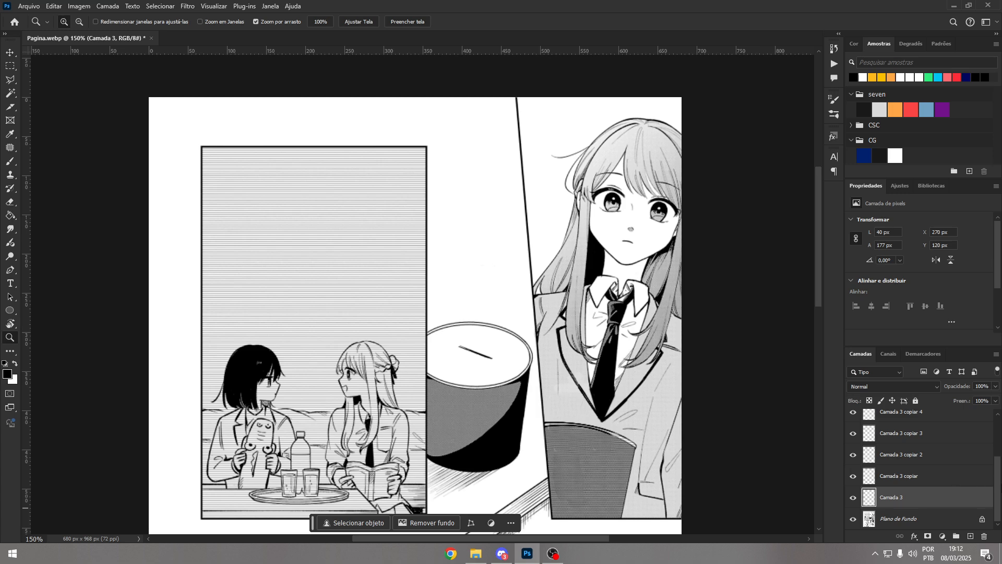
pyautogui.scroll(2, 998, 484)
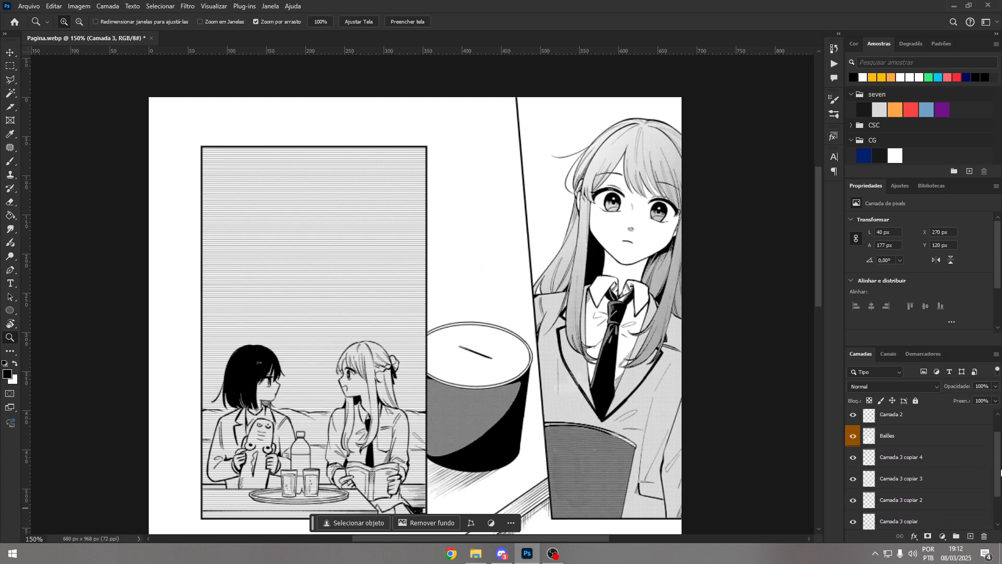
pyautogui.scroll(-2, 954, 495)
pyautogui.hotkey('ctrl', 'alt', 'a')
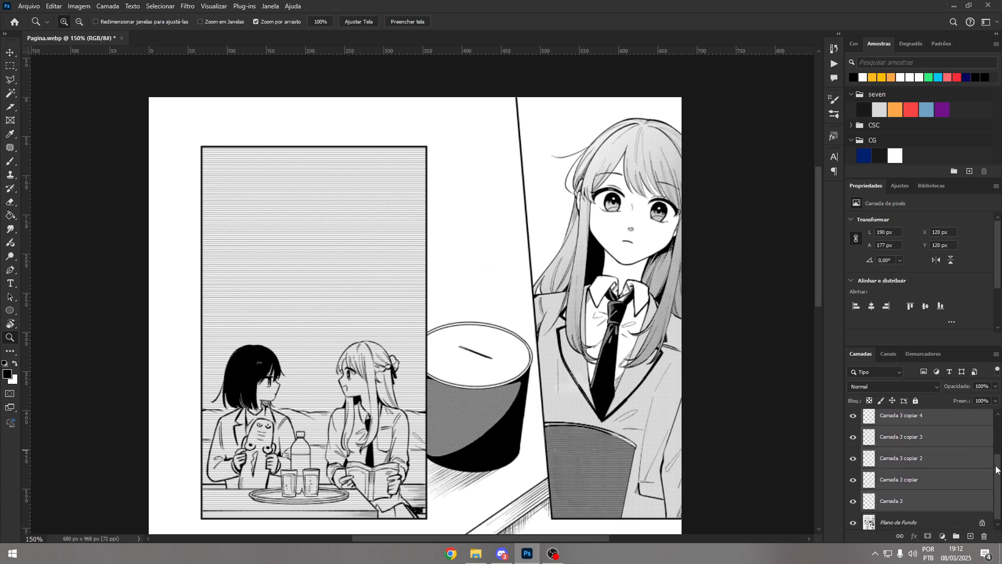
pyautogui.scroll(1, 998, 474)
pyautogui.rightClick(967, 447)
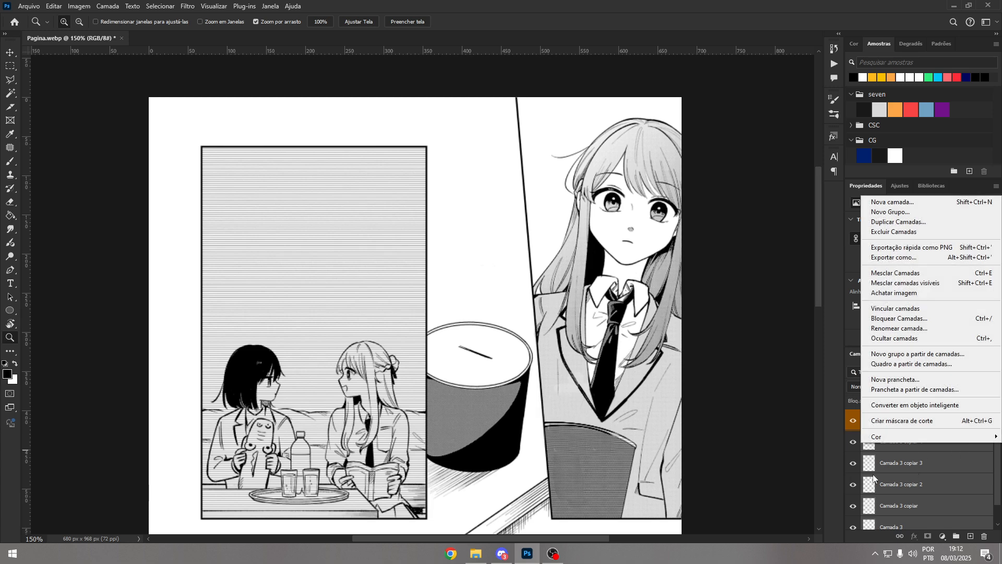
pyautogui.click(883, 275)
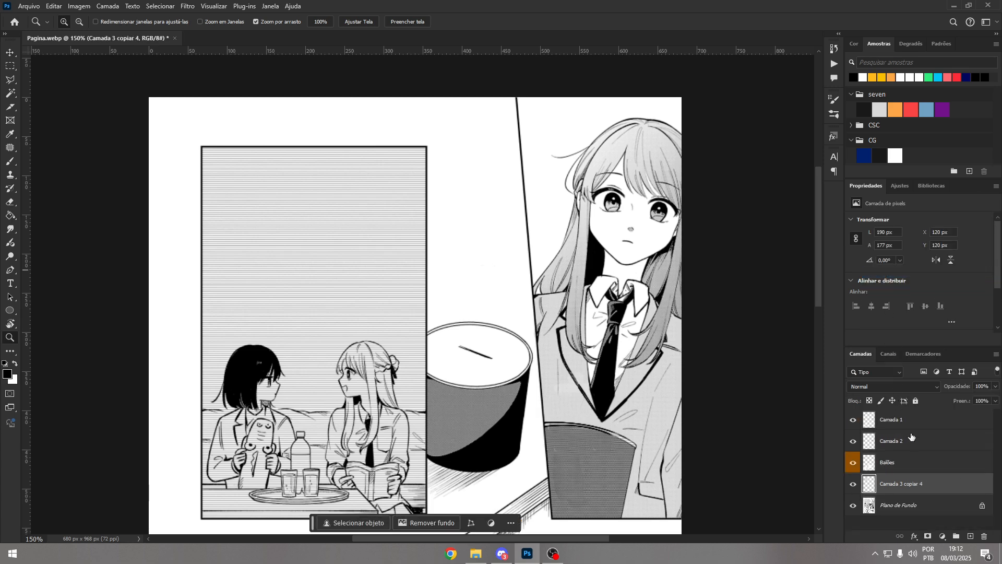
# - Merge Camada 2 and the merged line-tone layer into Camada 1
pyautogui.click(911, 437)
pyautogui.keyDown('ctrl'); pyautogui.click(913, 425); pyautogui.keyUp('ctrl')
pyautogui.hotkey('ctrl', 'e')
pyautogui.keyDown('ctrl'); pyautogui.click(919, 467); pyautogui.keyUp('ctrl')
pyautogui.hotkey('ctrl', 'e')
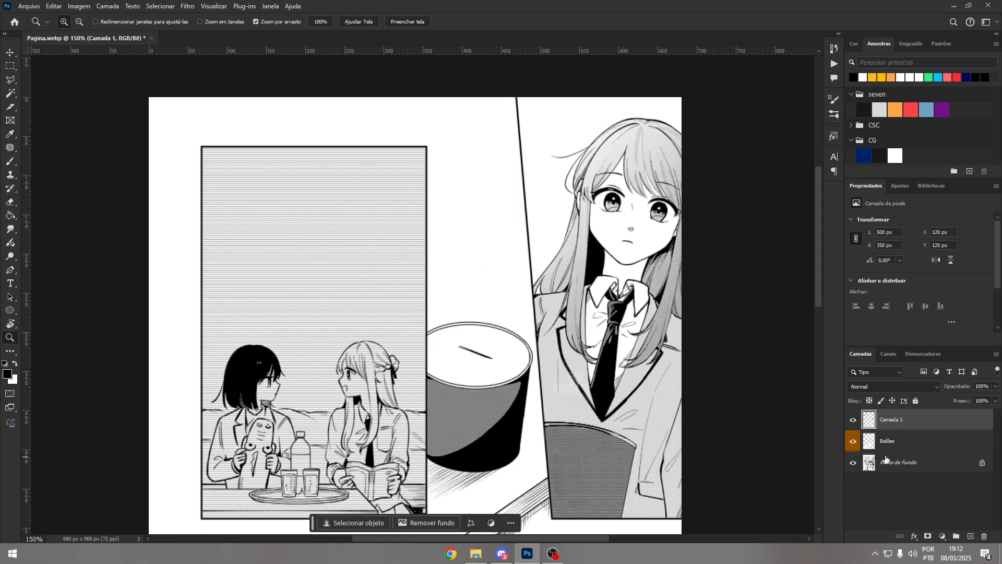
# - Examine the cleanup patches with Plano de Fundo hidden and shown again, and check the retouched area below the jacket up close
pyautogui.click(855, 468)
pyautogui.scroll(-3, 538, 347)
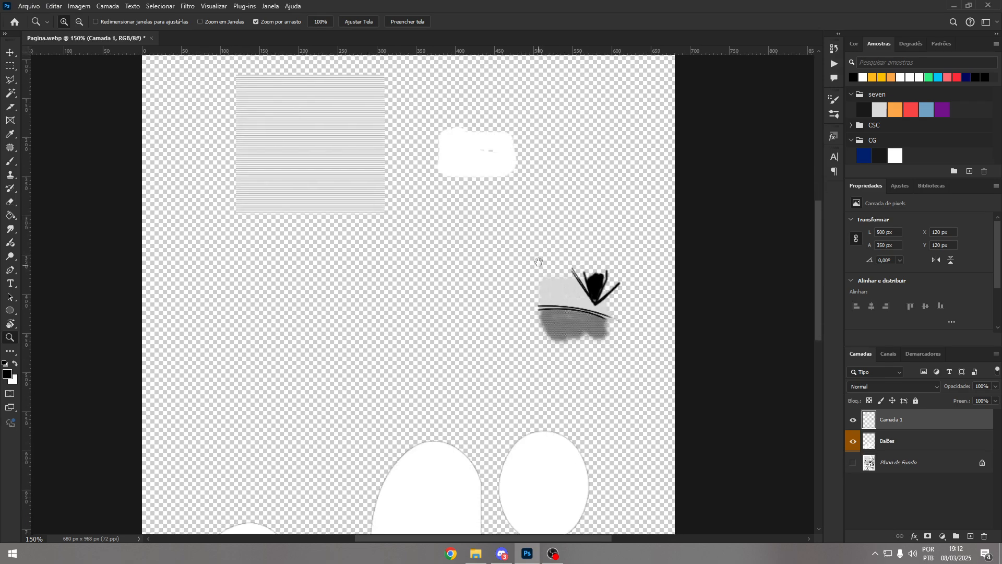
pyautogui.moveTo(536, 264); pyautogui.dragTo(595, 282)
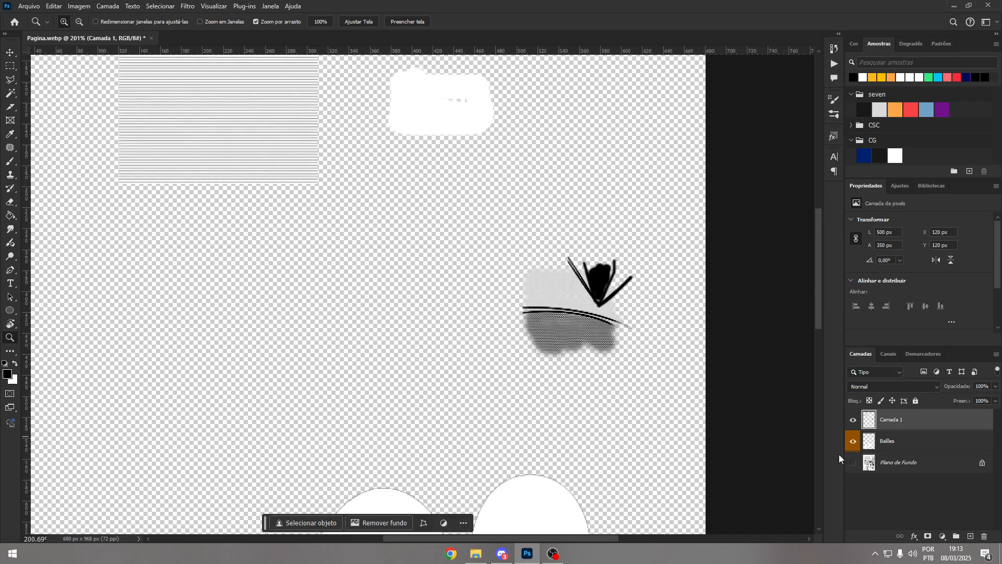
pyautogui.click(854, 463)
pyautogui.click(854, 464)
pyautogui.click(853, 465)
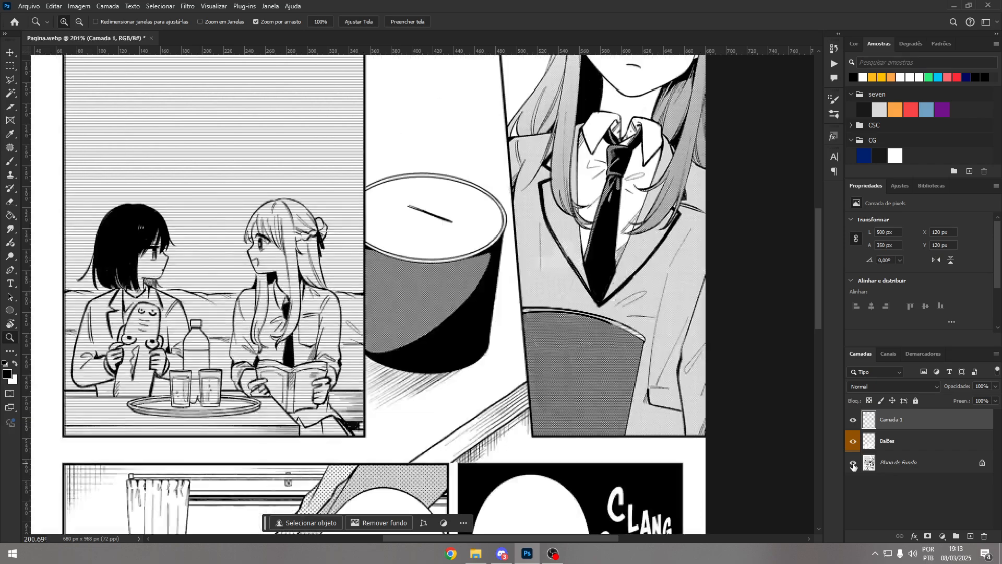
pyautogui.click(852, 467)
pyautogui.moveTo(634, 386); pyautogui.dragTo(753, 363)
pyautogui.press('e')
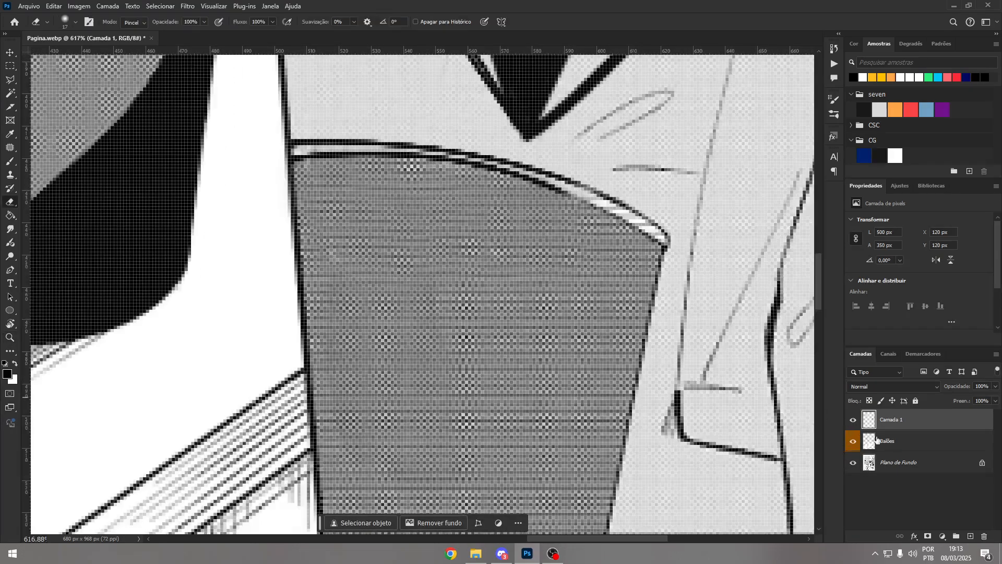
# - Paint black over the upper two CLANG sound effects in the dark panel on Camada 1
pyautogui.press('z')
pyautogui.moveTo(629, 244); pyautogui.dragTo(558, 255)
pyautogui.moveTo(554, 259)
pyautogui.mouseDown()
pyautogui.moveTo(564, 264)
pyautogui.moveTo(610, 182)
pyautogui.mouseUp()
pyautogui.moveTo(634, 323)
pyautogui.mouseDown()
pyautogui.moveTo(532, 271)
pyautogui.moveTo(645, 323)
pyautogui.moveTo(598, 320)
pyautogui.mouseUp()
pyautogui.press('e')
pyautogui.press('z')
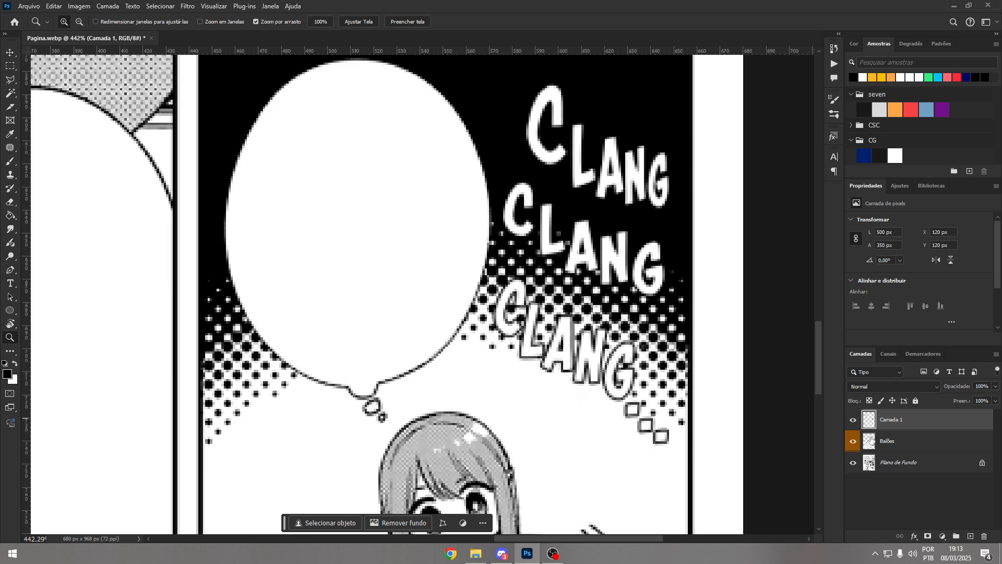
pyautogui.press('b')
pyautogui.moveTo(630, 174); pyautogui.dragTo(659, 173)
pyautogui.moveTo(608, 200)
pyautogui.mouseDown()
pyautogui.moveTo(626, 157)
pyautogui.moveTo(640, 190)
pyautogui.moveTo(548, 90)
pyautogui.mouseUp()
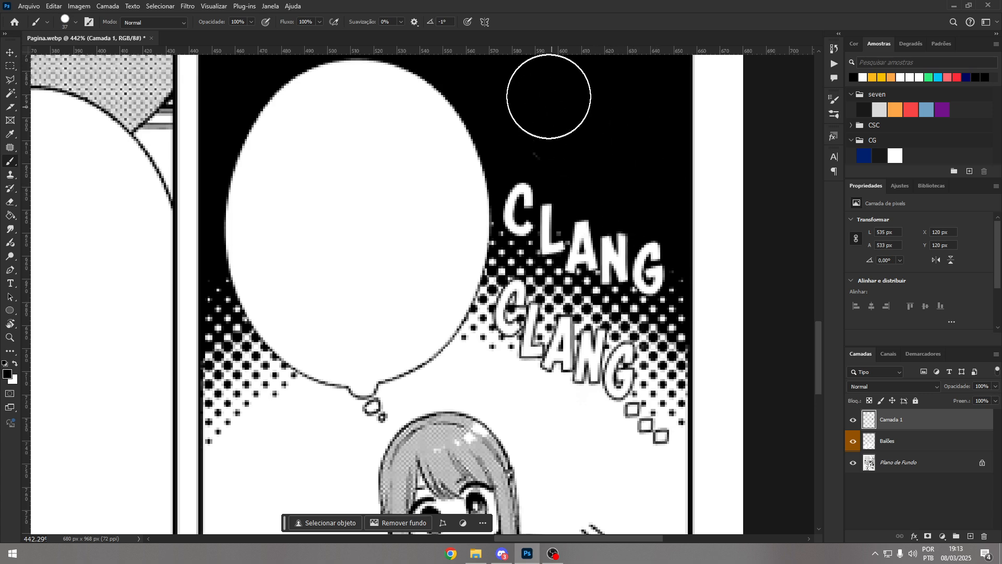
pyautogui.moveTo(549, 181)
pyautogui.mouseDown()
pyautogui.moveTo(532, 195)
pyautogui.moveTo(555, 217)
pyautogui.moveTo(642, 253)
pyautogui.mouseUp()
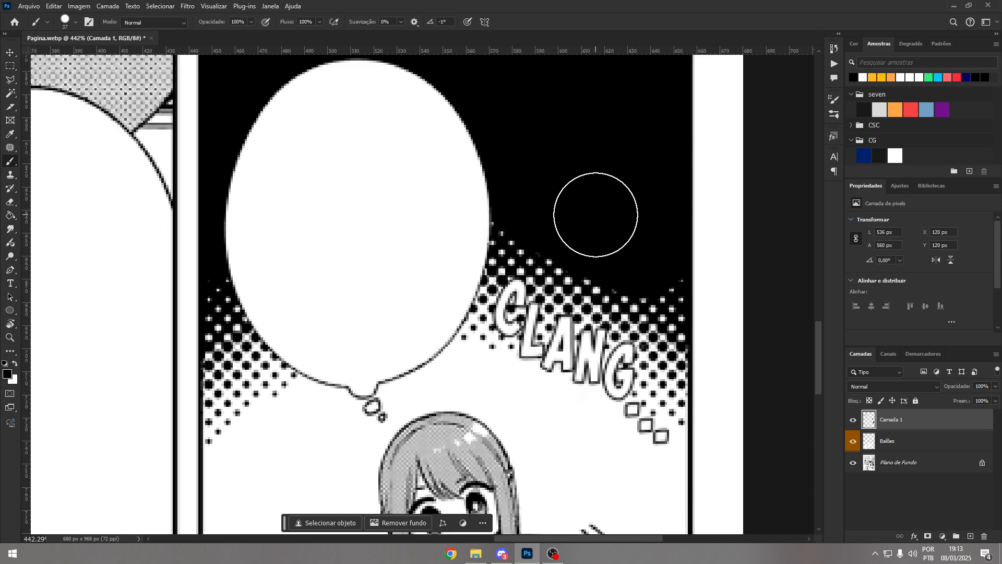
pyautogui.moveTo(596, 215); pyautogui.dragTo(617, 225)
# - Paint white over the lower edge of the last CLANG and the three small squares beneath it
pyautogui.moveTo(593, 363); pyautogui.dragTo(606, 284)
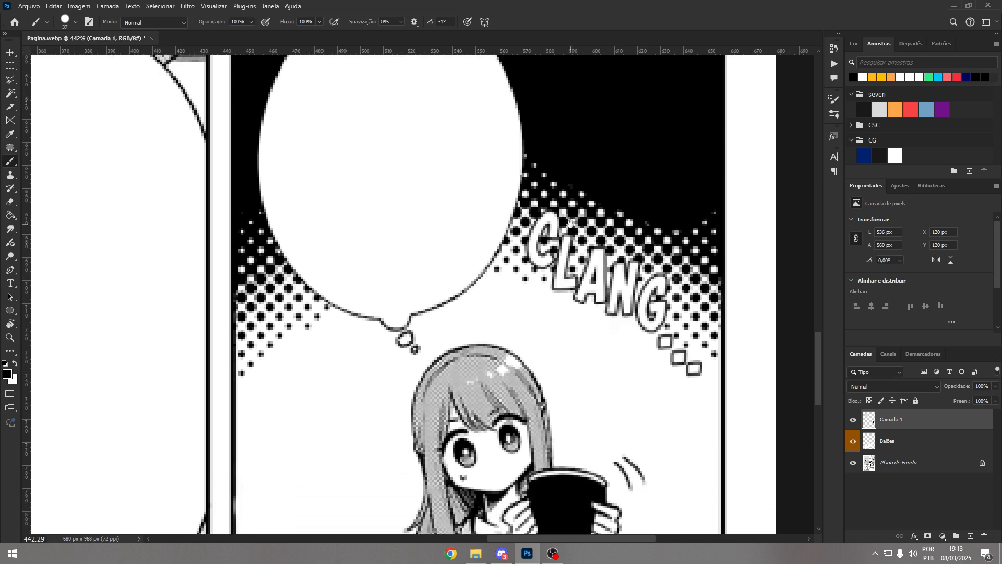
pyautogui.press('x')
pyautogui.moveTo(678, 400)
pyautogui.mouseDown()
pyautogui.moveTo(642, 363)
pyautogui.moveTo(571, 324)
pyautogui.moveTo(653, 341)
pyautogui.mouseUp()
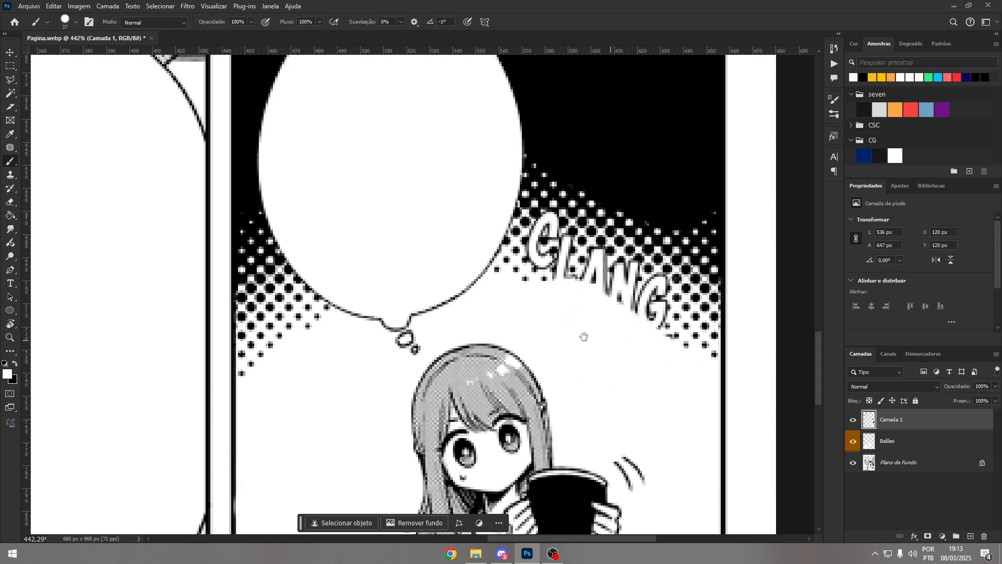
pyautogui.moveTo(587, 336); pyautogui.dragTo(614, 384)
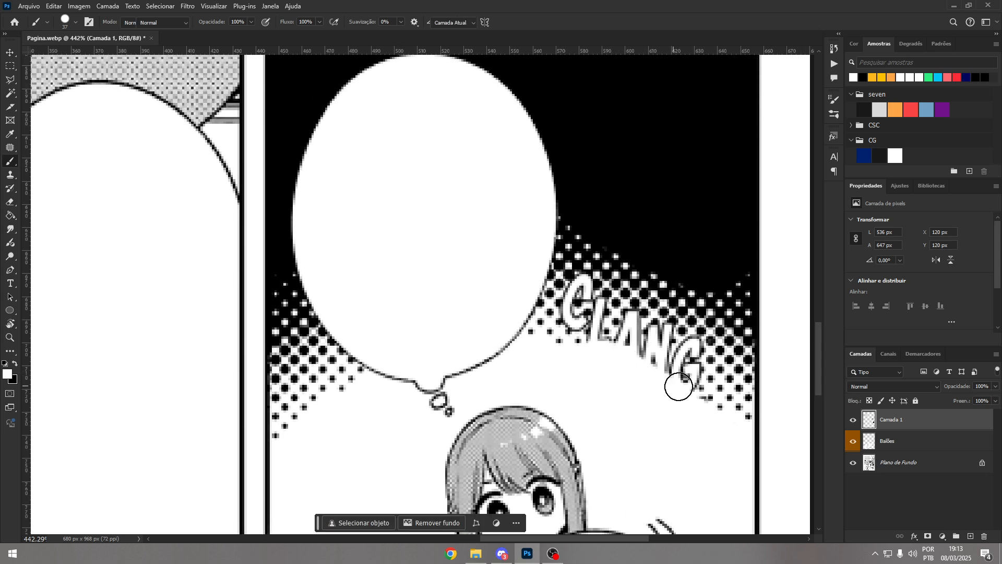
# - Sample the halftone dots beside the thought balloon on Plano de Fundo for the Clone Stamp, with a 24 px brush at 100% hardness
pyautogui.click(918, 470)
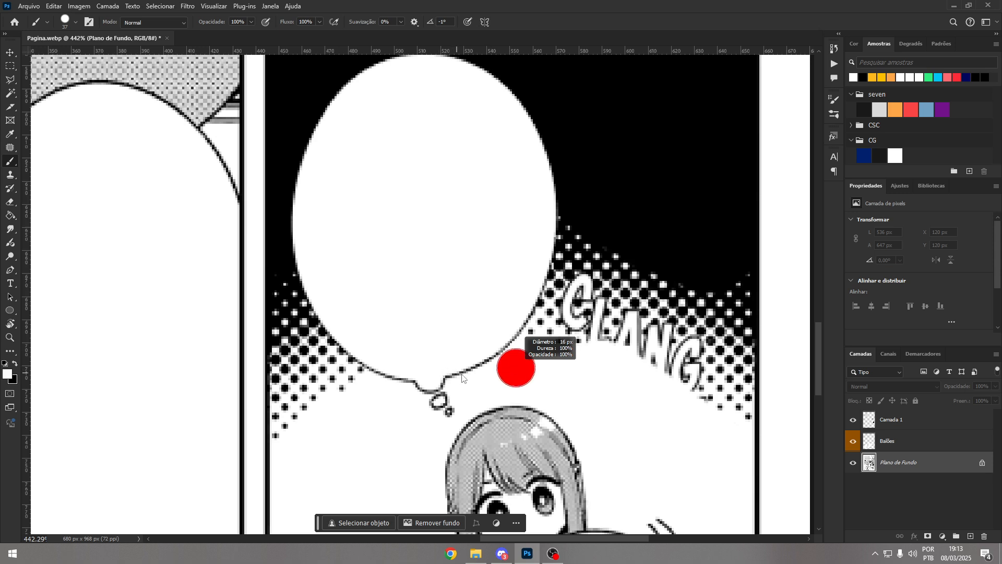
pyautogui.press('s')
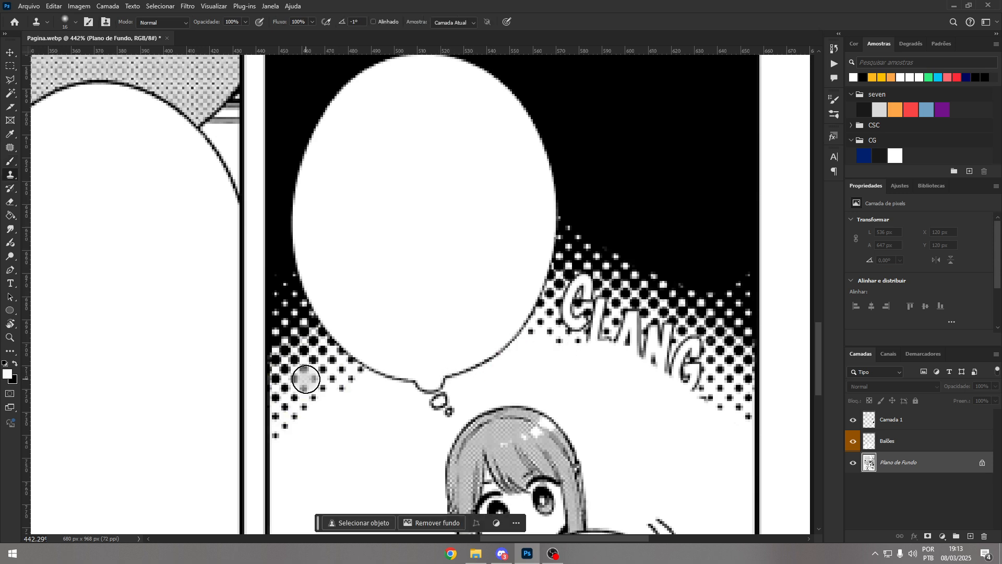
pyautogui.keyDown('alt'); pyautogui.click(311, 377); pyautogui.keyUp('alt')
pyautogui.moveTo(394, 339); pyautogui.dragTo(405, 340)
pyautogui.rightClick(313, 385)
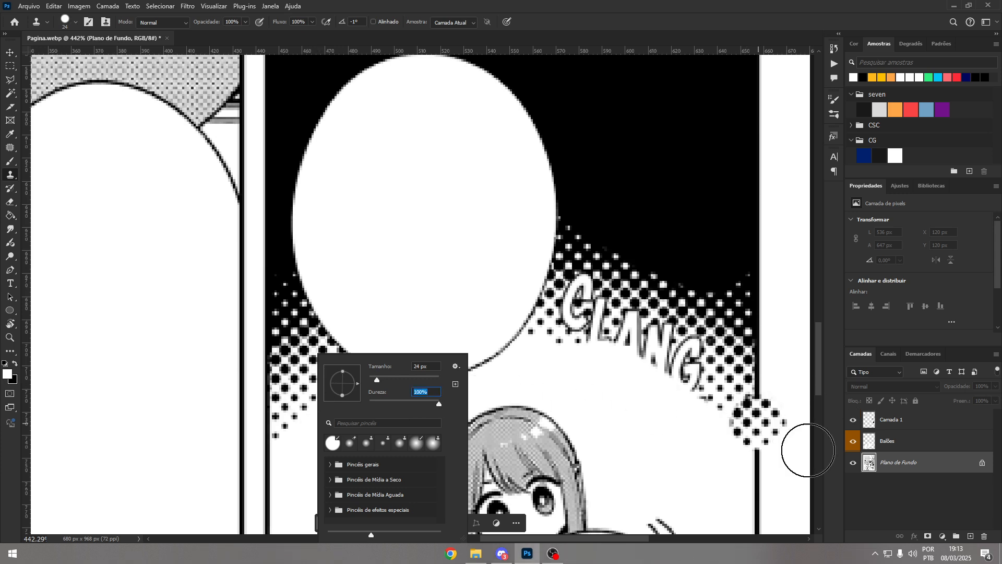
# - Try to clone the sampled dots over the end of the last CLANG on Camada 1, and undo those strokes
pyautogui.click(934, 424)
pyautogui.moveTo(744, 394)
pyautogui.mouseDown()
pyautogui.moveTo(671, 366)
pyautogui.moveTo(695, 363)
pyautogui.moveTo(662, 337)
pyautogui.mouseUp()
pyautogui.hotkey('ctrl', 'z')
pyautogui.hotkey('ctrl', 'z')
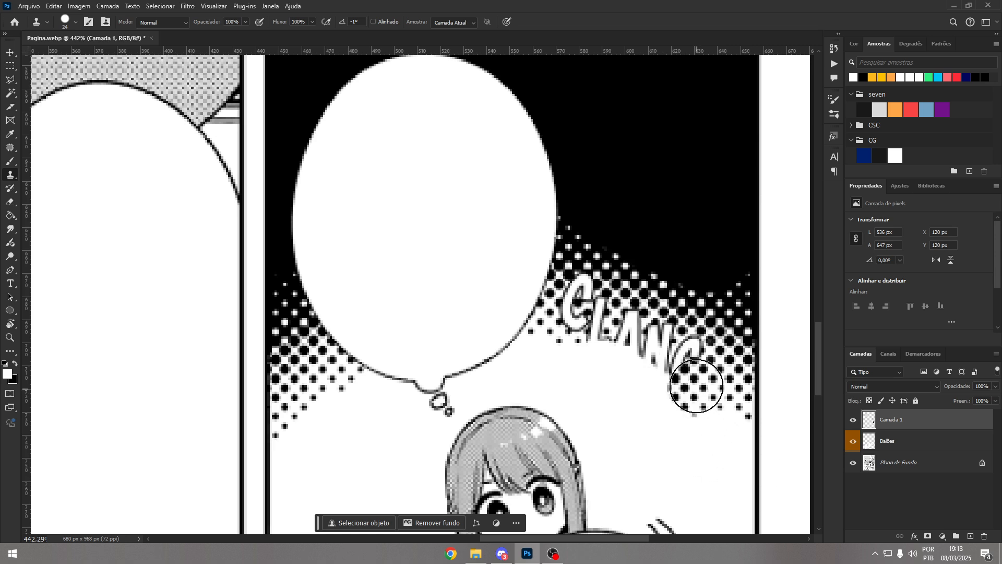
# - Soften the Clone Stamp brush and clone halftone dots over the last CLANG sound effect on Camada 1
pyautogui.rightClick(770, 413)
pyautogui.click(709, 287)
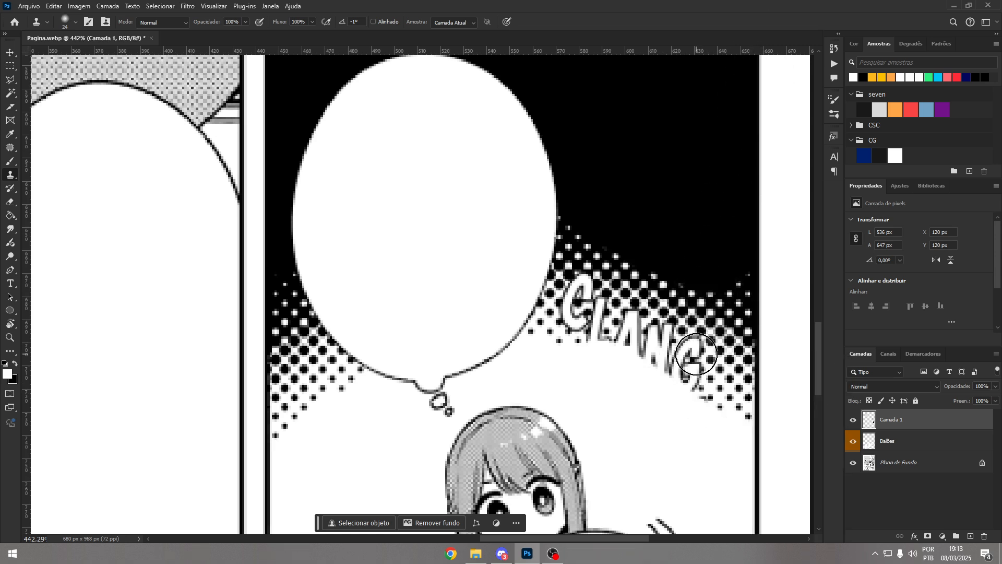
pyautogui.moveTo(705, 344)
pyautogui.mouseDown()
pyautogui.moveTo(694, 361)
pyautogui.moveTo(584, 298)
pyautogui.moveTo(596, 327)
pyautogui.moveTo(637, 359)
pyautogui.moveTo(672, 423)
pyautogui.mouseUp()
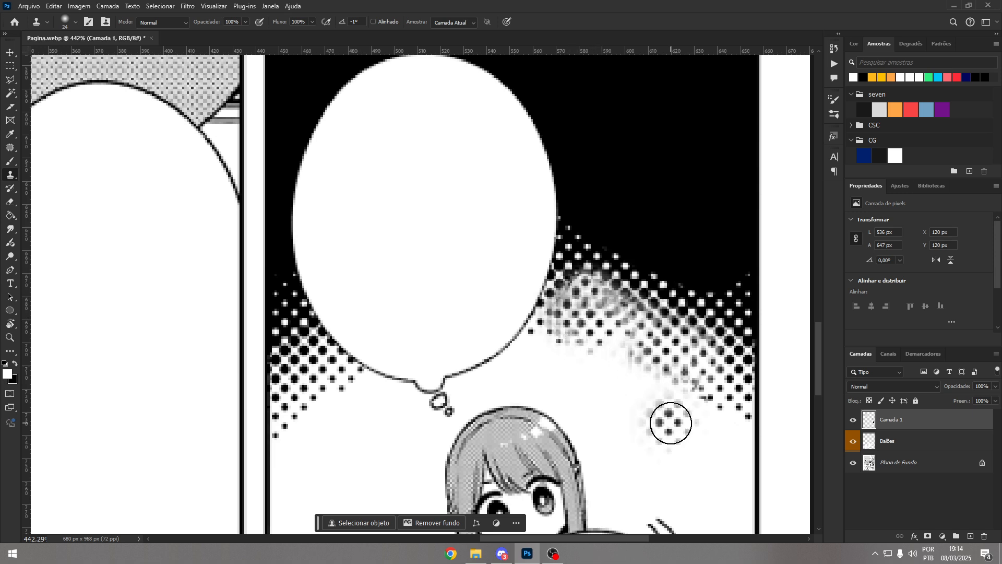
# - Sample denser dots on Plano de Fundo and clone them with a smaller brush along the upper part of the rebuilt halftone band on Camada 1
pyautogui.click(908, 460)
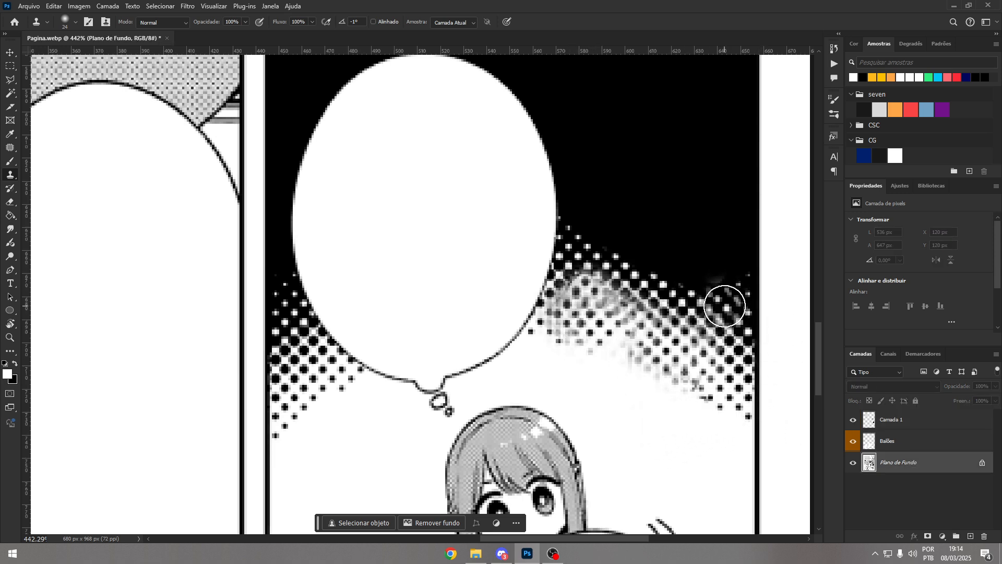
pyautogui.click(888, 418)
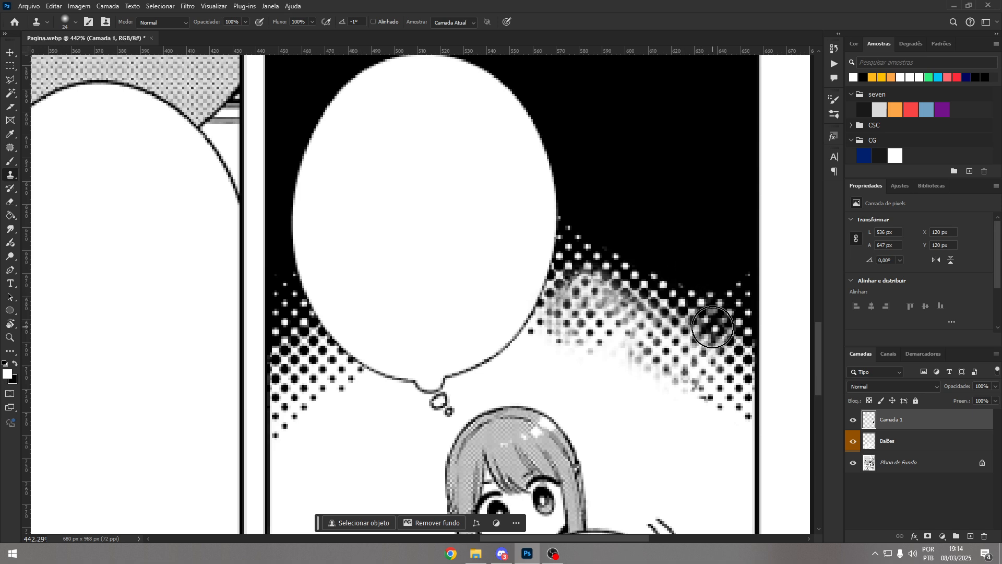
pyautogui.press('[')
pyautogui.press('[')
pyautogui.moveTo(668, 306)
pyautogui.mouseDown()
pyautogui.moveTo(631, 305)
pyautogui.moveTo(594, 282)
pyautogui.moveTo(565, 285)
pyautogui.moveTo(683, 313)
pyautogui.moveTo(699, 324)
pyautogui.moveTo(664, 315)
pyautogui.moveTo(720, 342)
pyautogui.moveTo(634, 313)
pyautogui.mouseUp()
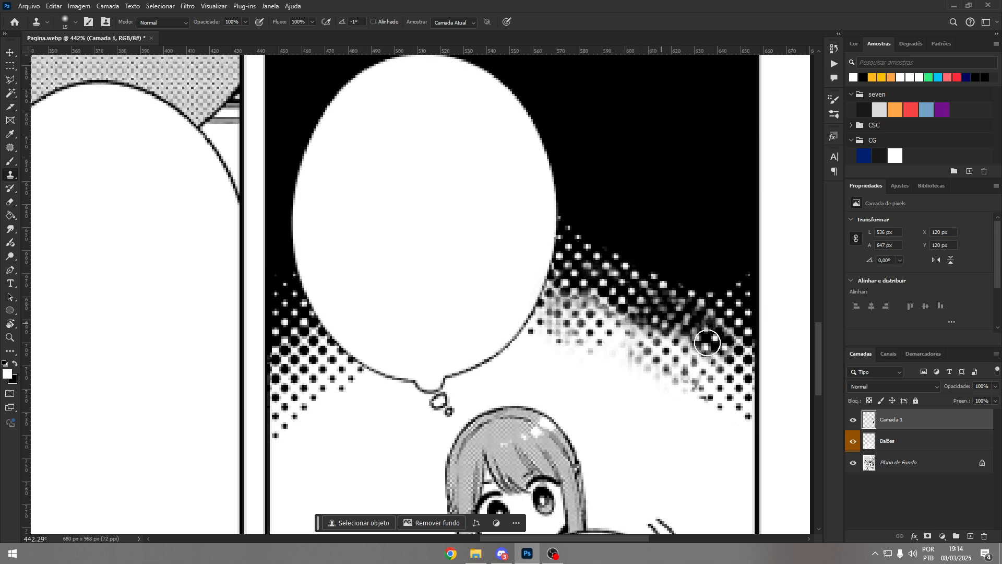
pyautogui.hotkey('ctrl', 'z')
pyautogui.press('z')
pyautogui.hotkey('ctrl', 'z')
pyautogui.moveTo(720, 360)
pyautogui.mouseDown()
pyautogui.moveTo(671, 359)
pyautogui.moveTo(713, 358)
pyautogui.moveTo(693, 354)
pyautogui.mouseUp()
# - Paint white with the Brush over the stray grey smudges beneath the rebuilt halftone band
pyautogui.press('b')
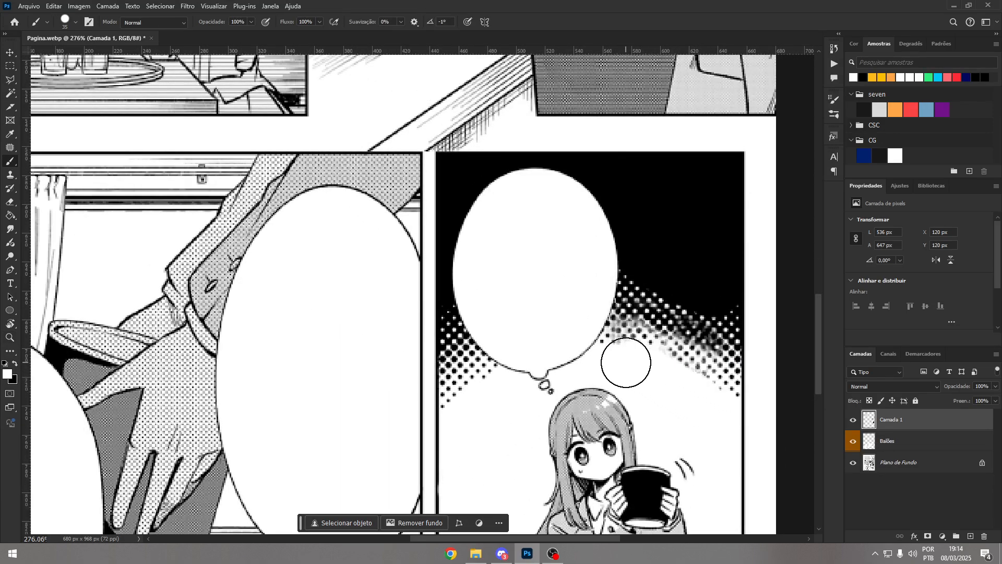
pyautogui.moveTo(656, 371)
pyautogui.mouseDown()
pyautogui.moveTo(704, 396)
pyautogui.moveTo(641, 361)
pyautogui.moveTo(700, 365)
pyautogui.mouseUp()
pyautogui.press('z')
pyautogui.moveTo(671, 322)
pyautogui.mouseDown()
pyautogui.moveTo(681, 325)
pyautogui.moveTo(561, 302)
pyautogui.moveTo(596, 295)
pyautogui.mouseUp()
pyautogui.press('b')
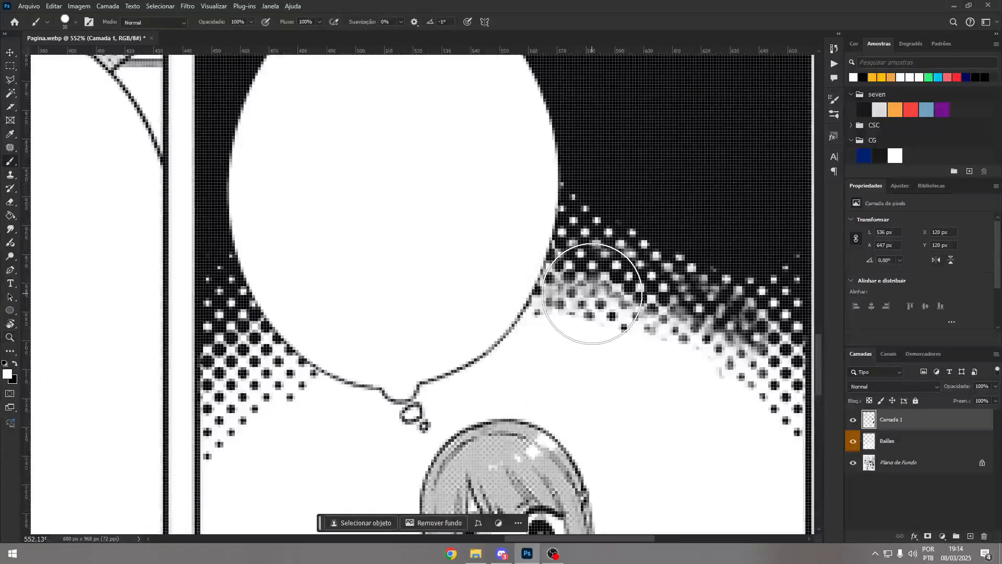
# - Add a white test text "Texto" in Poppins Light over the rebuilt halftones and scale it to about 375%
pyautogui.press('t')
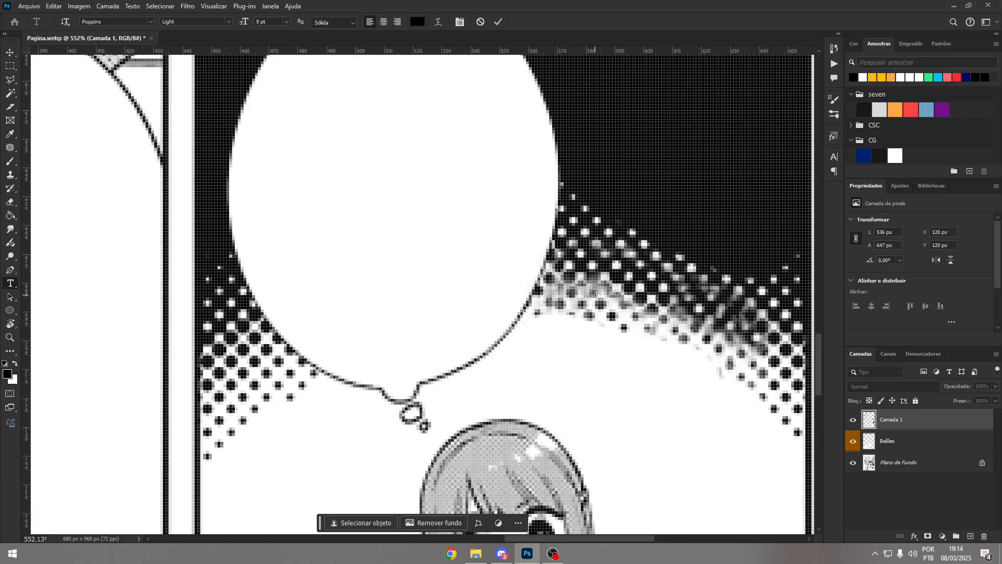
pyautogui.click(594, 293)
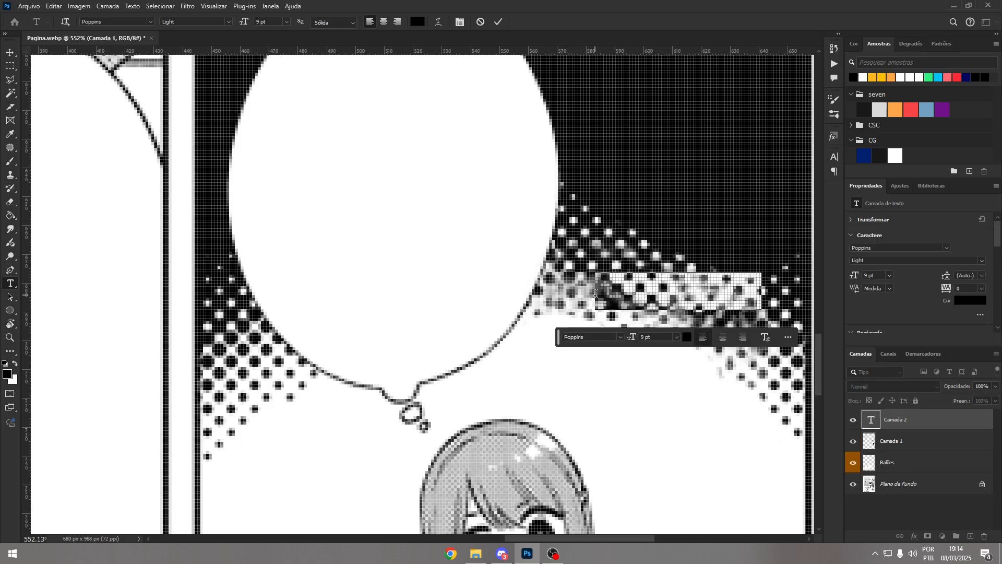
pyautogui.write('teste')
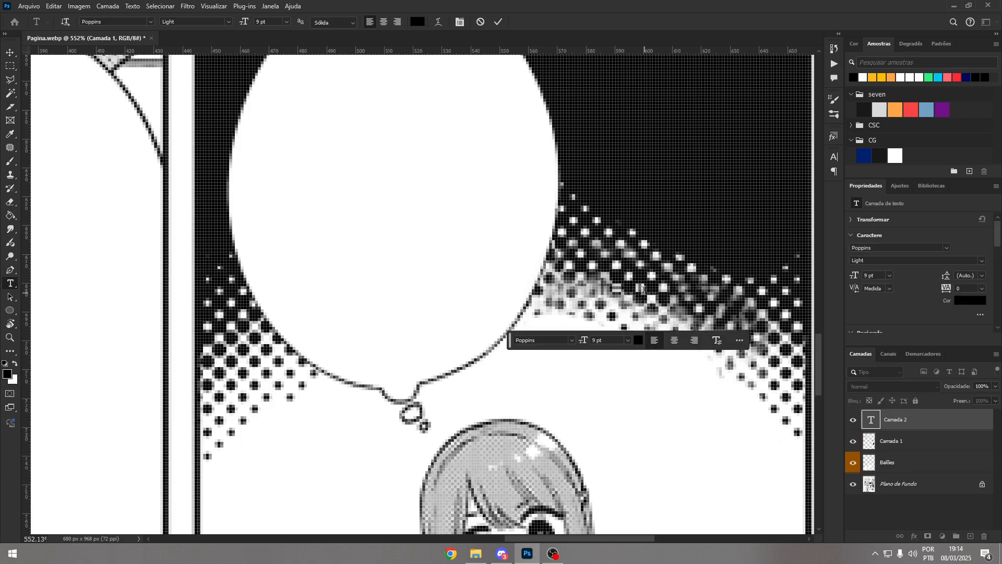
pyautogui.click(896, 157)
pyautogui.hotkey('ctrl', 't')
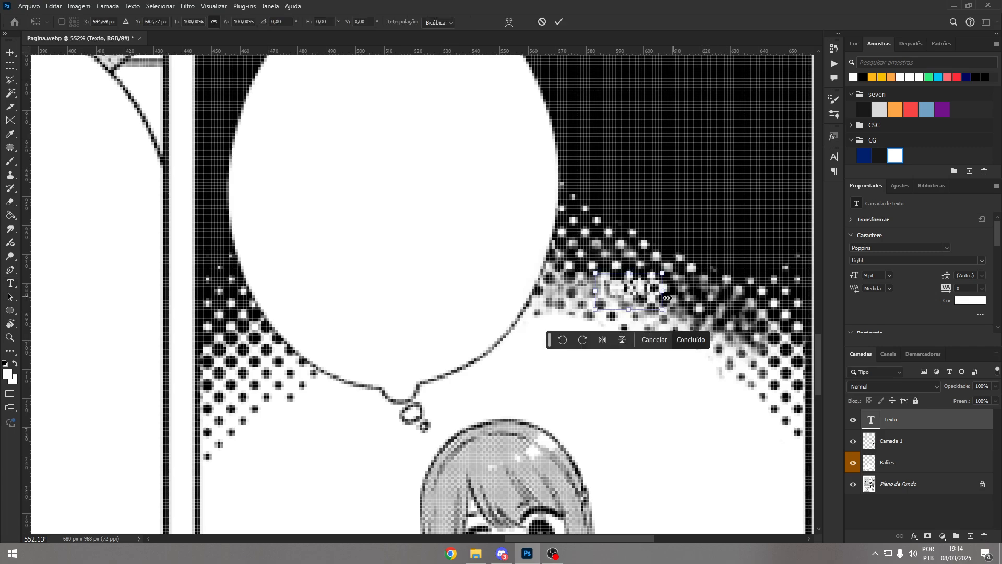
pyautogui.moveTo(663, 290); pyautogui.dragTo(806, 292)
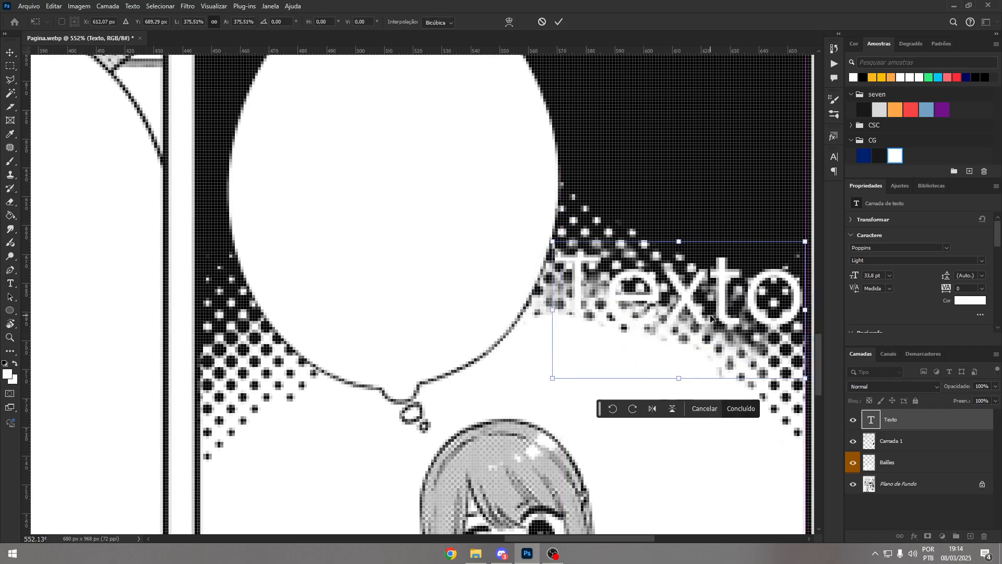
# - Set the test text's weight to Black and tilt it to follow the slope of the halftone band
pyautogui.press('z')
pyautogui.moveTo(688, 303); pyautogui.dragTo(349, 161)
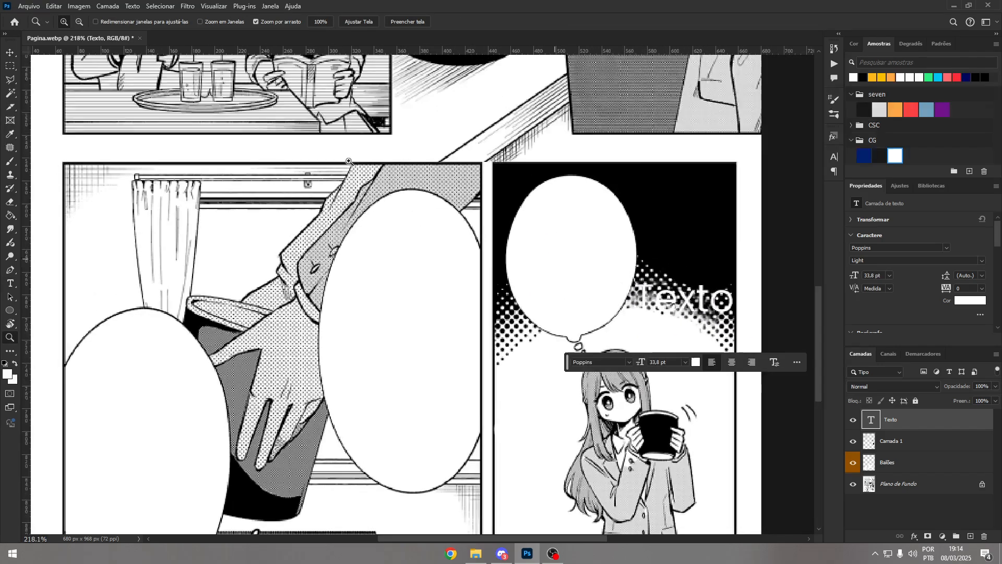
pyautogui.press('t')
pyautogui.click(196, 22)
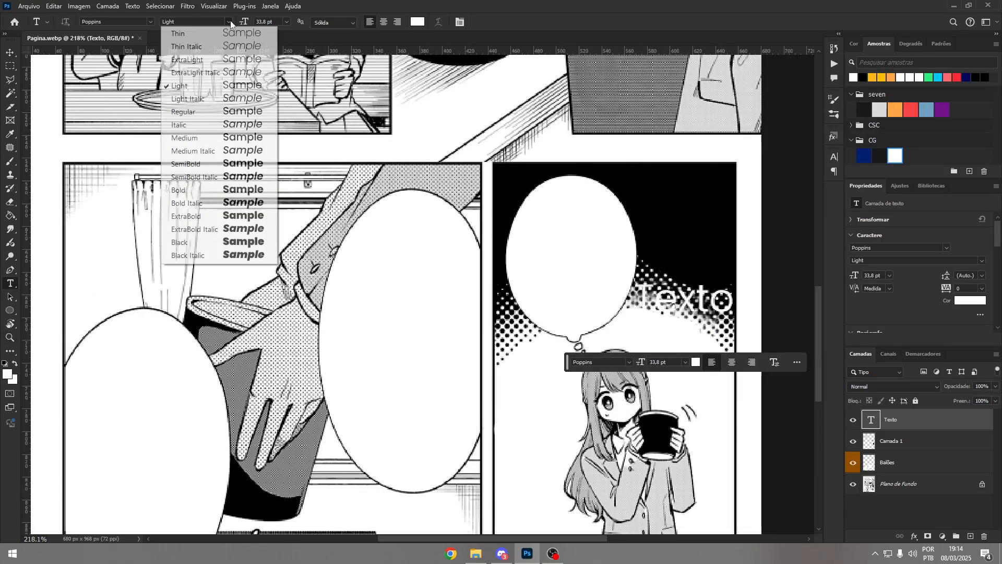
pyautogui.click(256, 241)
pyautogui.hotkey('ctrl', 't')
pyautogui.moveTo(750, 307); pyautogui.dragTo(713, 322)
pyautogui.press('Return')
# - Delete the test text layer from the dark thought-balloon panel
pyautogui.press('Delete')
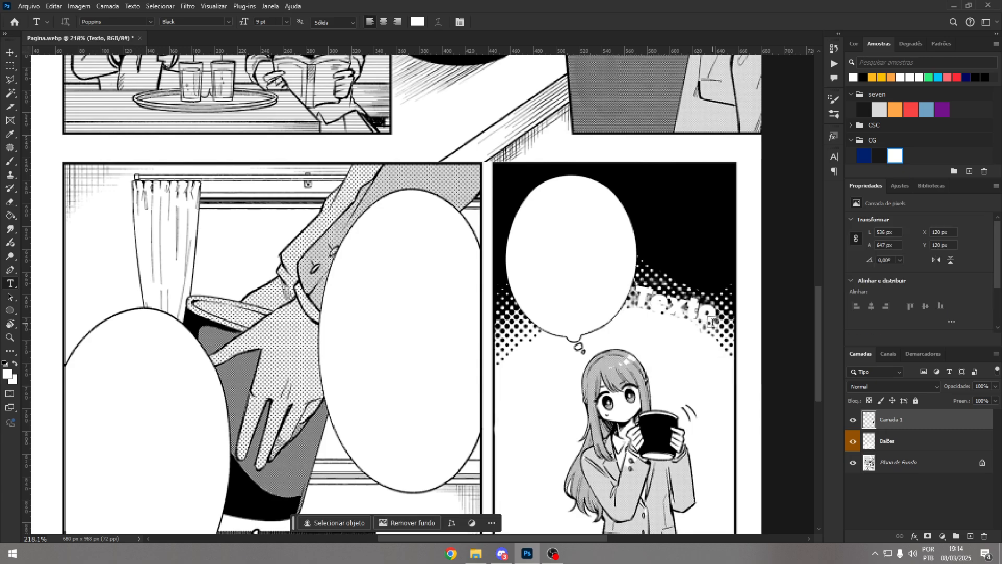
pyautogui.moveTo(658, 285); pyautogui.dragTo(620, 327)
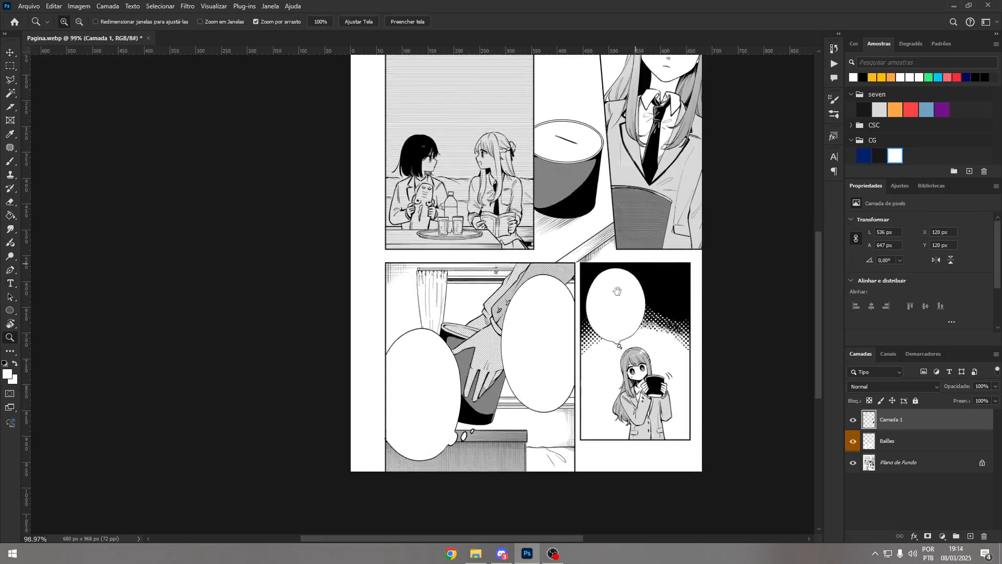
pyautogui.moveTo(633, 262); pyautogui.dragTo(582, 320)
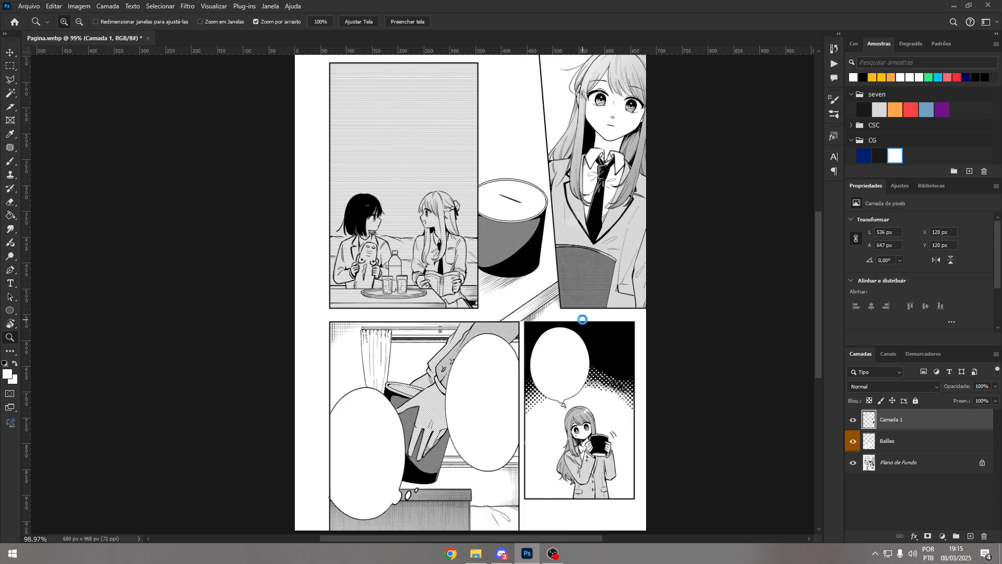
# - Save the cleaned page as a Photoshop document named 01 in the Edição folder
pyautogui.hotkey('ctrl', 'shift', 's')
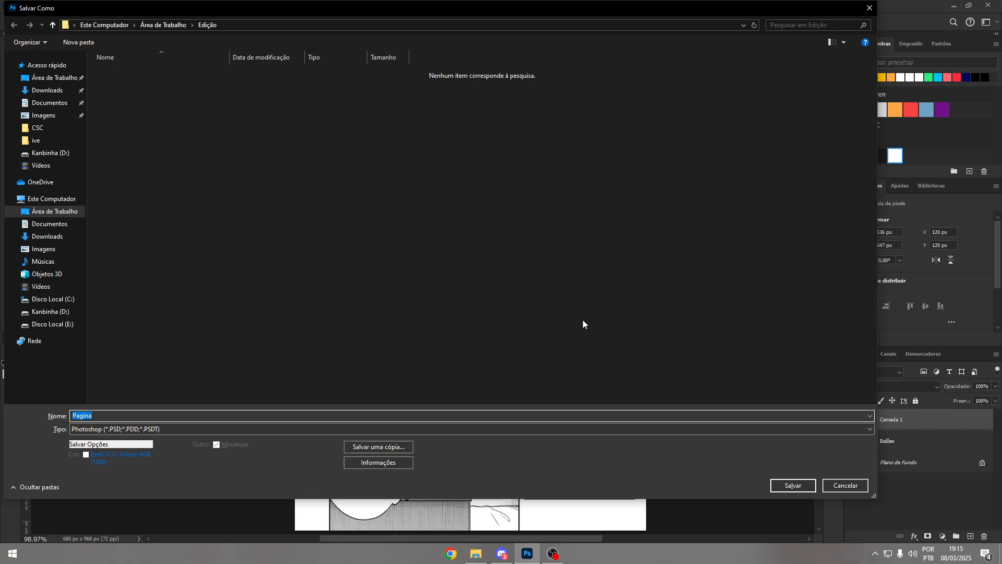
pyautogui.write('01')
pyautogui.press('Return')
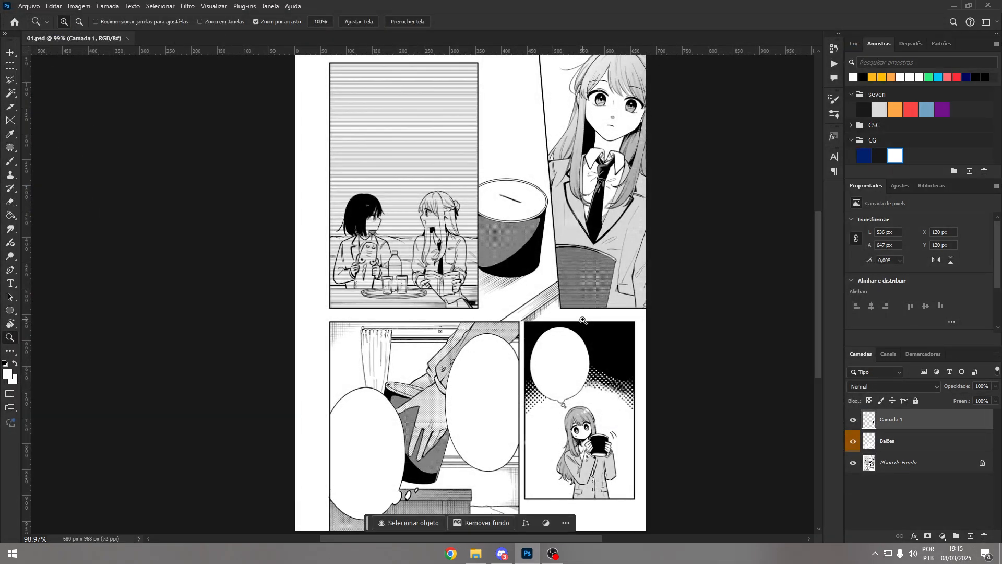
# - Switch to File Explorer and extract the Fontes archive directly into the Edição folder
pyautogui.click(474, 555)
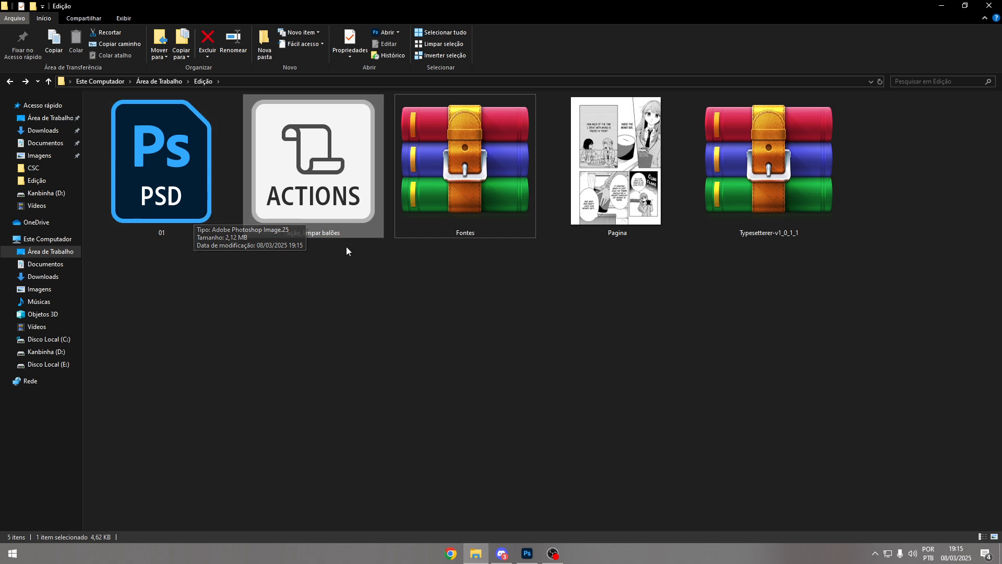
pyautogui.click(418, 193)
pyautogui.rightClick(430, 190)
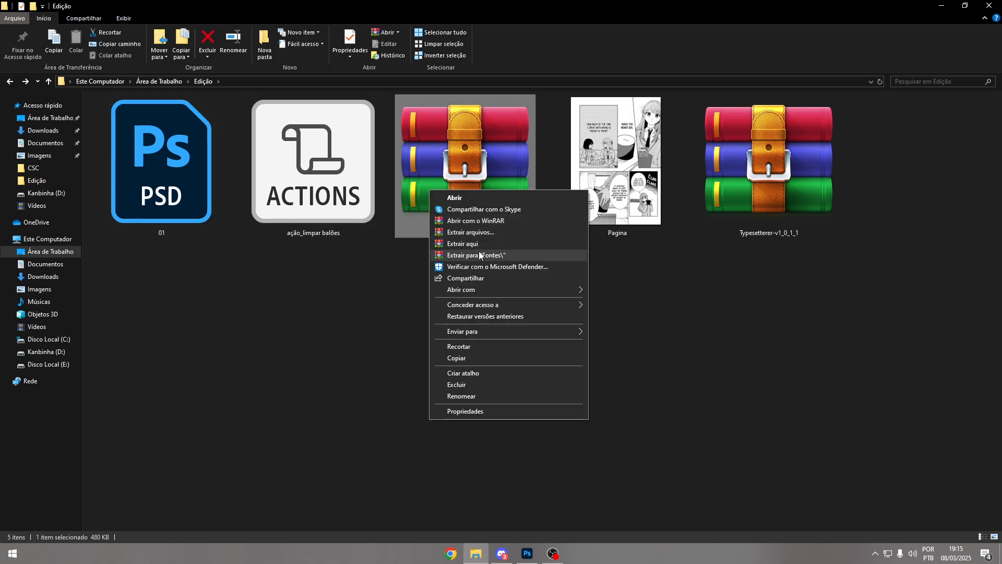
pyautogui.click(480, 244)
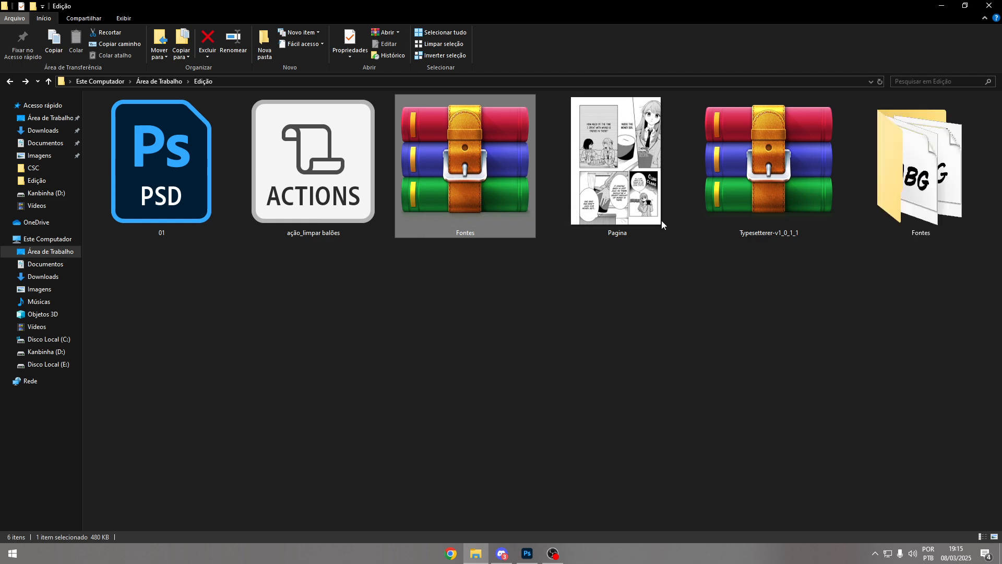
# - Install all the font files in the extracted Fontes folder, replacing every font that is already installed
pyautogui.doubleClick(922, 167)
pyautogui.moveTo(575, 438); pyautogui.dragTo(52, 110)
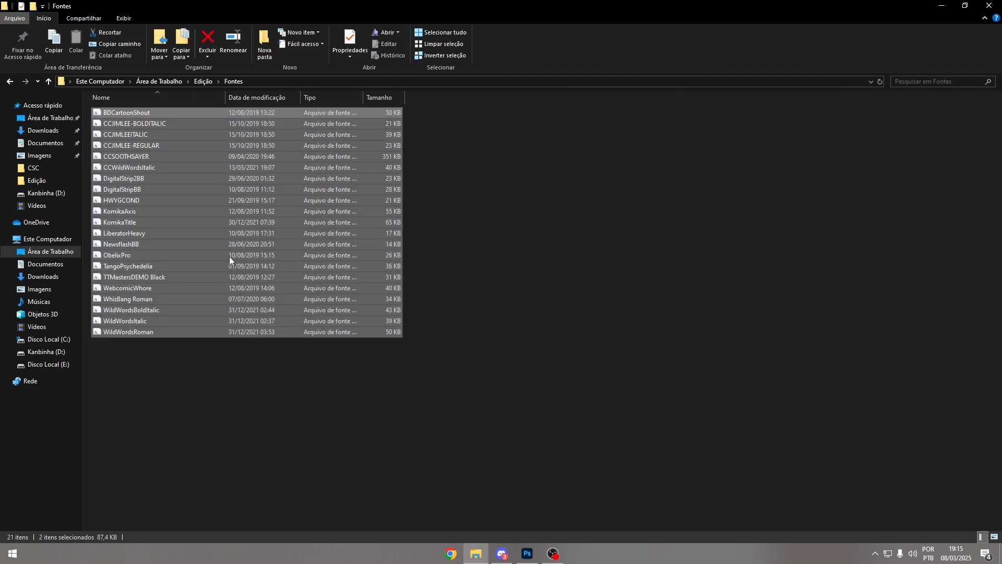
pyautogui.rightClick(250, 272)
pyautogui.click(309, 281)
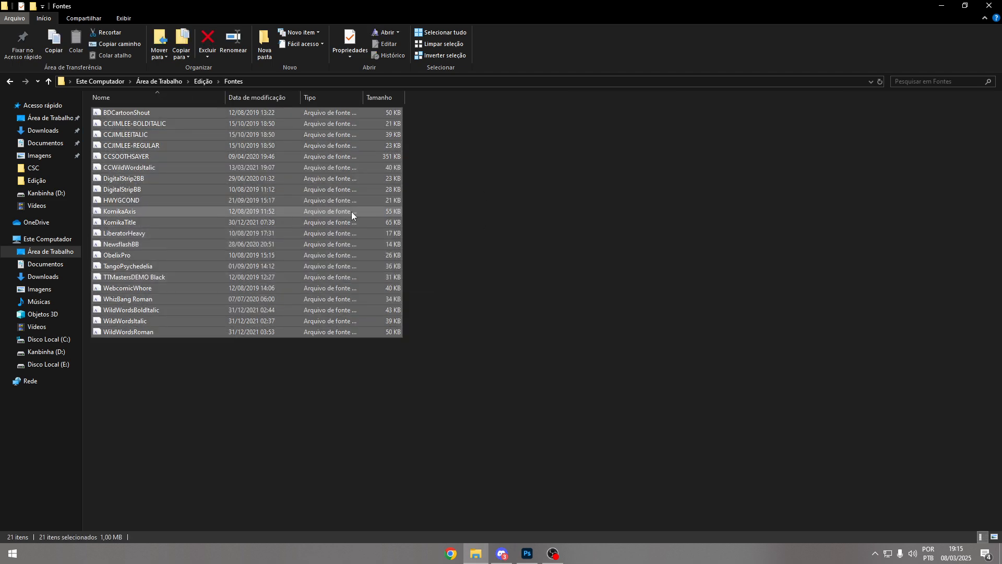
pyautogui.rightClick(352, 212)
pyautogui.click(390, 233)
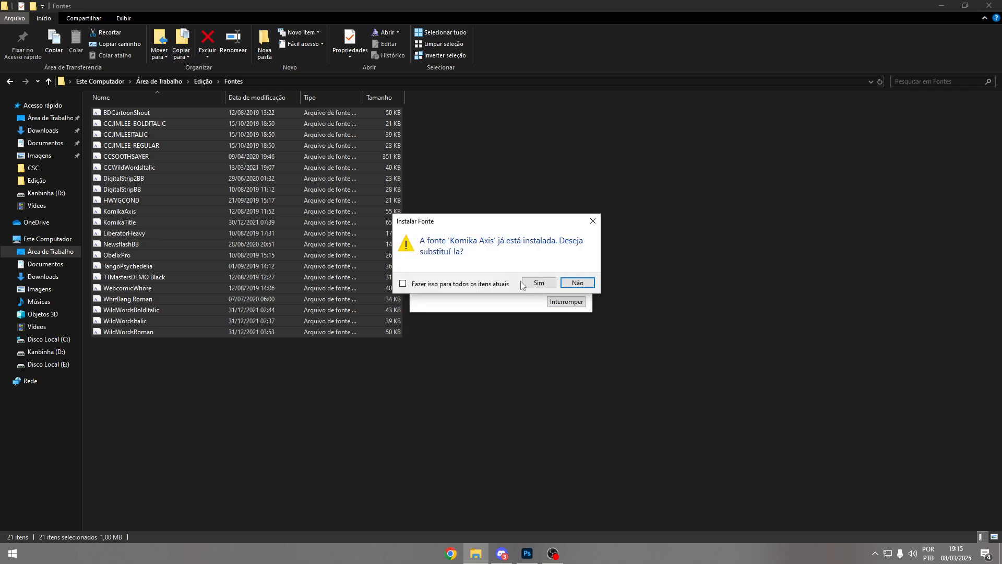
pyautogui.click(504, 285)
pyautogui.click(528, 282)
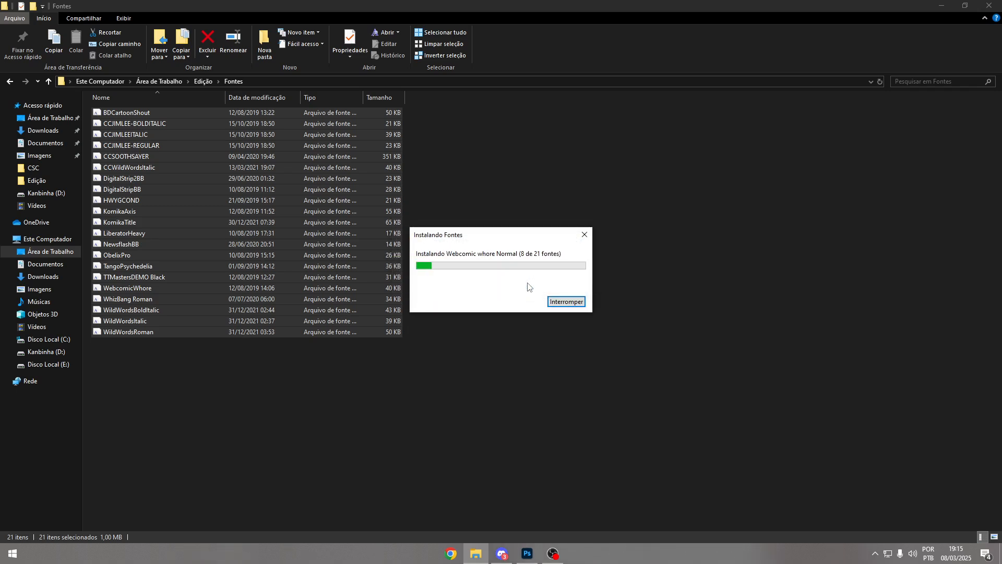
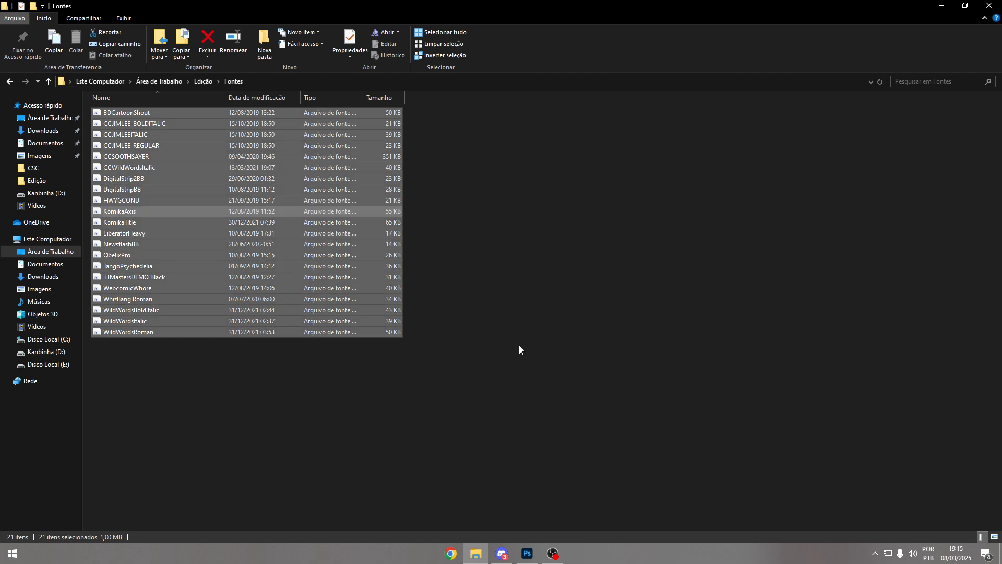
# - Return to the Edição folder and extract the Typesetterer-v1_0_1_1 archive there
pyautogui.click(519, 345)
pyautogui.press('BackSpace')
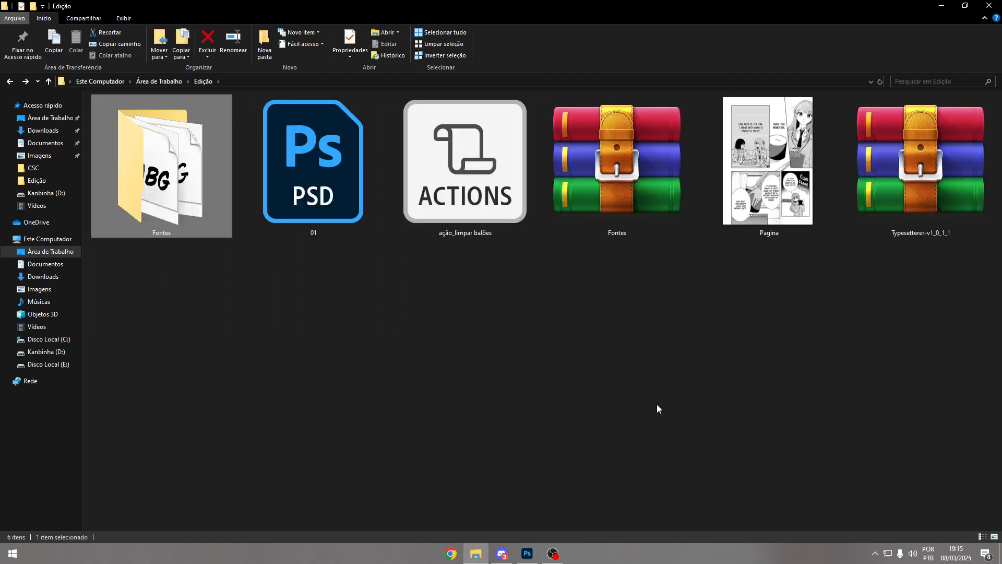
pyautogui.click(859, 230)
pyautogui.doubleClick(882, 214)
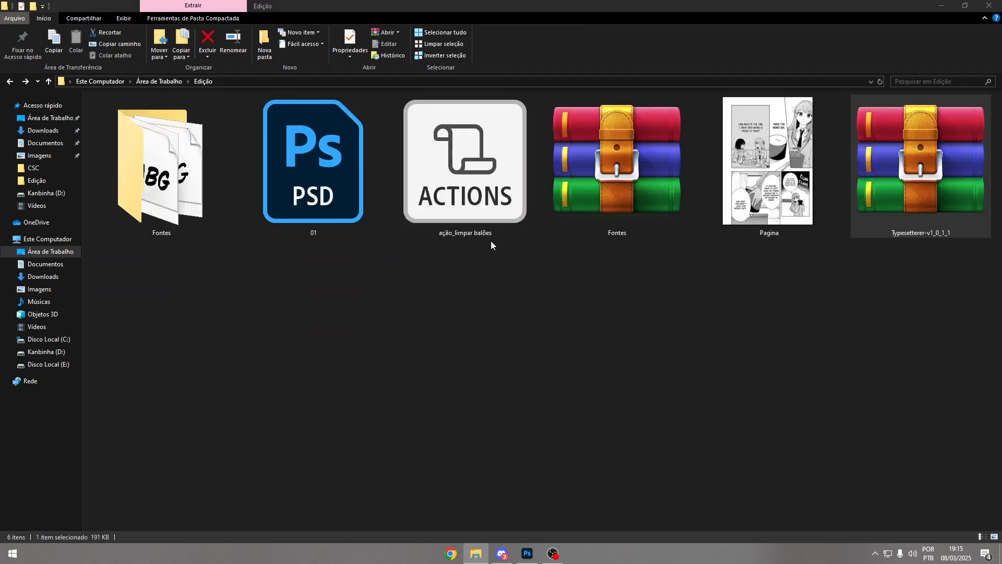
pyautogui.press('Escape')
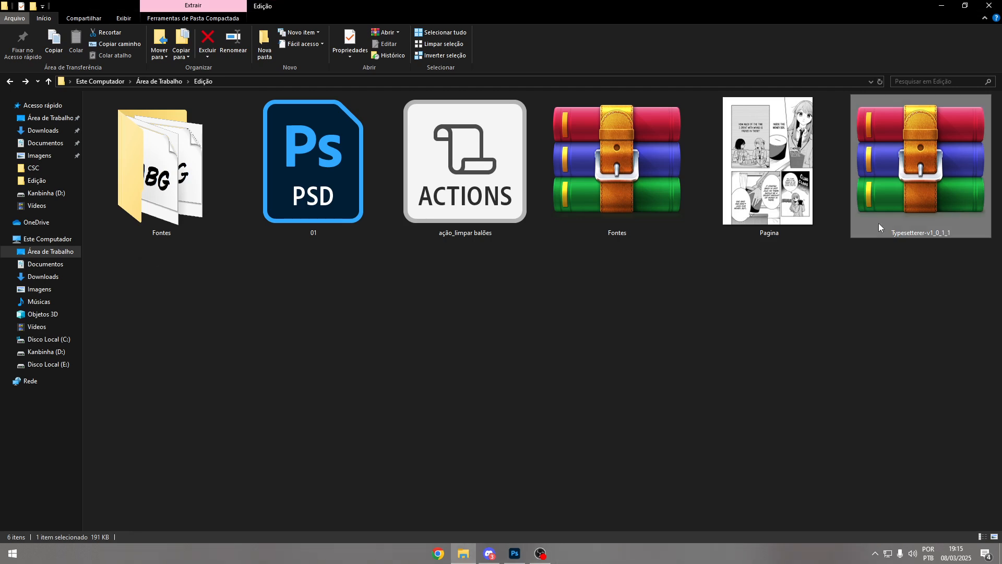
pyautogui.rightClick(878, 223)
pyautogui.click(909, 288)
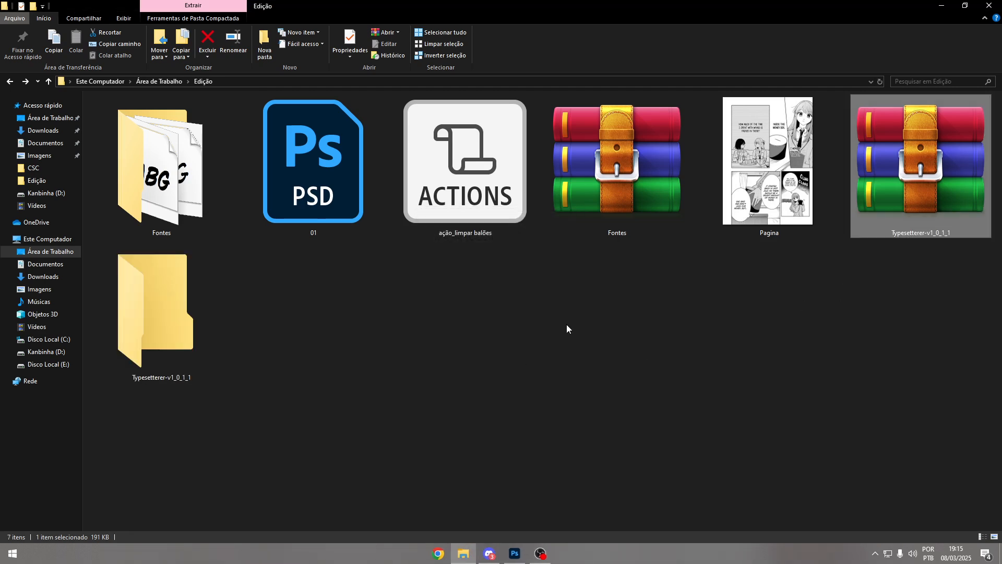
# - Open the extracted Typesetterer-v1_0_1_1 folder and select the Typesetterer application
pyautogui.doubleClick(197, 311)
pyautogui.moveTo(224, 285); pyautogui.dragTo(208, 132)
pyautogui.click(220, 209)
pyautogui.click(215, 200)
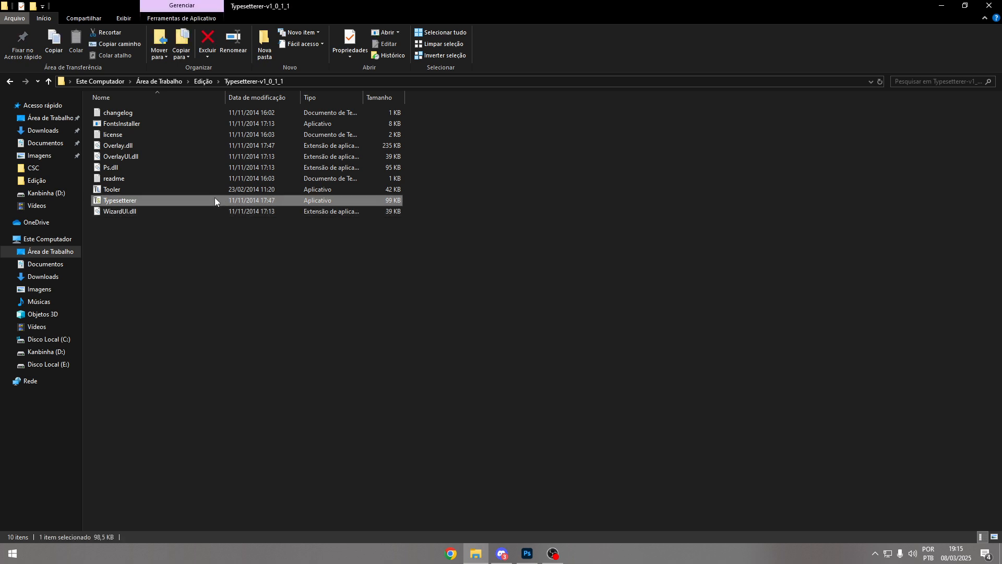
# - Launch Typesetterer from its folder, minimise the file explorer, and place the Typesetterer window over the open manga page
pyautogui.doubleClick(214, 201)
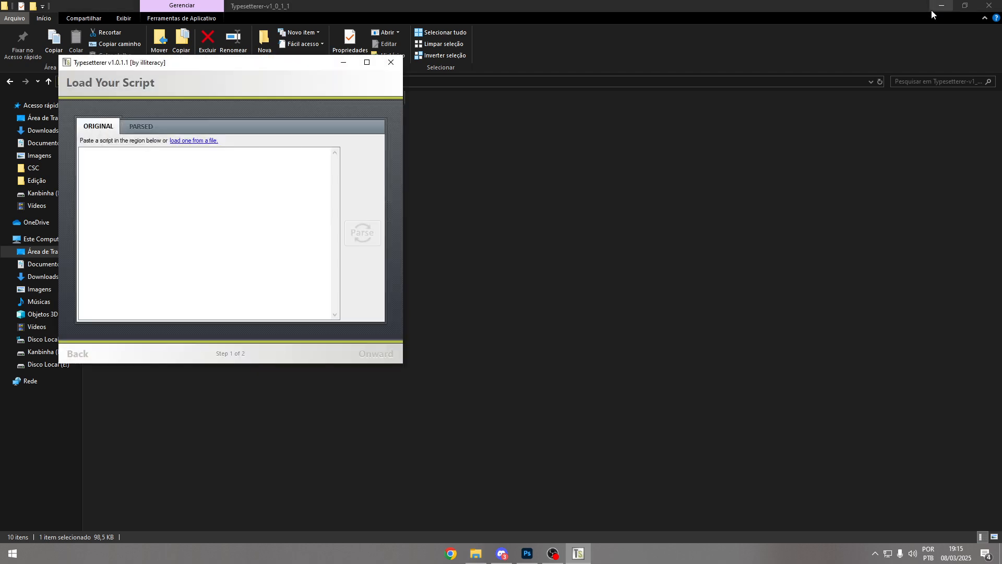
pyautogui.click(927, 6)
pyautogui.click(939, 5)
pyautogui.moveTo(298, 60); pyautogui.dragTo(314, 112)
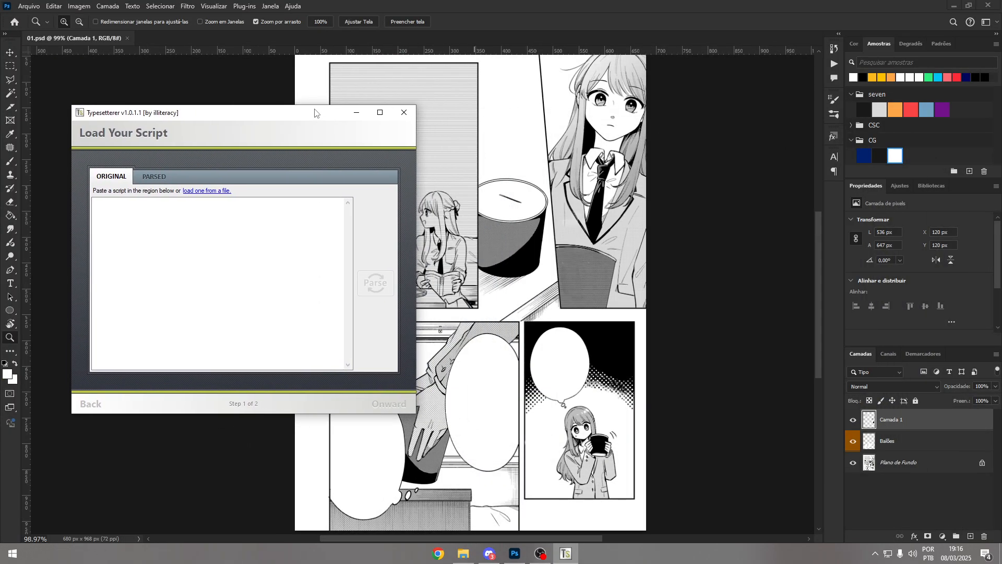
# - Open a blank Notepad document and place it beside the Typesetterer window
pyautogui.press('super+r')
pyautogui.press('Return')
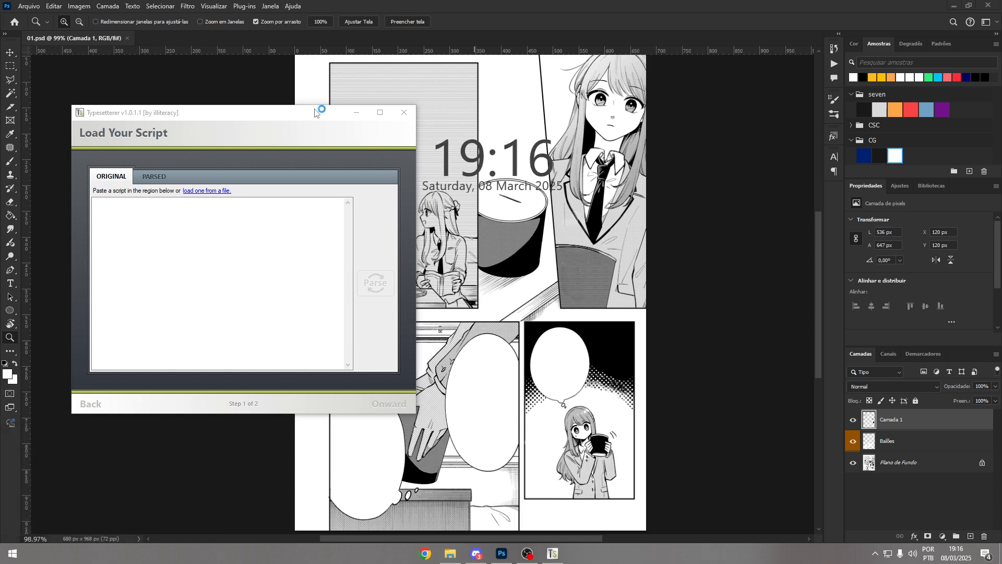
pyautogui.moveTo(208, 230); pyautogui.dragTo(636, 60)
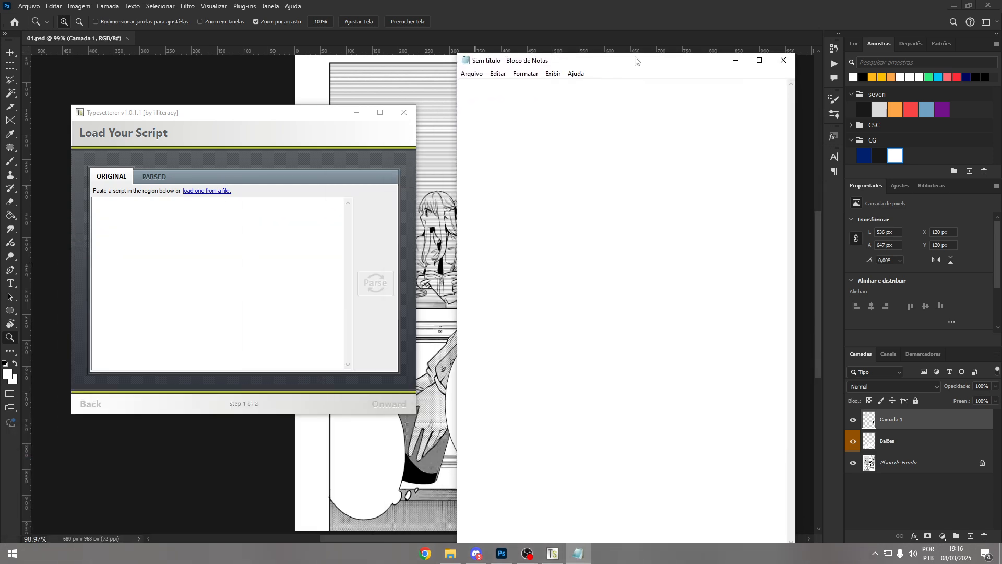
# - Check the page's file name in the Edição folder and enter page number 1 as the script's first line in Notepad
pyautogui.click(450, 553)
pyautogui.press('BackSpace')
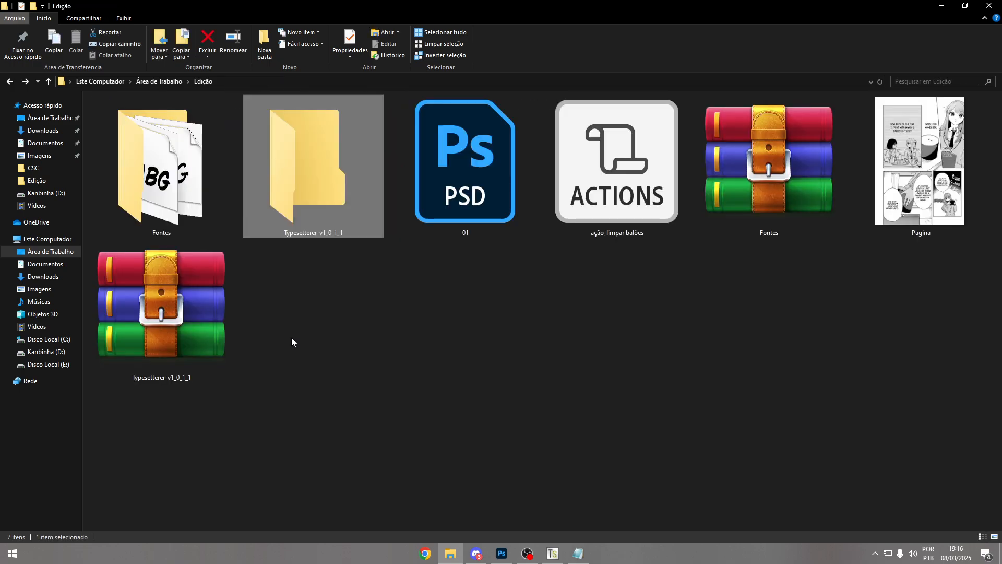
pyautogui.click(502, 554)
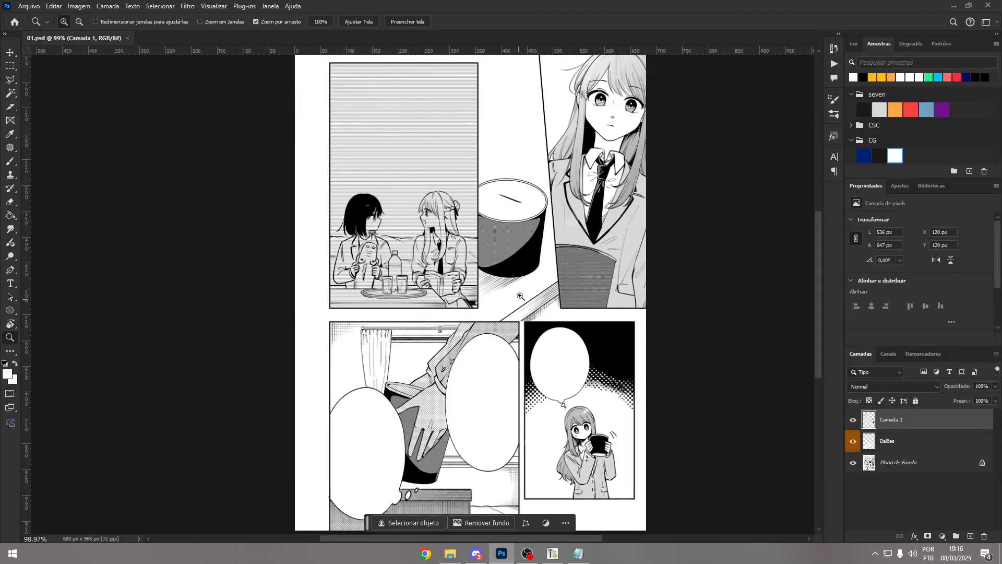
pyautogui.click(578, 554)
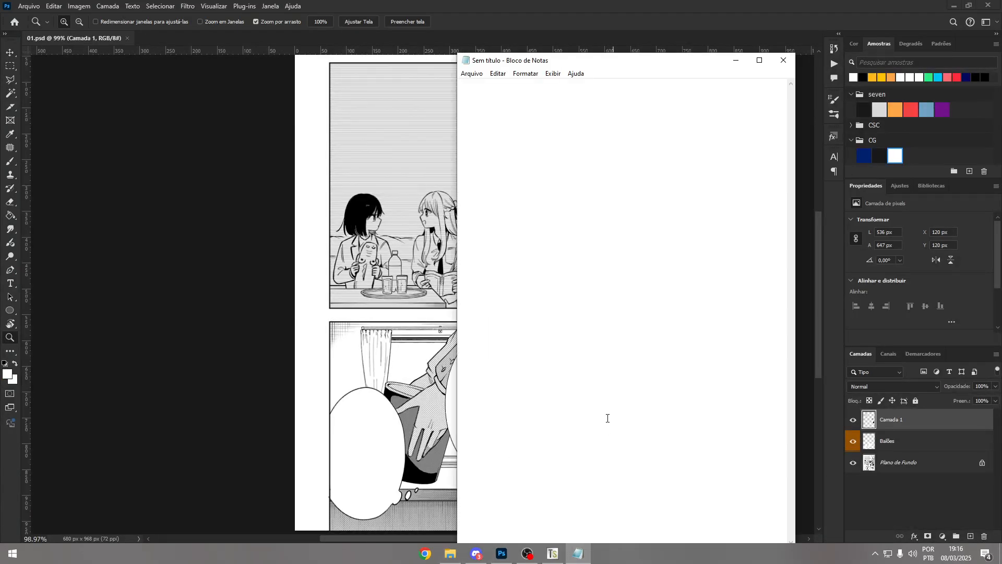
pyautogui.write('1')
# - Hide the Camada 1 and Balões layers of the manga page in Photoshop
pyautogui.click(545, 3)
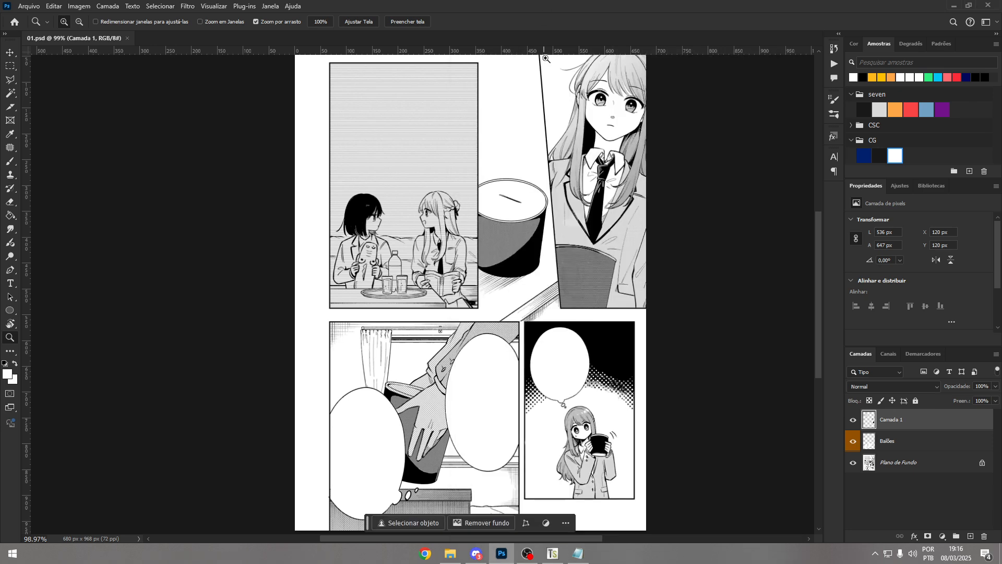
pyautogui.moveTo(543, 113); pyautogui.dragTo(530, 175)
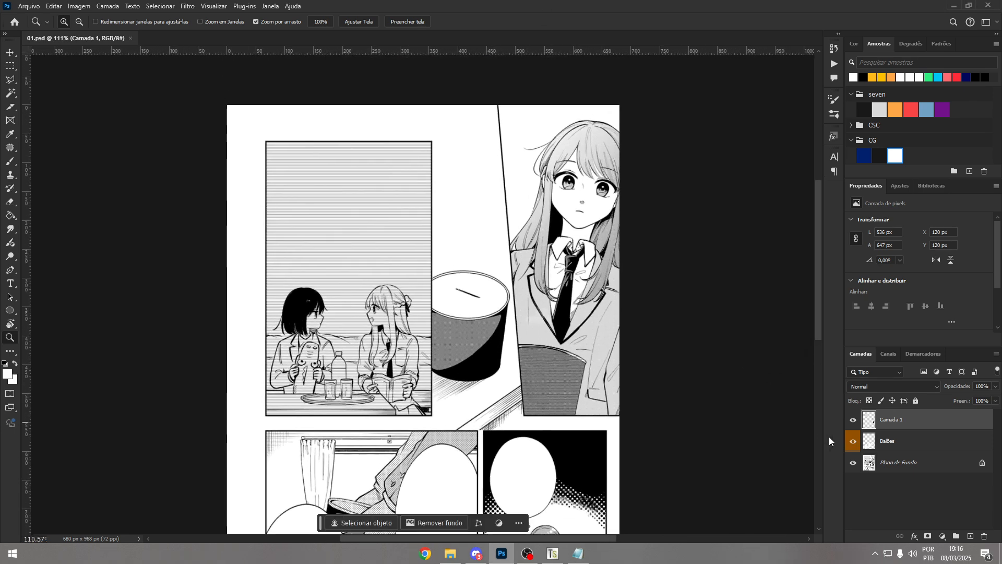
pyautogui.click(853, 420)
pyautogui.click(853, 441)
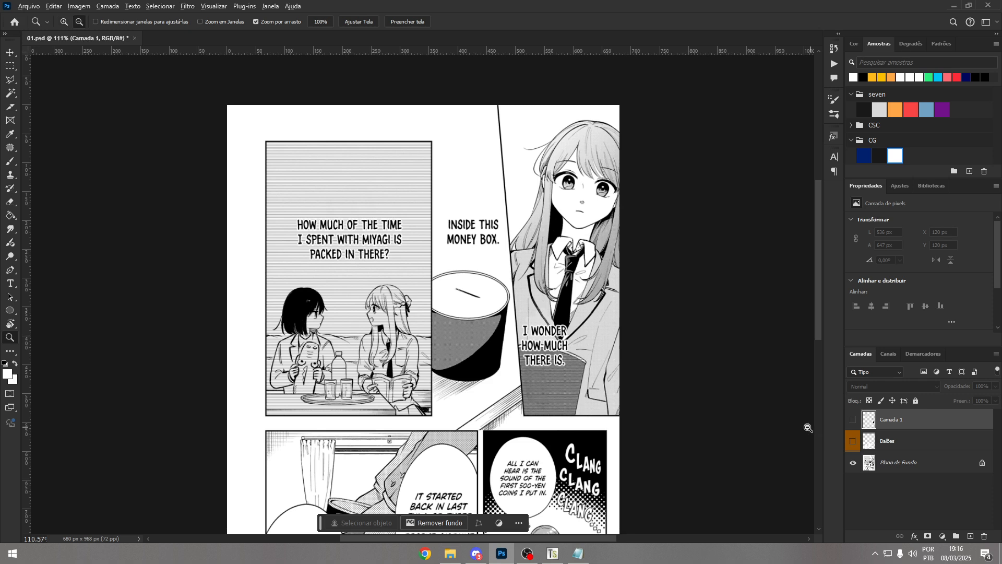
# - Write the script lines "Eu não acredito nisso" and "Dentro dessa caixa" below the page number in Notepad
pyautogui.hotkey('alt', 'Tab')
pyautogui.moveTo(503, 66); pyautogui.dragTo(661, 219)
pyautogui.press('Return')
pyautogui.write('Eu n')
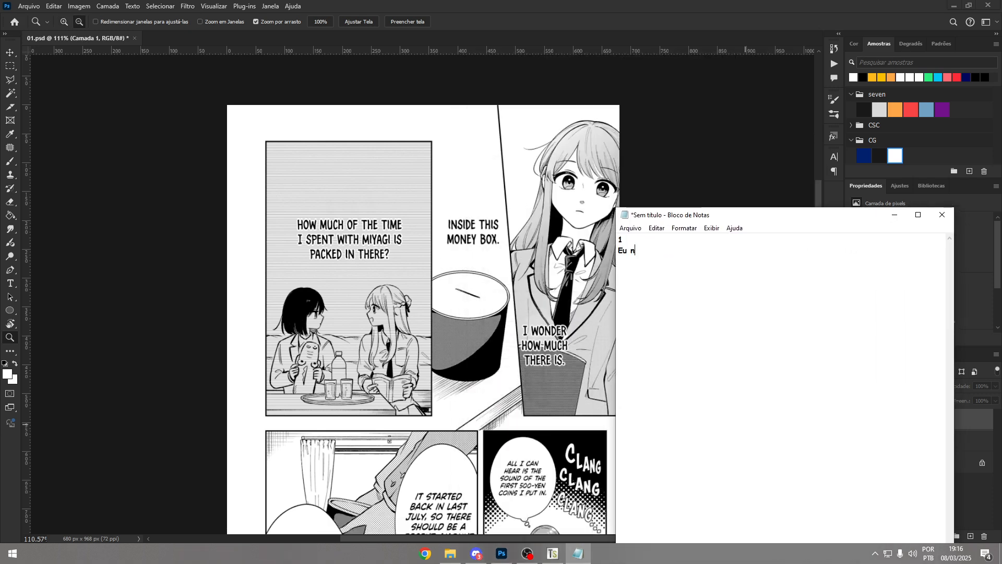
pyautogui.write('ão acredito nisso')
pyautogui.press('Return')
pyautogui.write('Dentro dessa caixa')
pyautogui.press('Return')
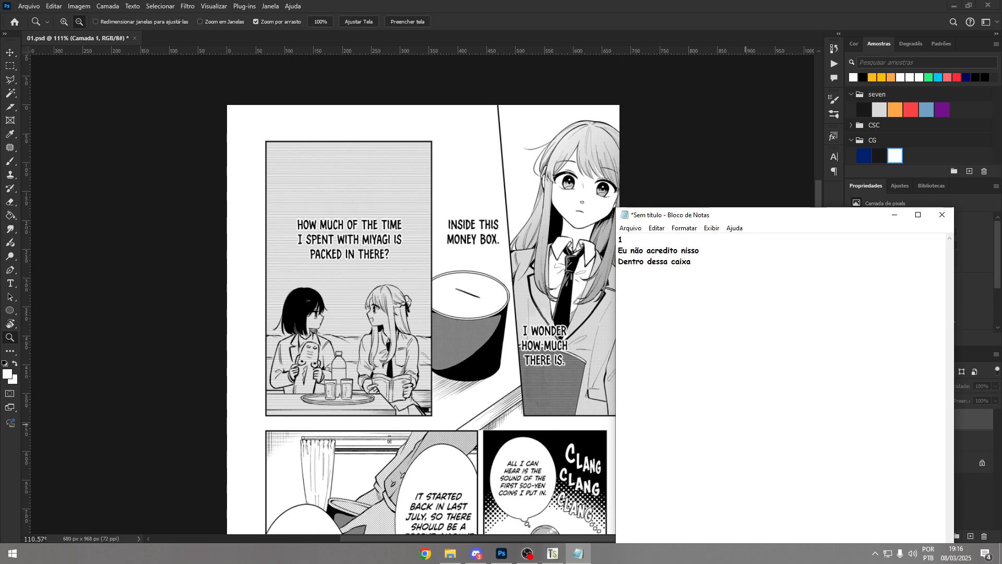
# - Add the lines "Tem um tutorial da Yabai", "Grava", "Grava", "Grava..." and "Eu achei isso tão genial", with blank lines between the balloon groups
pyautogui.write('Tem um tutoeral da YabaiGrava')
pyautogui.press('Return')
pyautogui.write('Grav')
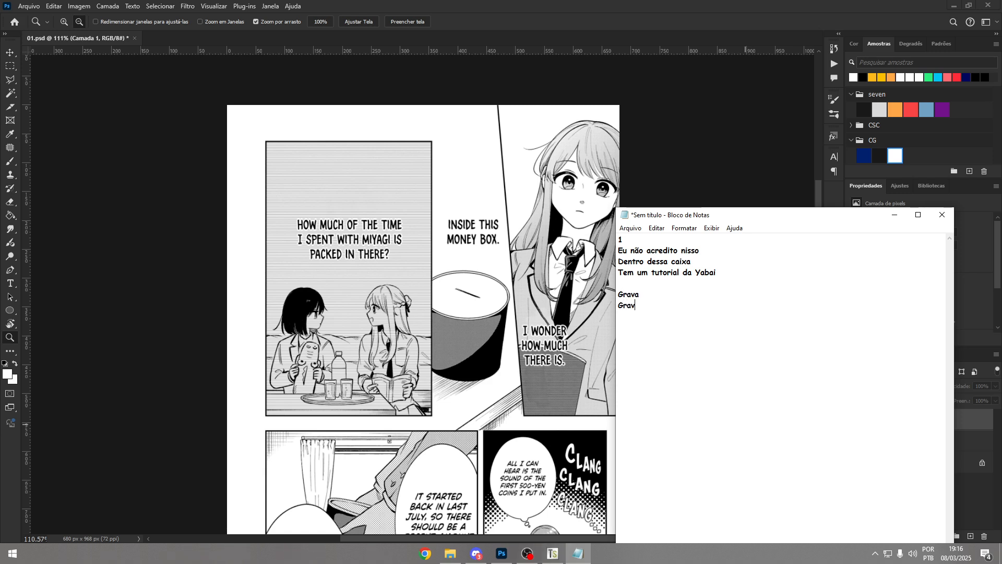
pyautogui.write('a')
pyautogui.press('Return')
pyautogui.write('Grava...')
pyautogui.press('Return')
pyautogui.write('Eu achei isso tão geniu')
# - Check the lower panels of the manga page and add a separate script line "HMMM..."
pyautogui.click(382, 121)
pyautogui.scroll(-3, 448, 130)
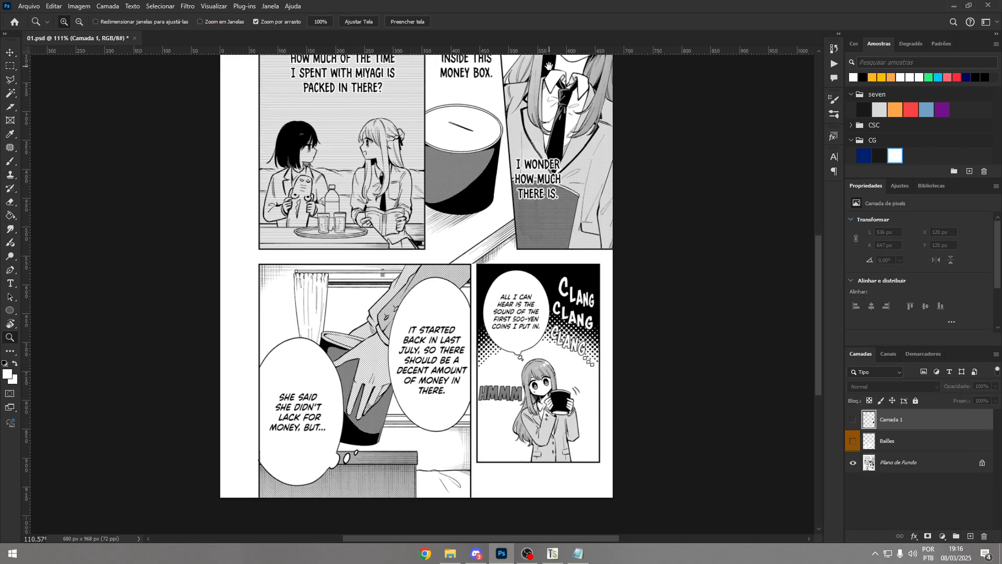
pyautogui.hotkey('alt', 'Tab')
pyautogui.press('Return')
pyautogui.press('Return')
pyautogui.write('Hm')
pyautogui.press('BackSpace')
pyautogui.press('BackSpace')
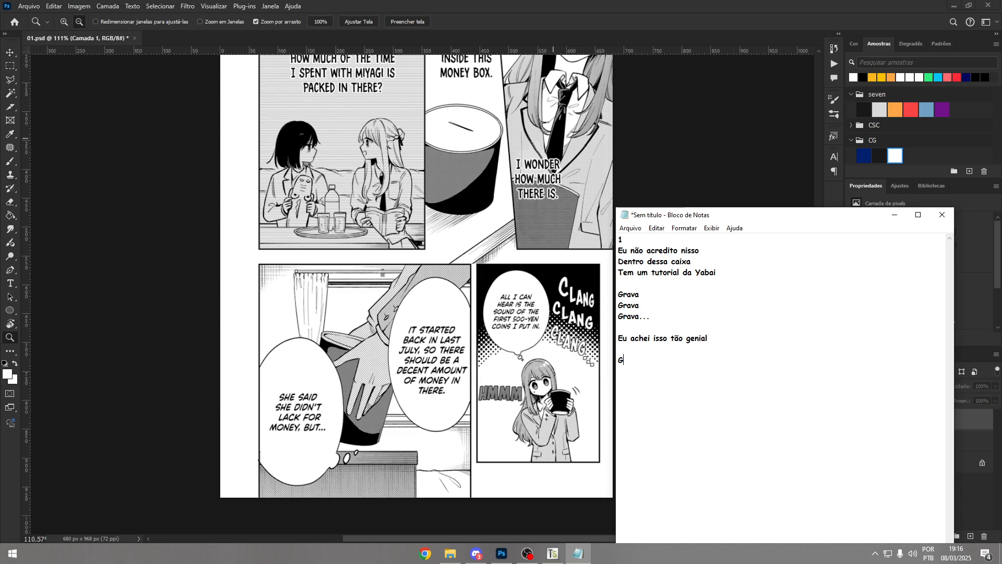
pyautogui.write('HMMM....')
# - Add the closing lines "Bom, vou pegar esse video" and "E fazer as melhores edições do mundo." to the script
pyautogui.write('Bom, vou pegar')
pyautogui.write(' esse vide')
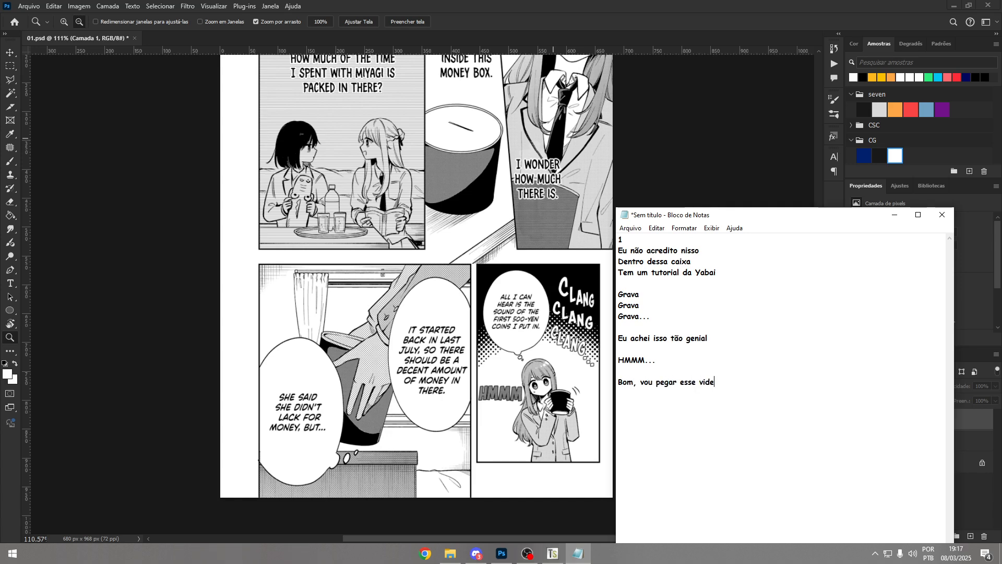
pyautogui.write('o')
pyautogui.press('Return')
pyautogui.write('E fazer as melhores ediç~')
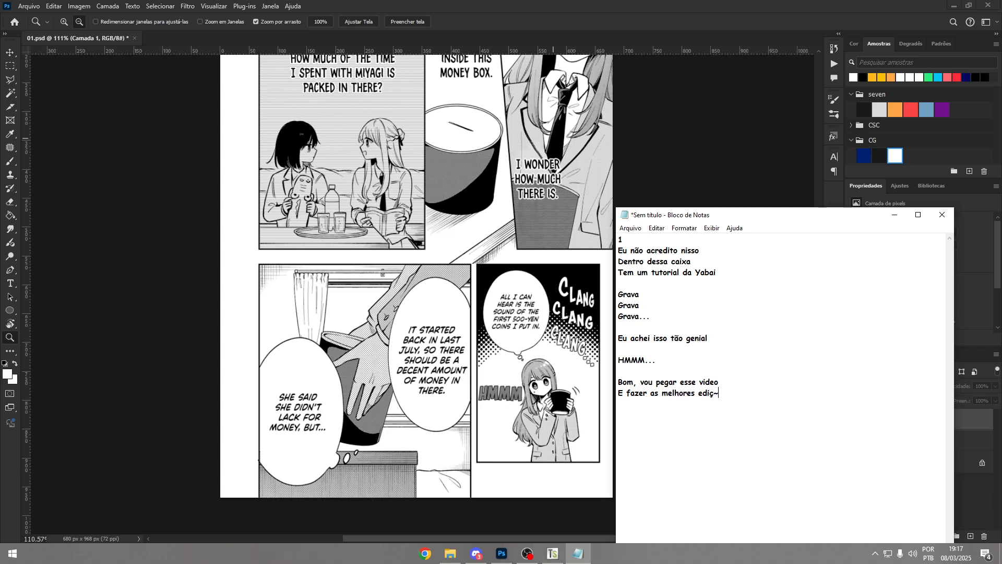
pyautogui.press('BackSpace')
pyautogui.write('ões do mundo.')
# - Punctuate the script: a period after "video" and "genial", an exclamation mark after "Yabai", and an ellipsis after "nisso"
pyautogui.click(777, 381)
pyautogui.write('.')
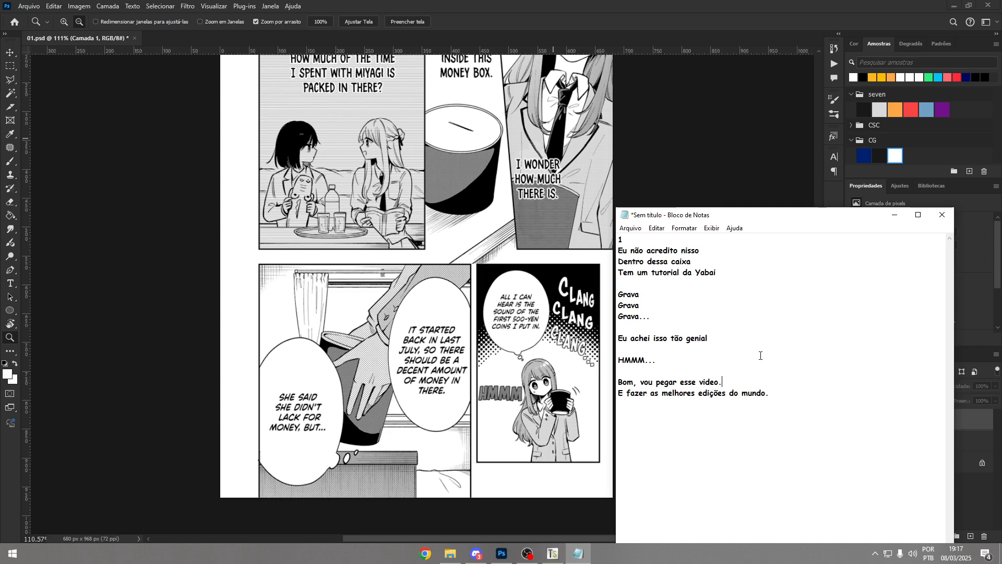
pyautogui.click(744, 269)
pyautogui.click(722, 255)
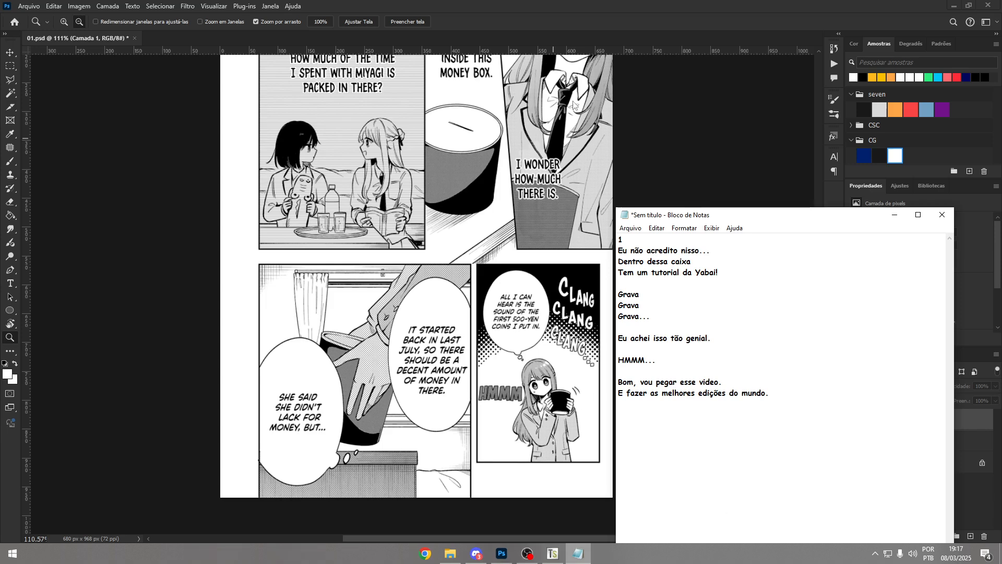
# - Review the top of the manga page and add page number 2 below the script's last line
pyautogui.click(578, 553)
pyautogui.moveTo(577, 182); pyautogui.dragTo(565, 305)
pyautogui.click(578, 553)
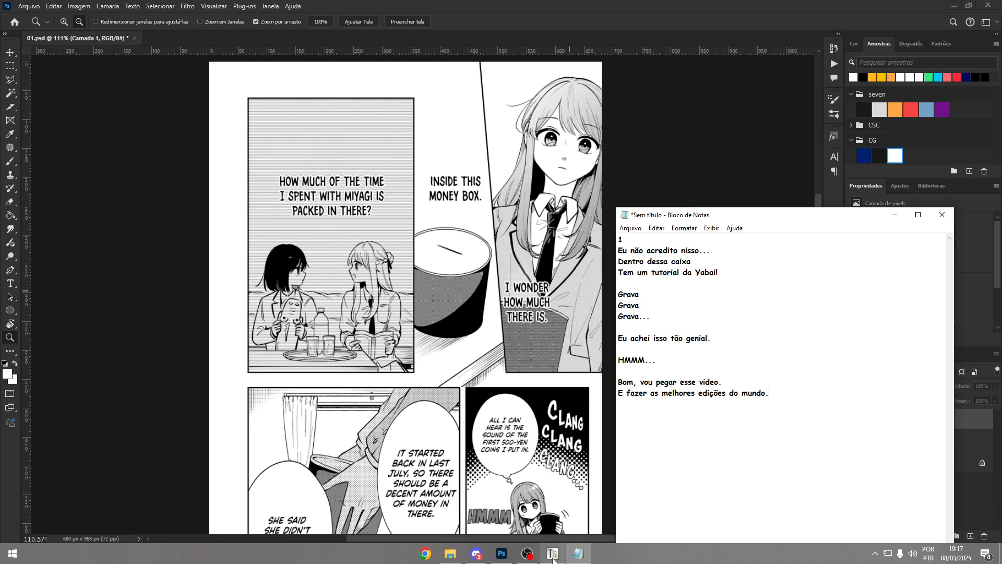
pyautogui.press('Return')
pyautogui.click(374, 4)
pyautogui.click(578, 553)
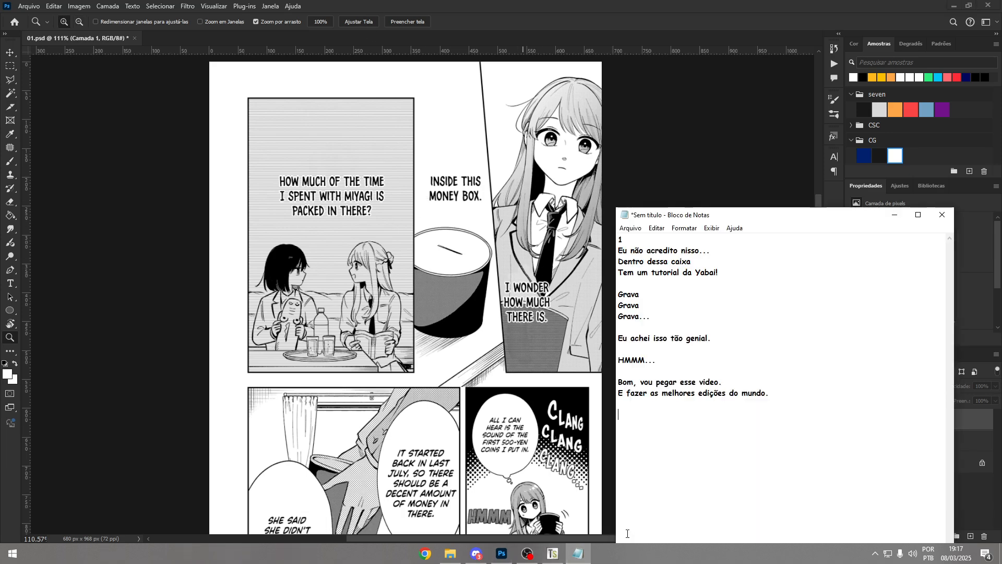
pyautogui.write('2')
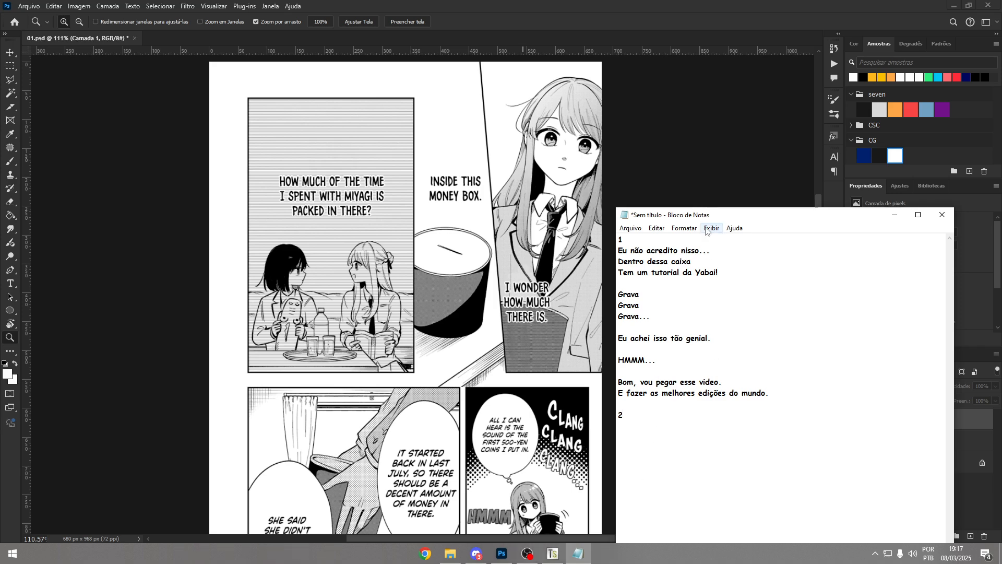
# - Copy the lines from "Eu achei isso tão genial." to the end of page 1 and paste them under page number 2
pyautogui.moveTo(710, 222); pyautogui.dragTo(684, 148)
pyautogui.moveTo(750, 314); pyautogui.dragTo(592, 263)
pyautogui.hotkey('ctrl', 'c')
pyautogui.hotkey('ctrl', 'End')
pyautogui.press('Return')
pyautogui.hotkey('ctrl', 'v')
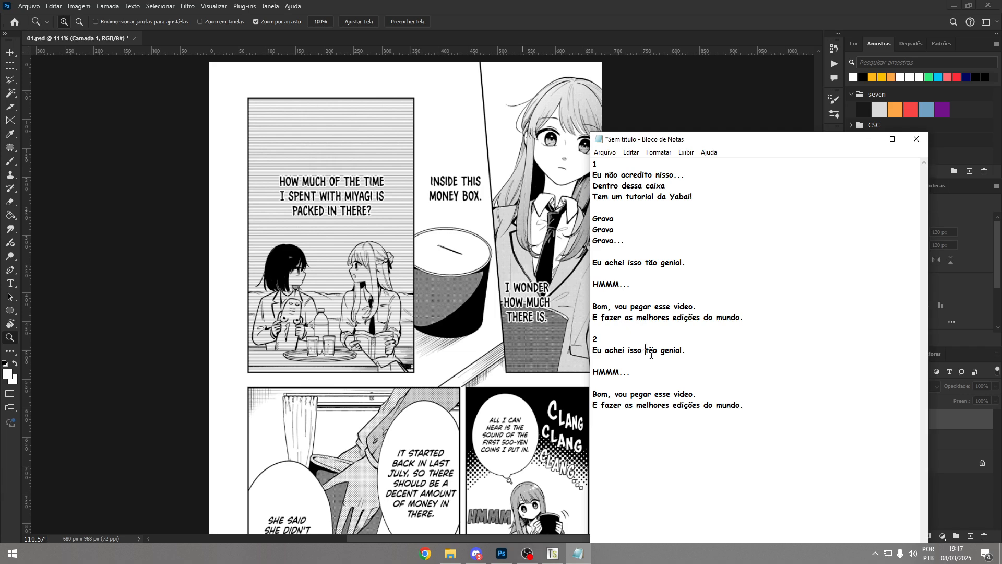
# - Insert filler characters into the page 2 lines and delete the whole page 2 section
pyautogui.write('as adf')
pyautogui.click(637, 395)
pyautogui.write('gdfsh')
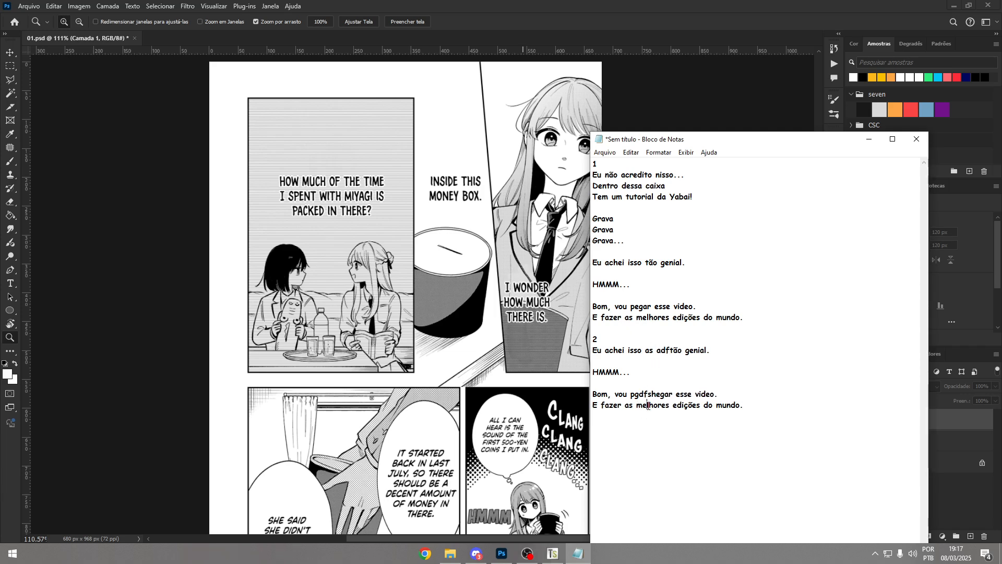
pyautogui.click(648, 406)
pyautogui.write('hjkl')
pyautogui.moveTo(763, 429); pyautogui.dragTo(570, 343)
pyautogui.press('BackSpace')
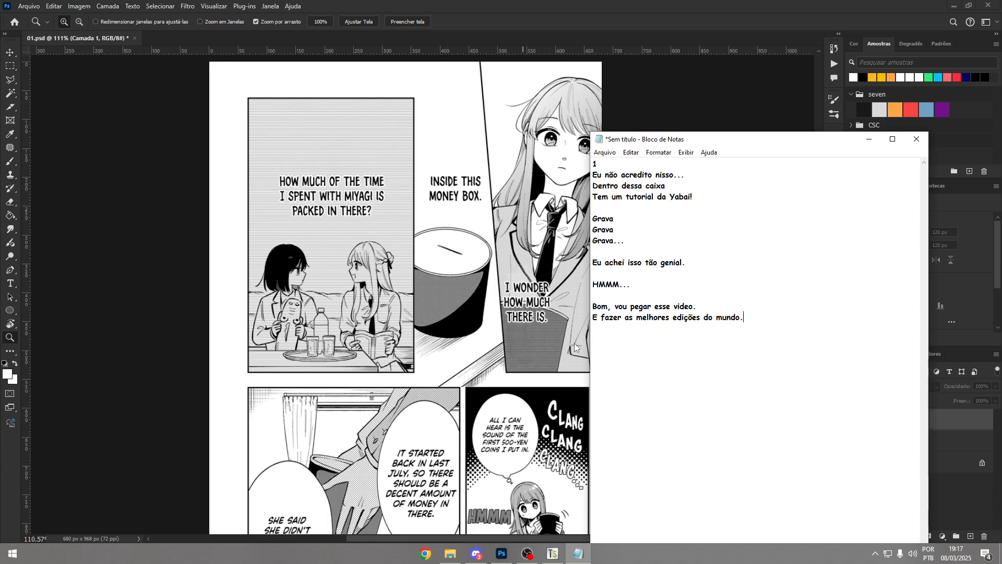
# - Copy the whole Notepad script into Typesetterer's original script area and parse it
pyautogui.hotkey('ctrl', 'a')
pyautogui.click(553, 553)
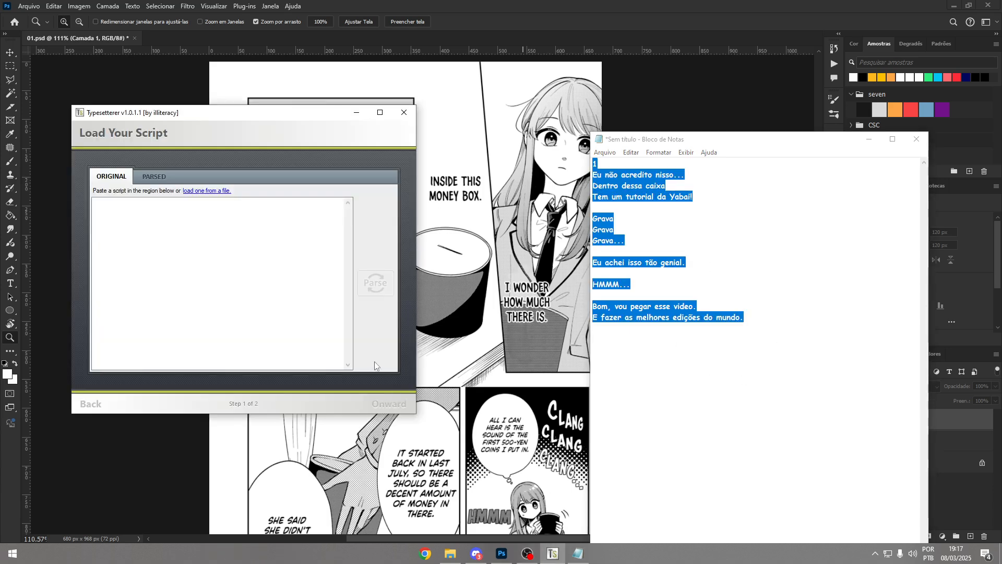
pyautogui.click(262, 271)
pyautogui.hotkey('ctrl', 'v')
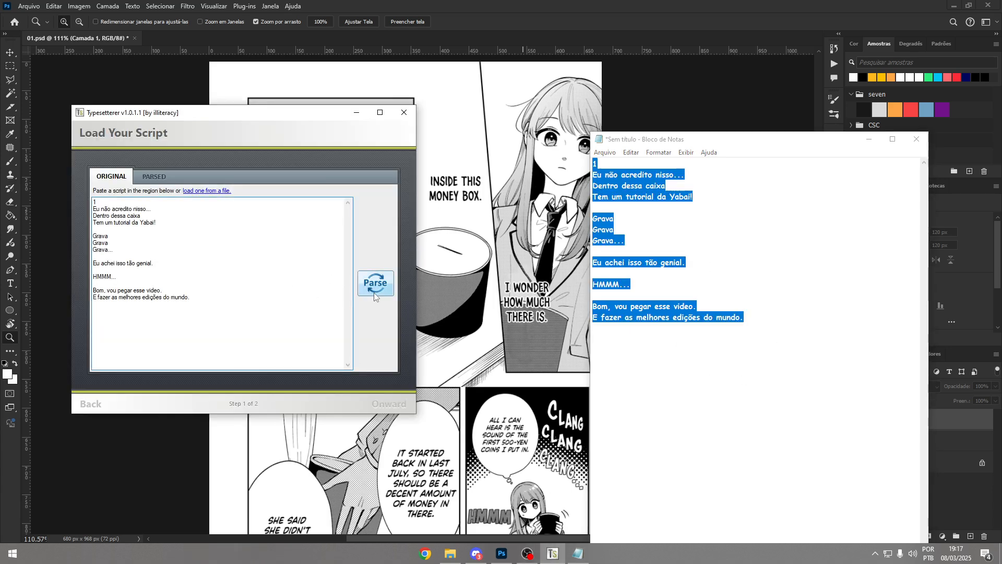
pyautogui.hotkey('ctrl', 'a')
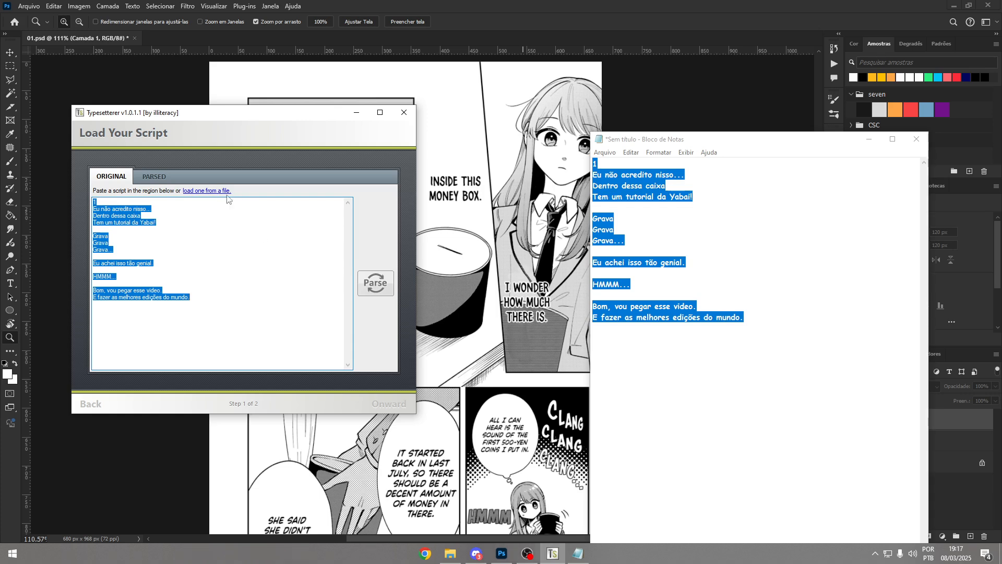
pyautogui.click(376, 285)
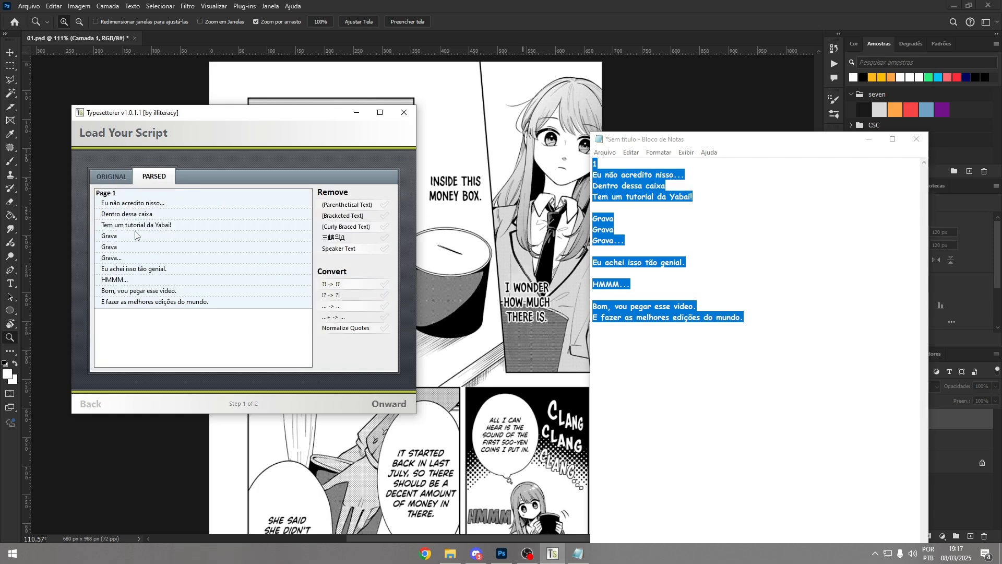
# - Append test pages 5, 6 and 11 with the lines "oi", "ola" and "tudo bem" to the original script and parse it
pyautogui.moveTo(599, 163); pyautogui.dragTo(541, 165)
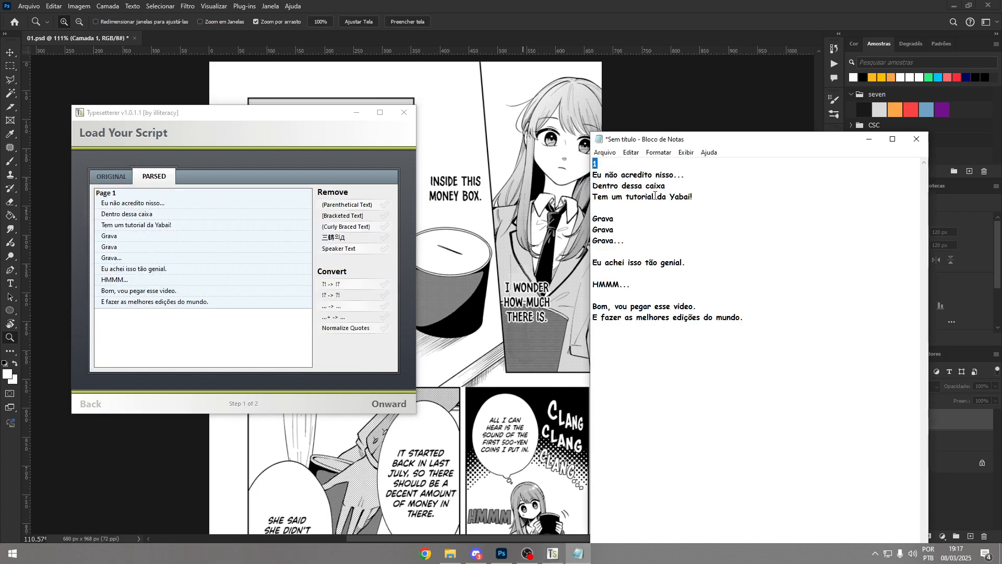
pyautogui.click(111, 177)
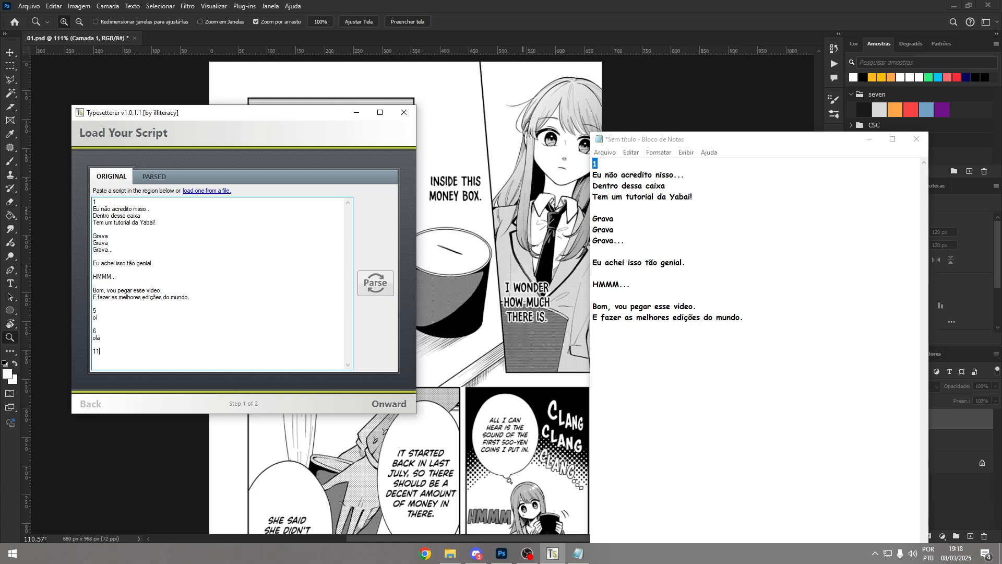
pyautogui.write('do bem')
pyautogui.click(375, 283)
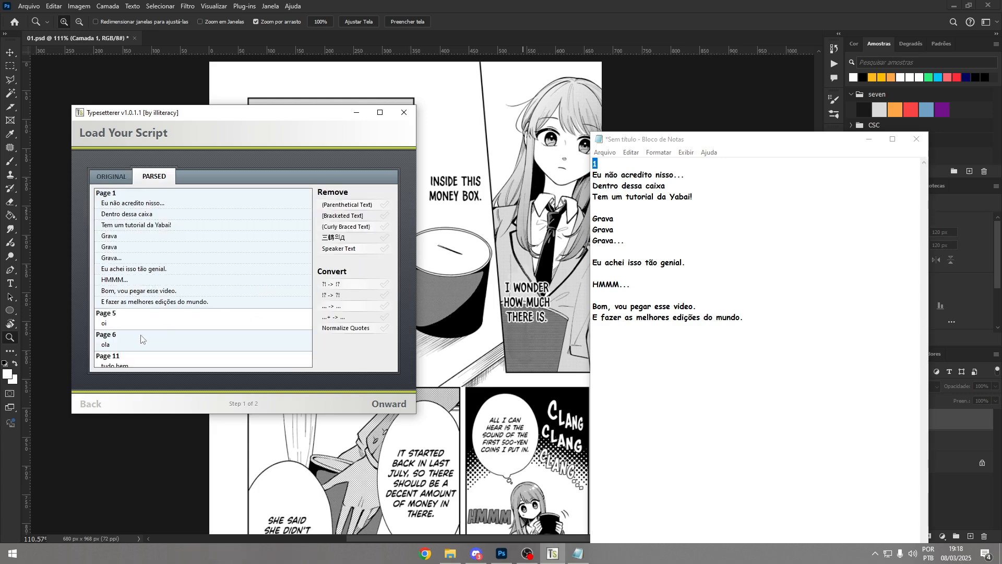
# - Delete test pages 5, 6 and 11 from the original script and parse it again
pyautogui.click(111, 178)
pyautogui.moveTo(112, 351); pyautogui.dragTo(89, 306)
pyautogui.press('BackSpace')
pyautogui.moveTo(156, 313); pyautogui.dragTo(85, 316)
pyautogui.press('BackSpace')
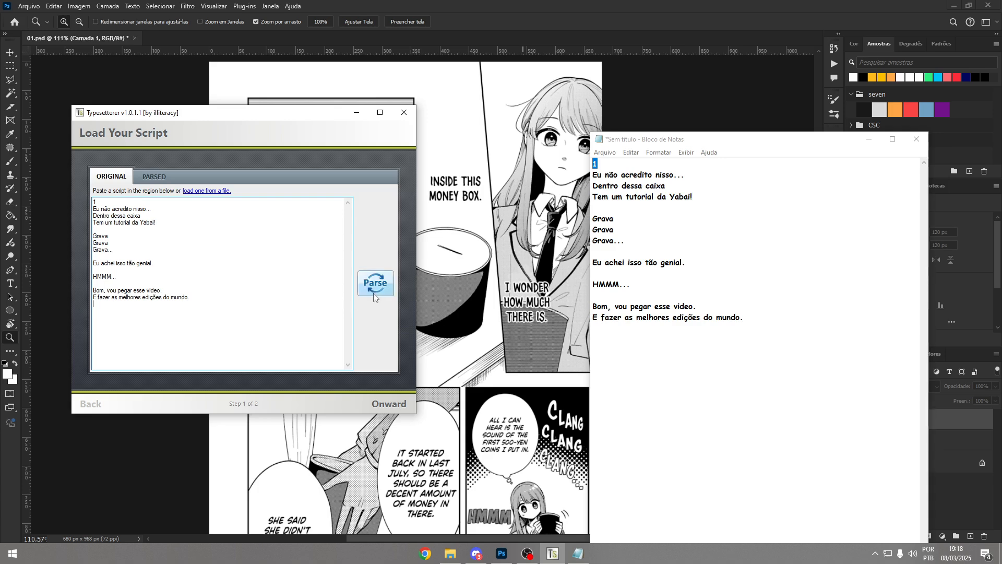
pyautogui.click(374, 295)
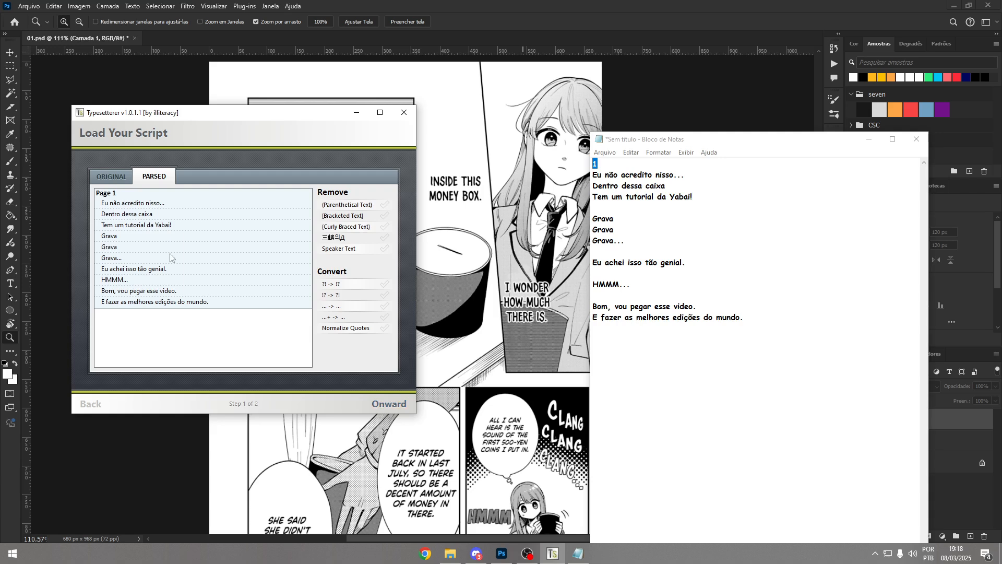
# - Return to the original script, parse it once more, and continue to linking the script pages with their PSDs
pyautogui.click(111, 178)
pyautogui.click(376, 283)
pyautogui.click(405, 409)
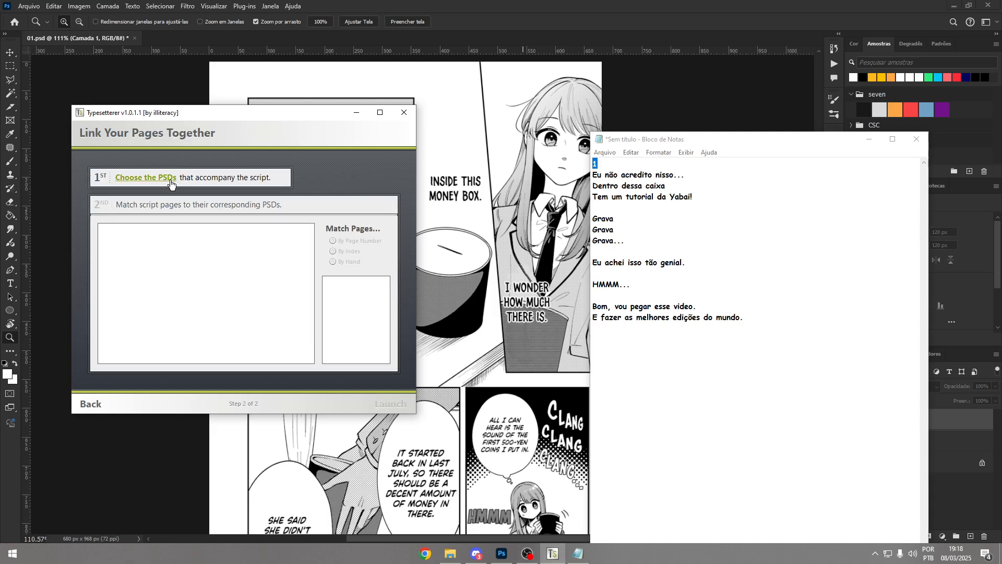
pyautogui.click(450, 554)
pyautogui.click(448, 198)
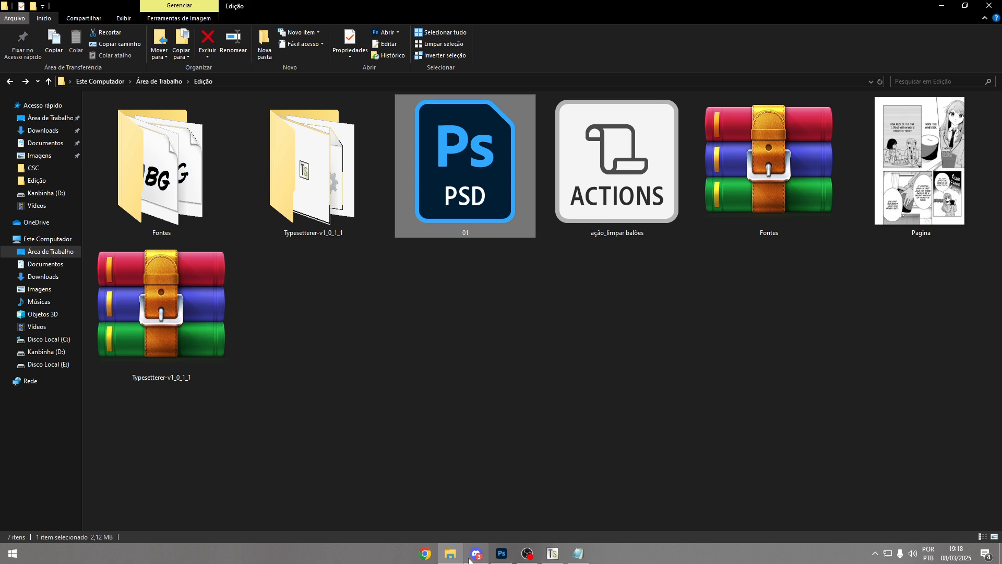
pyautogui.click(553, 554)
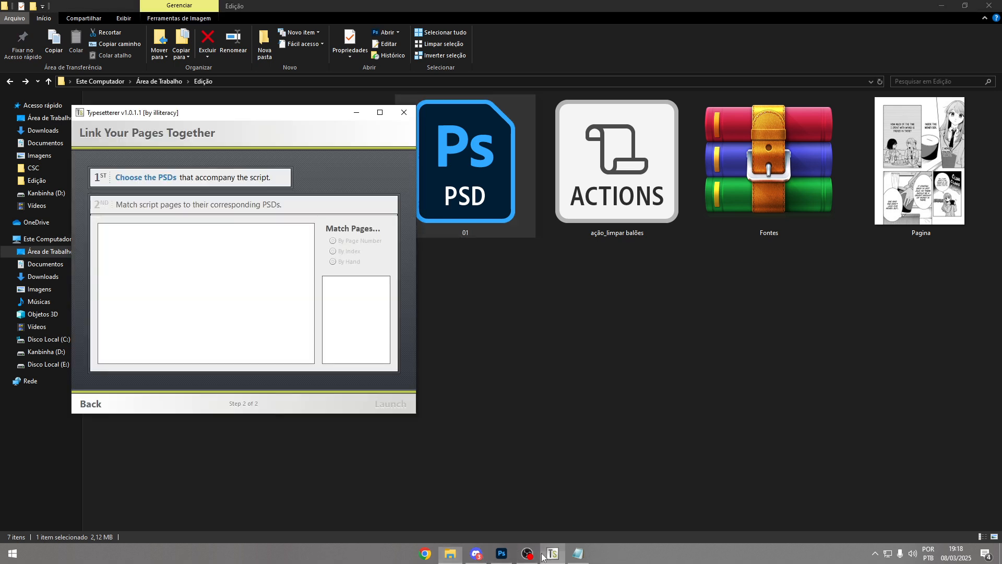
pyautogui.click(154, 179)
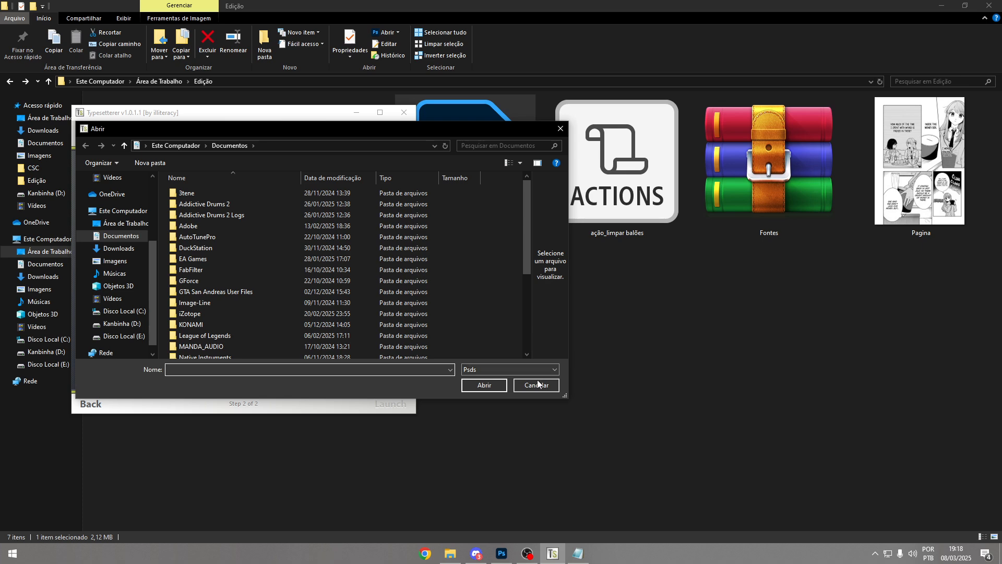
pyautogui.click(538, 384)
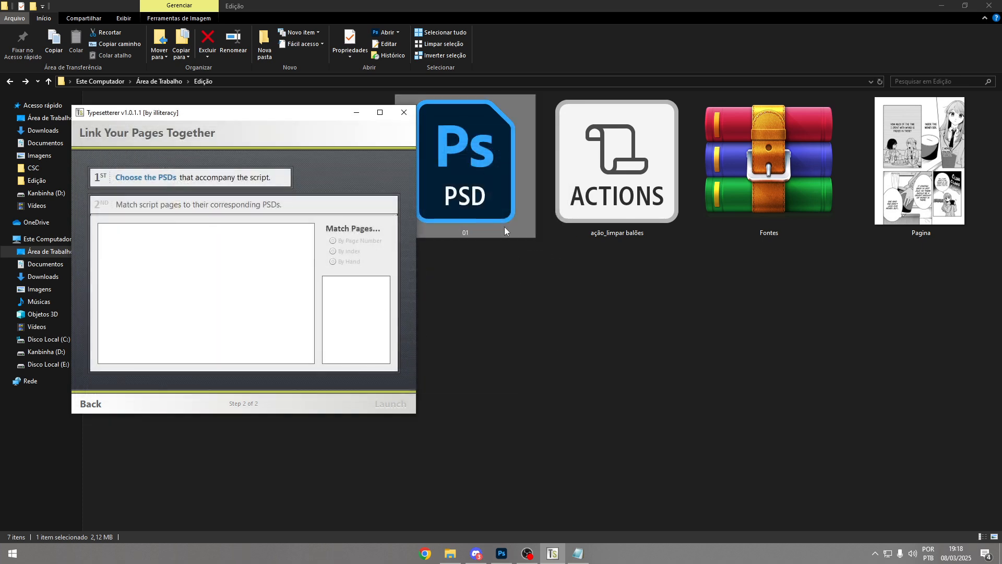
# - Copy the Edição folder's path from File Explorer and use it to choose 01.psd as the PSD accompanying the script
pyautogui.click(161, 180)
pyautogui.click(371, 83)
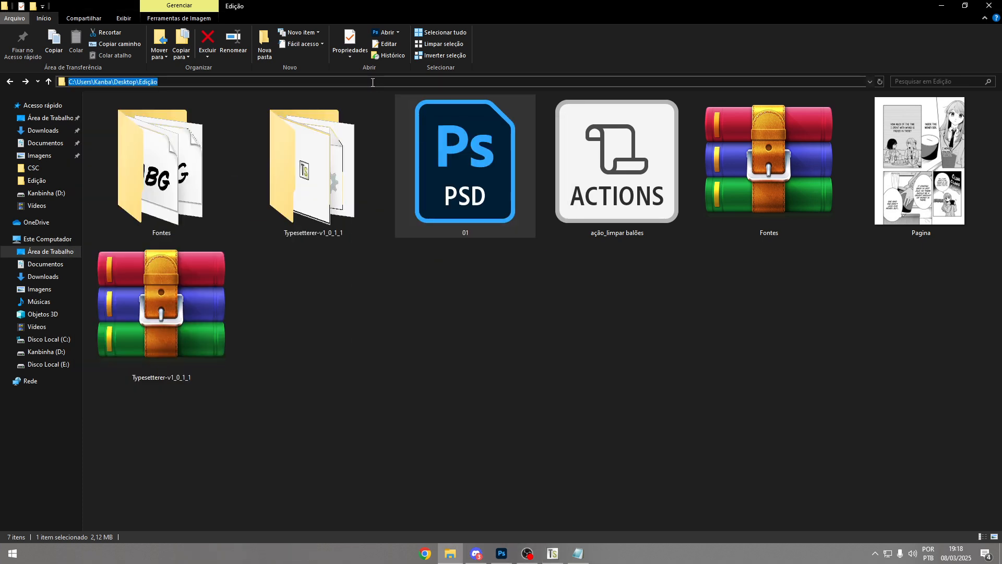
pyautogui.hotkey('ctrl', 'c')
pyautogui.hotkey('alt', 'Tab')
pyautogui.click(361, 145)
pyautogui.hotkey('ctrl', 'v')
pyautogui.press('Return')
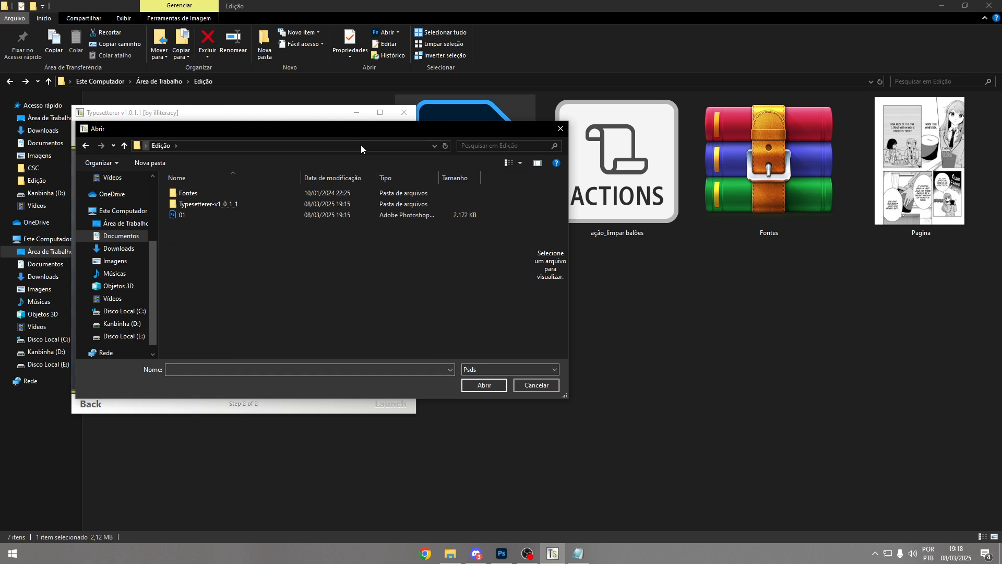
pyautogui.click(295, 215)
pyautogui.press('Return')
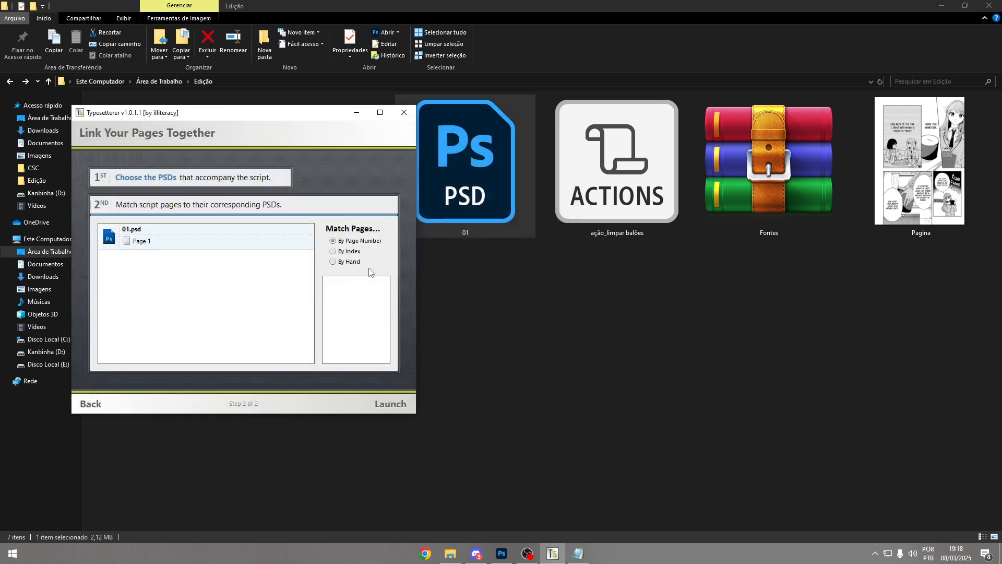
# - Go back to the original script and change its page number to 5
pyautogui.click(576, 555)
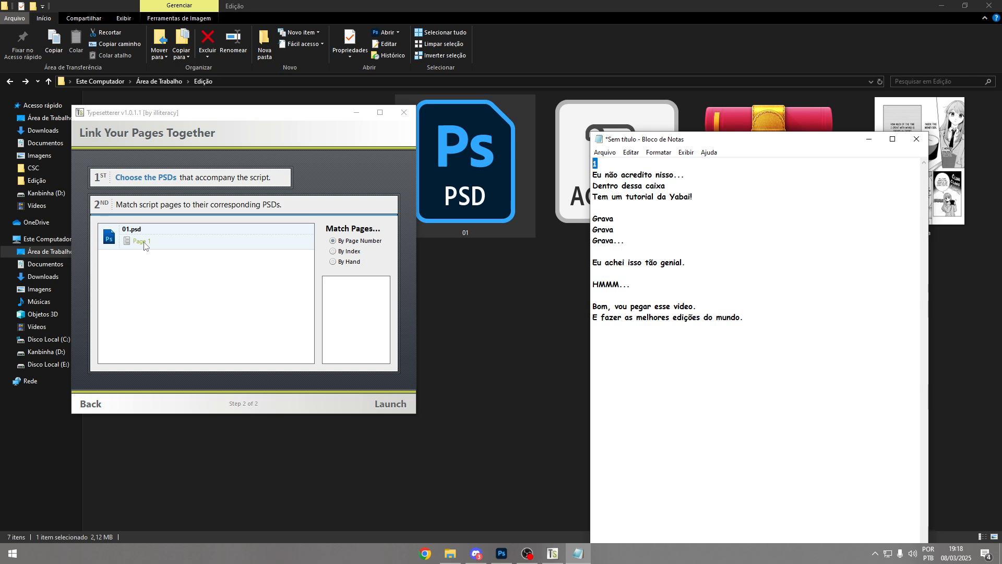
pyautogui.click(91, 404)
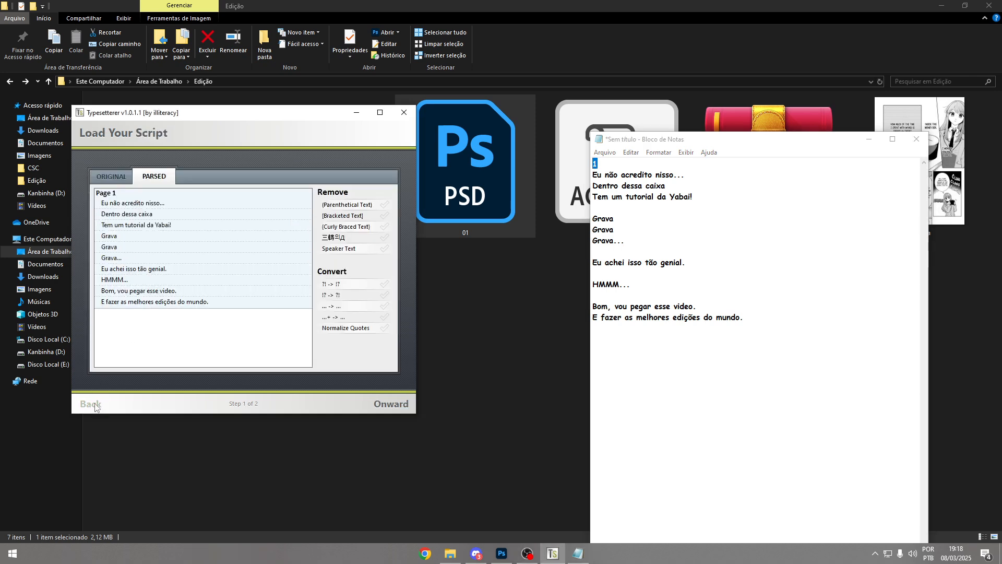
pyautogui.click(112, 176)
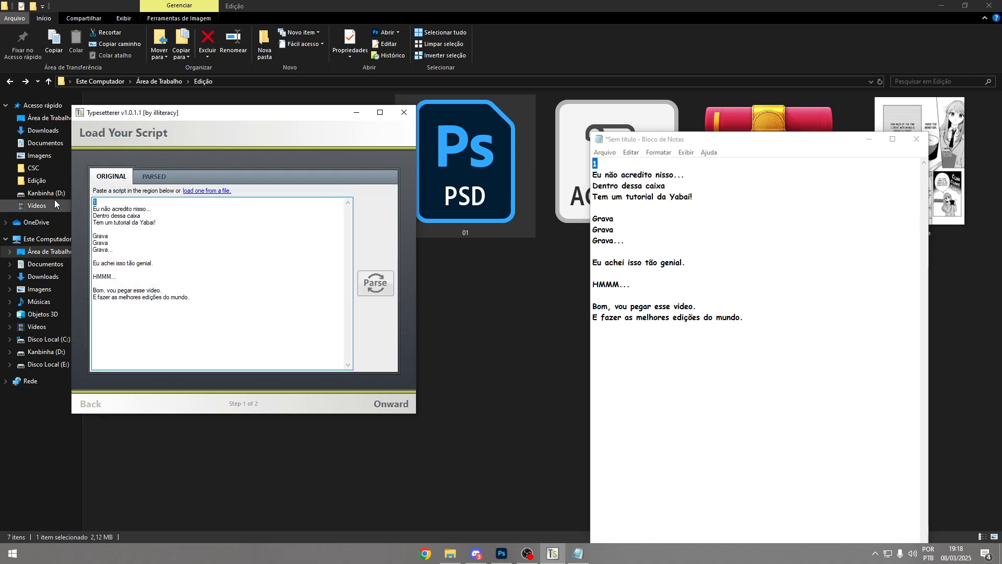
pyautogui.write('5')
pyautogui.press('Return')
pyautogui.press('BackSpace')
# - Insert a test page 1 with the line "Oi tudo bem" above page 5 in the original script
pyautogui.press('Left')
pyautogui.press('Return')
pyautogui.press('Return')
pyautogui.press('Up')
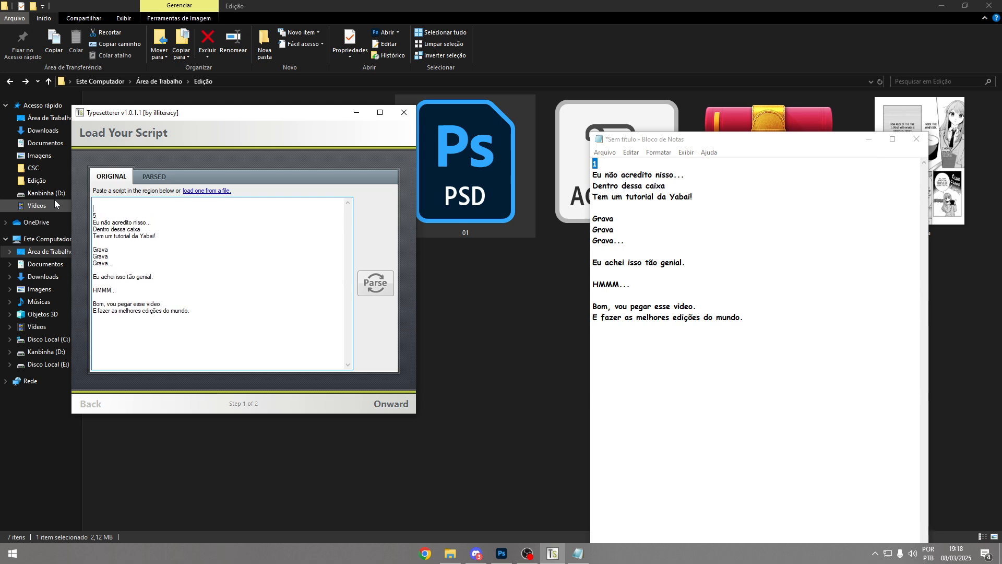
pyautogui.write('1')
pyautogui.press('Return')
pyautogui.write('Oi tudo bem')
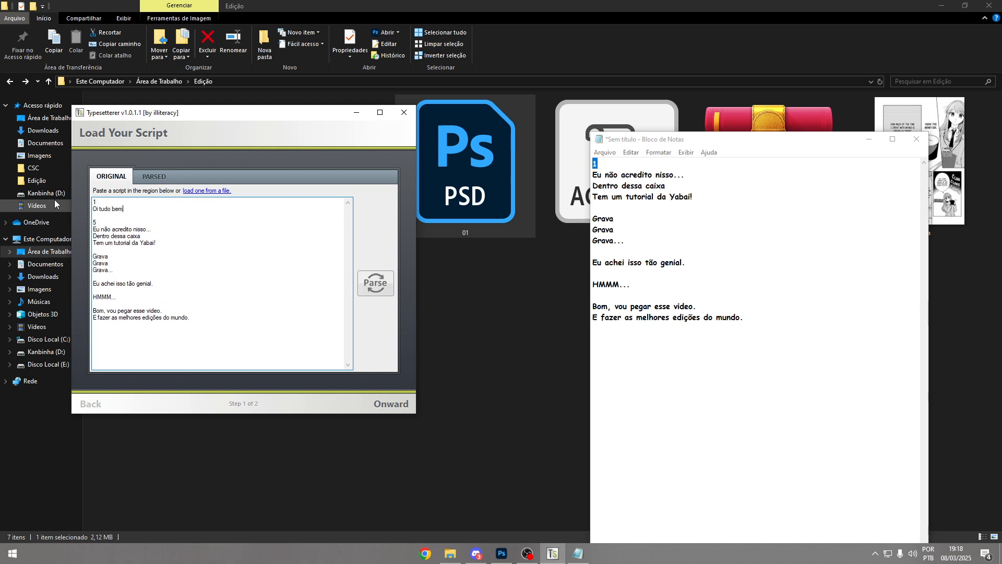
# - Parse the two-page script, continue to page linking, and match Page 5 to 01.psd by hand
pyautogui.click(375, 283)
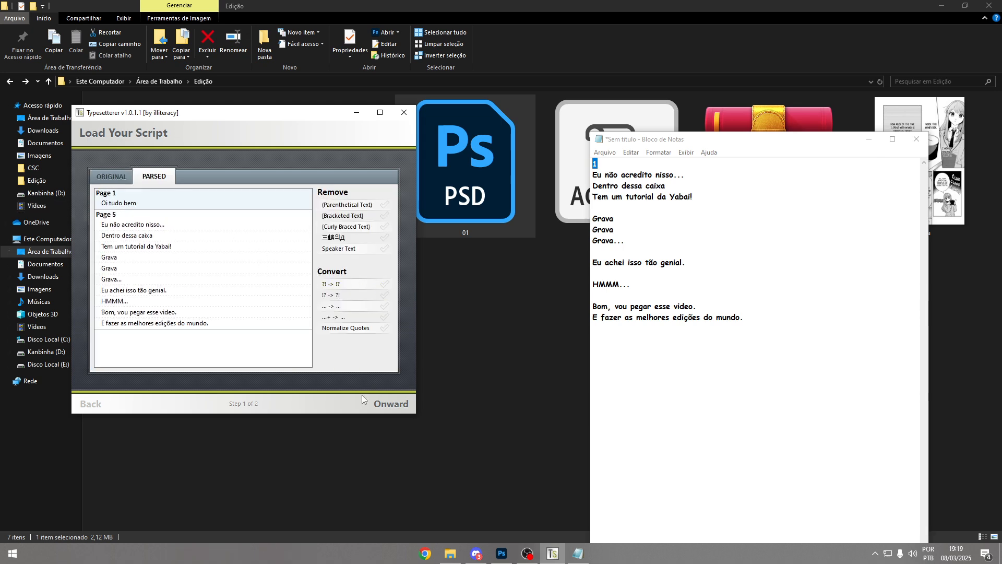
pyautogui.click(387, 403)
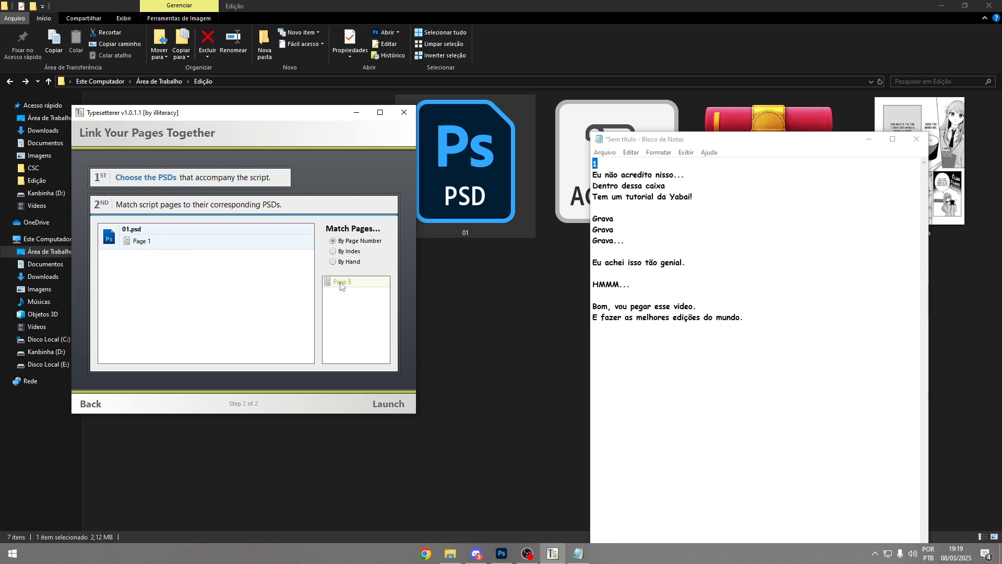
pyautogui.moveTo(340, 282); pyautogui.dragTo(175, 252)
pyautogui.moveTo(340, 282)
pyautogui.mouseDown()
pyautogui.moveTo(149, 241)
pyautogui.moveTo(338, 300)
pyautogui.mouseUp()
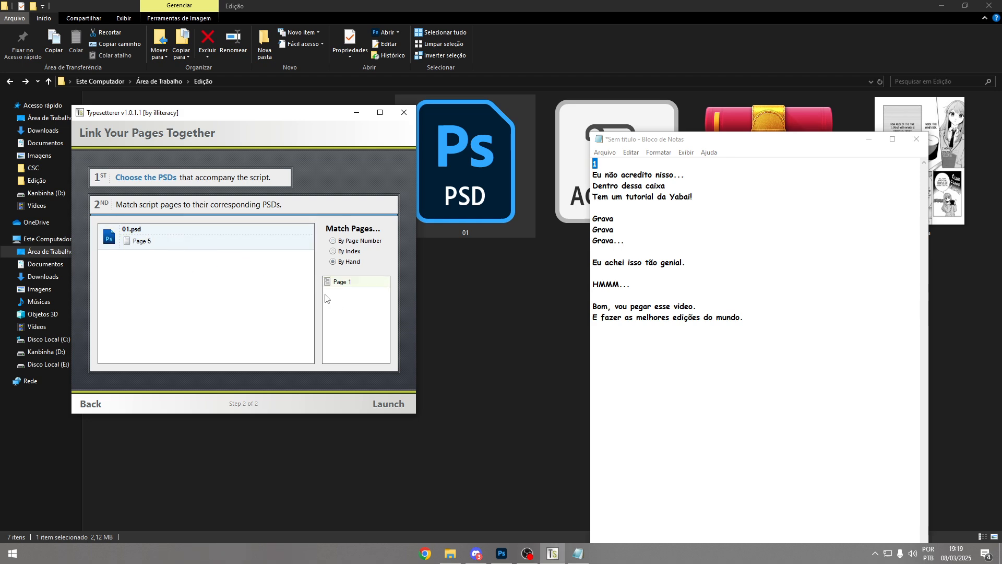
# - Remove the test page from the original script, number the remaining page 1, parse it and continue to page linking
pyautogui.click(91, 404)
pyautogui.click(114, 181)
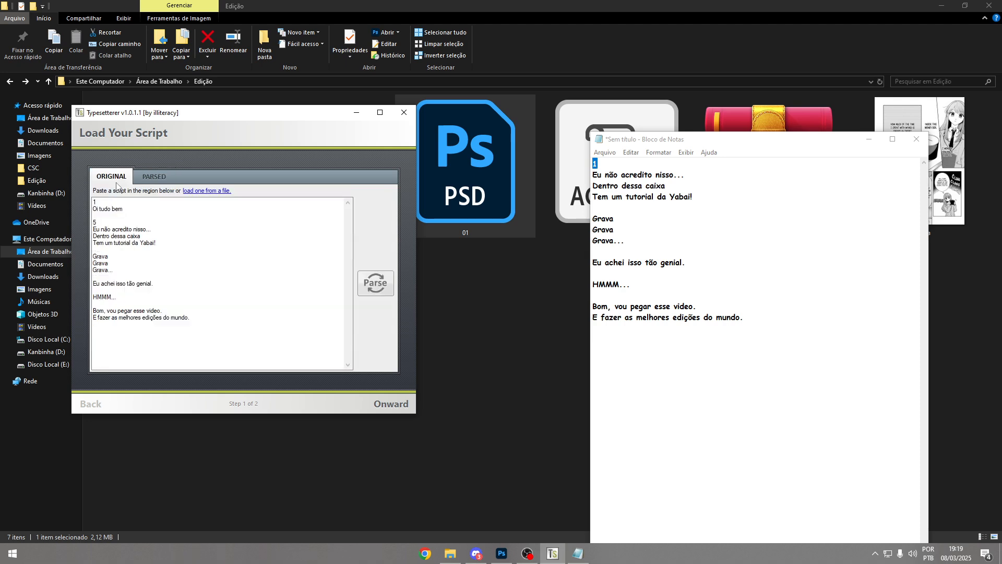
pyautogui.moveTo(118, 223); pyautogui.dragTo(40, 176)
pyautogui.press('BackSpace')
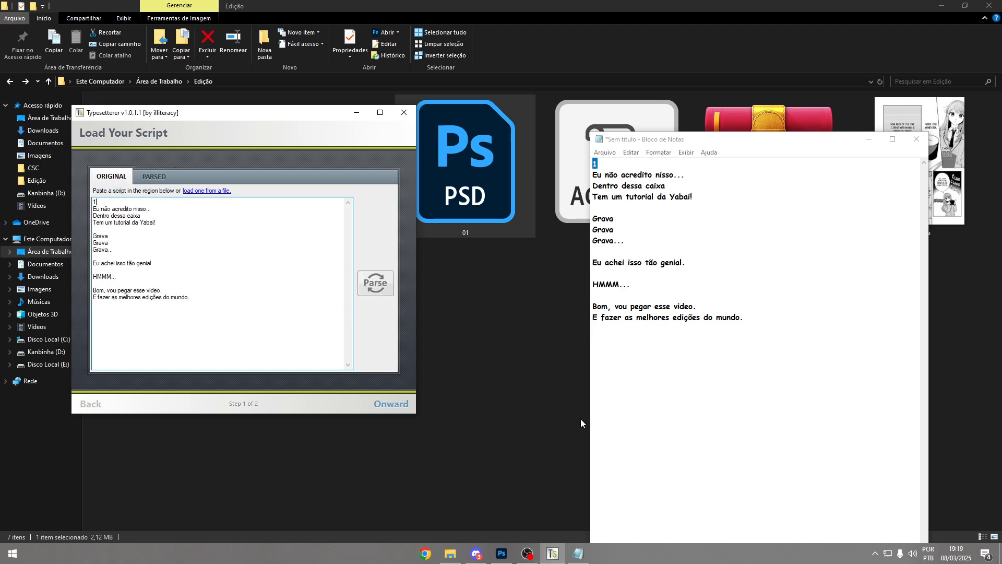
pyautogui.click(376, 284)
pyautogui.click(391, 392)
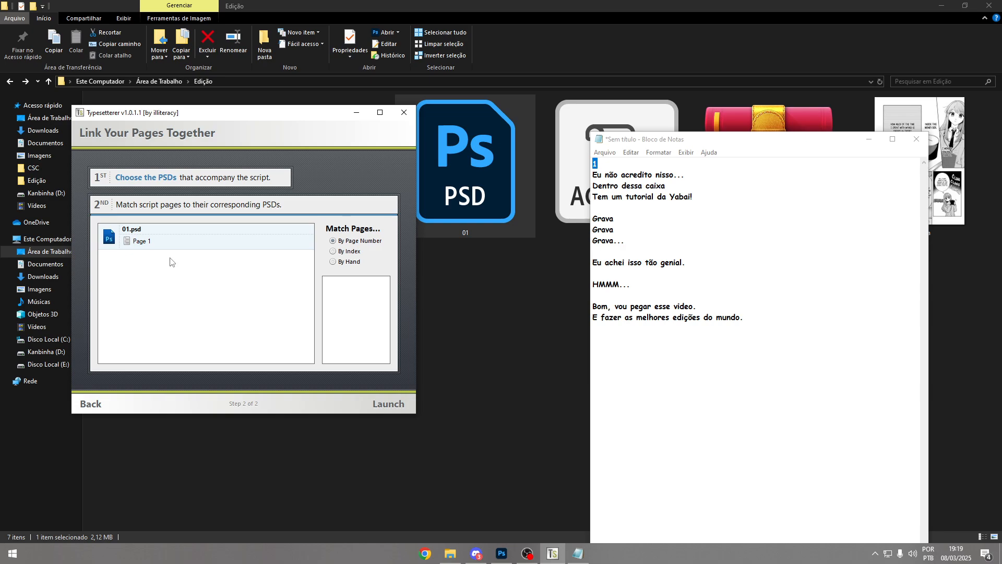
# - Switch to Photoshop, close the open 01.psd document and minimize the program
pyautogui.click(505, 546)
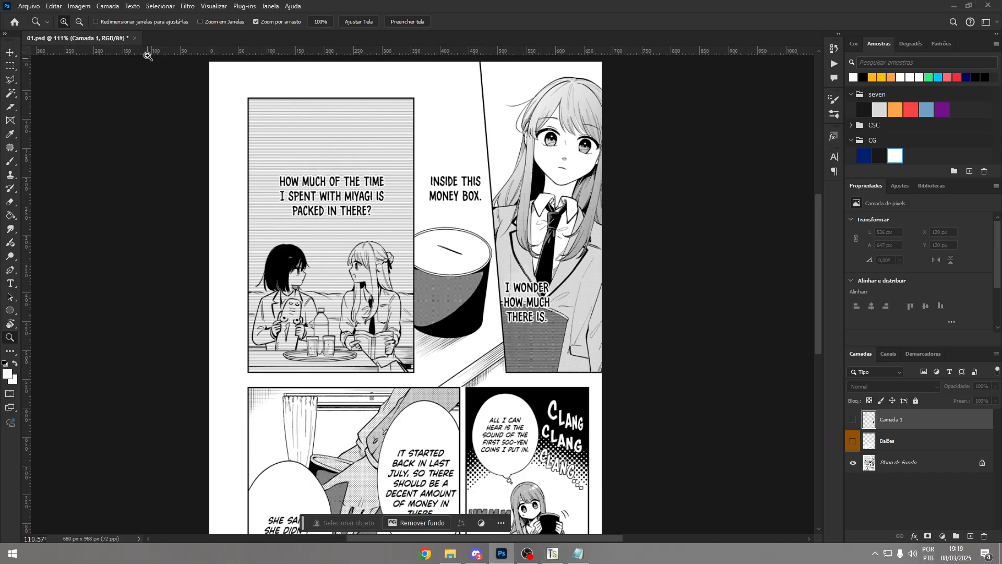
pyautogui.click(134, 39)
pyautogui.press('Return')
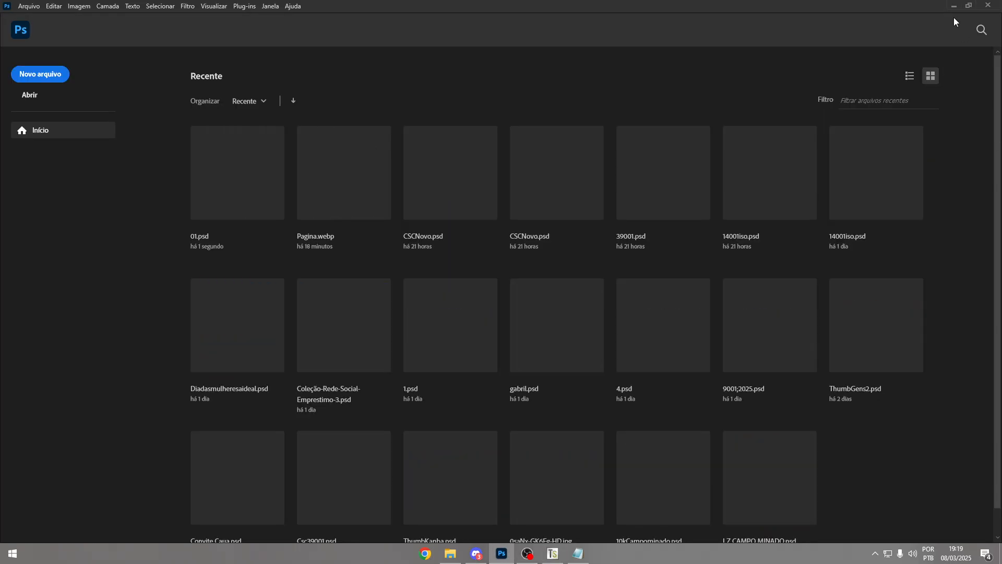
pyautogui.click(954, 6)
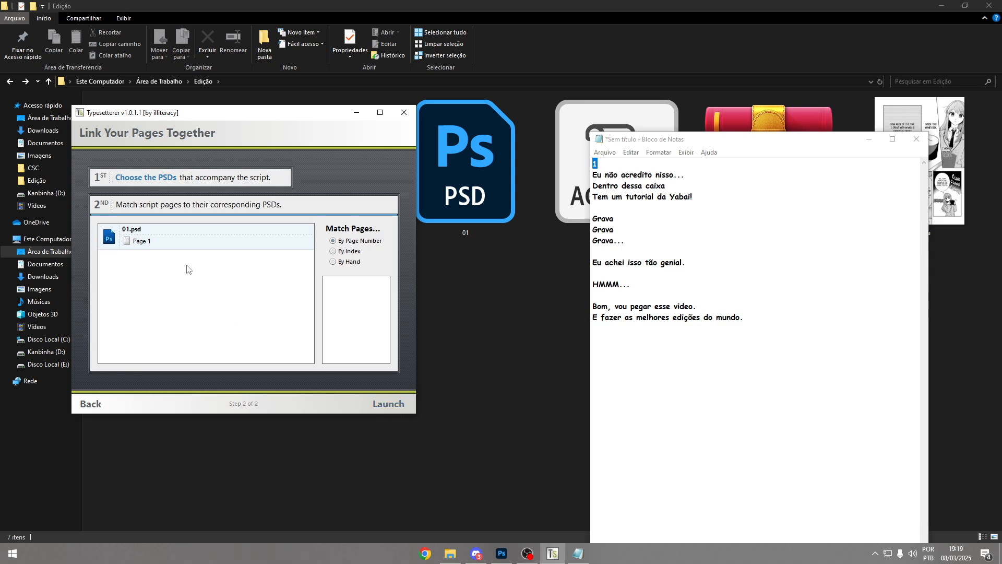
# - Launch the linked script from Typesetterer and make the Balões and Camada 1 layers of 01.psd visible in Photoshop
pyautogui.click(382, 411)
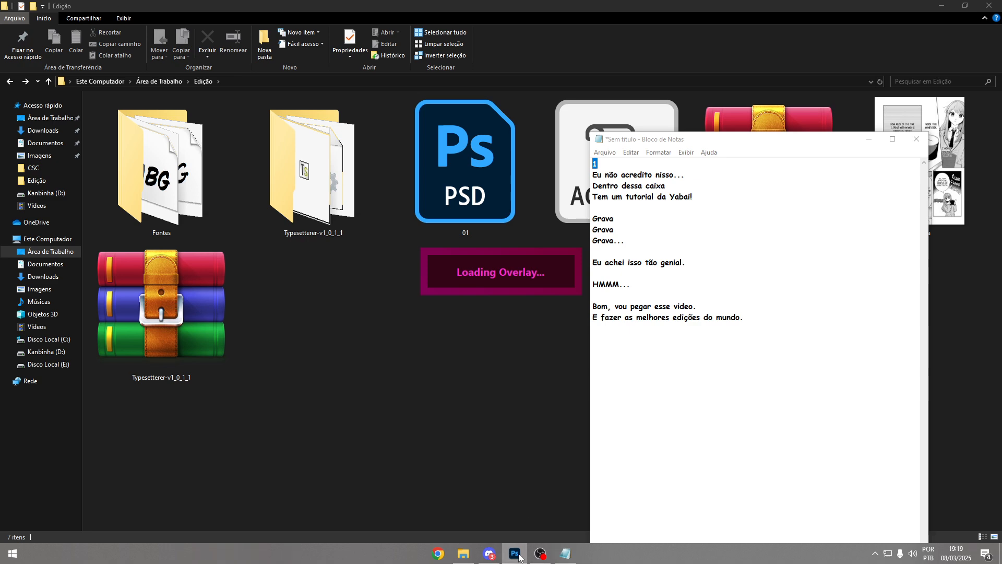
pyautogui.moveTo(518, 556)
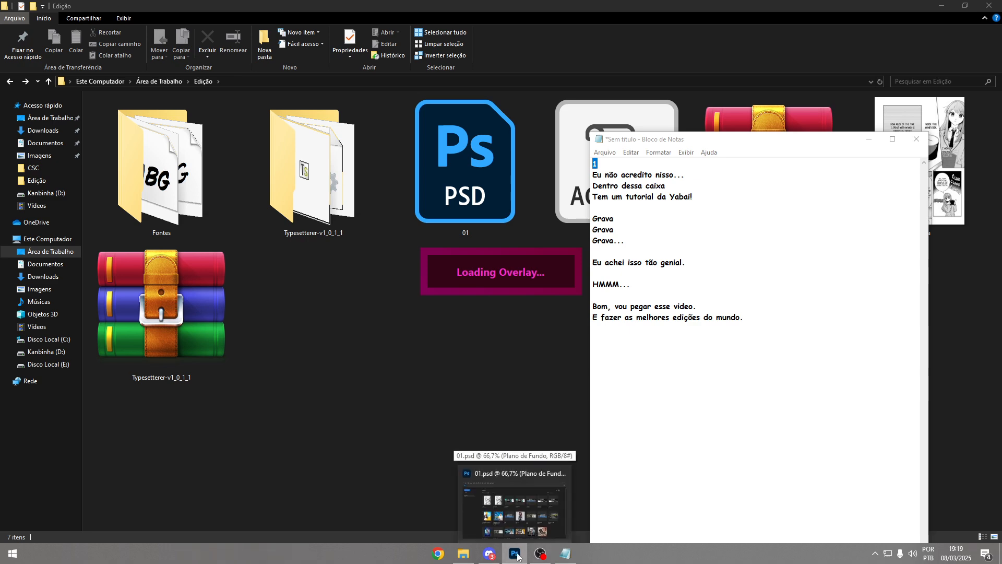
pyautogui.click(518, 556)
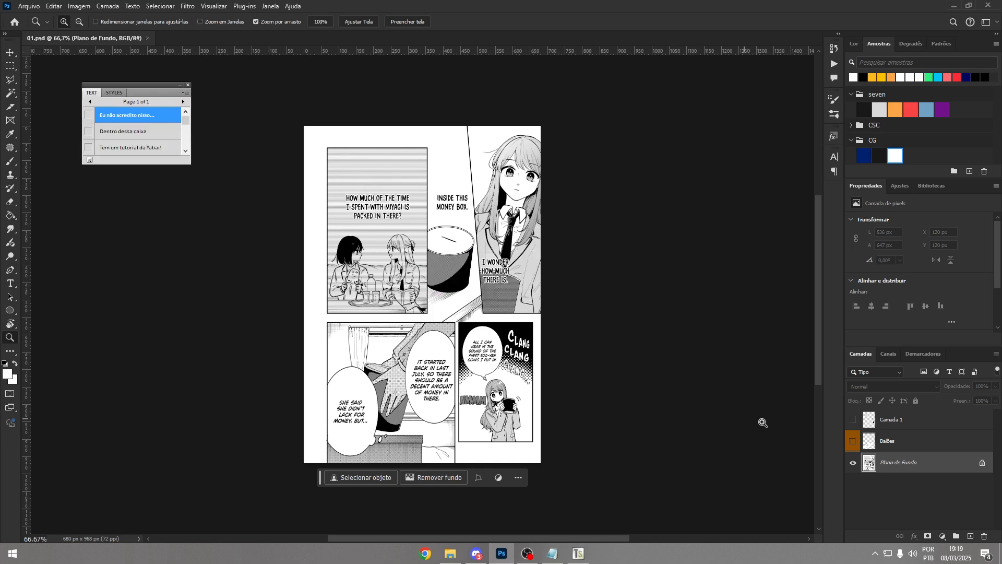
pyautogui.click(852, 442)
pyautogui.click(854, 420)
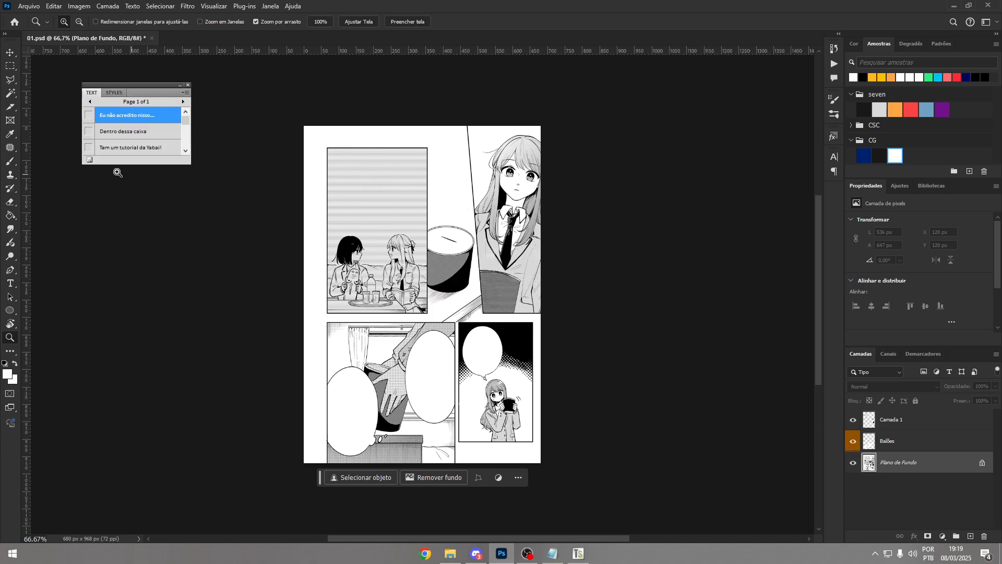
# - Make the Typesetterer text list taller and wider to fit all script lines, and move it away from the manga page
pyautogui.moveTo(99, 164); pyautogui.dragTo(98, 361)
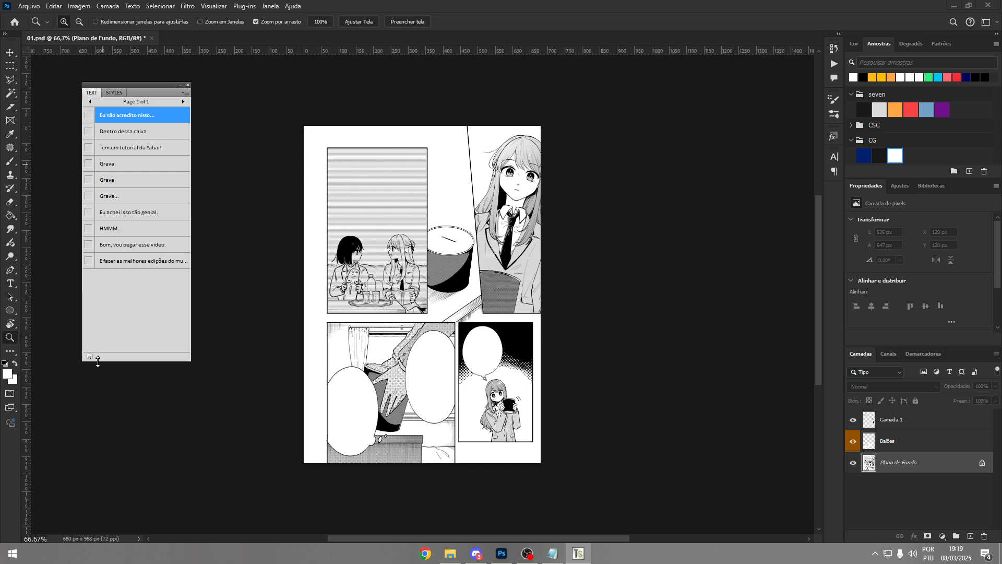
pyautogui.moveTo(147, 84); pyautogui.dragTo(112, 65)
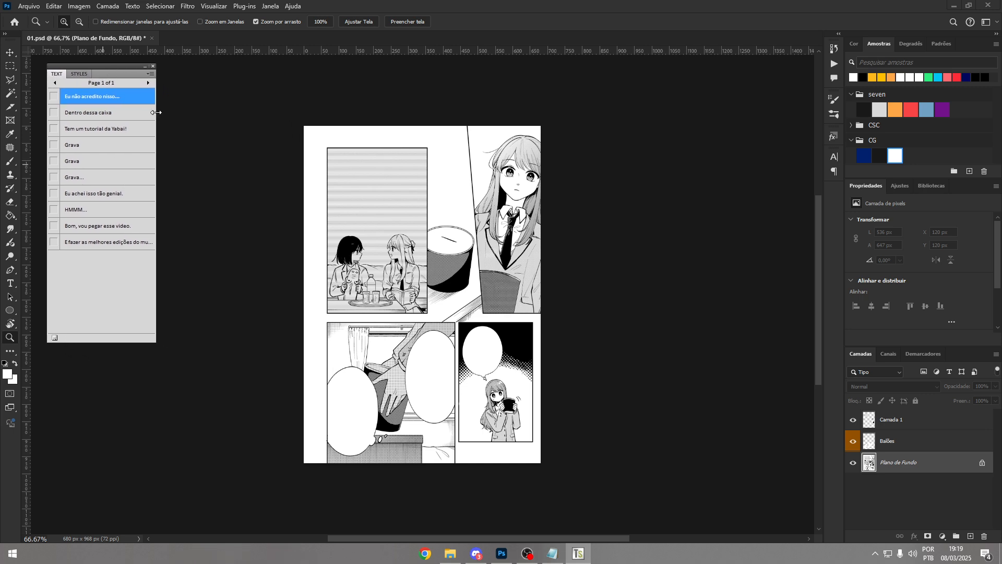
pyautogui.moveTo(156, 112); pyautogui.dragTo(225, 113)
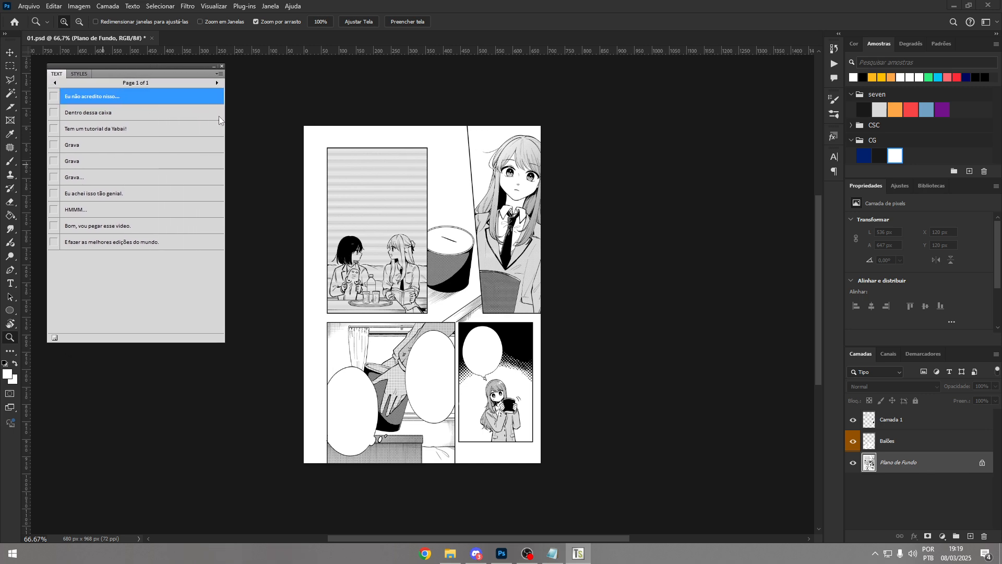
# - Activate the Type tool in Photoshop for lettering the upper panels of the manga page
pyautogui.click(519, 5)
pyautogui.moveTo(466, 172); pyautogui.dragTo(701, 105)
pyautogui.press('space')
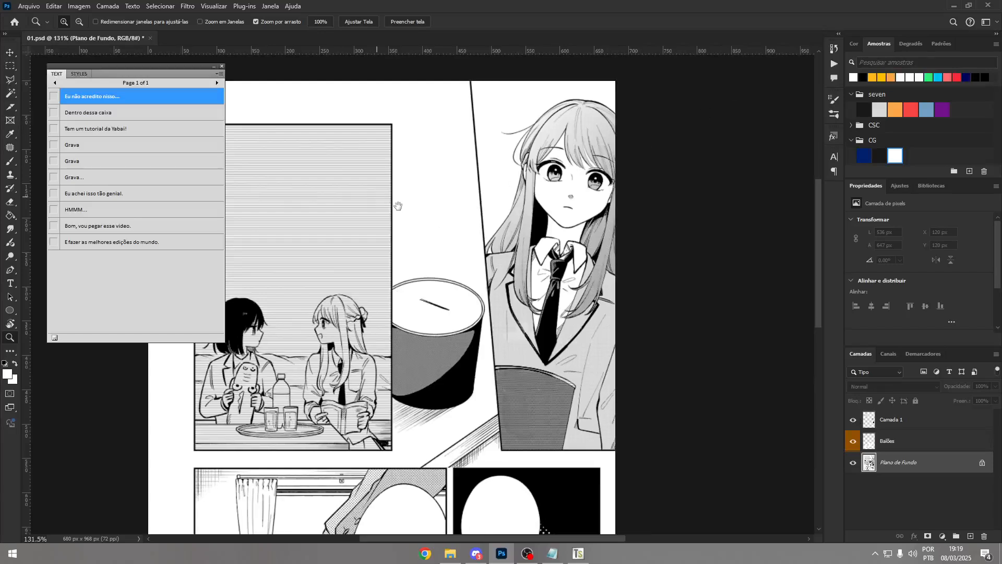
pyautogui.moveTo(399, 205); pyautogui.dragTo(413, 244)
pyautogui.press('t')
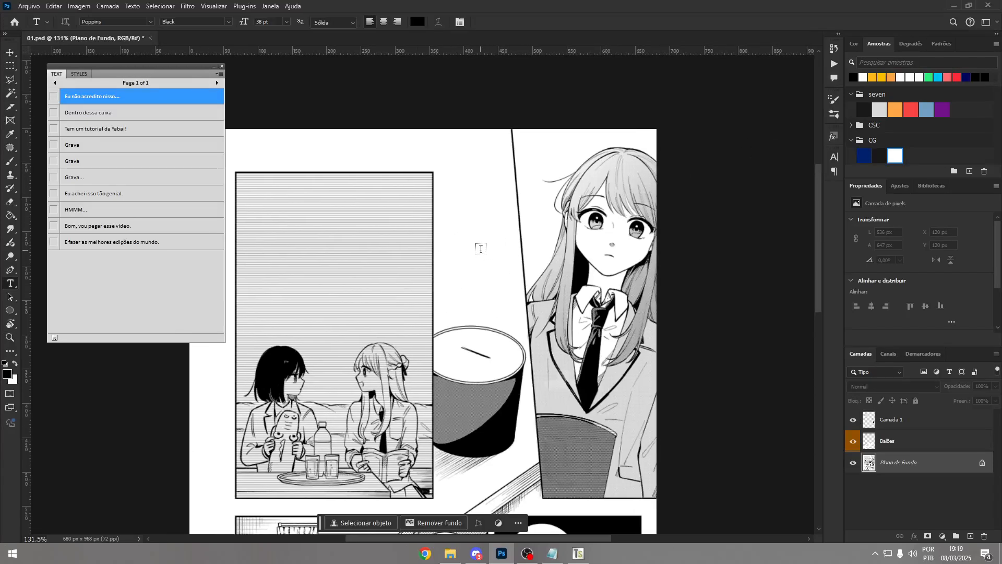
# - Create a new text style in the Typesetterer styles list and name it Fala
pyautogui.click(83, 73)
pyautogui.click(58, 77)
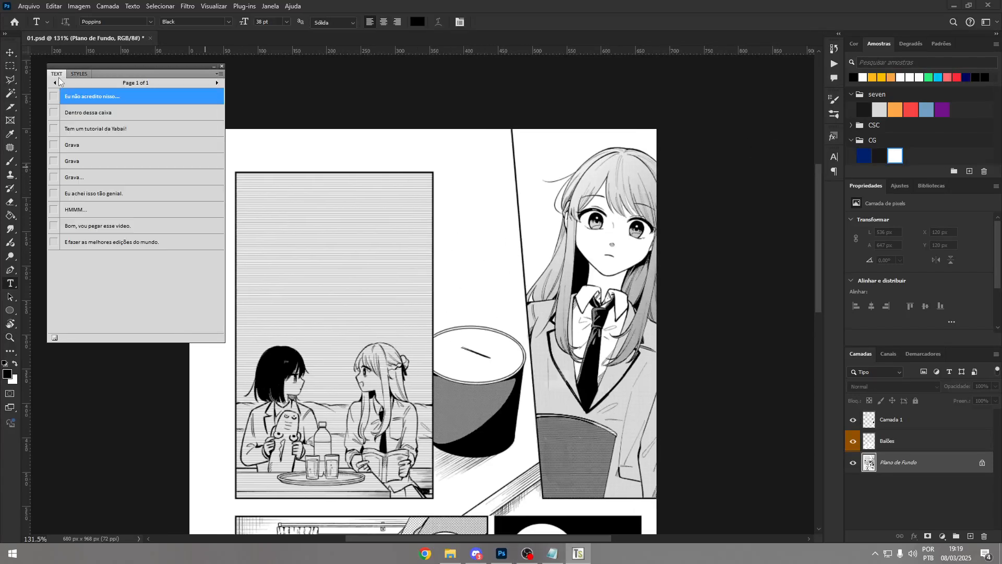
pyautogui.click(76, 74)
pyautogui.click(54, 75)
pyautogui.click(79, 74)
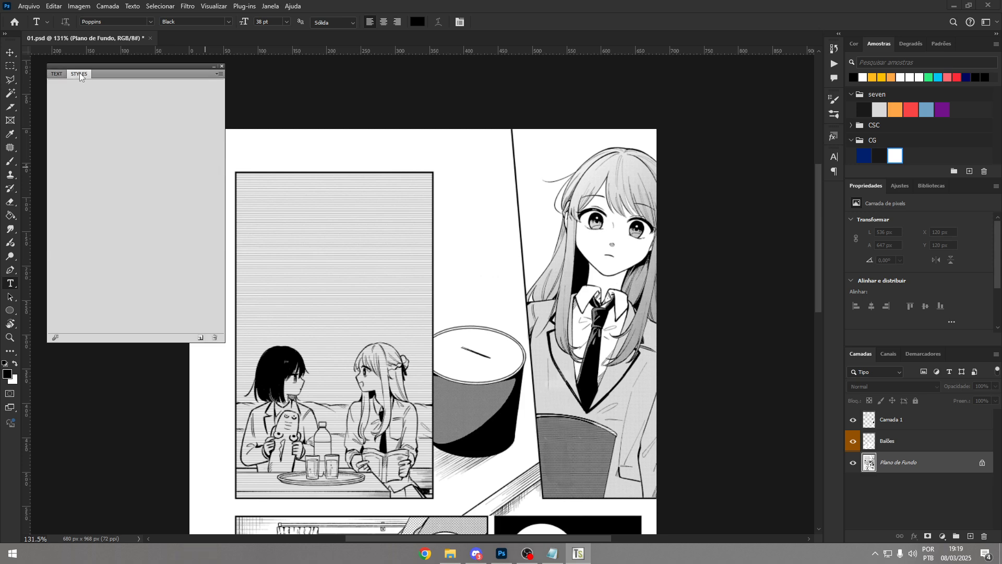
pyautogui.click(201, 337)
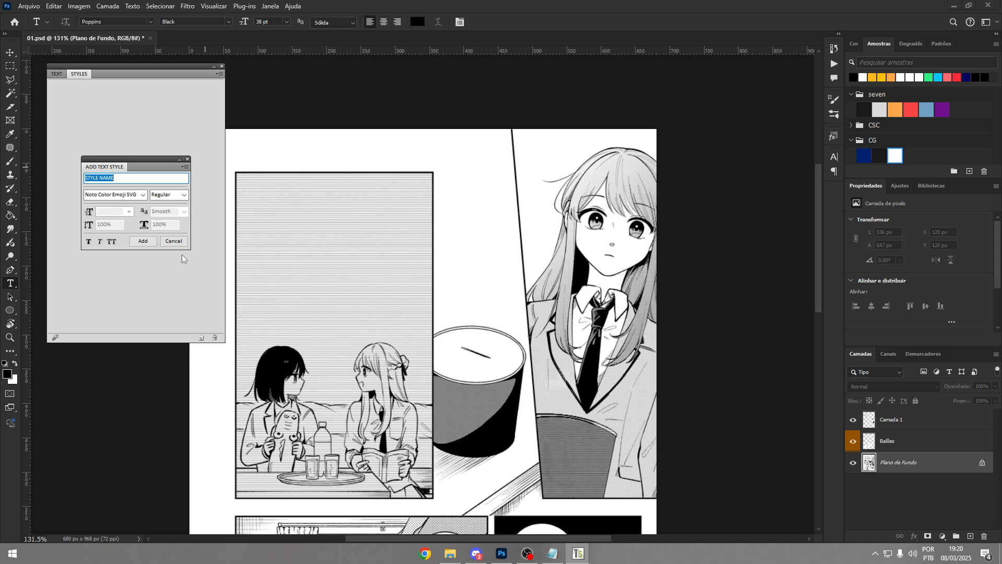
pyautogui.write('textyo')
# - Set the Fala style's font to CC Wild Words Italic and add the style to the list
pyautogui.click(134, 197)
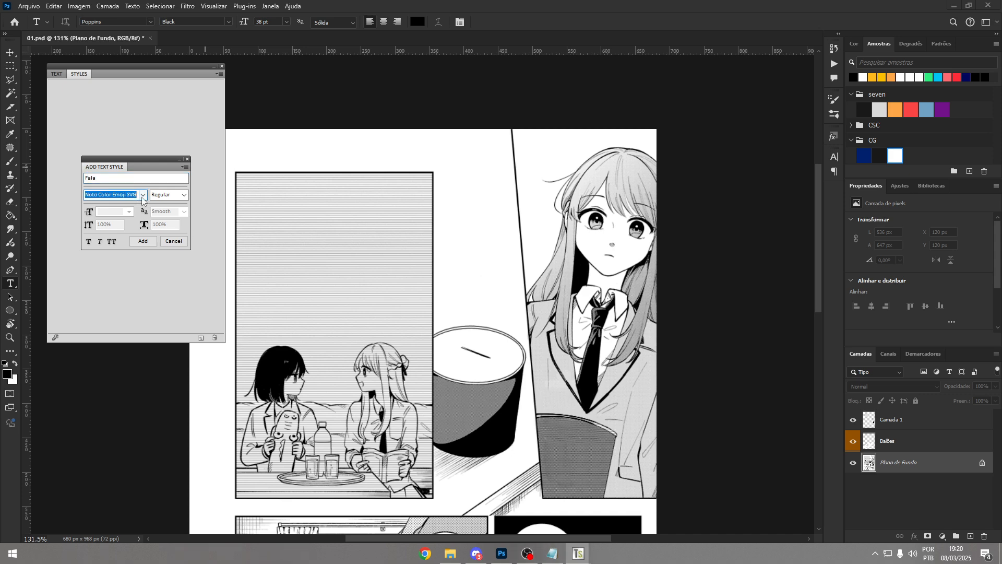
pyautogui.click(142, 195)
pyautogui.write('CC Jim Lee')
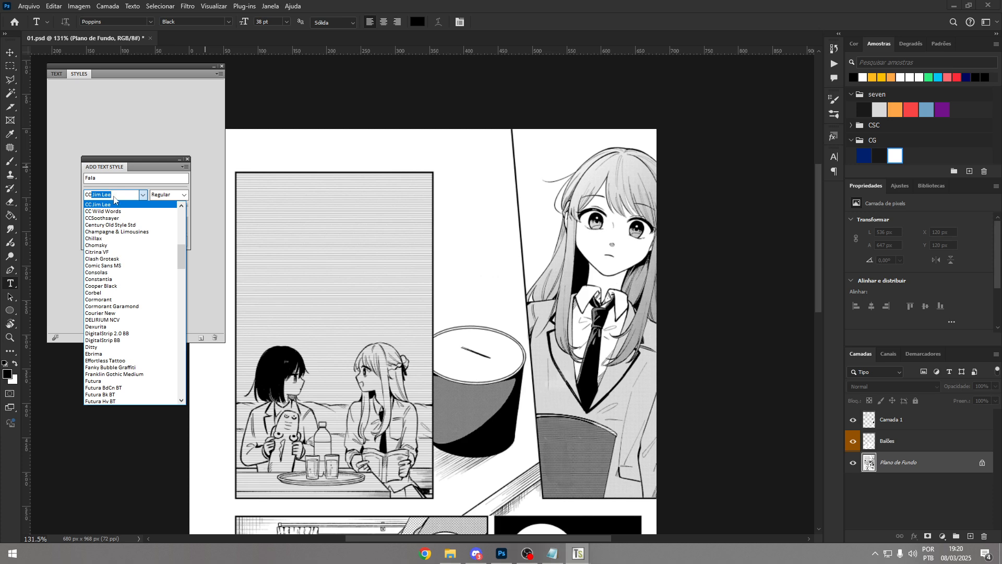
pyautogui.click(120, 211)
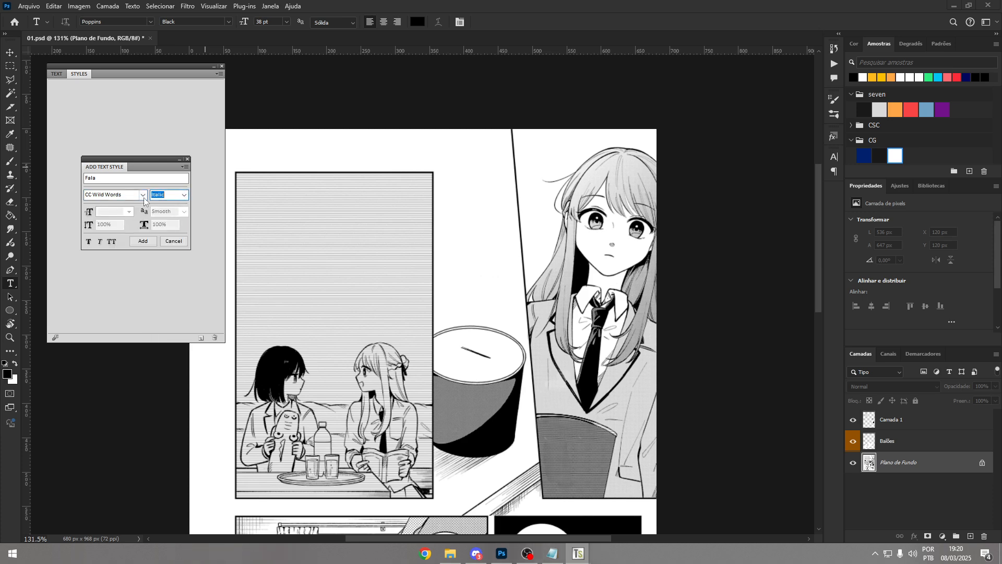
pyautogui.click(143, 197)
pyautogui.press('Up')
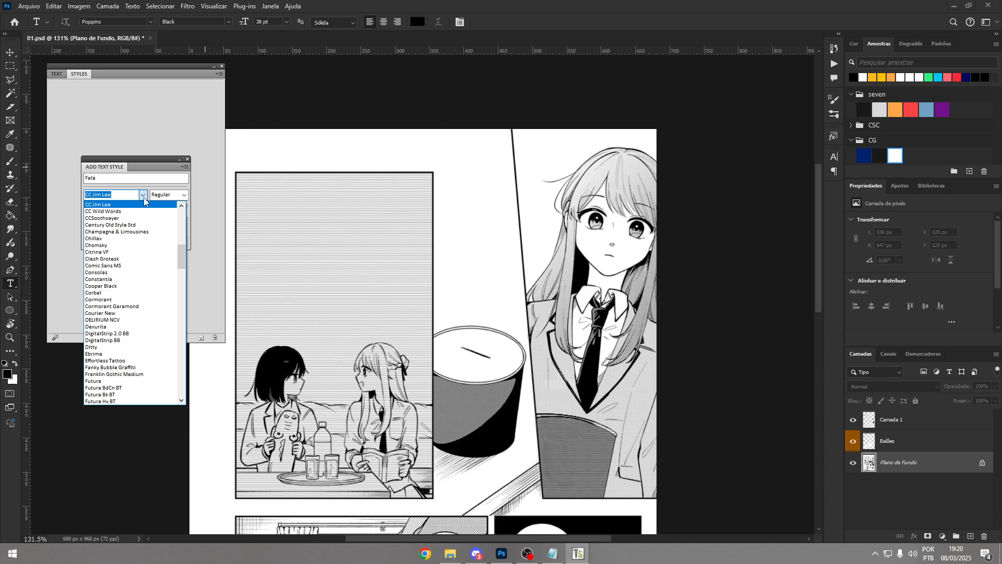
pyautogui.press('Down')
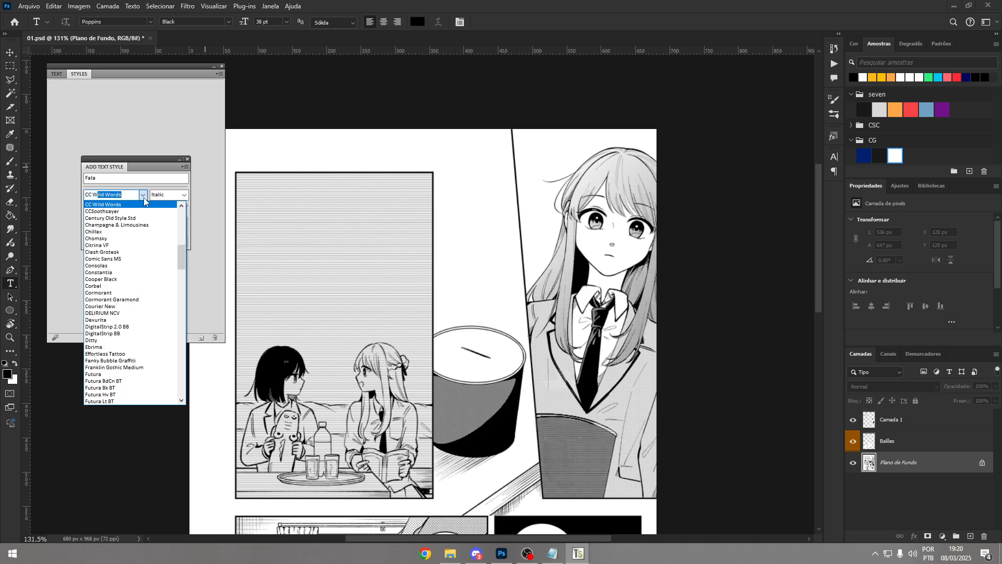
pyautogui.scroll(-9, 171, 291)
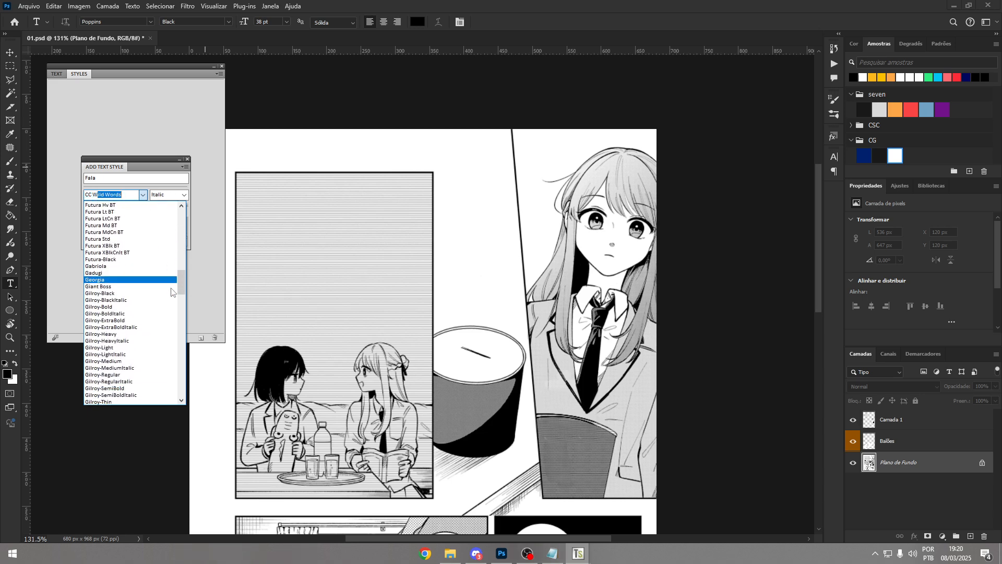
pyautogui.scroll(-3, 173, 290)
pyautogui.click(173, 195)
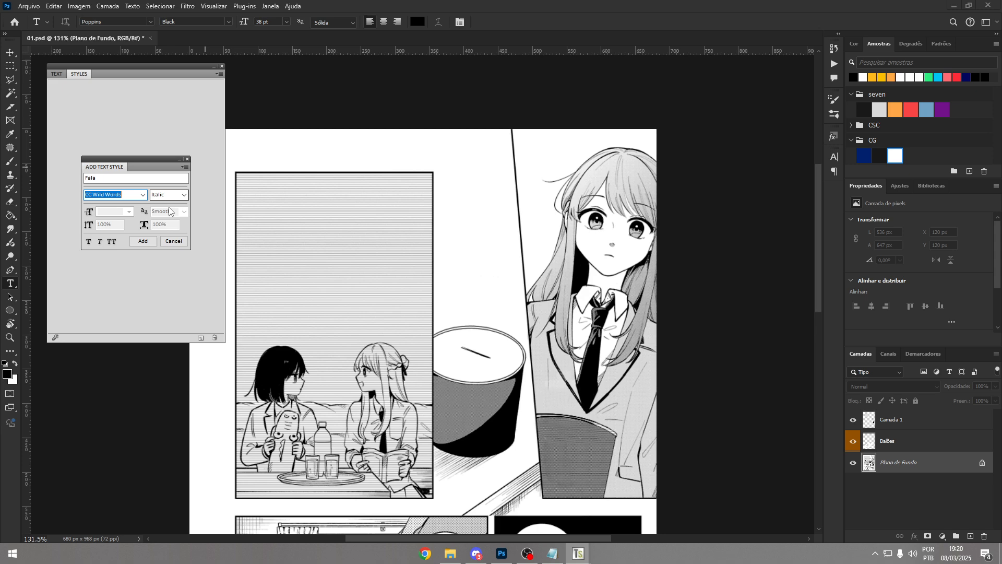
pyautogui.click(152, 243)
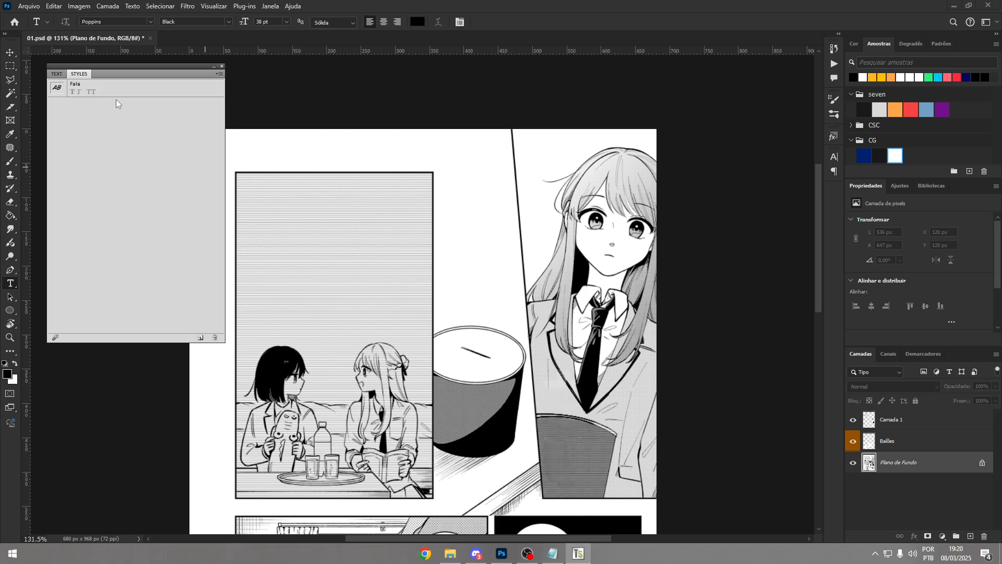
# - Return to the Typesetterer text list and hide the Camada 1 and Balões layers of 01.psd
pyautogui.click(56, 74)
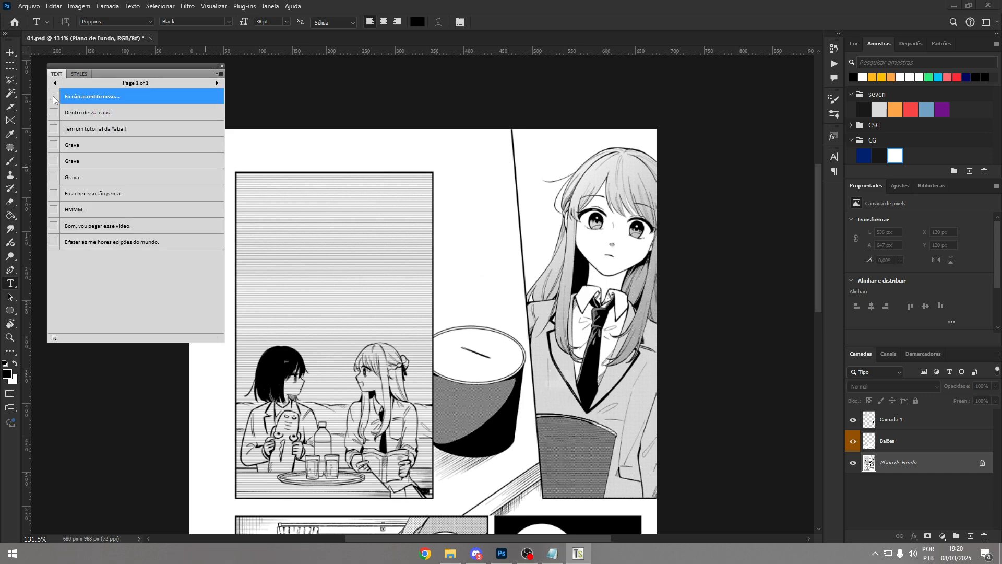
pyautogui.click(853, 442)
pyautogui.click(854, 426)
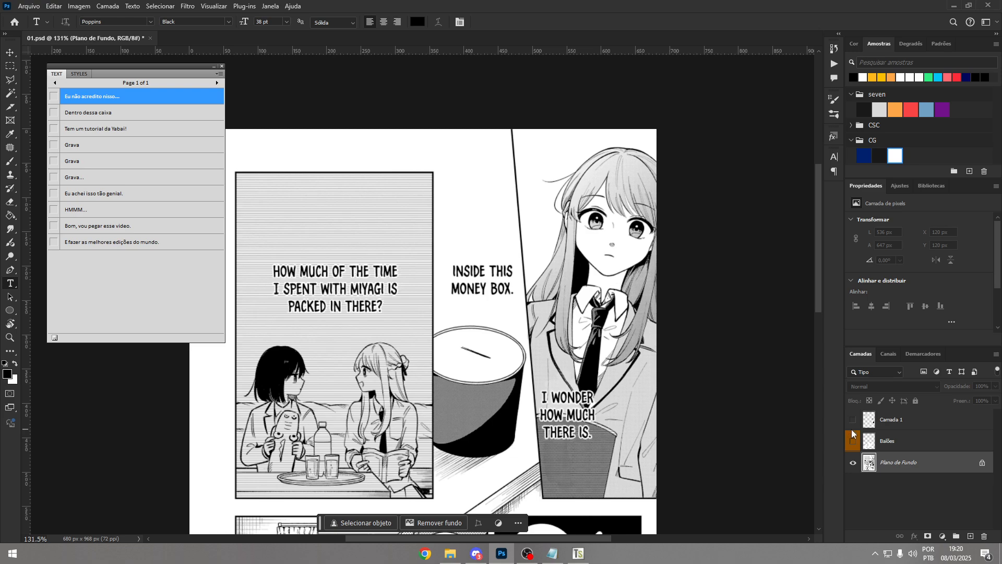
pyautogui.click(854, 426)
pyautogui.click(855, 436)
pyautogui.moveTo(854, 422); pyautogui.dragTo(854, 441)
# - Set the Type tool's font to CC Wild Words and move the Typesetterer window clear of the font list
pyautogui.moveTo(615, 422); pyautogui.dragTo(554, 370)
pyautogui.moveTo(374, 331); pyautogui.dragTo(497, 315)
pyautogui.press('t')
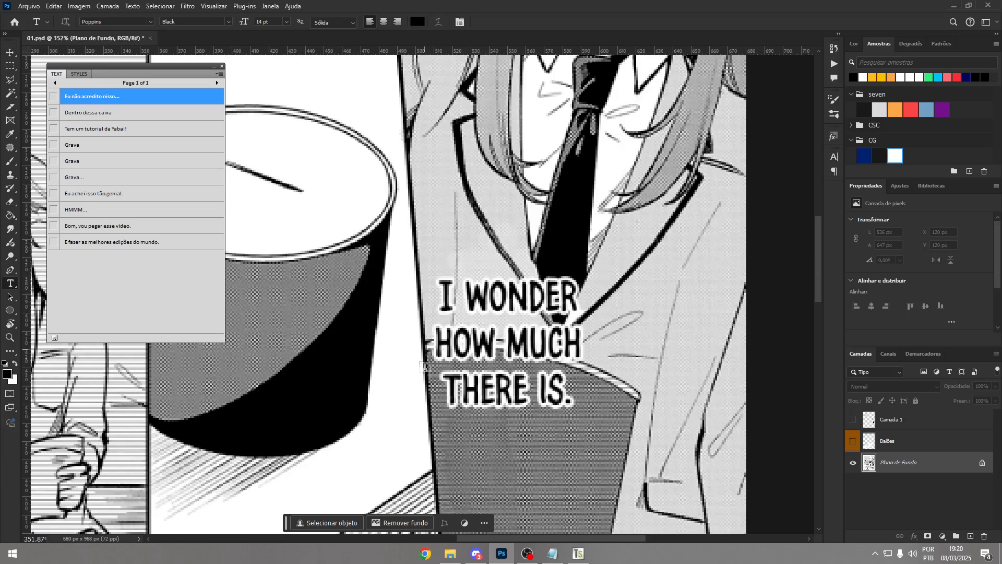
pyautogui.click(117, 22)
pyautogui.write('wild')
pyautogui.press('Up')
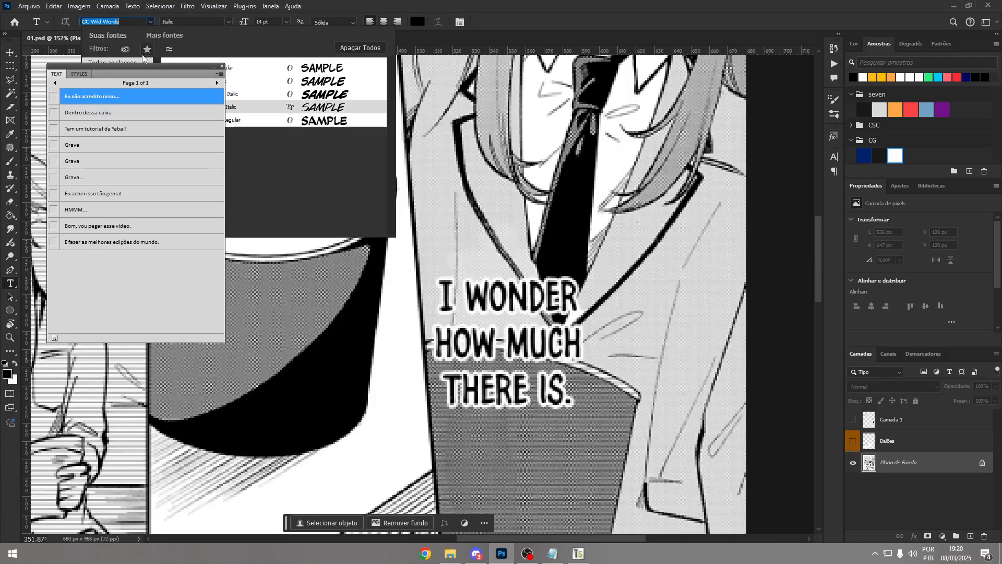
pyautogui.moveTo(145, 68); pyautogui.dragTo(90, 264)
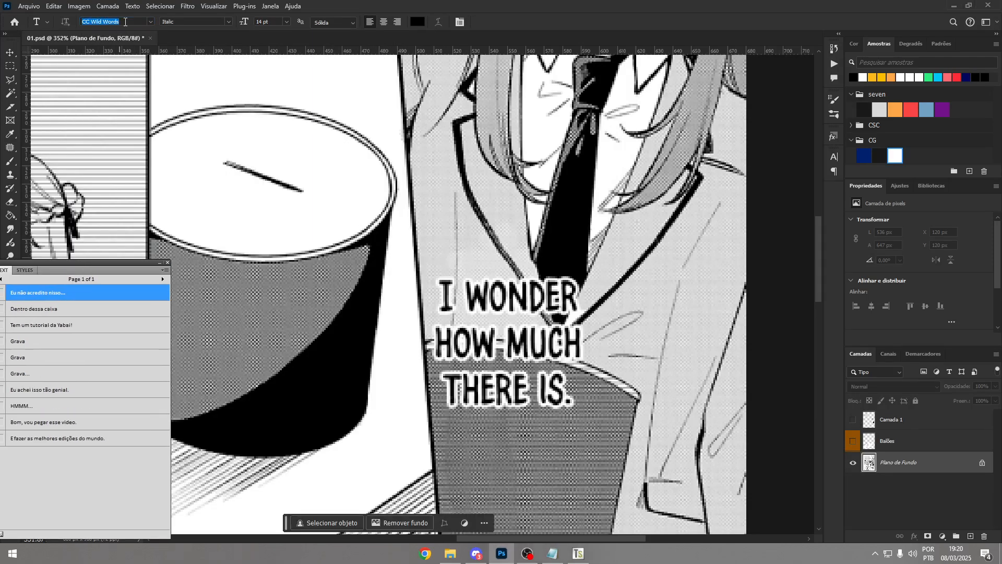
# - Filter the fonts by "CC W" and choose CC Wild Words Italic for the Type tool
pyautogui.write('ccw')
pyautogui.press('BackSpace')
pyautogui.write('w')
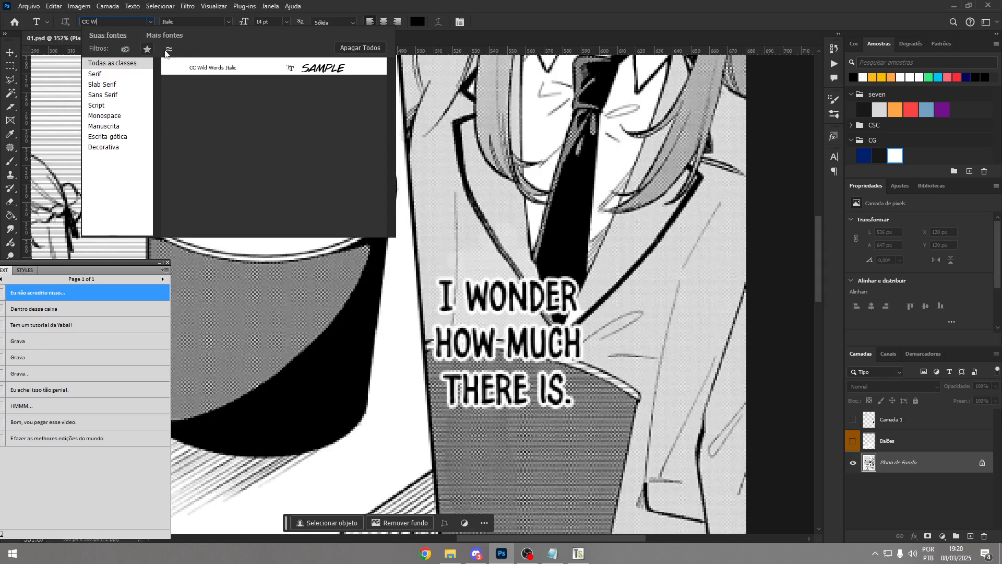
pyautogui.click(214, 75)
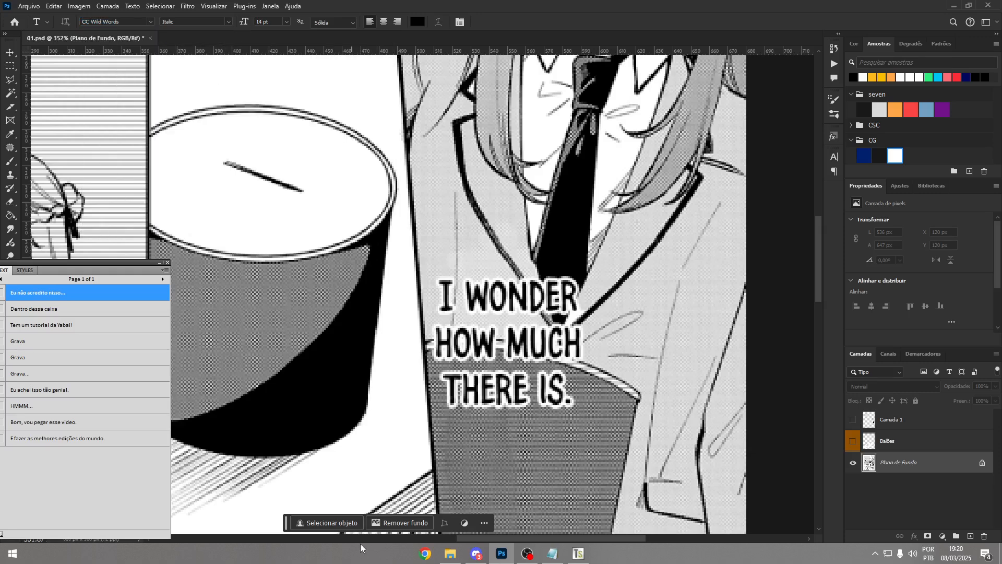
# - Switch to File Explorer and check the Wild Words font files in the Fontes folder, then return to Photoshop
pyautogui.click(457, 559)
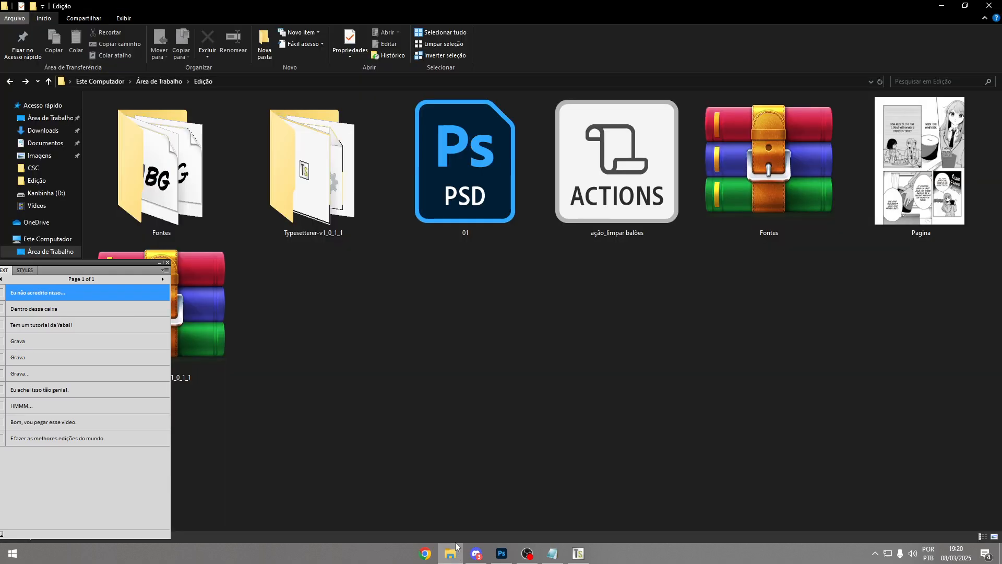
pyautogui.doubleClick(202, 187)
pyautogui.moveTo(340, 4); pyautogui.dragTo(478, 46)
pyautogui.scroll(-2, 479, 209)
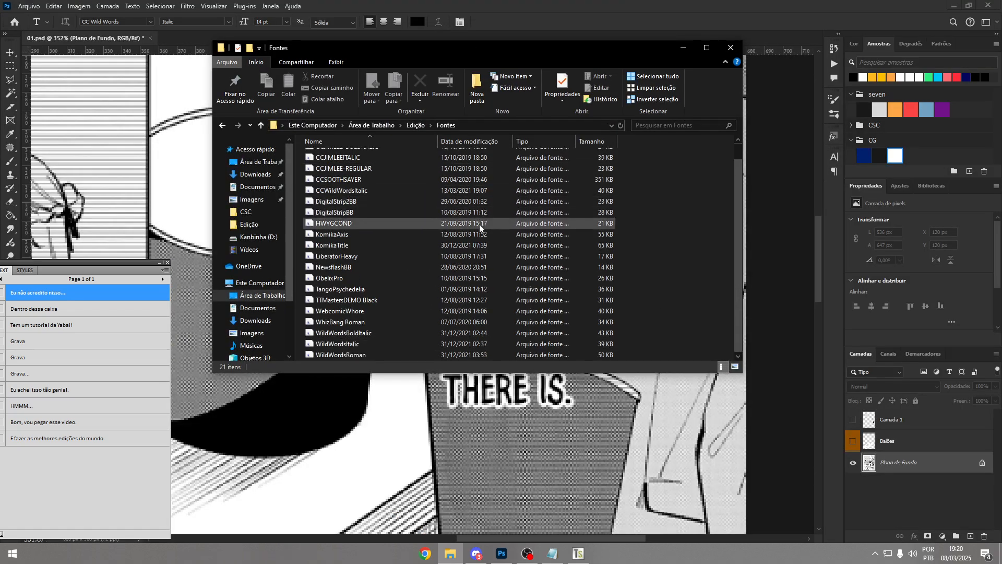
pyautogui.click(434, 5)
# - Search the fonts for "WI" and set the Type tool's font to Wild Words Regular
pyautogui.click(143, 25)
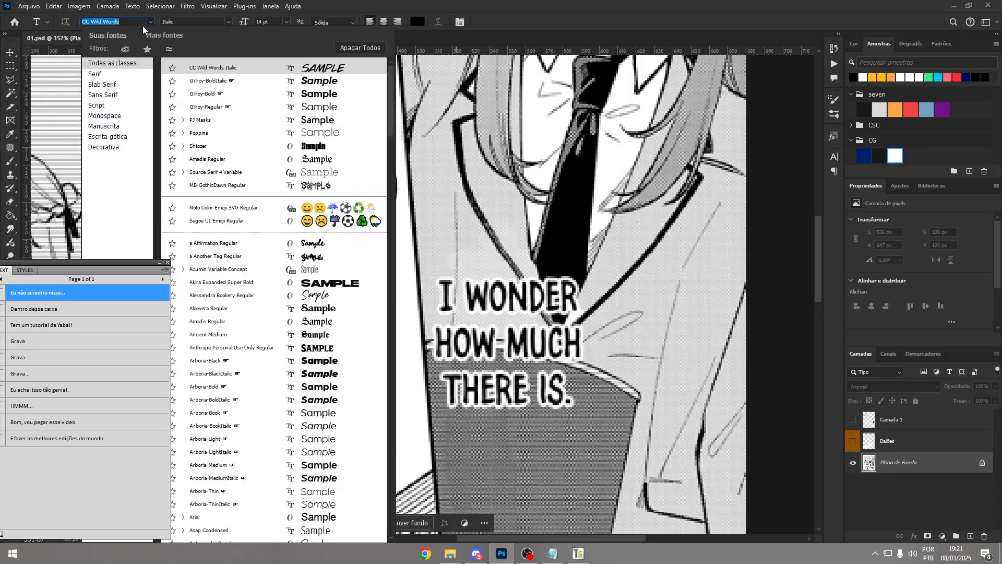
pyautogui.write('WI')
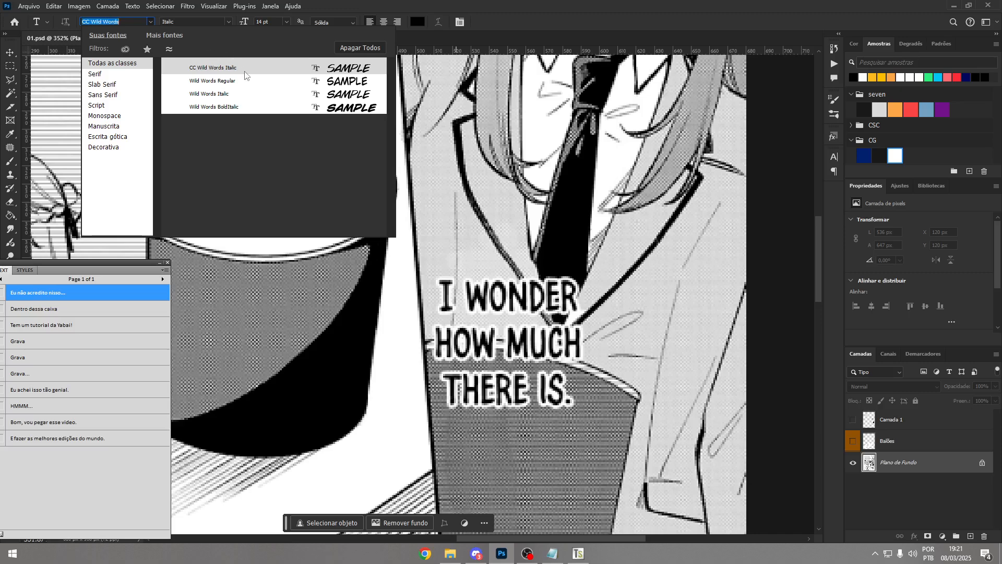
pyautogui.click(248, 87)
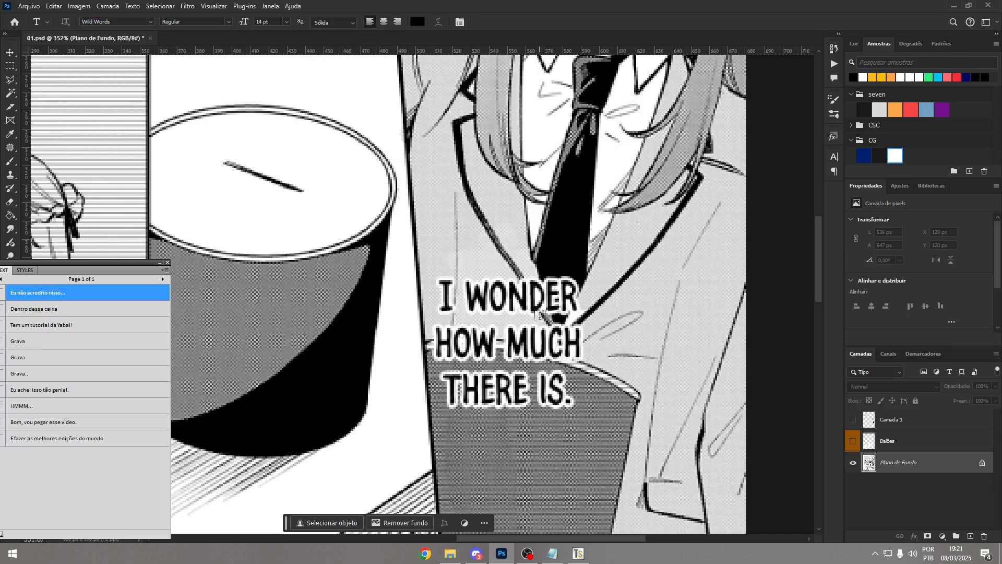
# - Start a text layer at the "I WONDER HOW MUCH THERE IS." lettering and insert the script line "Eu não acredito nisso..."
pyautogui.click(514, 347)
pyautogui.press('Escape')
pyautogui.click(491, 310)
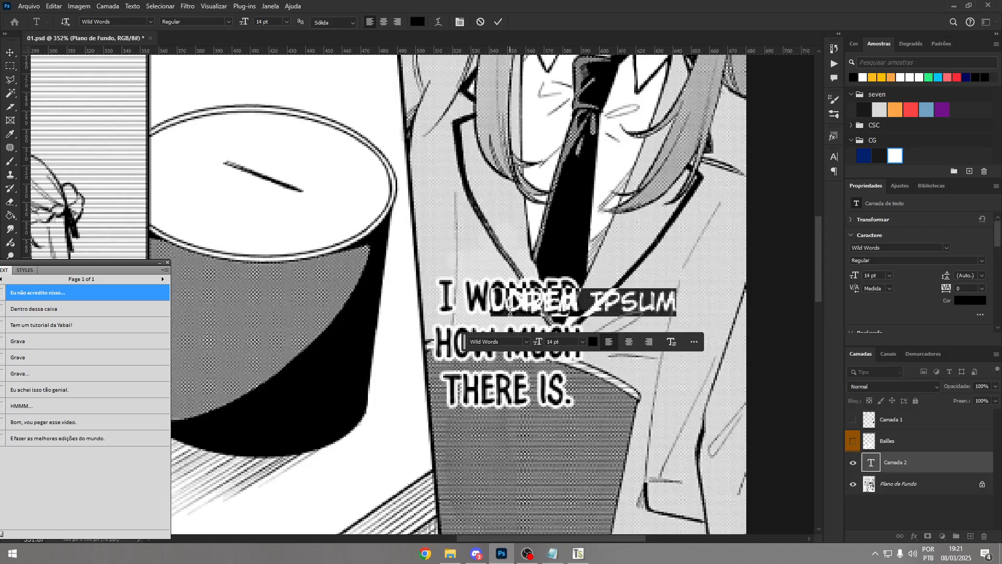
pyautogui.write('Eu não acredito nisso...')
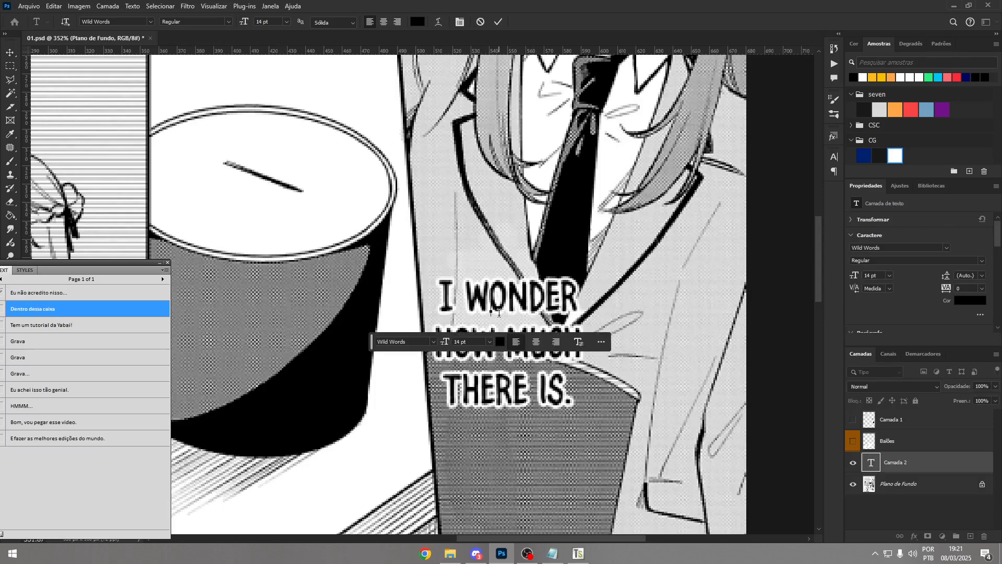
# - Move the inserted line to just below the English lettering on the girl's jacket and commit the text
pyautogui.moveTo(527, 281); pyautogui.dragTo(462, 207)
pyautogui.click(516, 227)
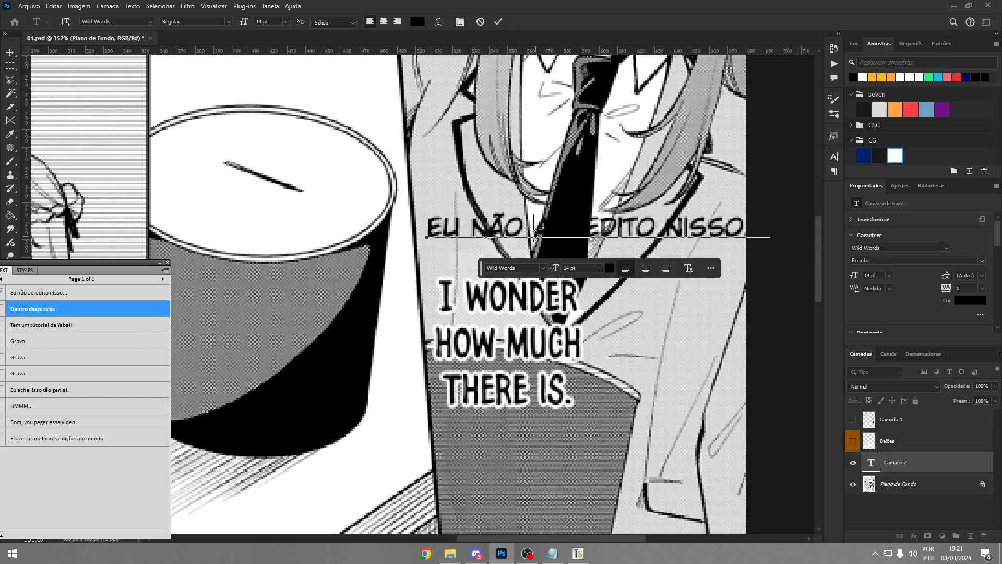
pyautogui.hotkey('ctrl', 'Return')
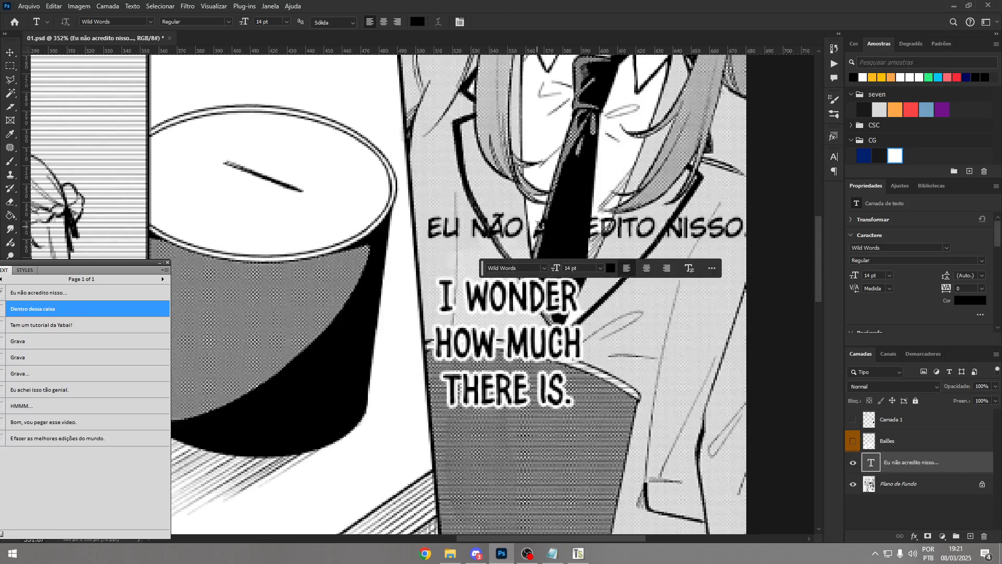
pyautogui.click(538, 226)
pyautogui.moveTo(550, 216); pyautogui.dragTo(530, 431)
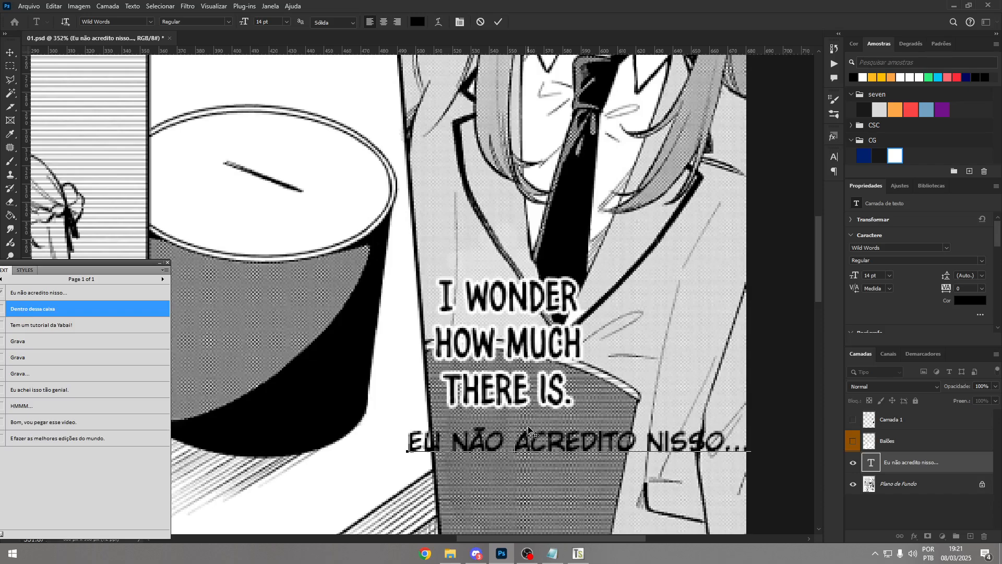
pyautogui.hotkey('ctrl', 'Return')
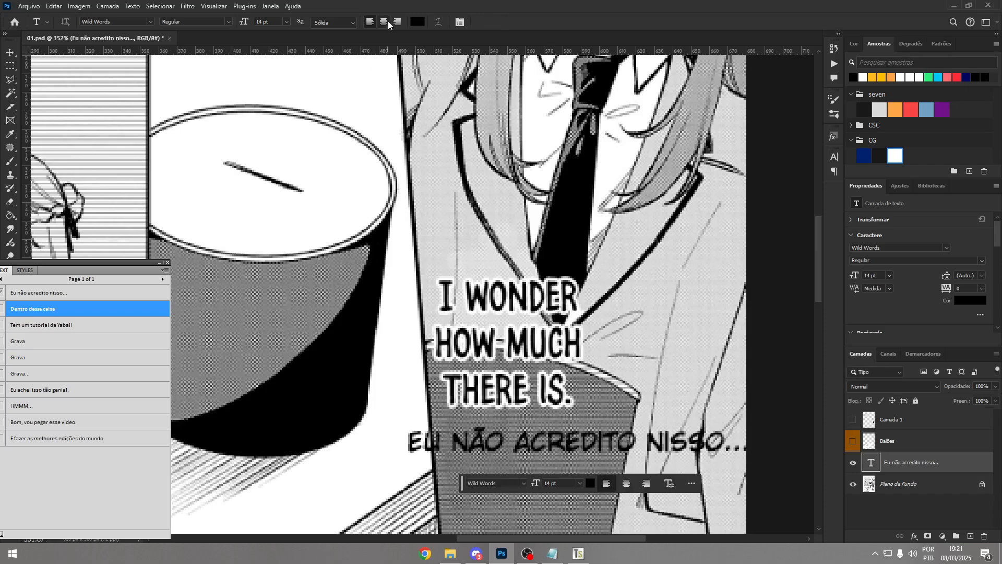
# - Center-align the "Eu não acredito nisso..." text layer
pyautogui.press('z')
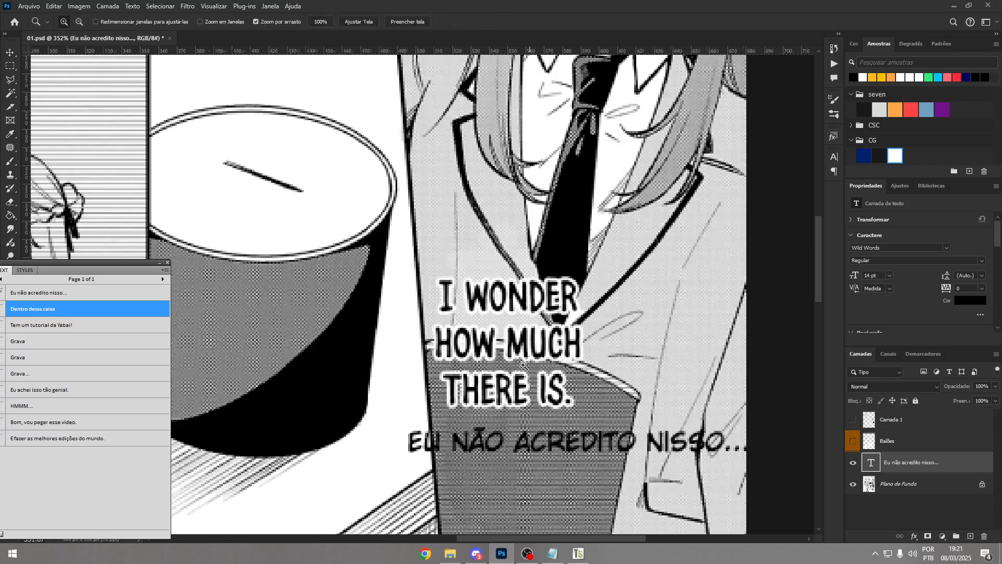
pyautogui.moveTo(523, 365); pyautogui.dragTo(468, 185)
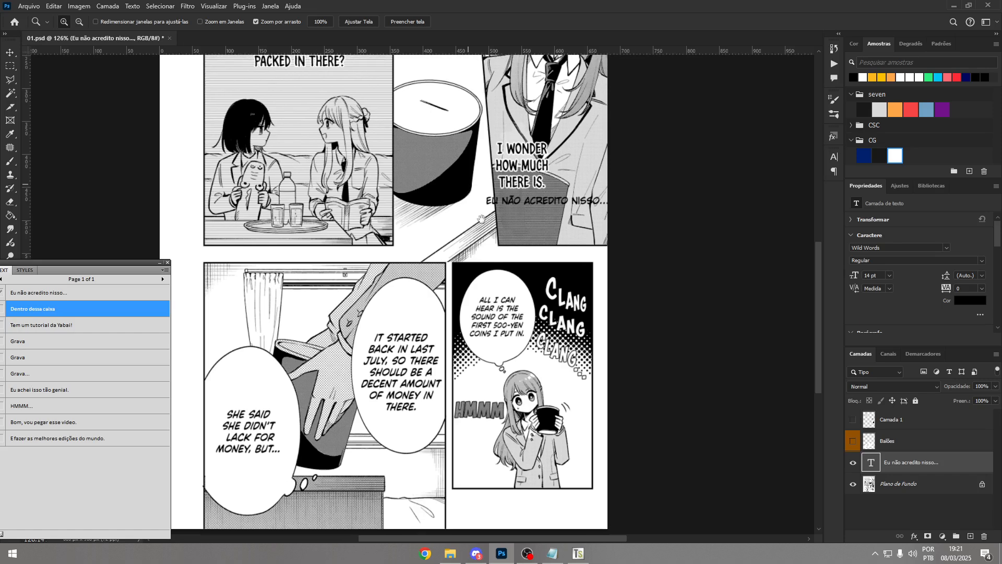
pyautogui.moveTo(482, 218); pyautogui.dragTo(481, 350)
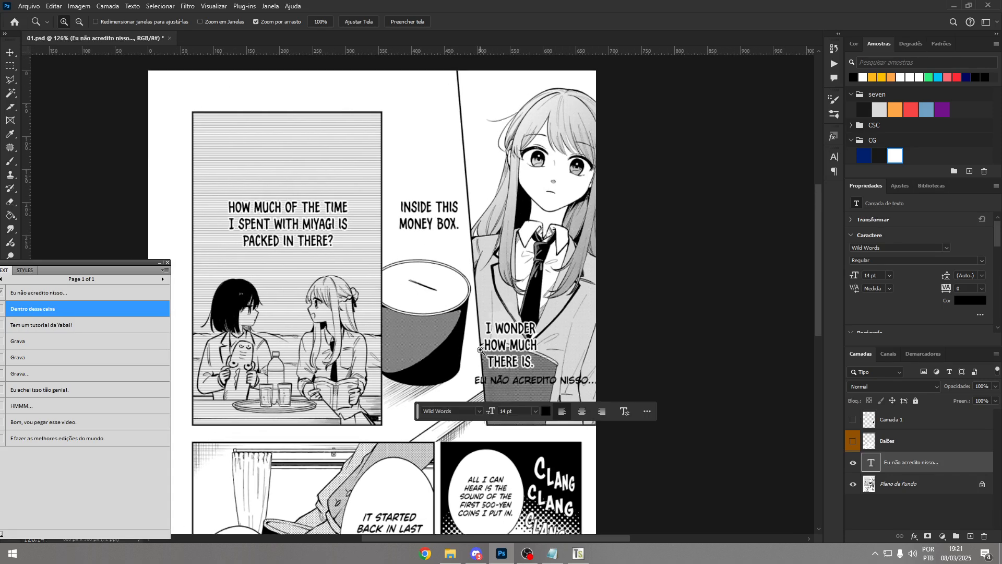
pyautogui.click(582, 412)
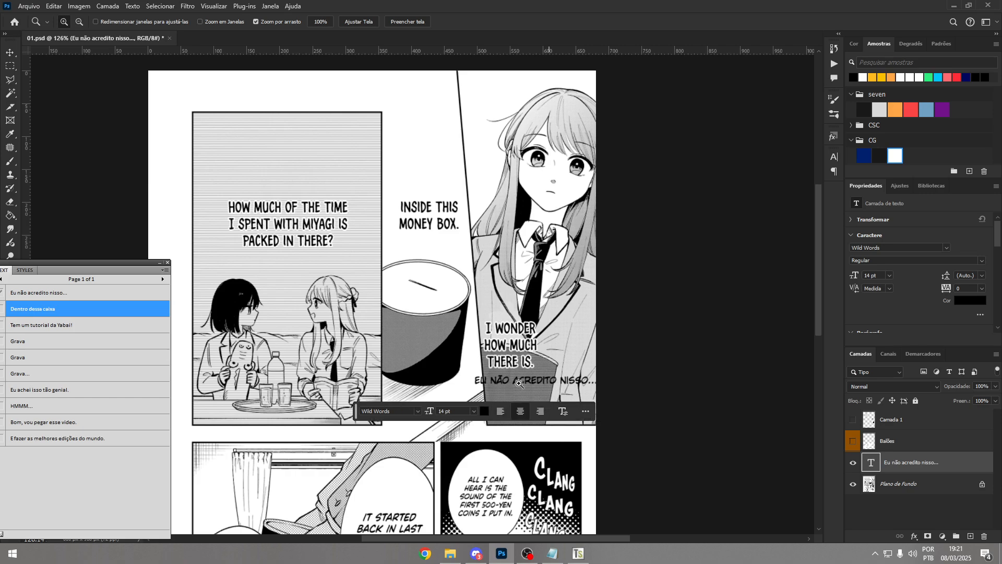
# - Position the centered text over the "I WONDER HOW MUCH THERE IS." lettering and break it into three lines
pyautogui.click(493, 381)
pyautogui.click(493, 381)
pyautogui.click(492, 382)
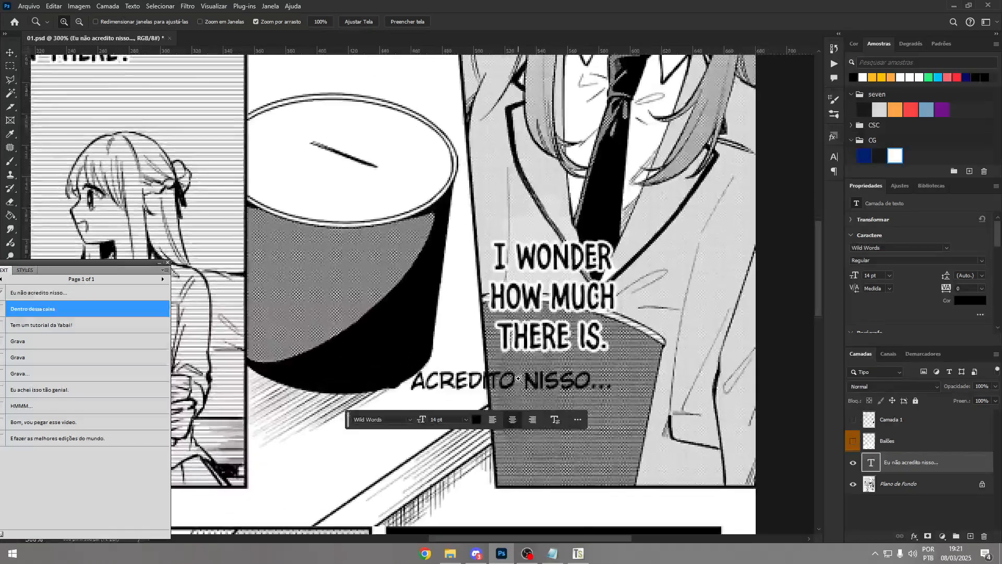
pyautogui.moveTo(500, 358); pyautogui.dragTo(555, 274)
pyautogui.press('Return')
pyautogui.click(527, 378)
pyautogui.press('Return')
pyautogui.scroll(2, 556, 293)
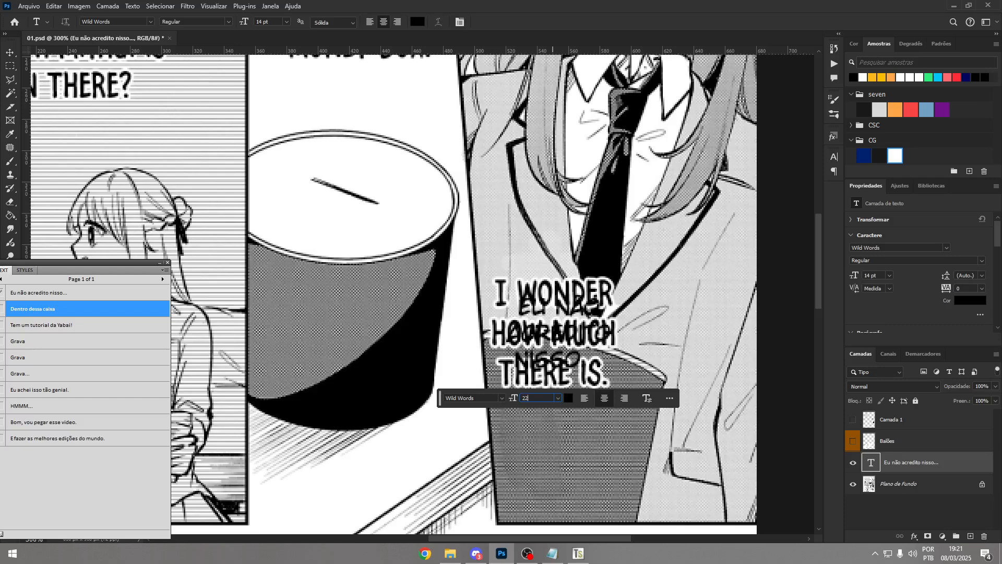
# - Set the "Eu não acredito nisso..." text to 22 pt and shift it over the English lettering
pyautogui.write('22')
pyautogui.press('Return')
pyautogui.moveTo(585, 281); pyautogui.dragTo(600, 272)
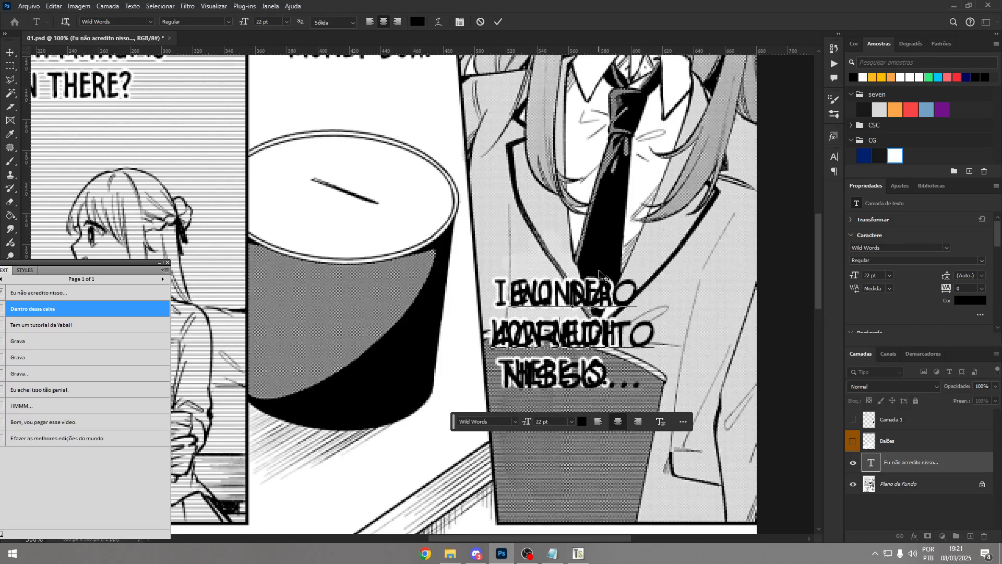
pyautogui.hotkey('ctrl', 'Return')
# - Reduce the "Eu não acredito nisso..." text to 20 pt and fine-tune its position over the English lettering
pyautogui.moveTo(554, 424); pyautogui.dragTo(485, 425)
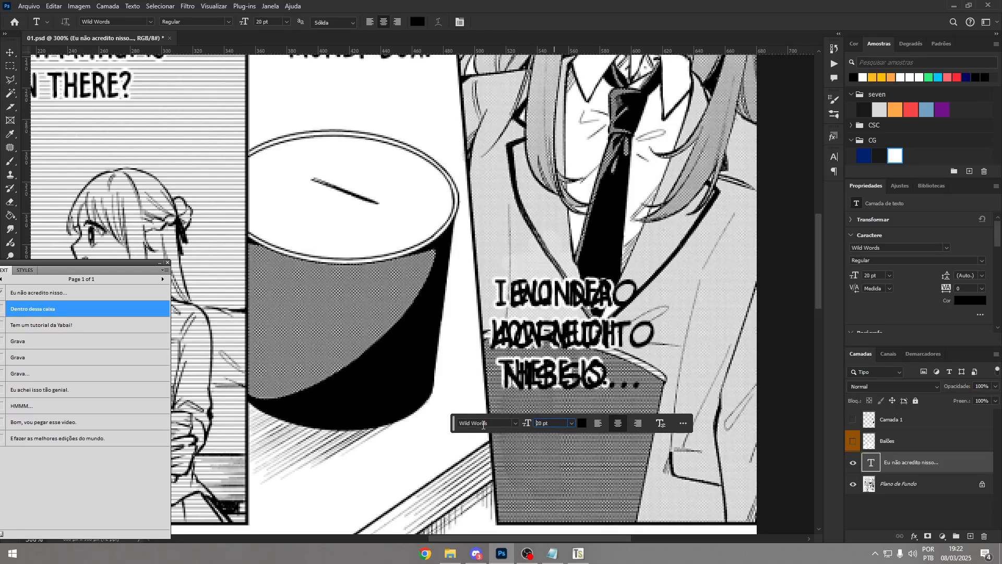
pyautogui.click(558, 334)
pyautogui.moveTo(575, 273); pyautogui.dragTo(573, 276)
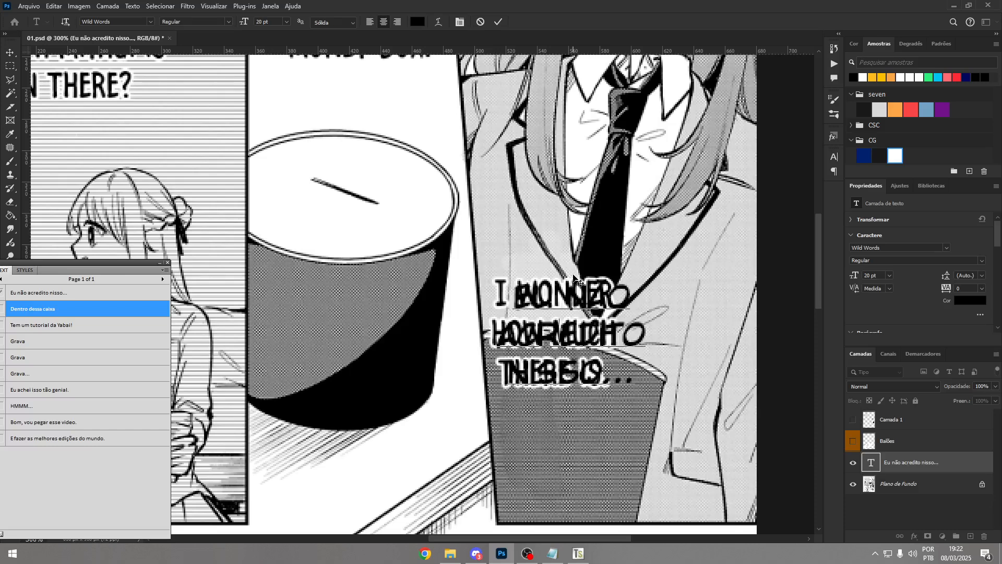
pyautogui.hotkey('ctrl', 'Return')
# - Show the Balões and Camada 1 layers and move the "Eu não acredito nisso..." text layer above Camada 1
pyautogui.click(853, 441)
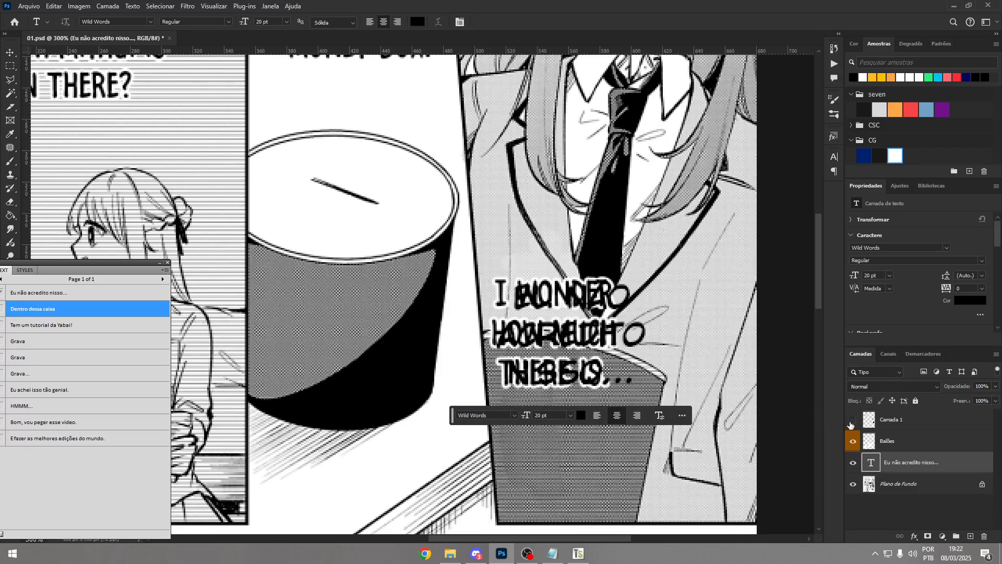
pyautogui.click(853, 419)
pyautogui.moveTo(915, 462); pyautogui.dragTo(937, 412)
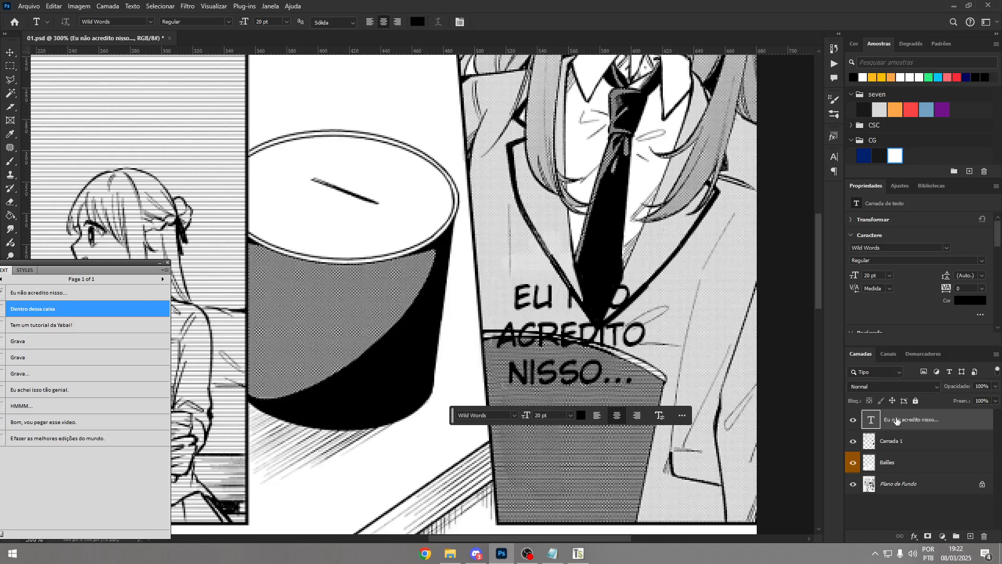
pyautogui.rightClick(985, 423)
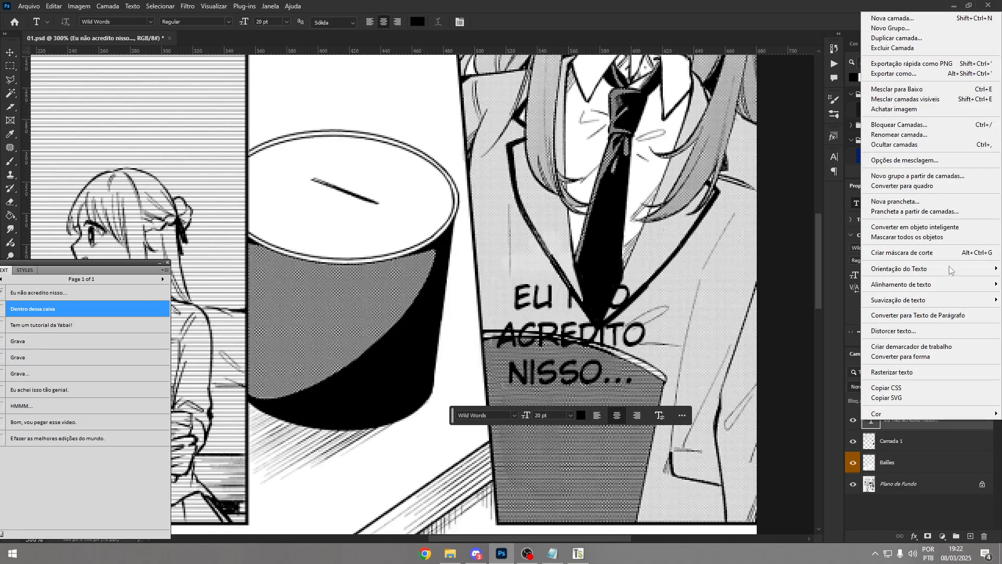
pyautogui.click(954, 427)
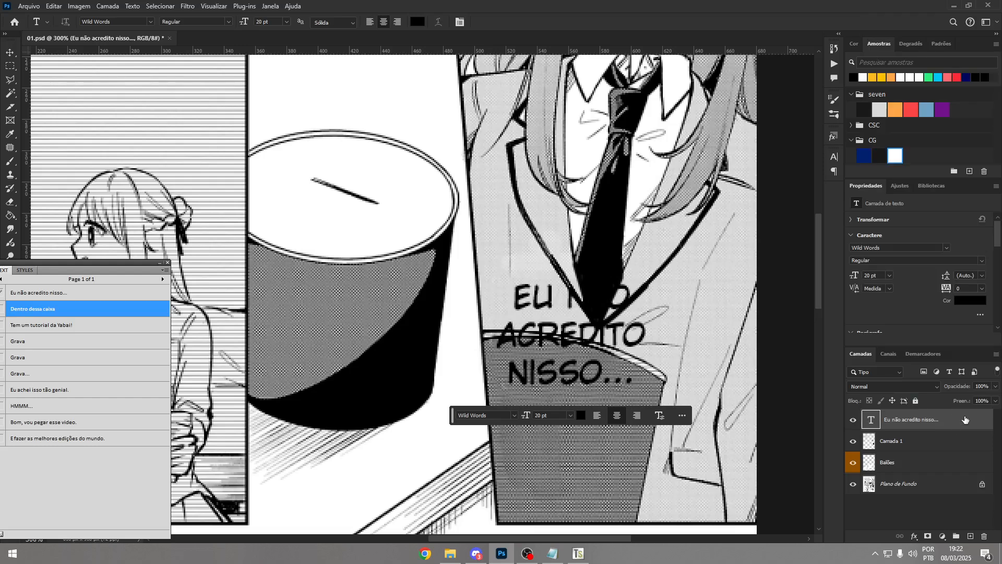
pyautogui.rightClick(964, 424)
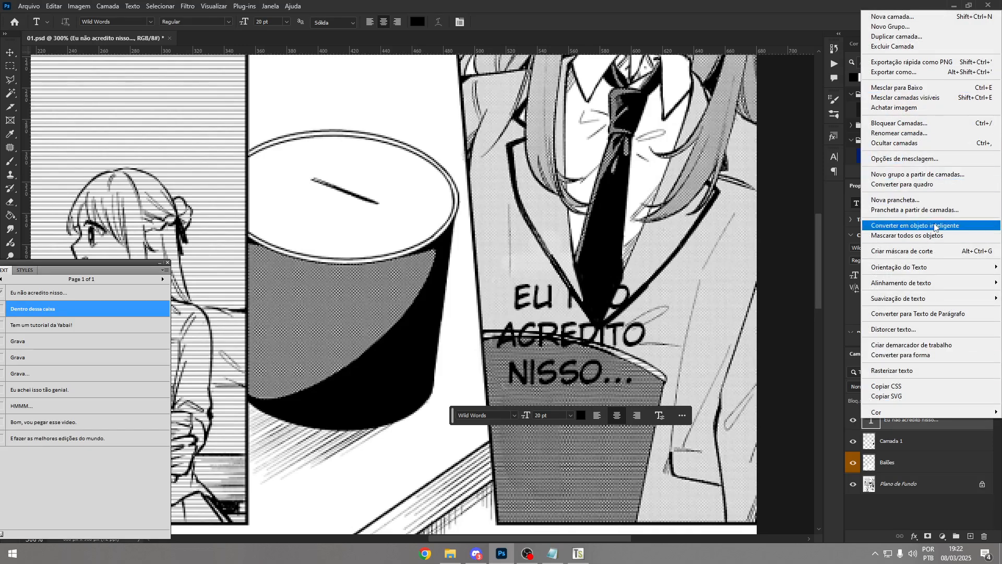
pyautogui.click(925, 159)
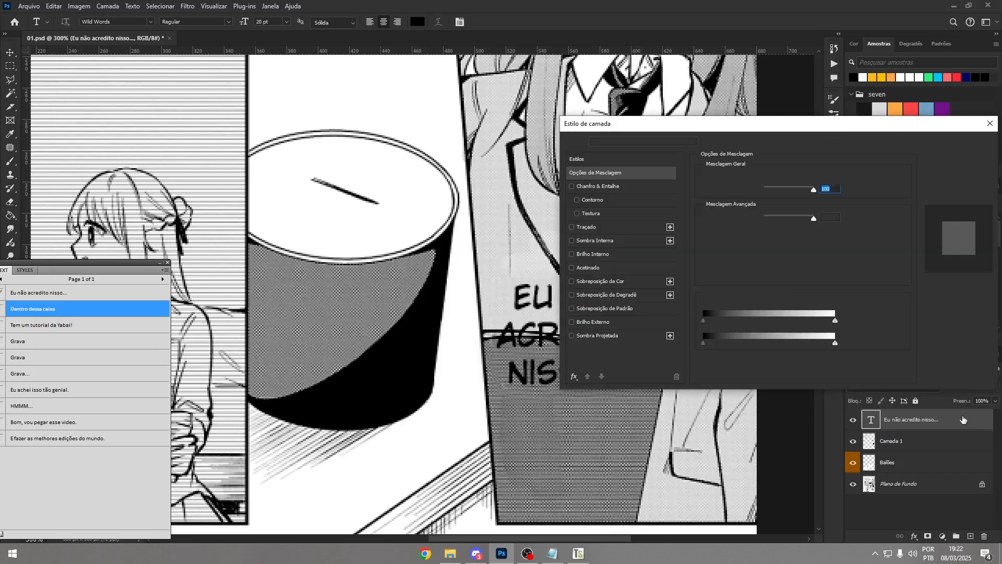
pyautogui.press('Escape')
# - Add a 3 px white outside stroke to the "Eu não acredito nisso..." text layer
pyautogui.doubleClick(987, 427)
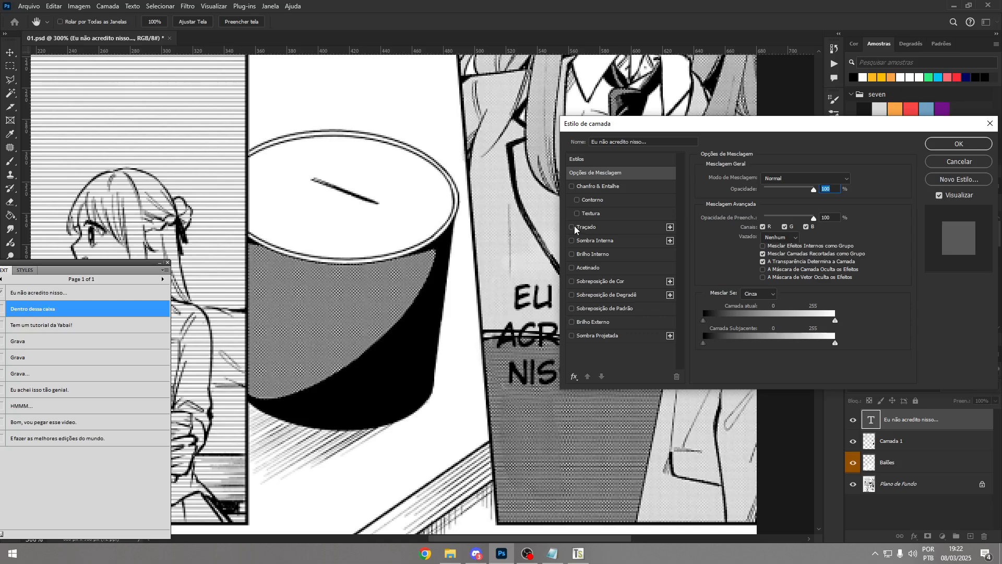
pyautogui.click(573, 228)
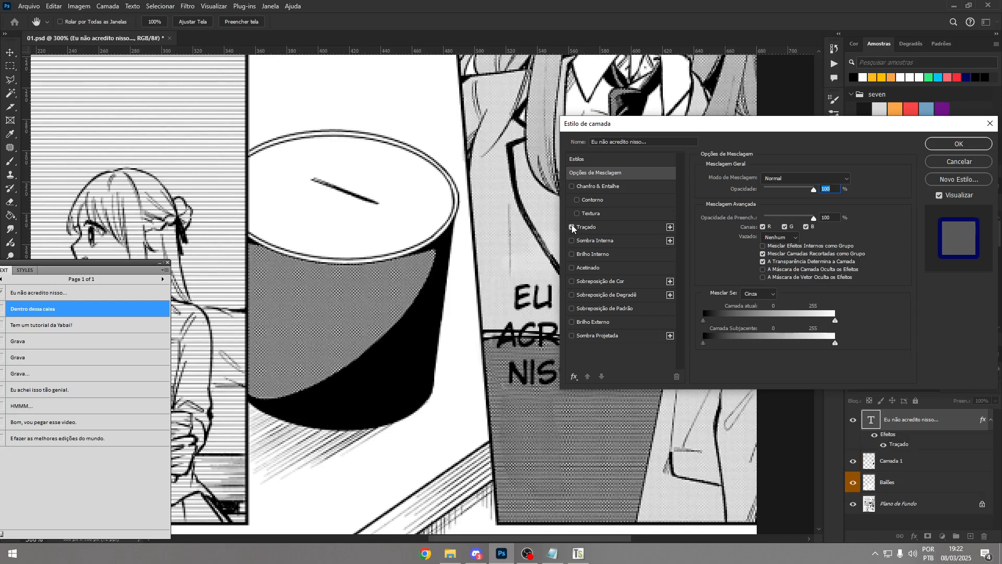
pyautogui.click(625, 231)
pyautogui.moveTo(689, 124); pyautogui.dragTo(788, 156)
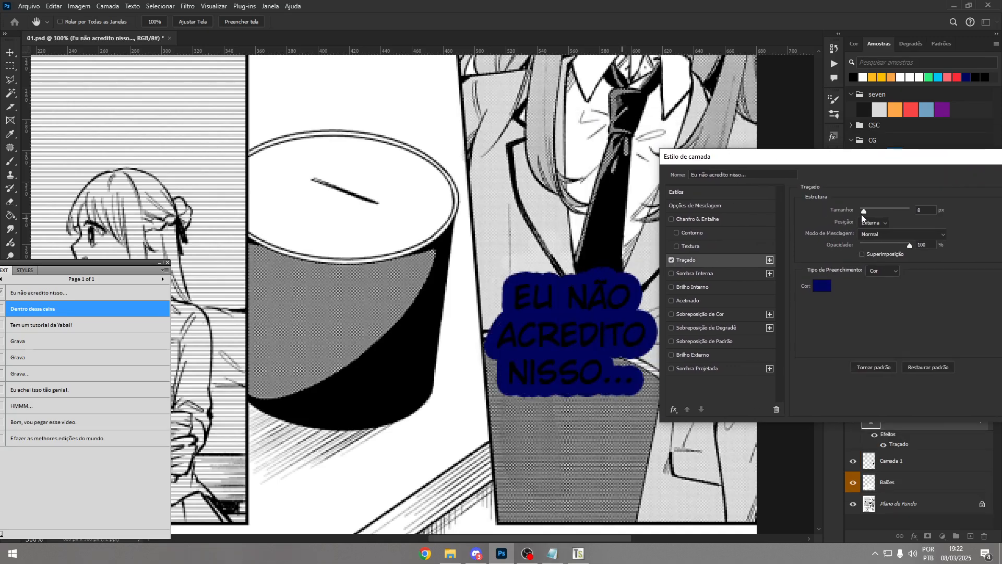
pyautogui.moveTo(863, 214); pyautogui.dragTo(862, 210)
pyautogui.click(822, 286)
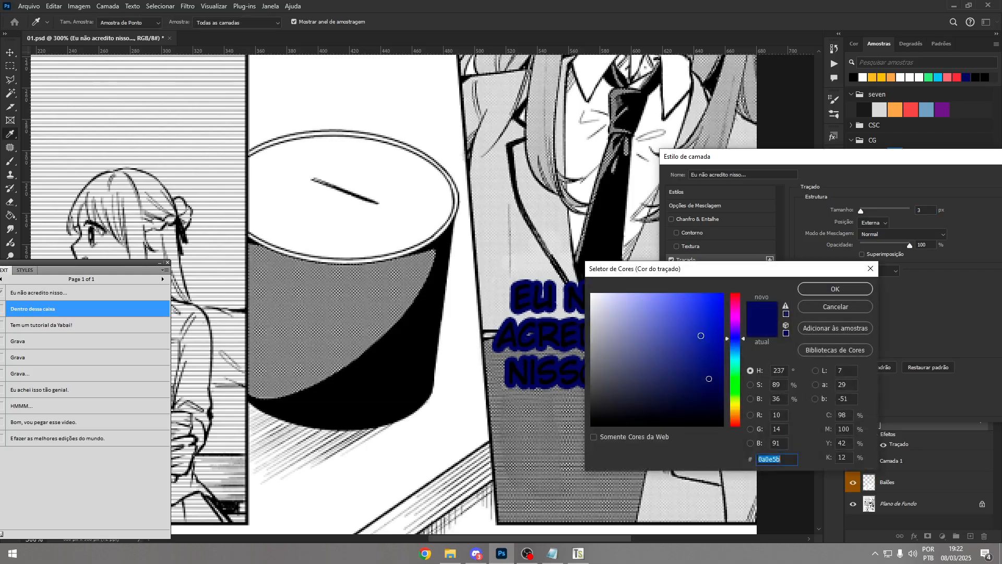
pyautogui.click(417, 190)
pyautogui.press('Return')
# - Insert the script line "Dentro dessa caixa" above the money box, break it into three lines and commit it
pyautogui.press('z')
pyautogui.moveTo(533, 255); pyautogui.dragTo(526, 324)
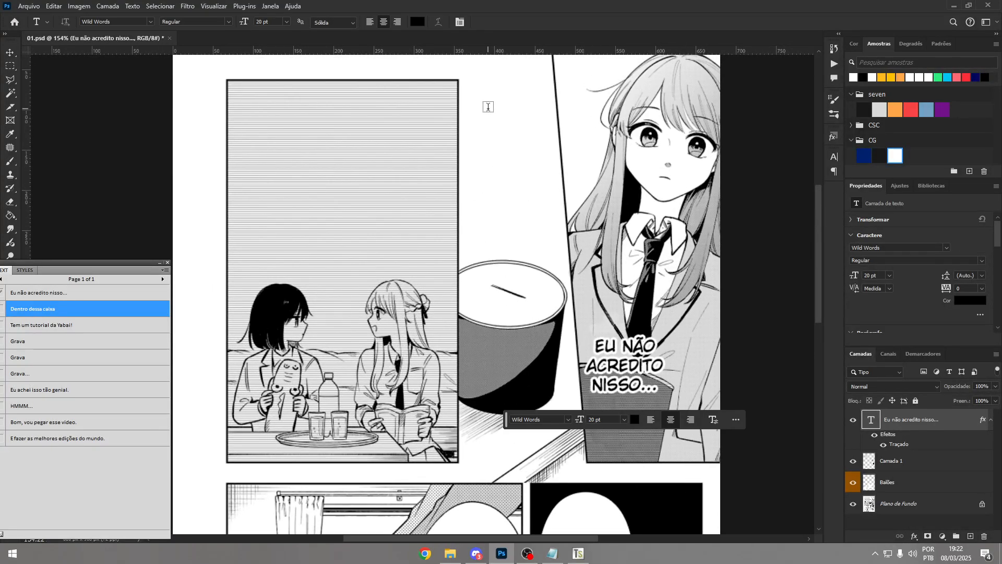
pyautogui.click(496, 218)
pyautogui.write('Dentro dessa caixa')
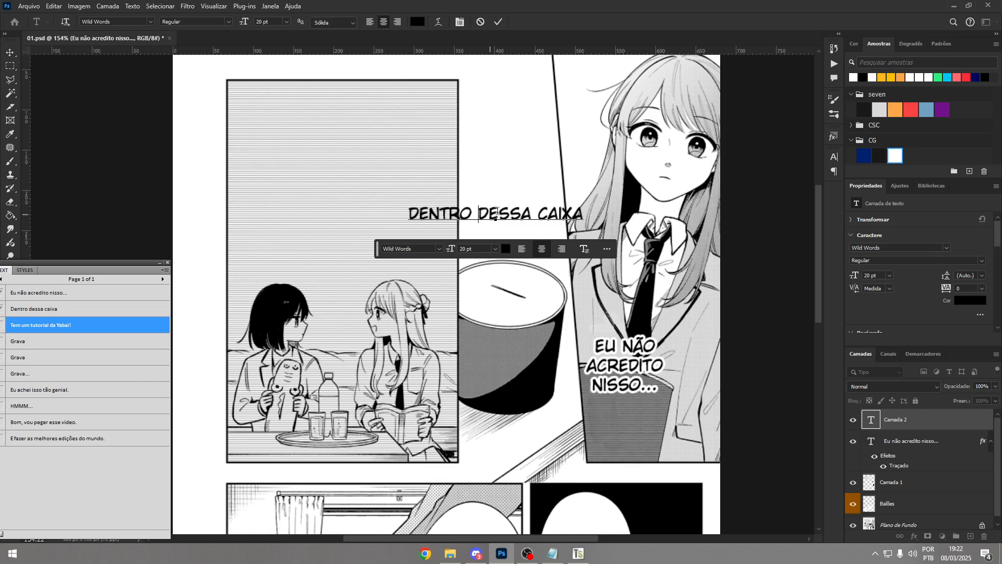
pyautogui.press('Return')
pyautogui.press('Return')
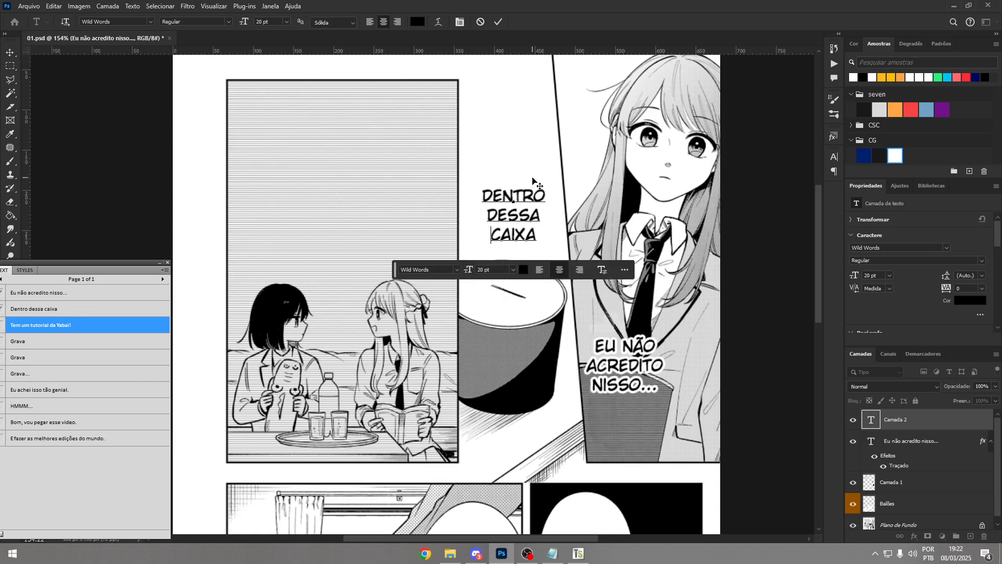
pyautogui.click(533, 183)
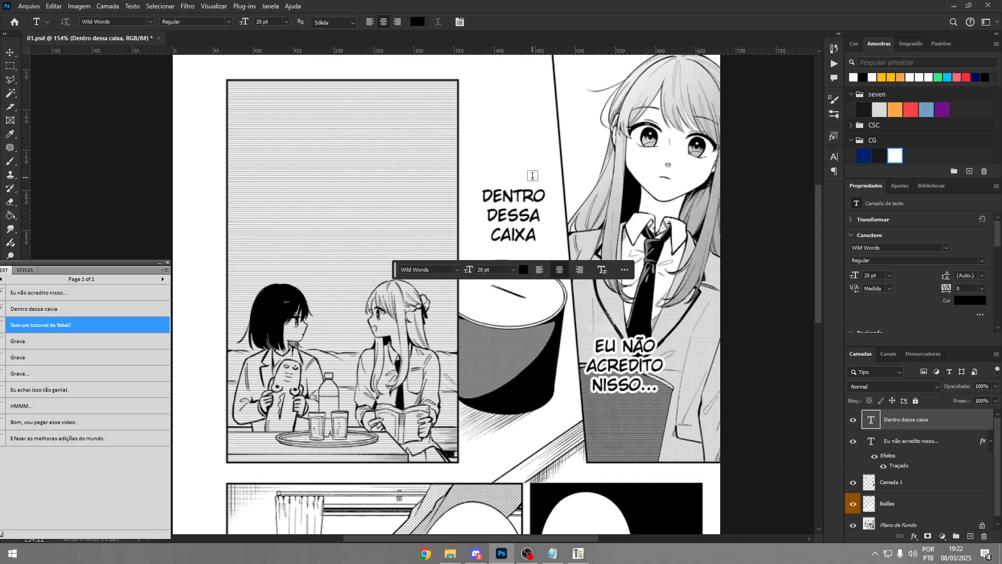
# - Insert the script line "Tem um tutorial da Yabai!" on two lines above the two girls, centering it in the panel
pyautogui.click(311, 214)
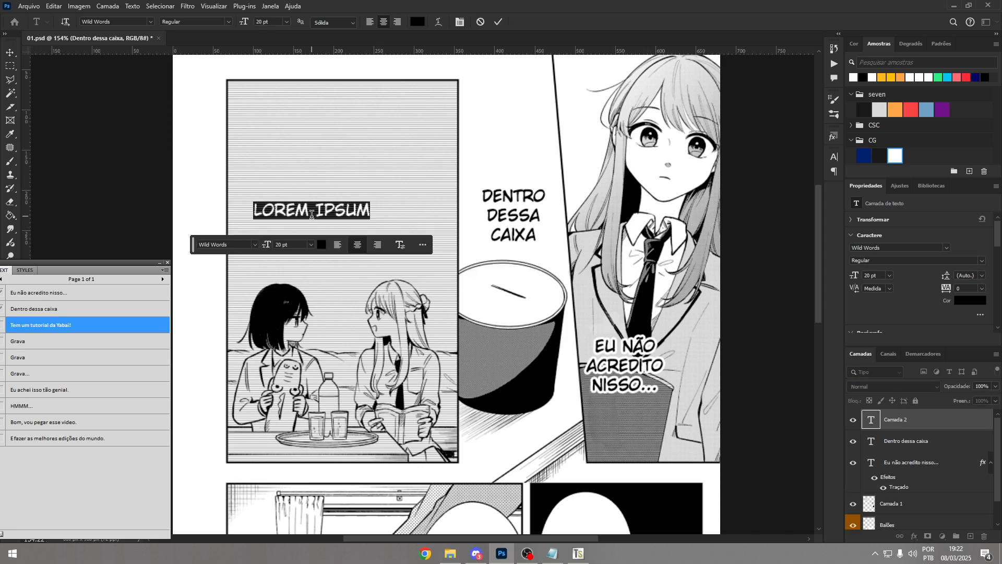
pyautogui.press('Return')
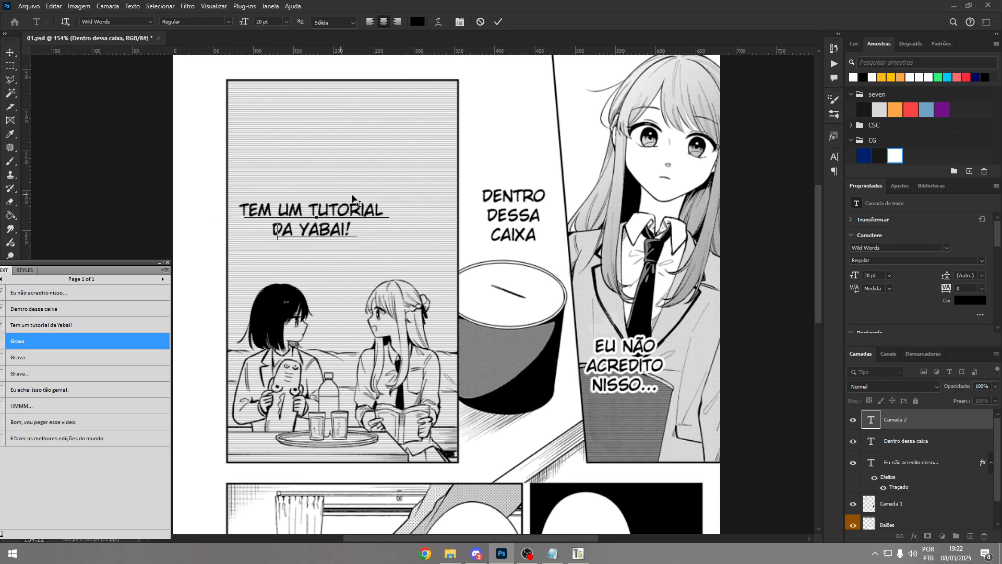
pyautogui.moveTo(334, 199); pyautogui.dragTo(364, 204)
pyautogui.hotkey('ctrl', 'Return')
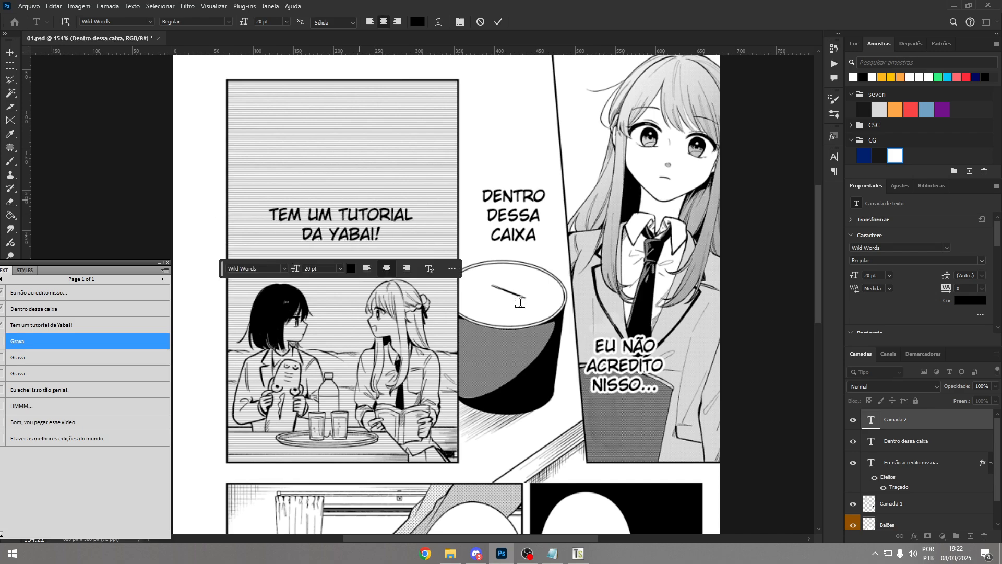
# - Apply a 3 px white stroke to the "Tem um tutorial da Yabai!" text layer
pyautogui.press('F2')
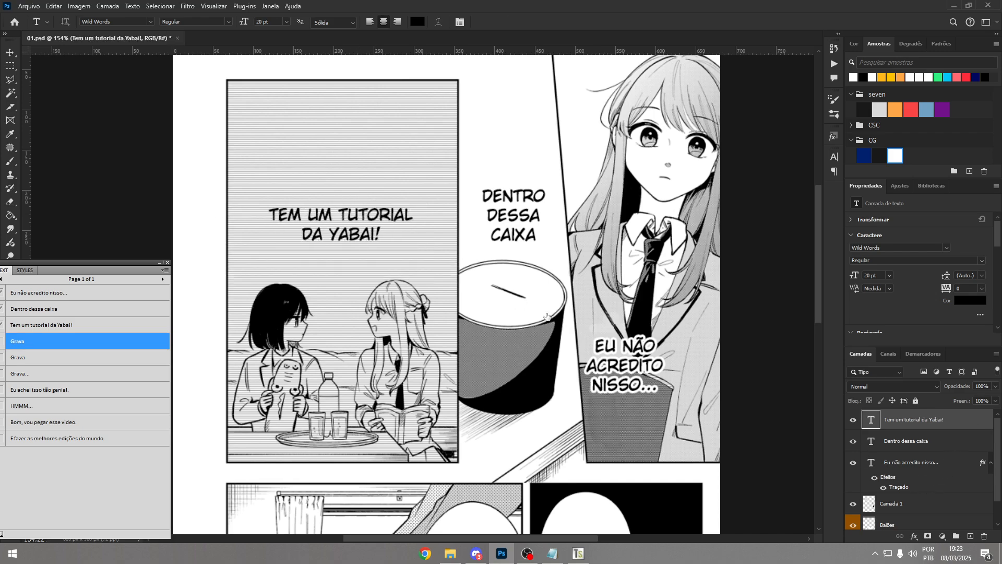
pyautogui.click(575, 263)
pyautogui.press('Return')
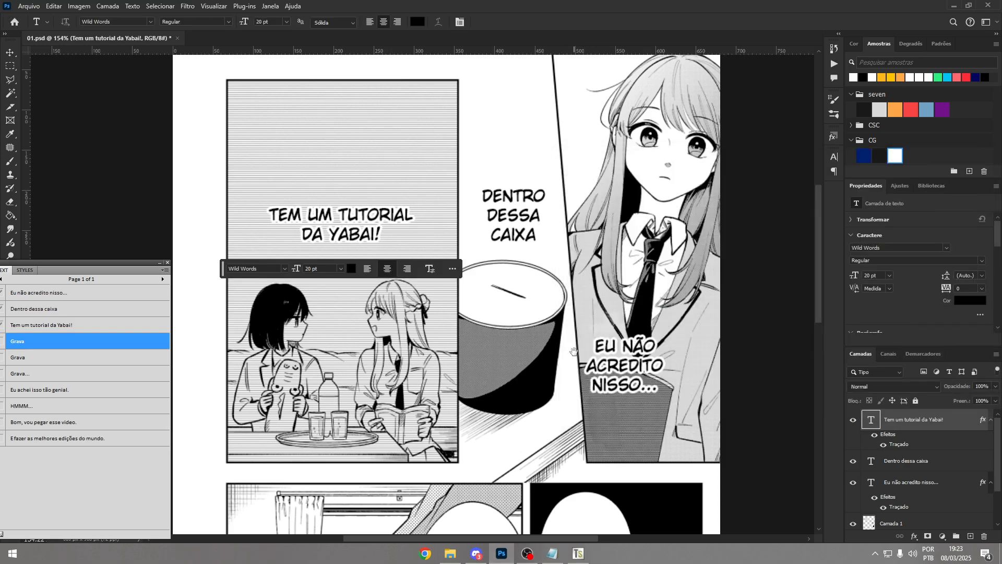
# - Insert the script line "Grava" on the black background beside the thought bubble in the lower panel and commit it
pyautogui.moveTo(574, 351); pyautogui.dragTo(529, 101)
pyautogui.moveTo(629, 315); pyautogui.dragTo(684, 316)
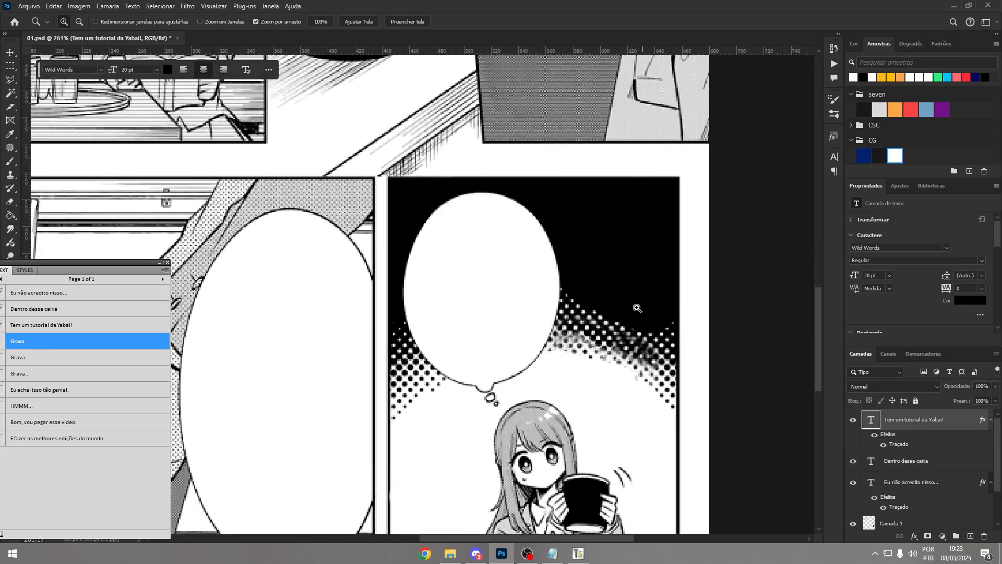
pyautogui.click(600, 283)
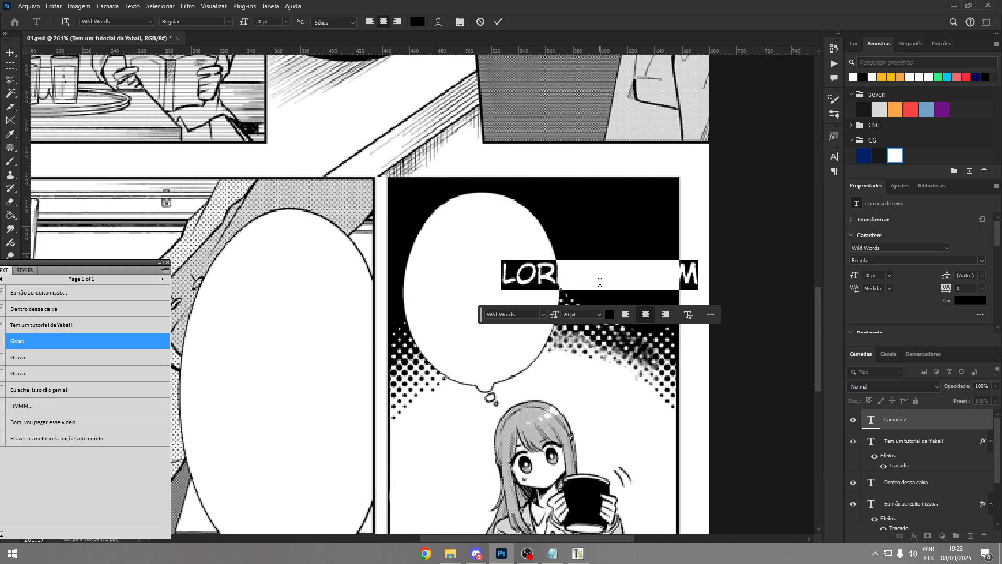
pyautogui.write('Grava')
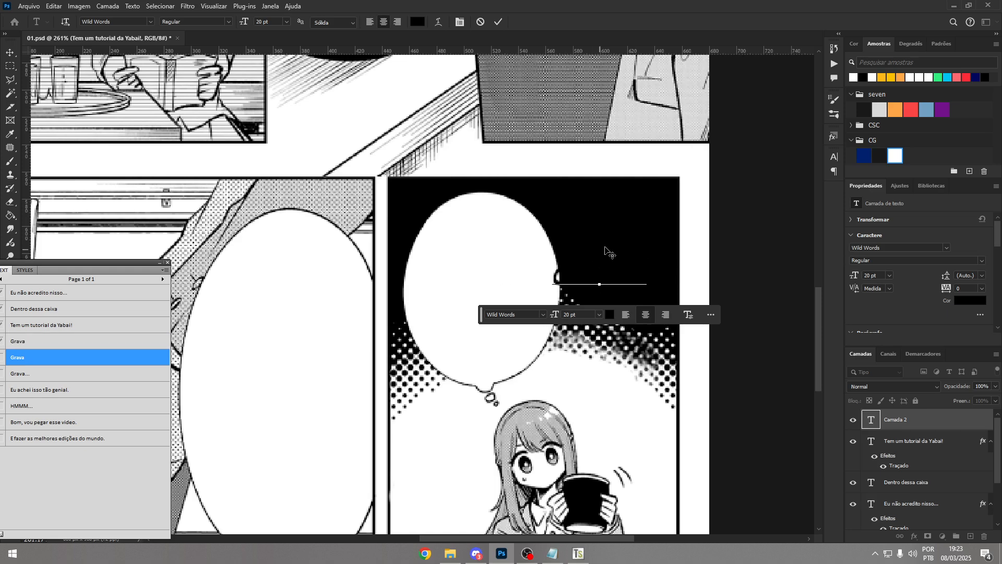
pyautogui.moveTo(613, 247); pyautogui.dragTo(631, 260)
pyautogui.hotkey('ctrl', 'Return')
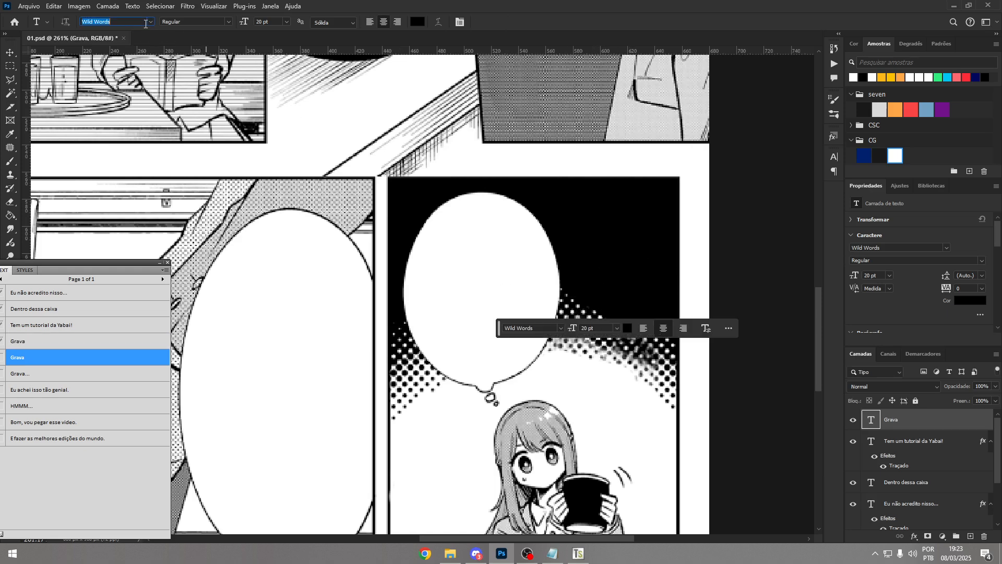
# - Change the "Grava" text to the Komika Axis font in white
pyautogui.write('KOMI')
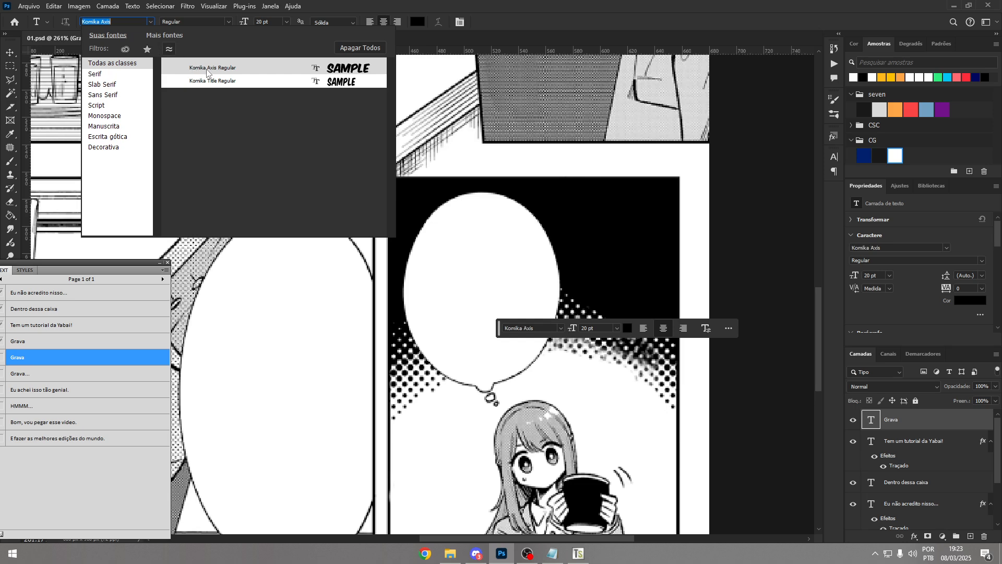
pyautogui.click(209, 69)
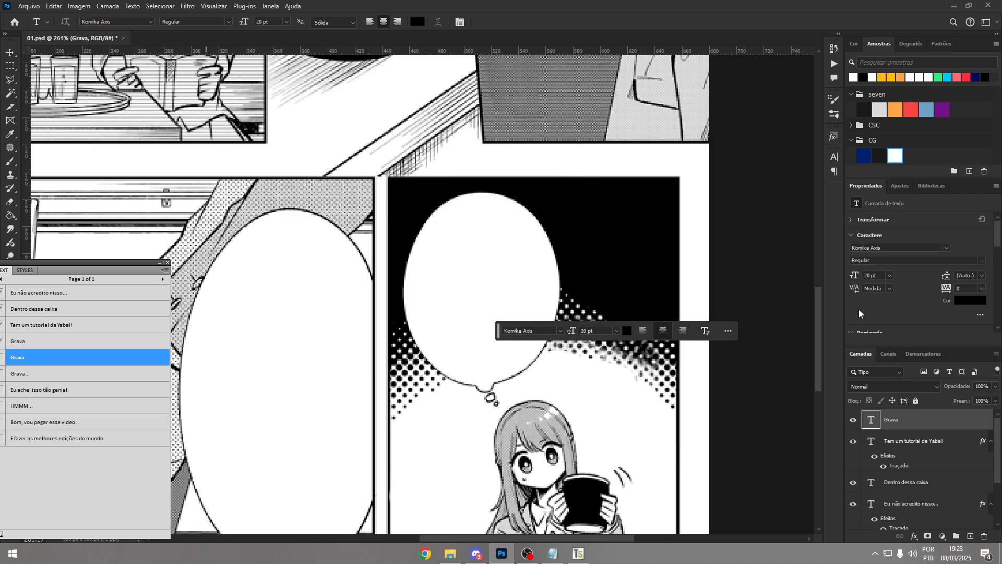
pyautogui.click(896, 157)
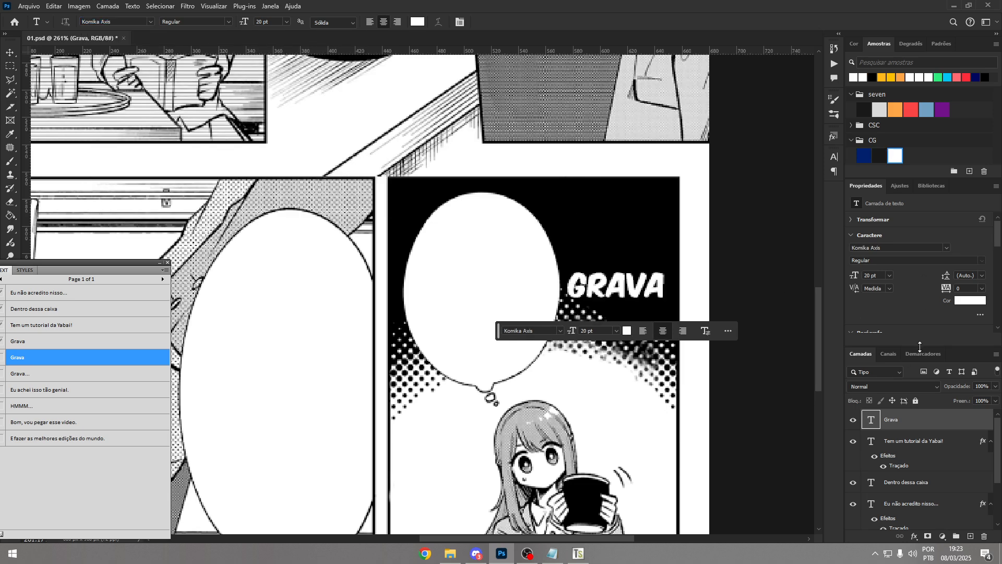
# - Add a 3 px black stroke to the "Grava" text layer
pyautogui.doubleClick(985, 422)
pyautogui.click(589, 263)
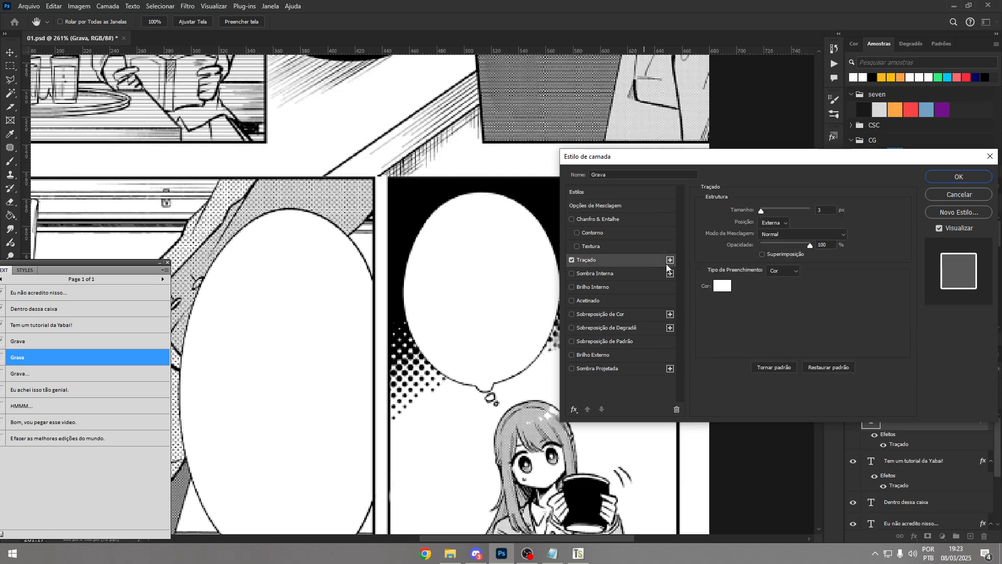
pyautogui.click(716, 286)
pyautogui.moveTo(613, 358); pyautogui.dragTo(470, 474)
pyautogui.press('Return')
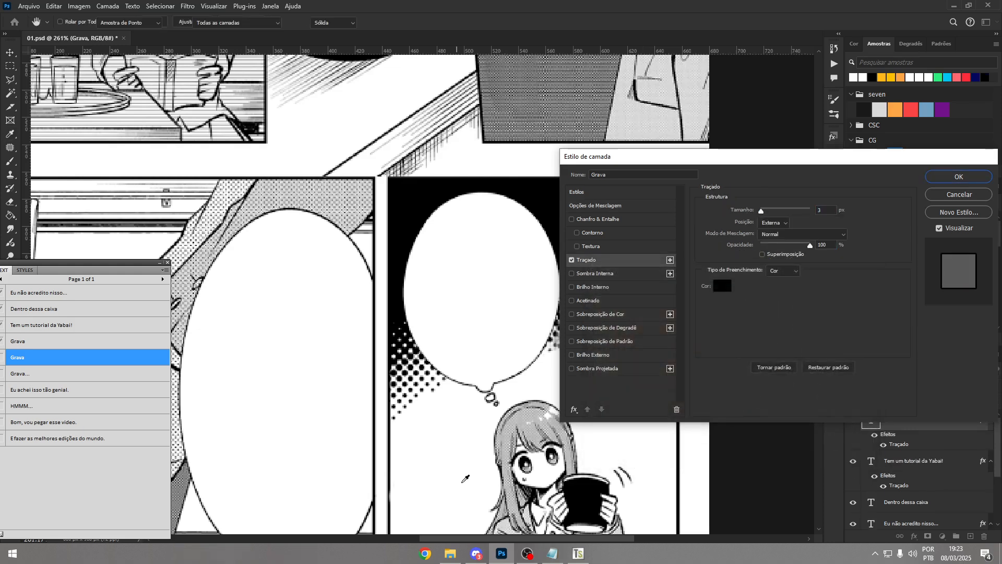
pyautogui.press('Return')
# - Reposition the "Grava" lettering and duplicate it so a second "Grava" script line sits directly below the first
pyautogui.click(622, 274)
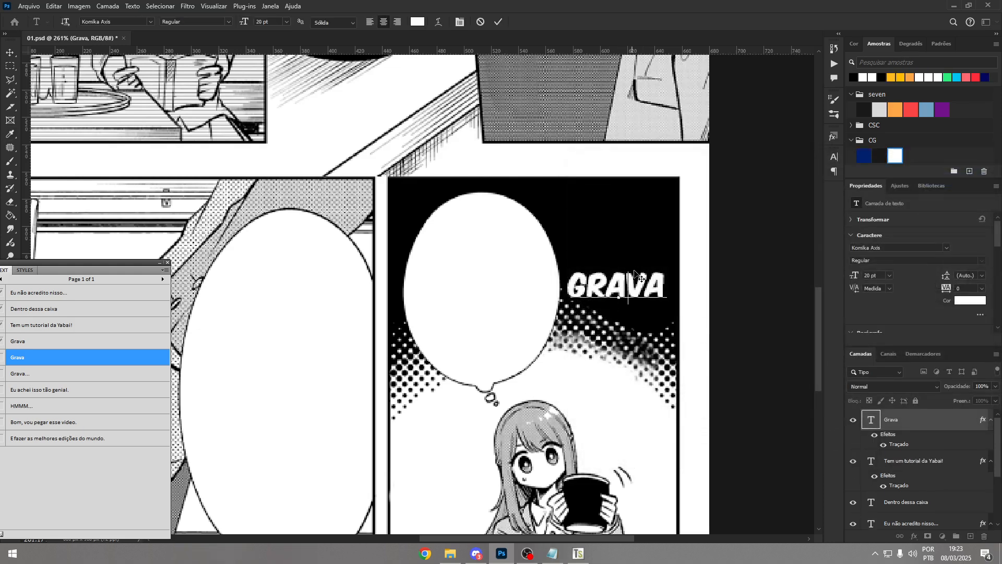
pyautogui.moveTo(634, 269); pyautogui.dragTo(630, 298)
pyautogui.hotkey('ctrl', 'Return')
pyautogui.hotkey('ctrl', 'j')
pyautogui.click(632, 286)
pyautogui.hotkey('ctrl', 'a')
pyautogui.write('GRAVA')
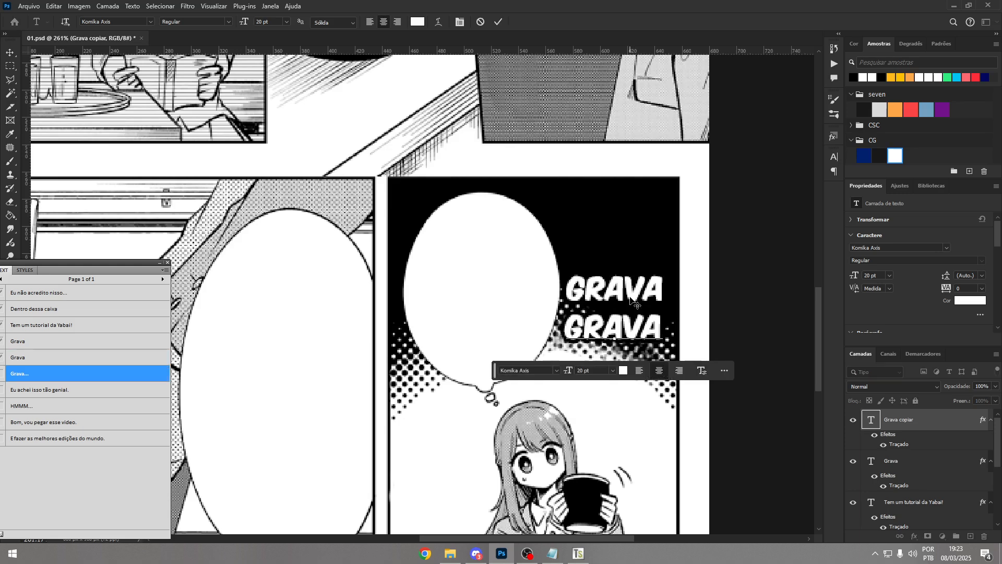
# - Duplicate the styled lettering once more, replace its text with the script line "Grava..." and place it below the other two
pyautogui.click(628, 323)
pyautogui.hotkey('ctrl', 'a')
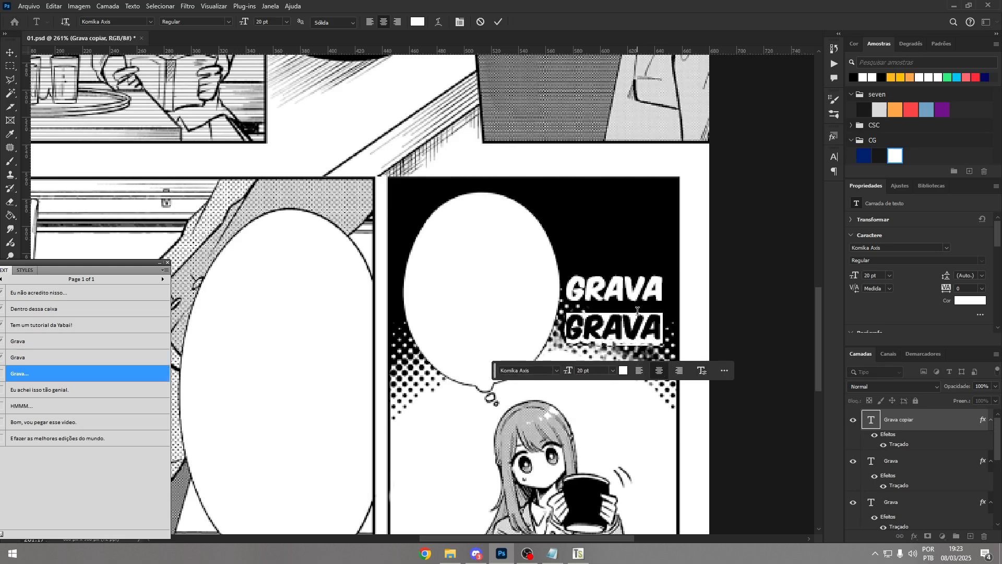
pyautogui.write('Grava...')
pyautogui.moveTo(647, 300); pyautogui.dragTo(678, 350)
pyautogui.hotkey('ctrl', 'Return')
pyautogui.hotkey('ctrl', 'space')
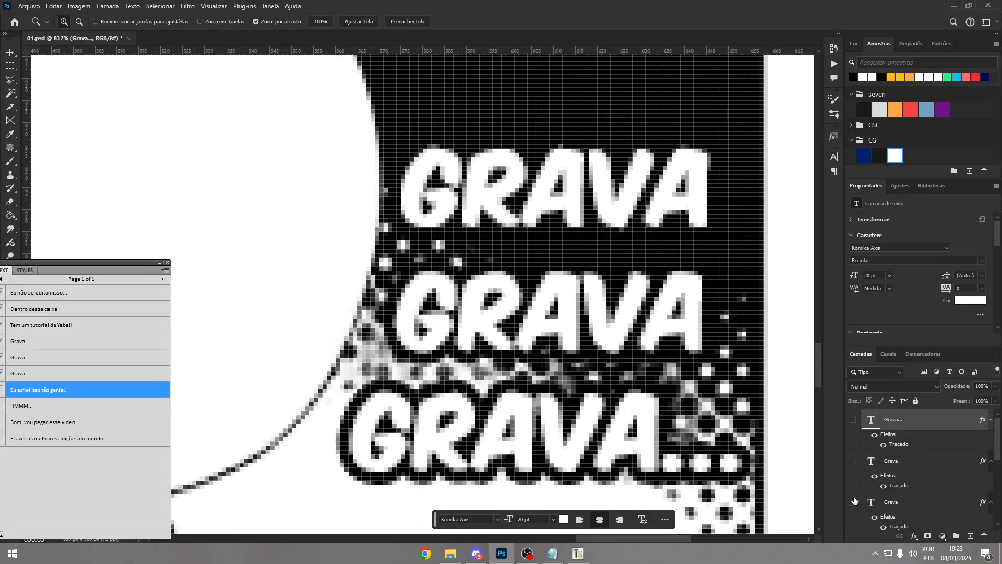
# - Hide the "Grava" text layers and show them again to compare the lettering with the artwork beneath
pyautogui.click(853, 501)
pyautogui.click(10, 66)
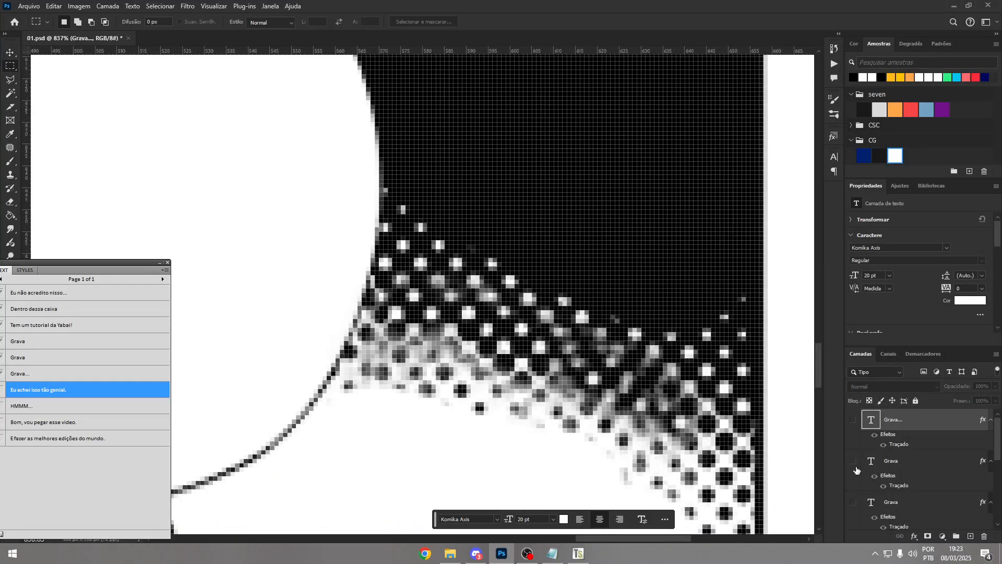
pyautogui.click(854, 419)
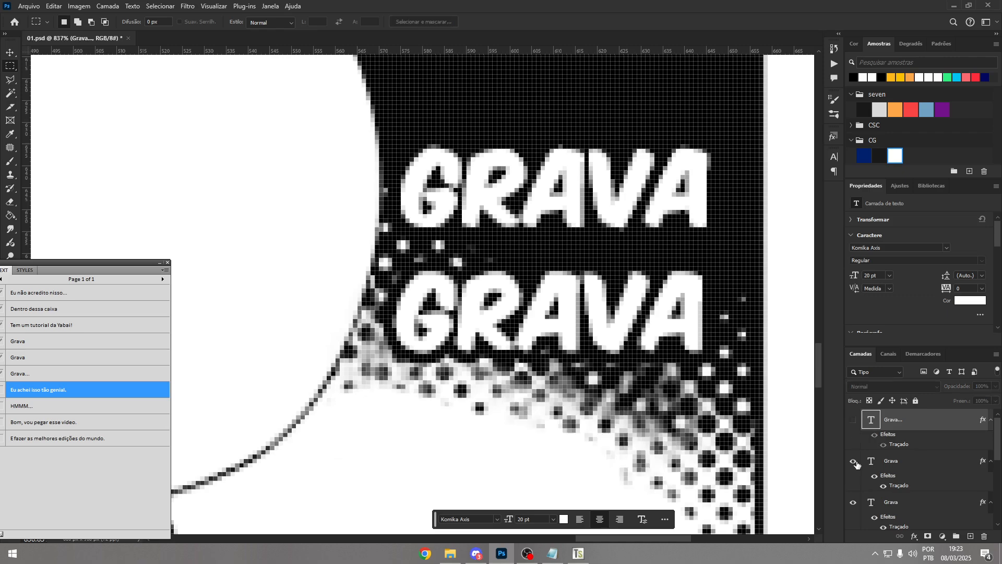
pyautogui.moveTo(485, 382)
pyautogui.mouseDown()
pyautogui.moveTo(650, 433)
pyautogui.moveTo(658, 466)
pyautogui.mouseUp()
pyautogui.click(853, 420)
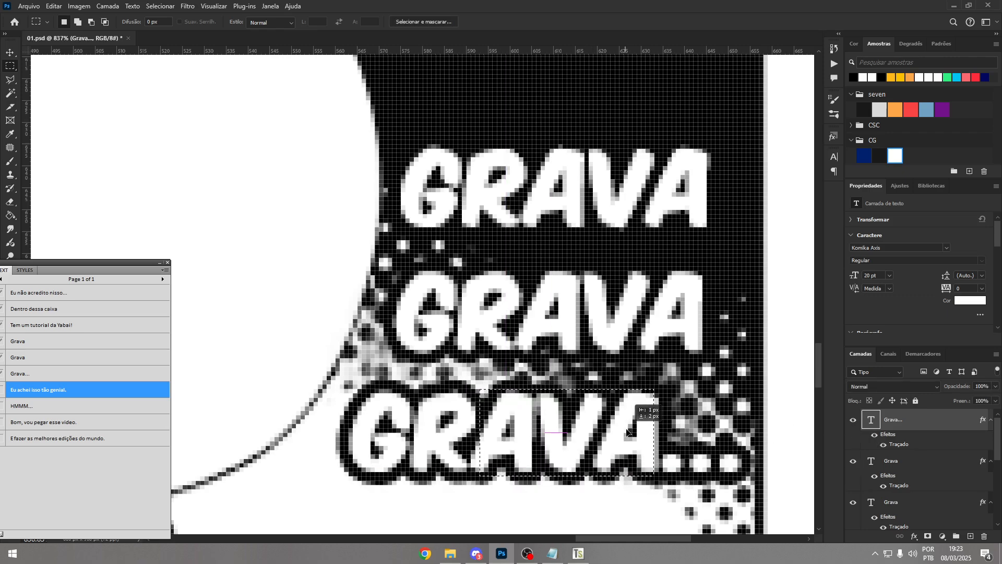
# - Insert the script line "Eu achei isso tão genial." in the empty thought balloon and set its size to 14 pt
pyautogui.press('z')
pyautogui.moveTo(674, 344); pyautogui.dragTo(613, 351)
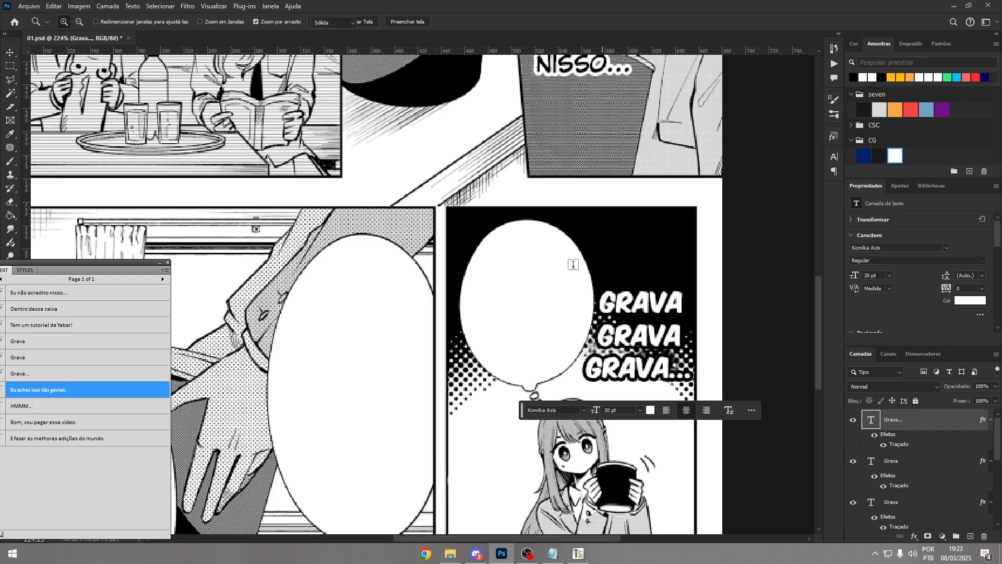
pyautogui.moveTo(605, 241); pyautogui.dragTo(646, 328)
pyautogui.click(627, 149)
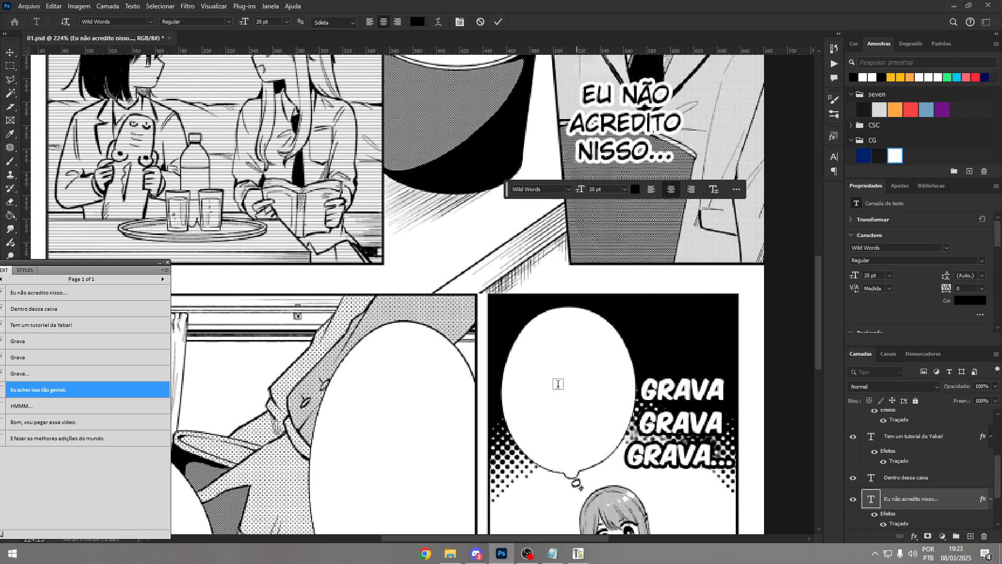
pyautogui.click(558, 385)
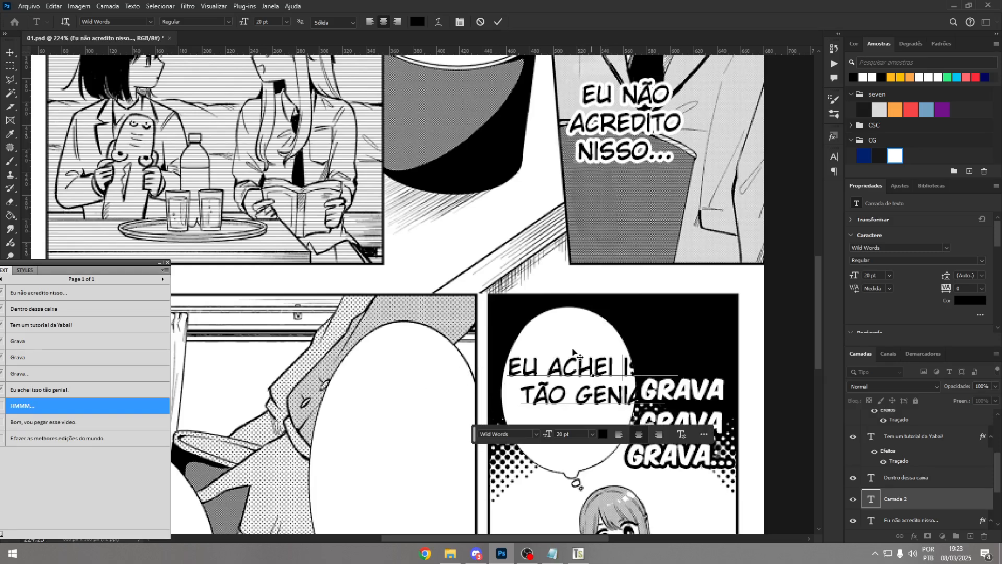
pyautogui.click(578, 389)
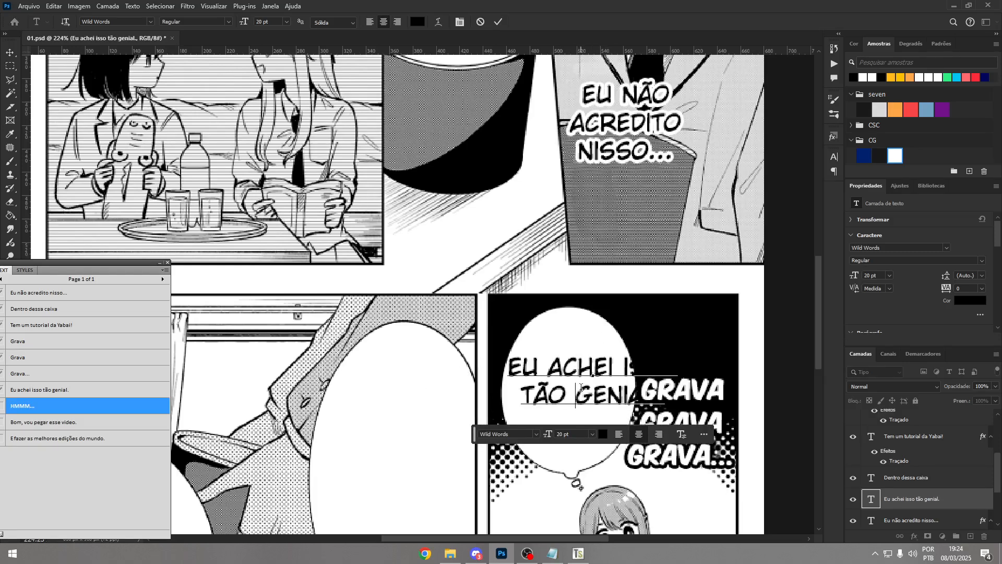
pyautogui.press('Escape')
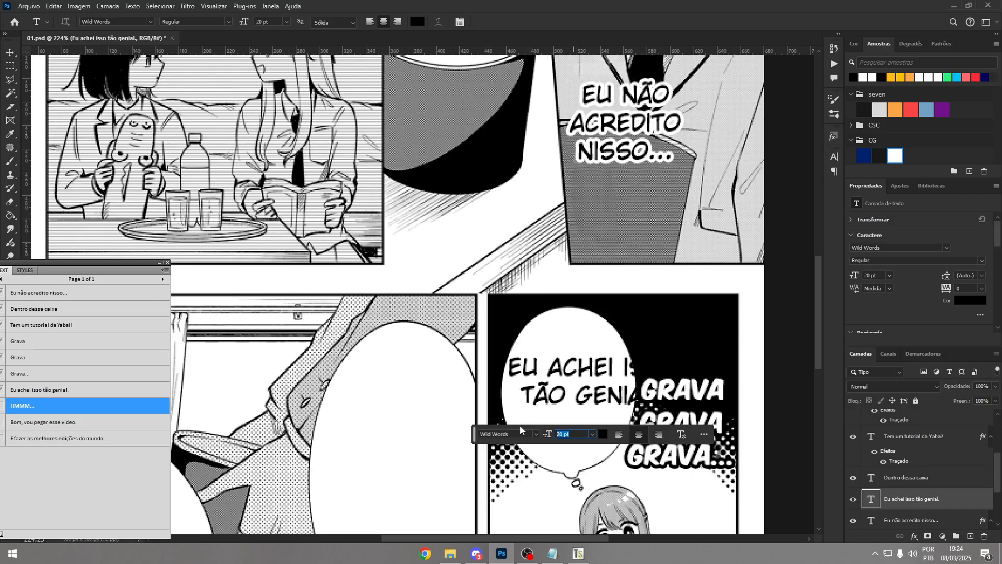
pyautogui.write('14')
pyautogui.press('Return')
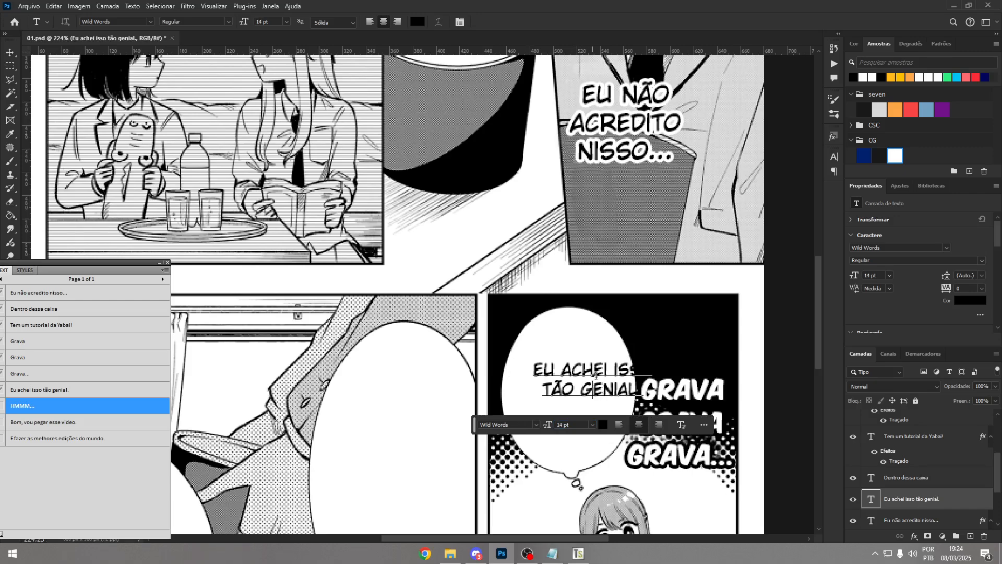
# - Delete the balloon text and insert "Eu achei isso tão genial." again inside a text box spanning the whole thought balloon
pyautogui.press('z')
pyautogui.moveTo(596, 375); pyautogui.dragTo(616, 353)
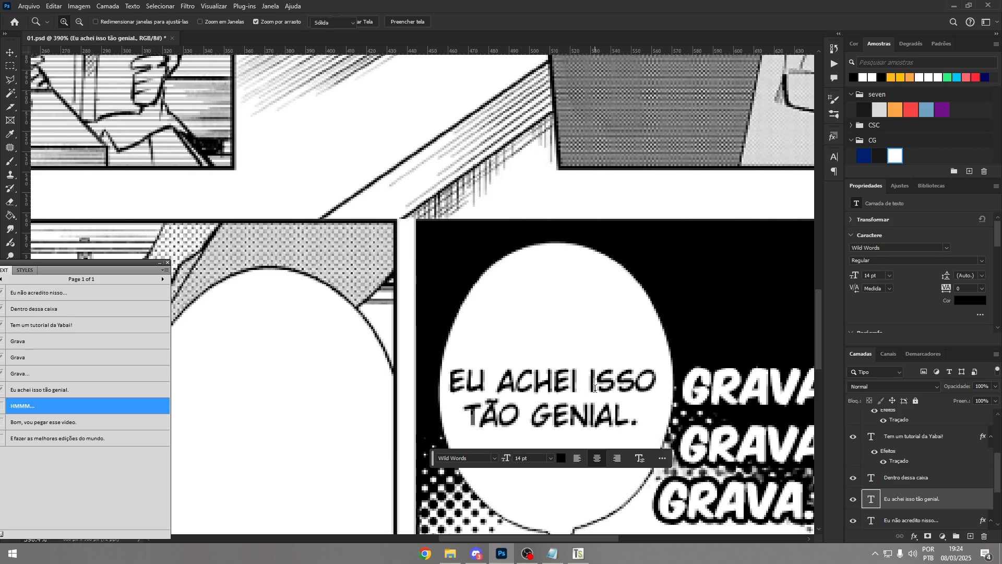
pyautogui.click(595, 388)
pyautogui.hotkey('ctrl', 'a')
pyautogui.press('Escape')
pyautogui.press('Delete')
pyautogui.moveTo(593, 367); pyautogui.dragTo(590, 288)
pyautogui.moveTo(464, 418); pyautogui.dragTo(671, 164)
pyautogui.write('Eu achei isso tão genial.')
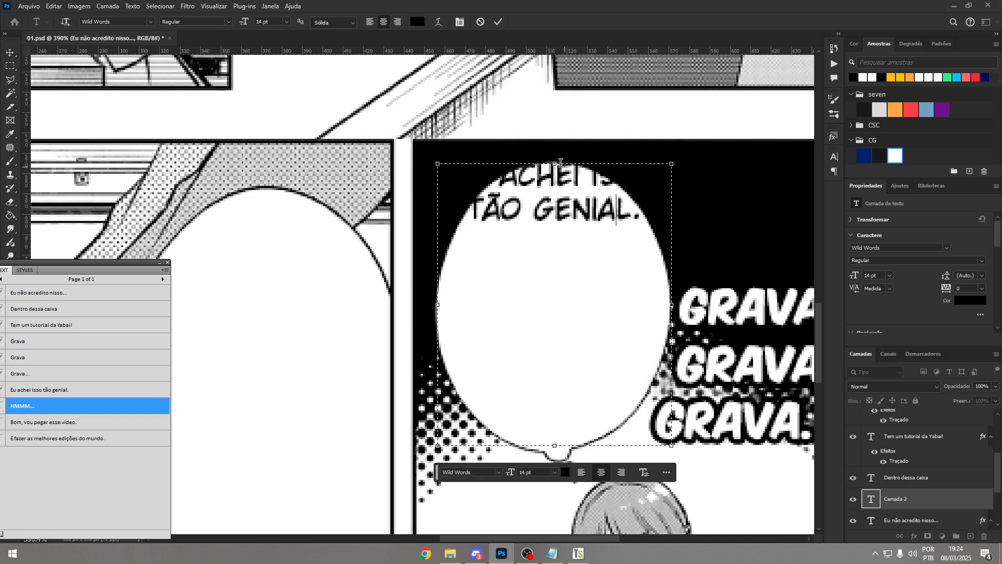
# - Try to shorten and narrow the text box so the line wraps inside the balloon, then undo the boxed text
pyautogui.moveTo(558, 163); pyautogui.dragTo(555, 253)
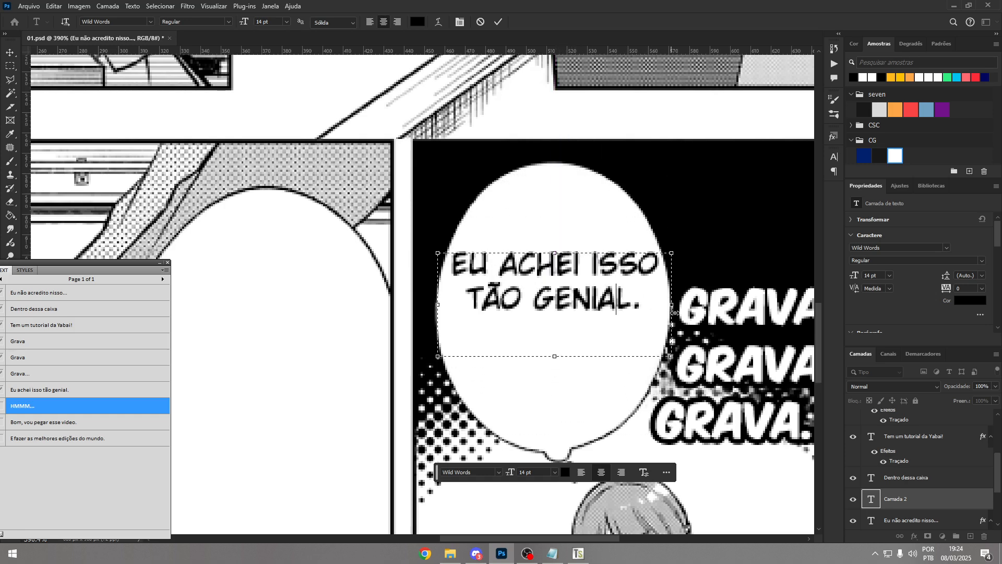
pyautogui.moveTo(672, 305); pyautogui.dragTo(585, 311)
pyautogui.hotkey('ctrl', 'Return')
pyautogui.press('z')
pyautogui.click(585, 311)
pyautogui.press('t')
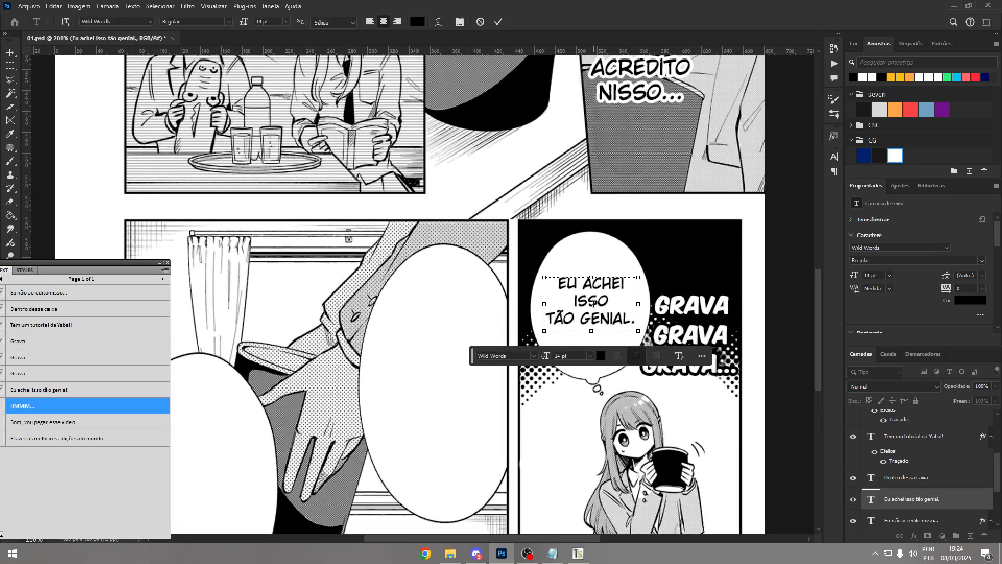
pyautogui.hotkey('ctrl', 'z')
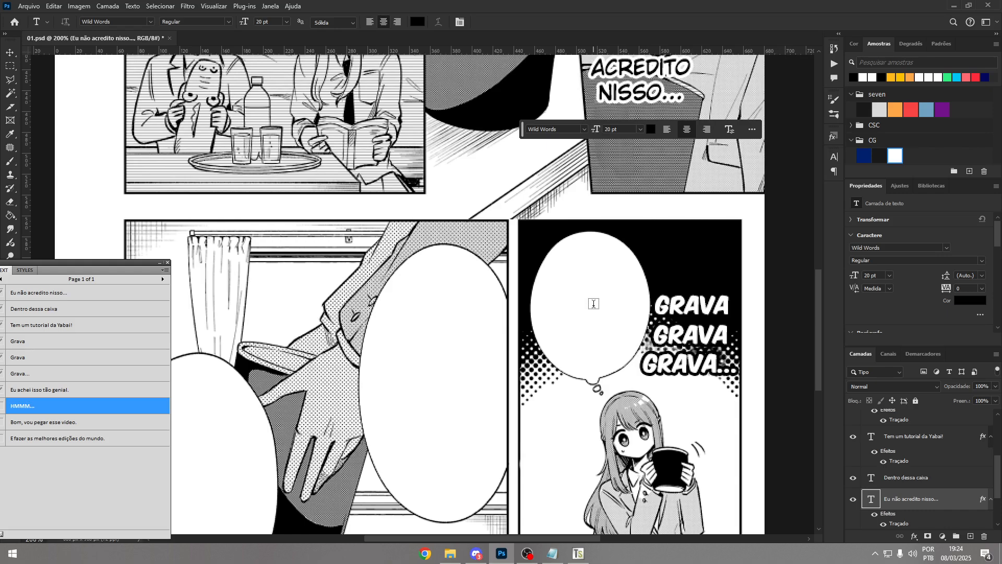
# - Insert "Eu achei isso tão genial." into the thought balloon again as unboxed 14 pt Wild Words text
pyautogui.click(594, 303)
pyautogui.write('Eu achei isso tão genial.')
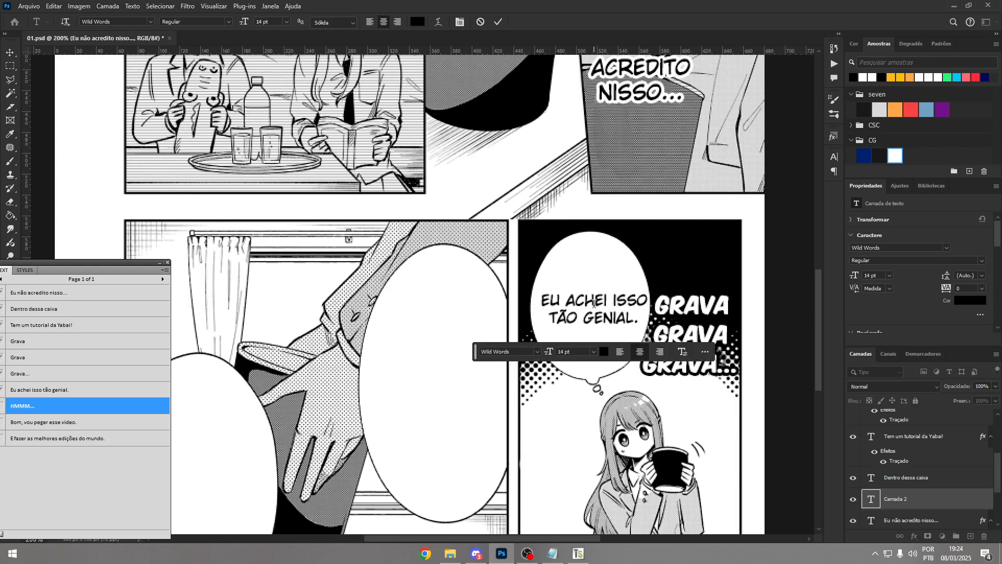
pyautogui.hotkey('ctrl', 'Return')
# - Draw an elliptical selection inside the thought balloon as a guide for the text area
pyautogui.press('z')
pyautogui.moveTo(612, 293); pyautogui.dragTo(655, 289)
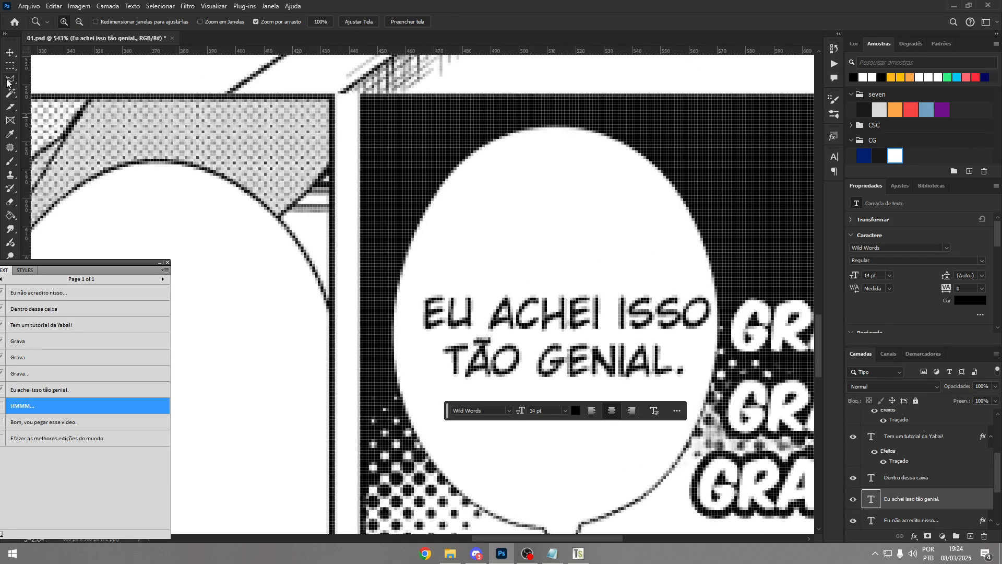
pyautogui.rightClick(10, 66)
pyautogui.click(39, 79)
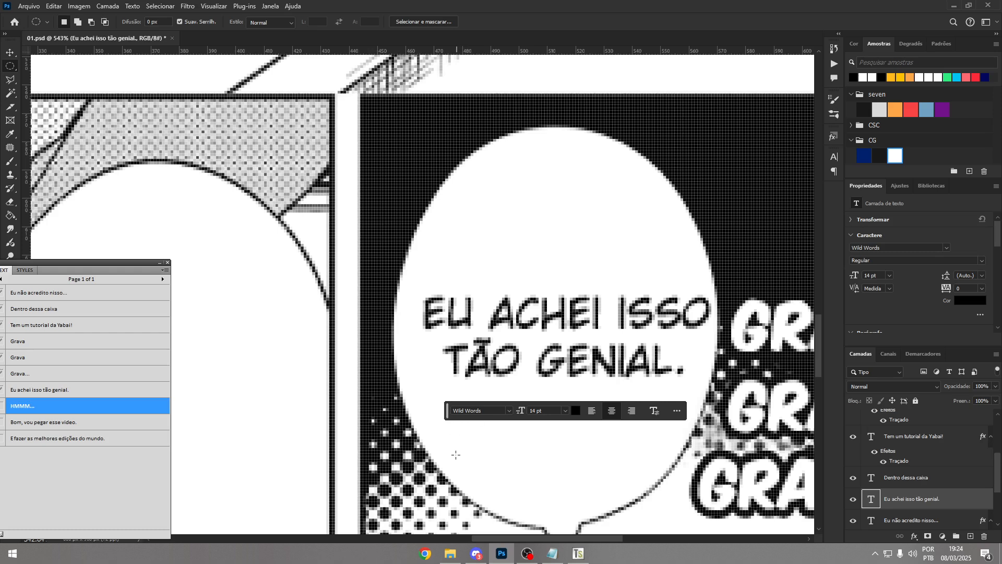
pyautogui.moveTo(456, 455); pyautogui.dragTo(670, 173)
# - Break the balloon text after "Eu" and move the text upward within the elliptical guide
pyautogui.press('t')
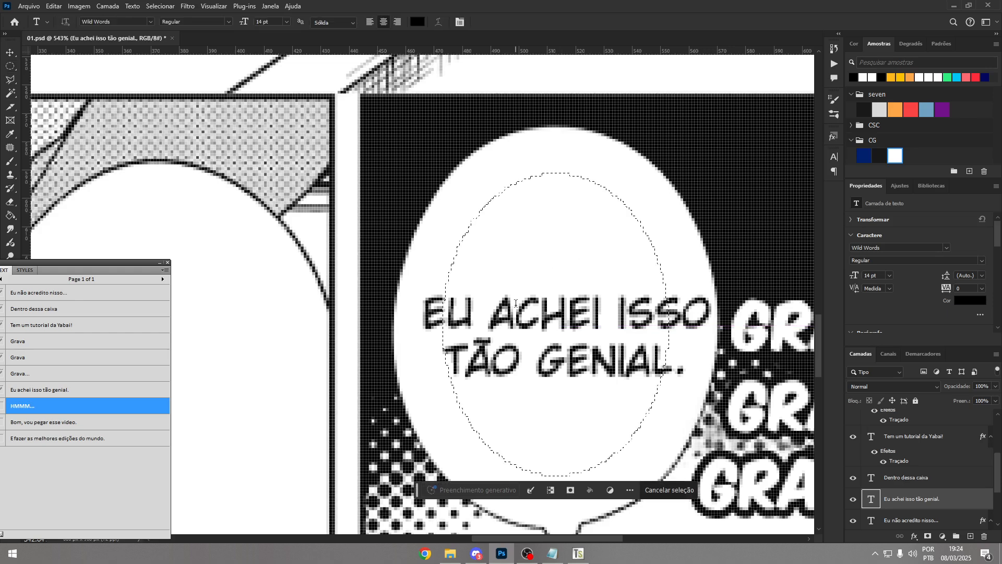
pyautogui.click(500, 307)
pyautogui.press('BackSpace')
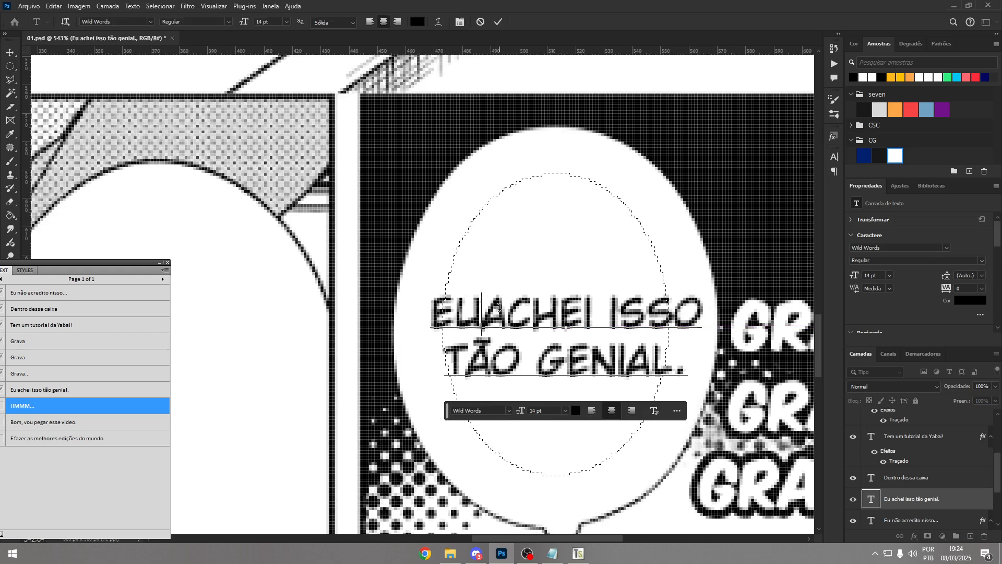
pyautogui.press('Return')
pyautogui.hotkey('ctrl', 'Return')
pyautogui.click(586, 302)
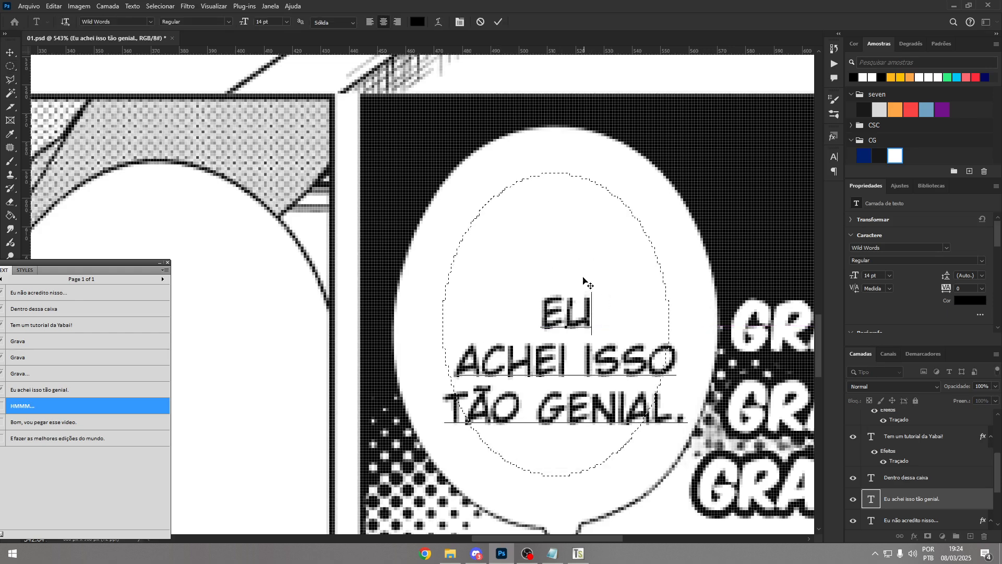
pyautogui.keyDown('ctrl'); pyautogui.moveTo(587, 283); pyautogui.dragTo(580, 235); pyautogui.keyUp('ctrl')
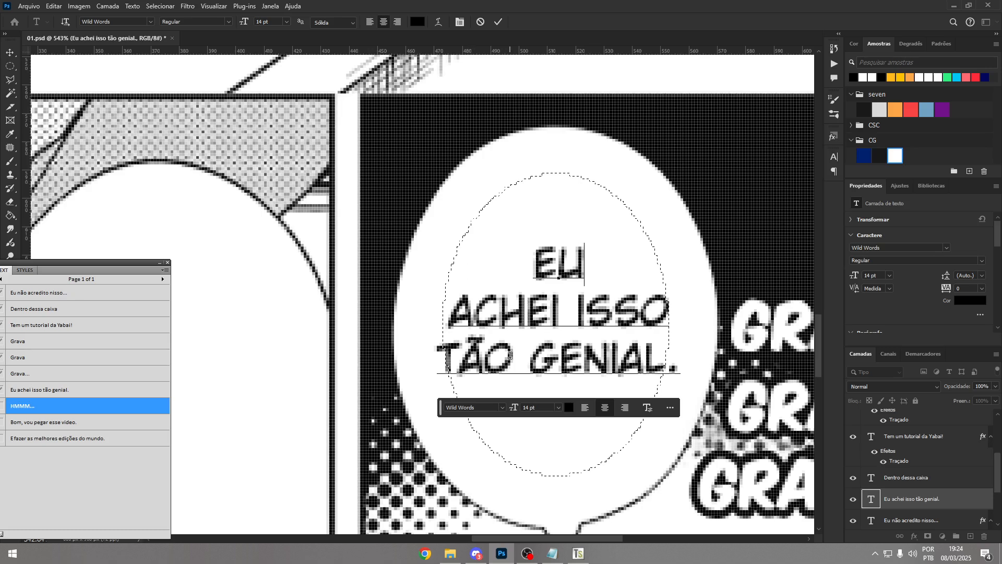
# - Rearrange the remaining line breaks to read "Achei / isso tão / genial." and centre the text in the balloon
pyautogui.press('BackSpace')
pyautogui.press('Return')
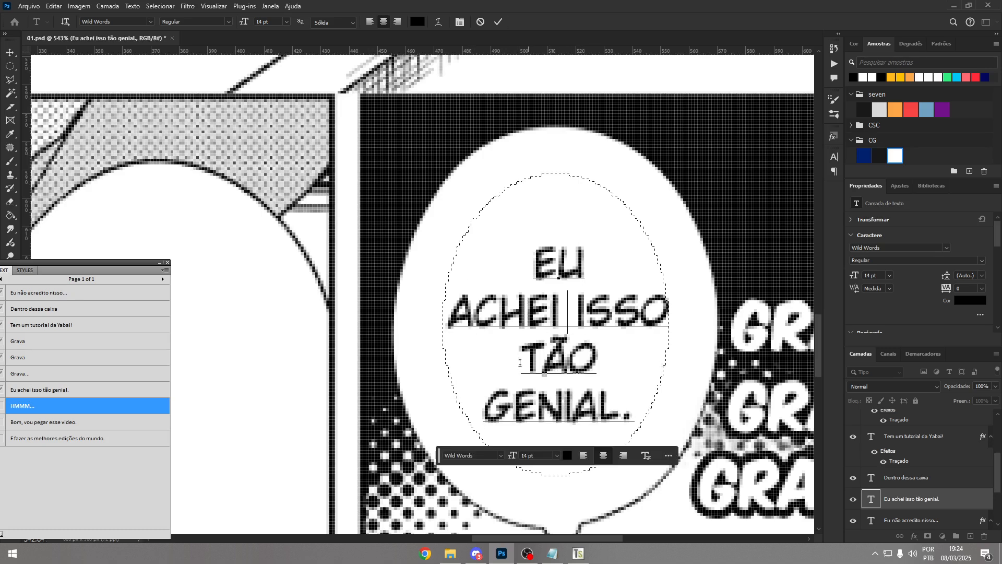
pyautogui.press('BackSpace')
pyautogui.press('Return')
pyautogui.press('BackSpace')
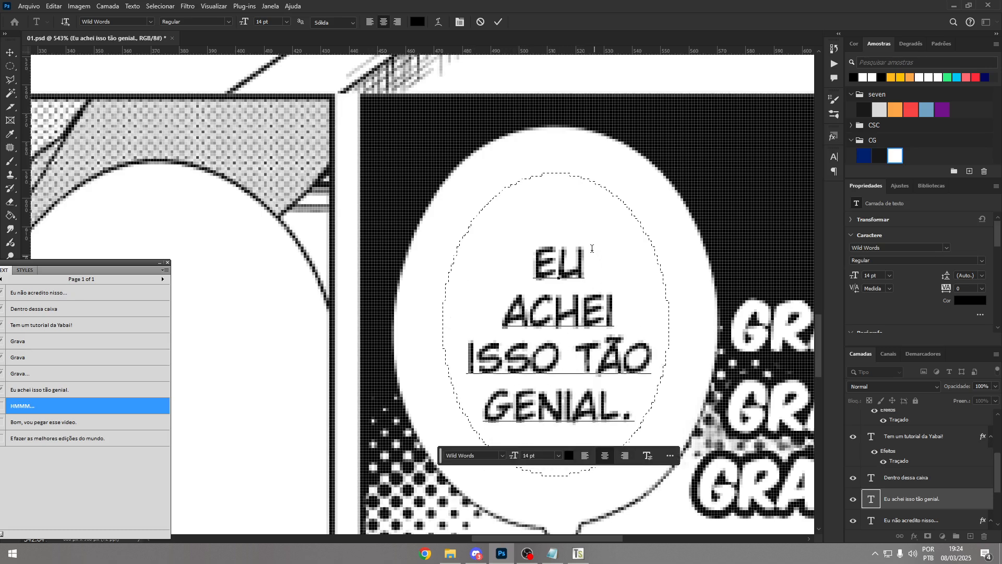
pyautogui.moveTo(495, 372); pyautogui.dragTo(592, 379)
# - Draw an elliptical selection around the balloon text to check its fit, then deselect
pyautogui.click(10, 66)
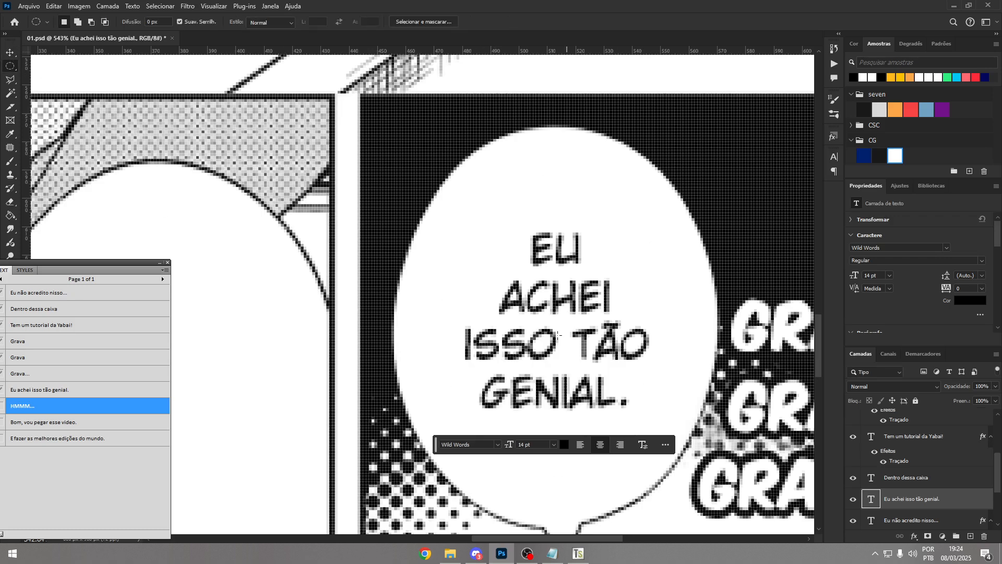
pyautogui.moveTo(483, 402); pyautogui.dragTo(645, 202)
pyautogui.hotkey('ctrl', 'd')
# - Try sketching a black diamond outline around the balloon text with the Brush on a new layer, then undo it
pyautogui.press('b')
pyautogui.keyDown('alt'); pyautogui.rightClick(434, 213); pyautogui.keyUp('alt')
pyautogui.moveTo(421, 215); pyautogui.dragTo(394, 209)
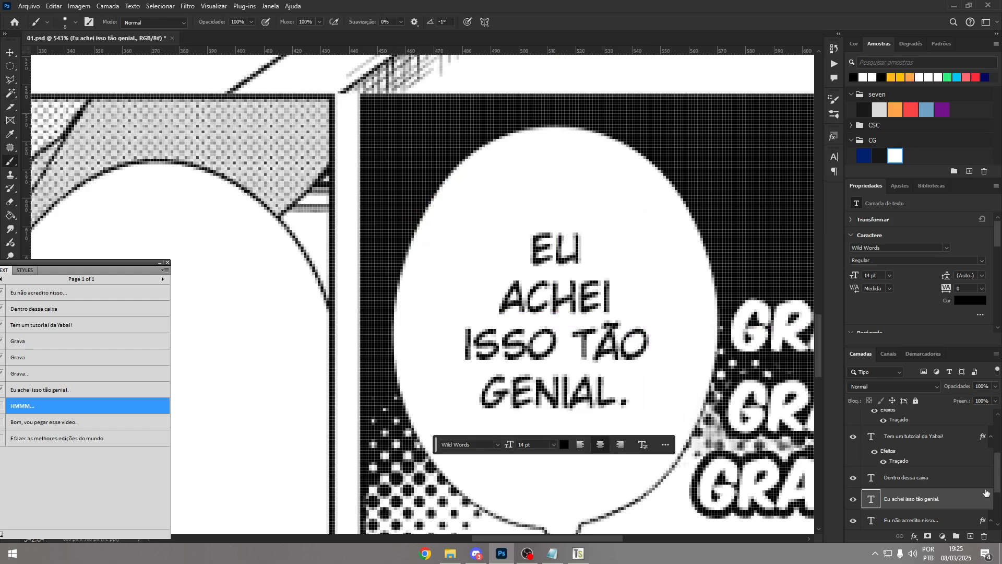
pyautogui.click(970, 537)
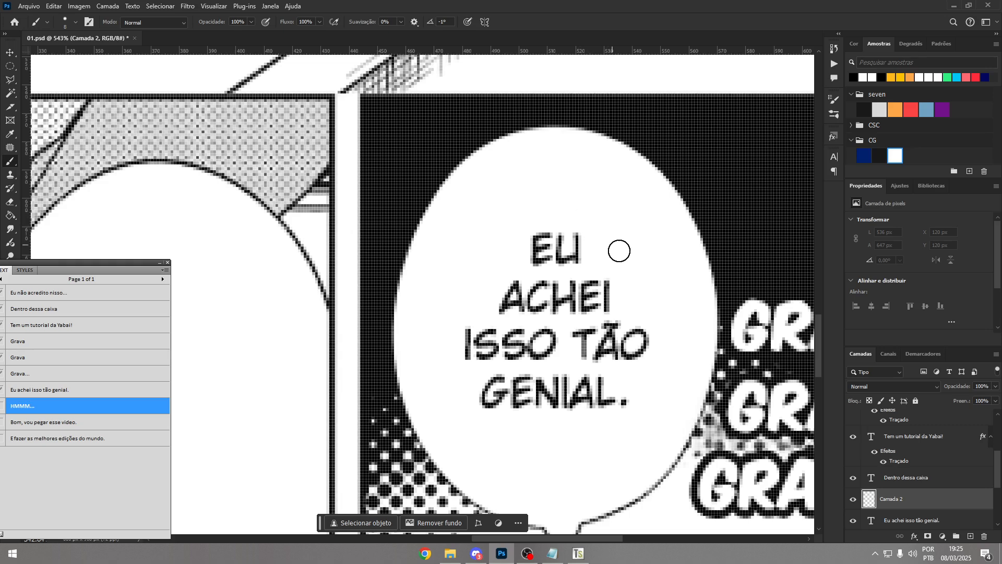
pyautogui.moveTo(644, 276)
pyautogui.mouseDown()
pyautogui.moveTo(582, 218)
pyautogui.moveTo(640, 274)
pyautogui.mouseUp()
pyautogui.moveTo(596, 225)
pyautogui.mouseDown()
pyautogui.moveTo(677, 340)
pyautogui.moveTo(600, 464)
pyautogui.moveTo(577, 483)
pyautogui.moveTo(437, 378)
pyautogui.moveTo(569, 213)
pyautogui.moveTo(558, 209)
pyautogui.moveTo(428, 343)
pyautogui.moveTo(561, 459)
pyautogui.moveTo(657, 365)
pyautogui.moveTo(548, 202)
pyautogui.mouseUp()
pyautogui.hotkey('ctrl', 'z')
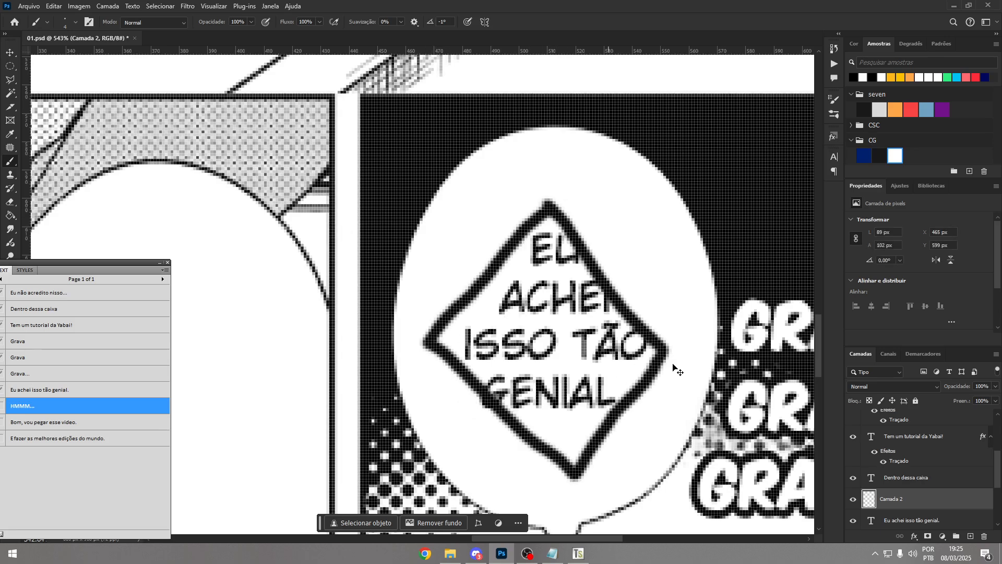
pyautogui.hotkey('ctrl', 'z')
pyautogui.hotkey('ctrl', 'z')
# - Hide the "Balões" layer and examine the original "HMMM" lettering's grey screentone fill
pyautogui.moveTo(642, 363)
pyautogui.mouseDown()
pyautogui.moveTo(598, 369)
pyautogui.moveTo(580, 313)
pyautogui.moveTo(617, 315)
pyautogui.mouseUp()
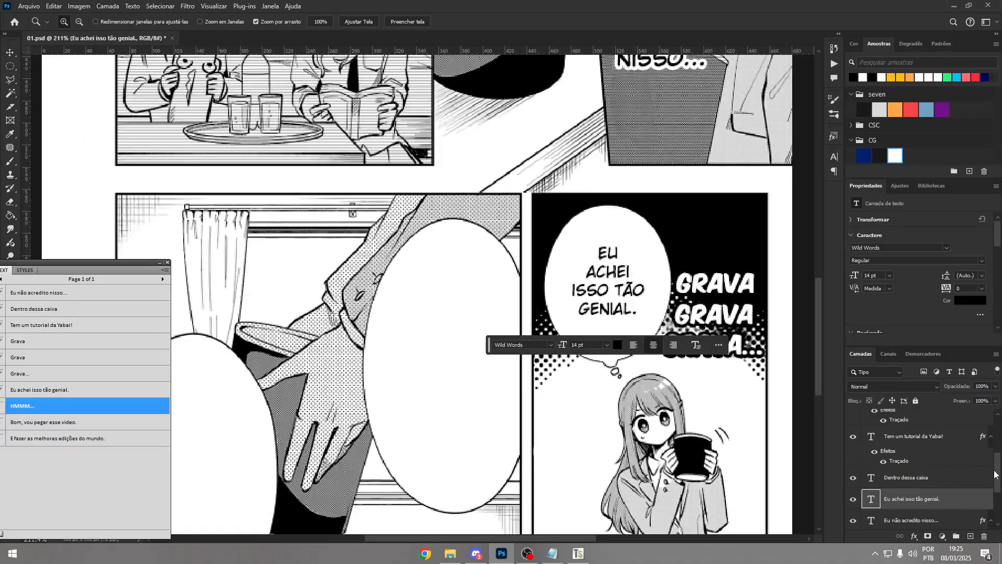
pyautogui.scroll(-3, 882, 501)
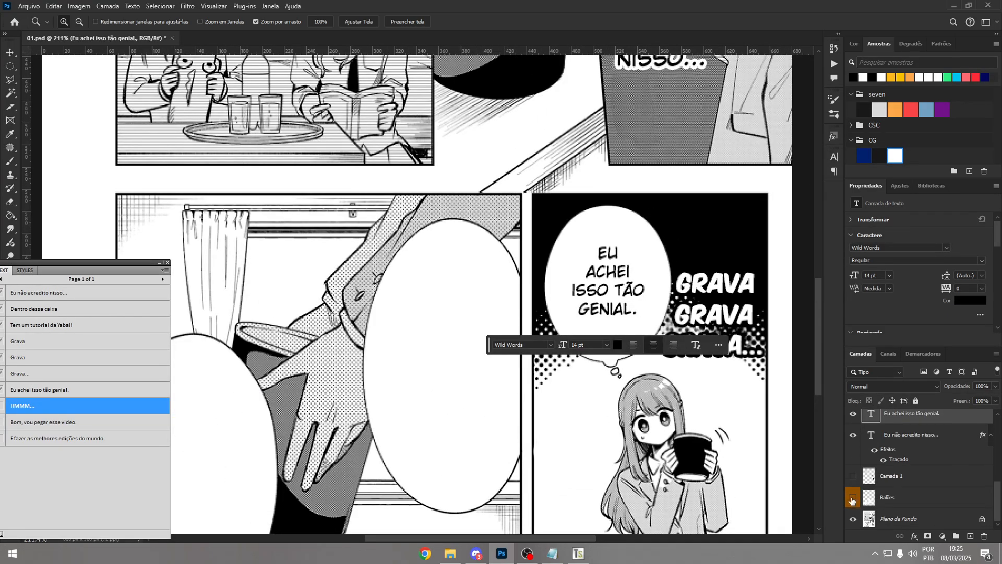
pyautogui.click(853, 500)
pyautogui.moveTo(582, 448); pyautogui.dragTo(625, 444)
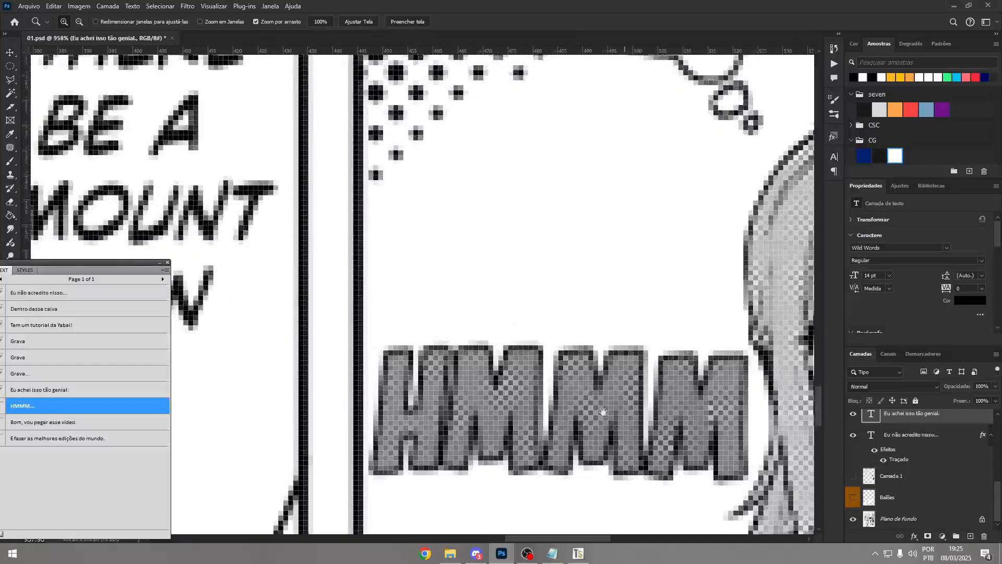
pyautogui.moveTo(603, 412); pyautogui.dragTo(402, 385)
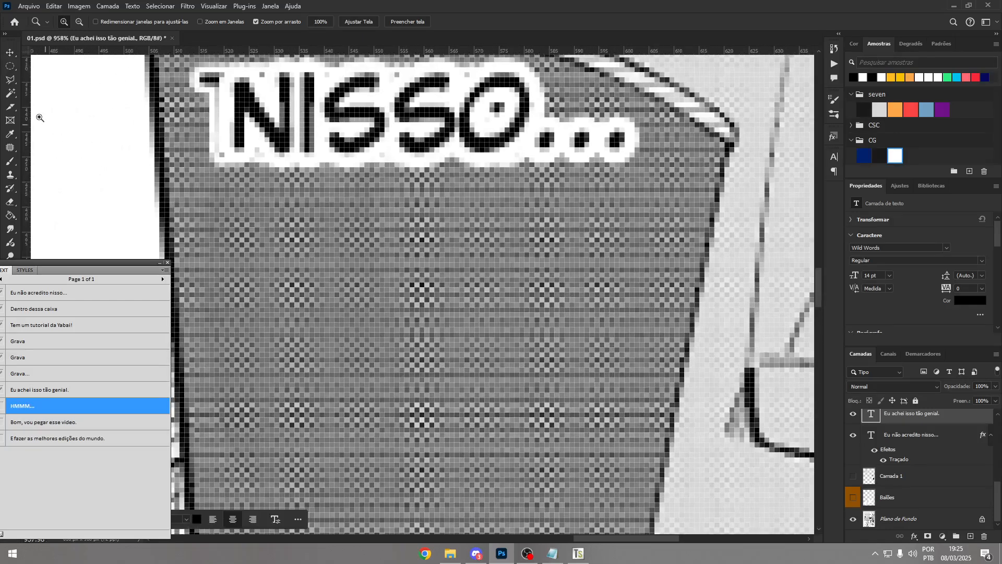
# - Select a rectangular area of the screentone below "NISSO..." on the "Plano de Fundo" layer, define it as pattern "Padrão 1", and deselect
pyautogui.moveTo(9, 66); pyautogui.dragTo(49, 68)
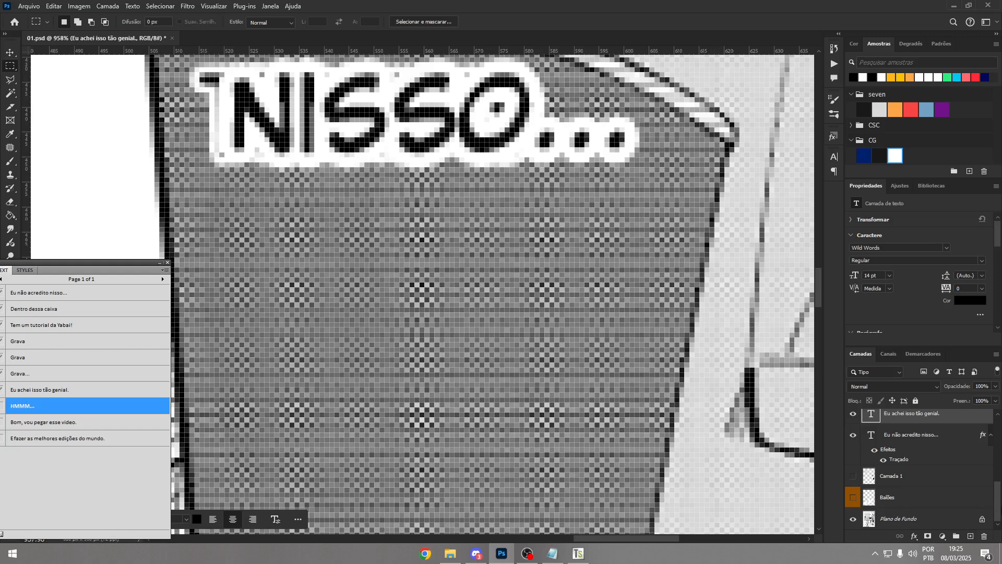
pyautogui.click(909, 520)
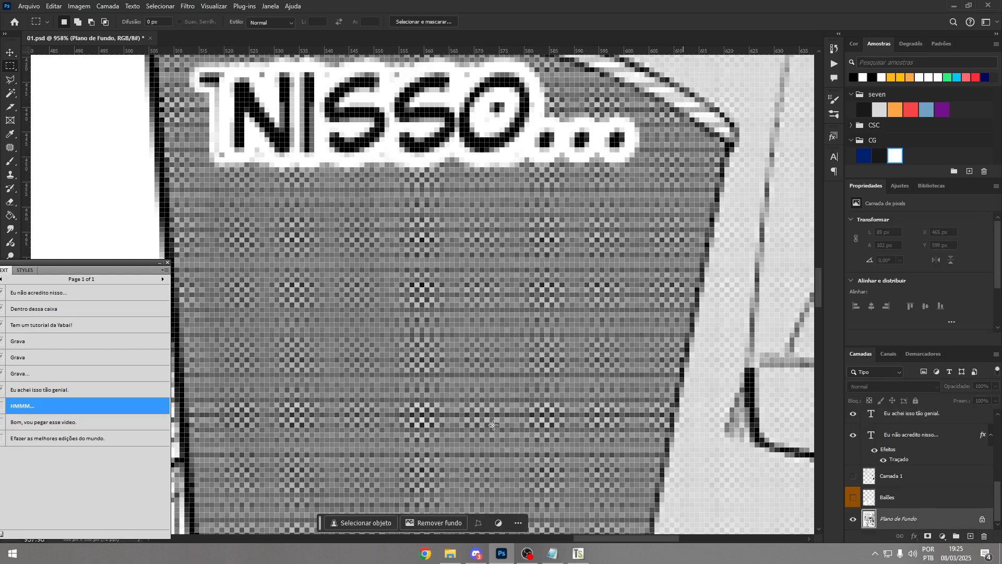
pyautogui.moveTo(300, 457); pyautogui.dragTo(516, 259)
pyautogui.moveTo(461, 328); pyautogui.dragTo(452, 342)
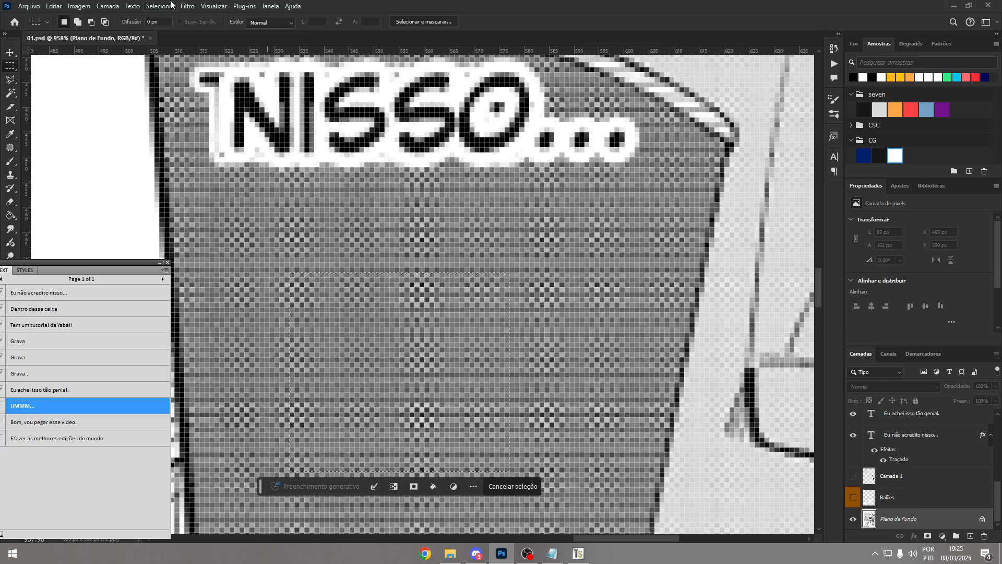
pyautogui.click(76, 6)
pyautogui.moveTo(54, 6)
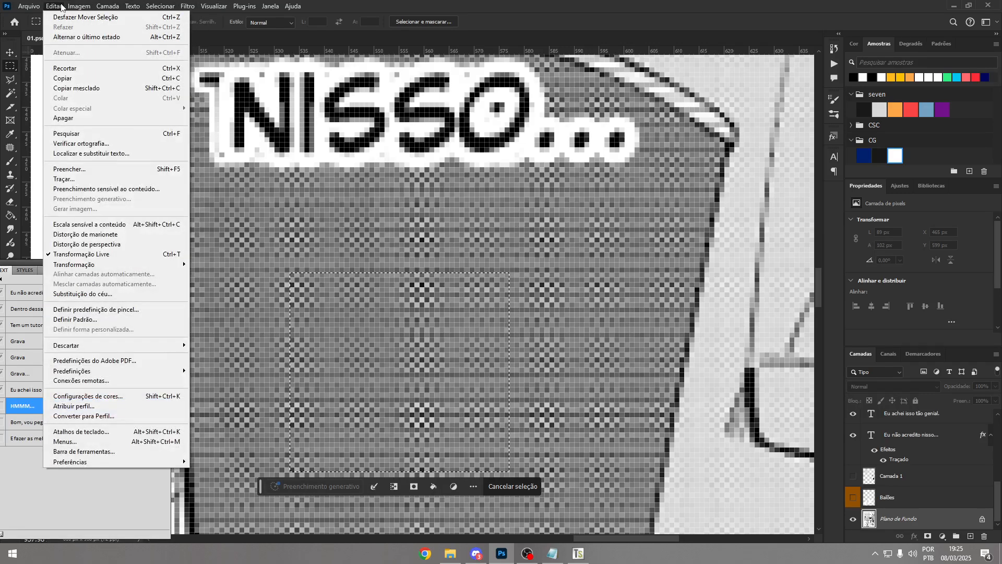
pyautogui.click(105, 316)
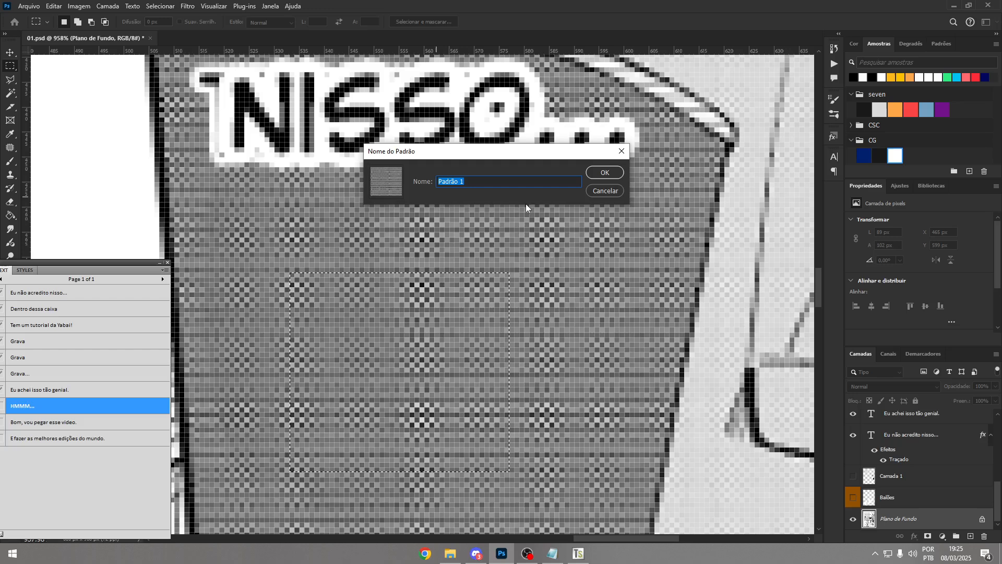
pyautogui.click(606, 173)
pyautogui.hotkey('ctrl', 'd')
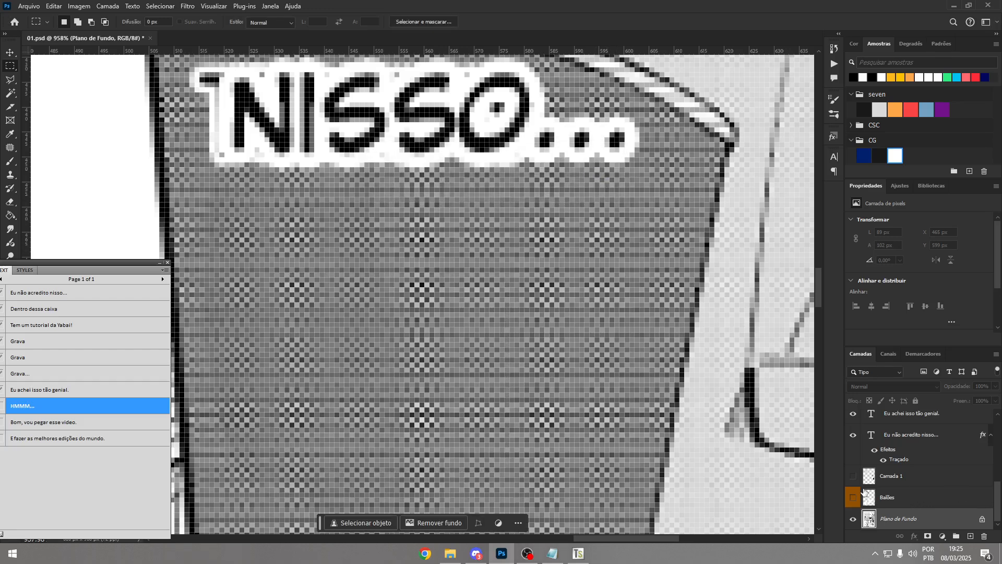
# - Show the "Camada 1" and "Balões" layers again and insert "HMMM..." beside the girl, reusing the "Grava..." layer's Komika Axis 20 pt formatting
pyautogui.moveTo(854, 477); pyautogui.dragTo(853, 498)
pyautogui.moveTo(998, 499); pyautogui.dragTo(980, 427)
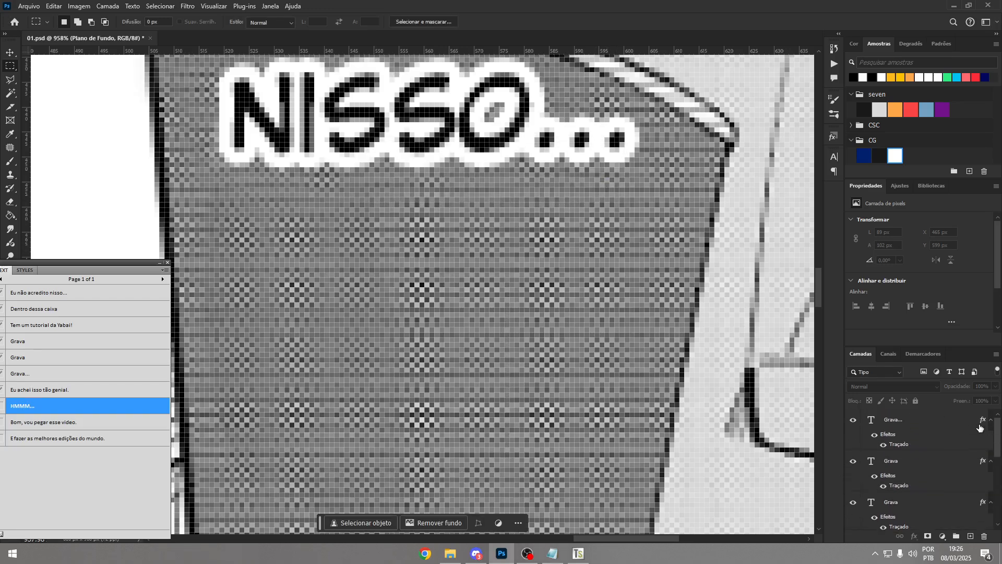
pyautogui.click(938, 427)
pyautogui.moveTo(535, 372); pyautogui.dragTo(454, 371)
pyautogui.moveTo(539, 369); pyautogui.dragTo(608, 126)
pyautogui.press('t')
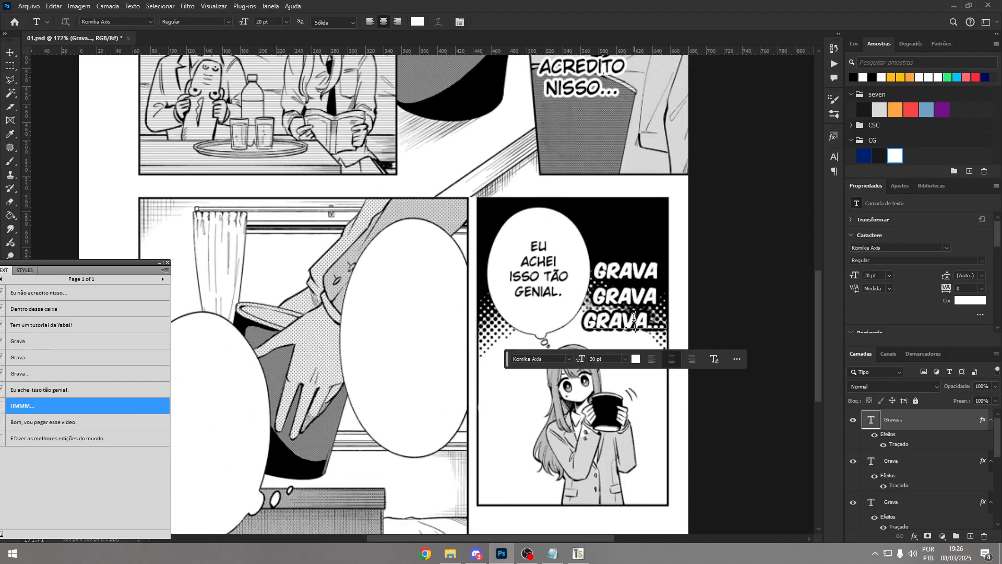
pyautogui.click(509, 401)
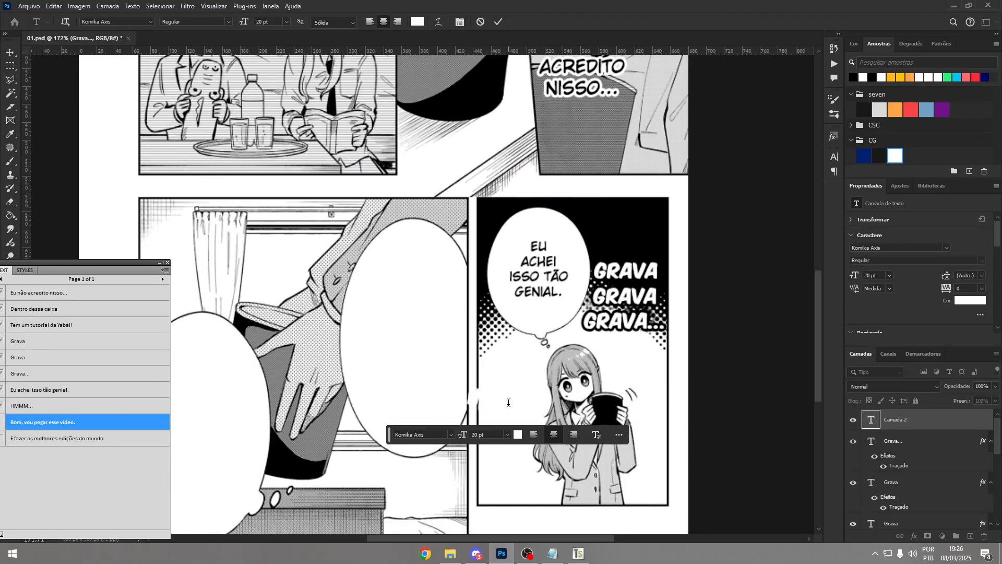
# - Give the "HMMM..." layer a Pattern Overlay with the new screentone pattern, adjust its scale, and add a 3 px black outside stroke
pyautogui.press('z')
pyautogui.moveTo(510, 396); pyautogui.dragTo(578, 396)
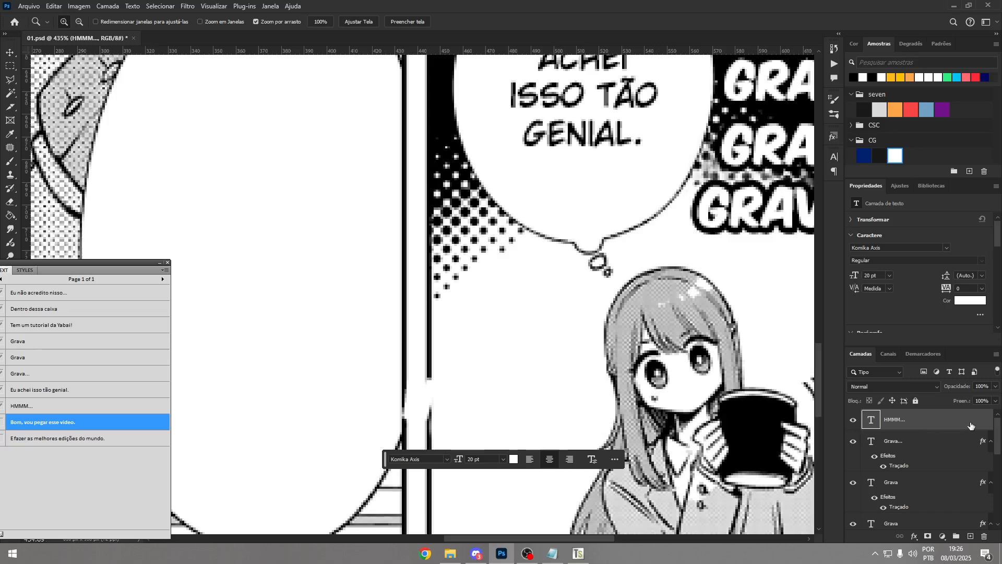
pyautogui.doubleClick(991, 425)
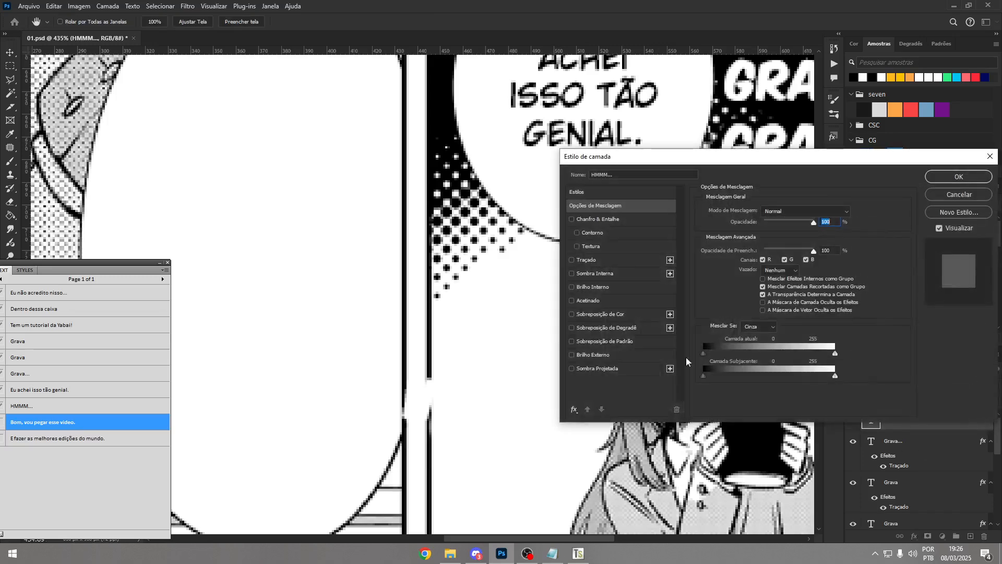
pyautogui.click(599, 342)
pyautogui.click(781, 250)
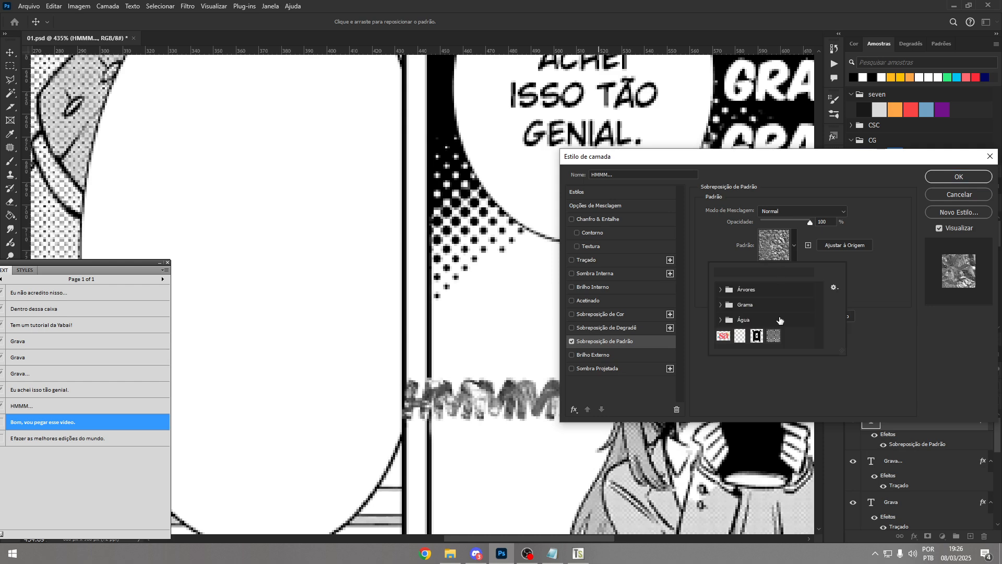
pyautogui.click(774, 336)
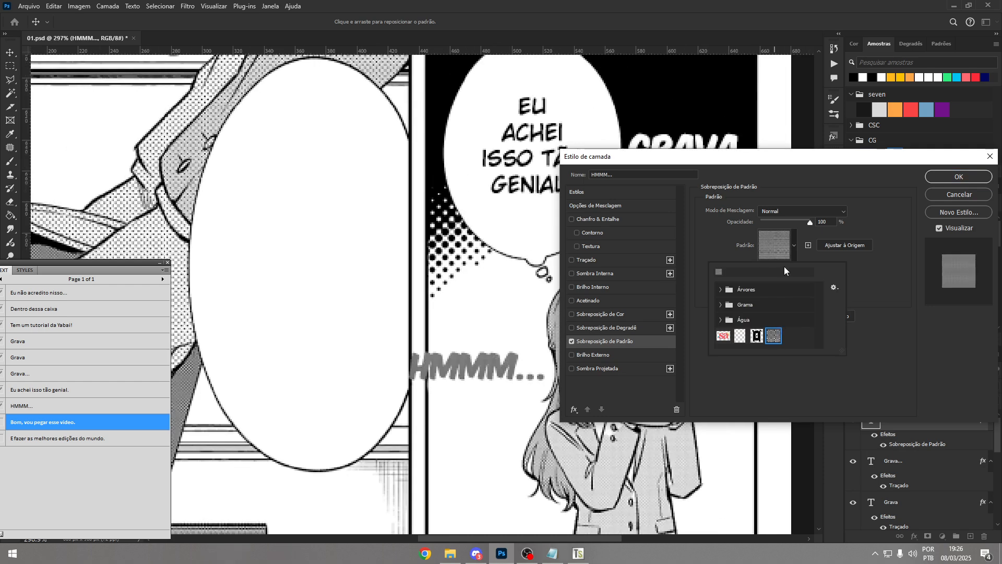
pyautogui.click(853, 233)
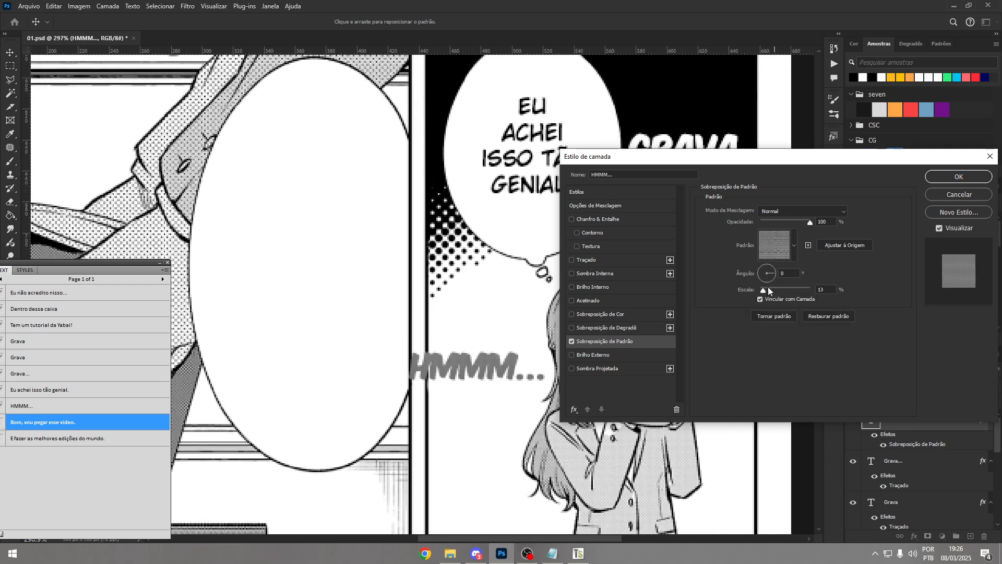
pyautogui.moveTo(770, 292)
pyautogui.mouseDown()
pyautogui.moveTo(761, 291)
pyautogui.moveTo(787, 293)
pyautogui.mouseUp()
pyautogui.click(596, 260)
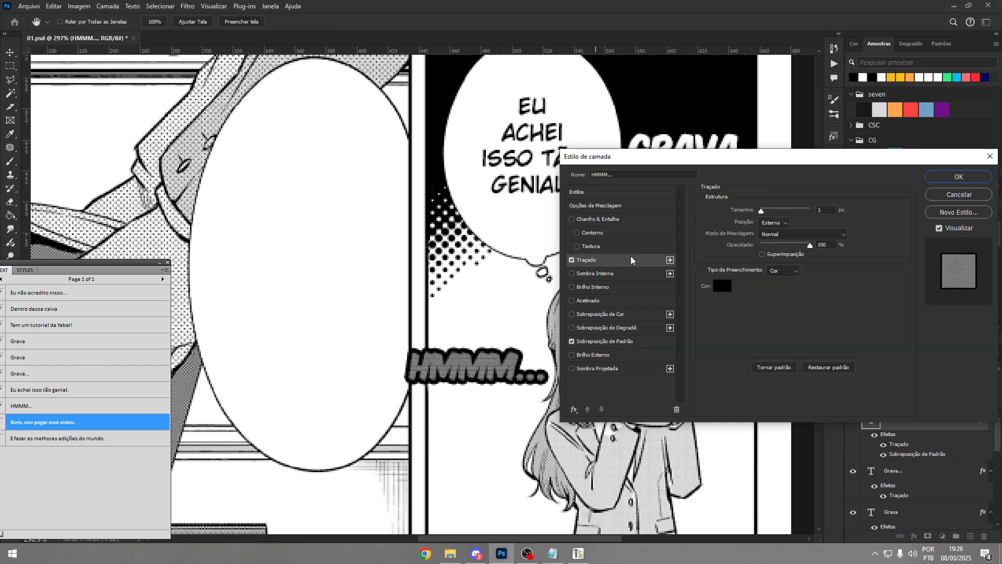
pyautogui.press('Return')
# - Remove one M so the text reads "HMM..." and shift it away from the panel border
pyautogui.press('t')
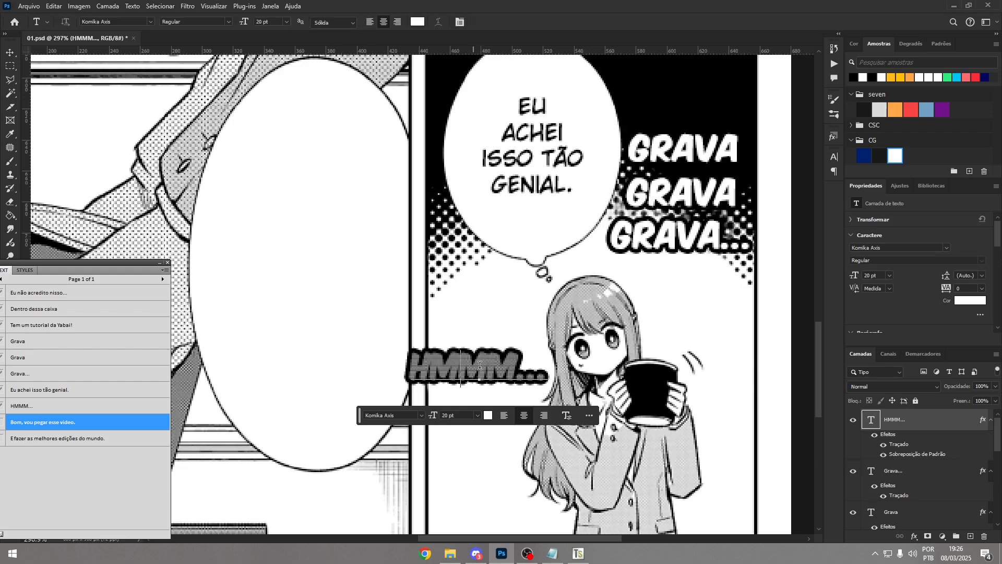
pyautogui.click(449, 366)
pyautogui.press('BackSpace')
pyautogui.moveTo(473, 338); pyautogui.dragTo(528, 328)
pyautogui.hotkey('ctrl', 'Return')
# - Set the tracking of the "HMM..." text to 140
pyautogui.press('z')
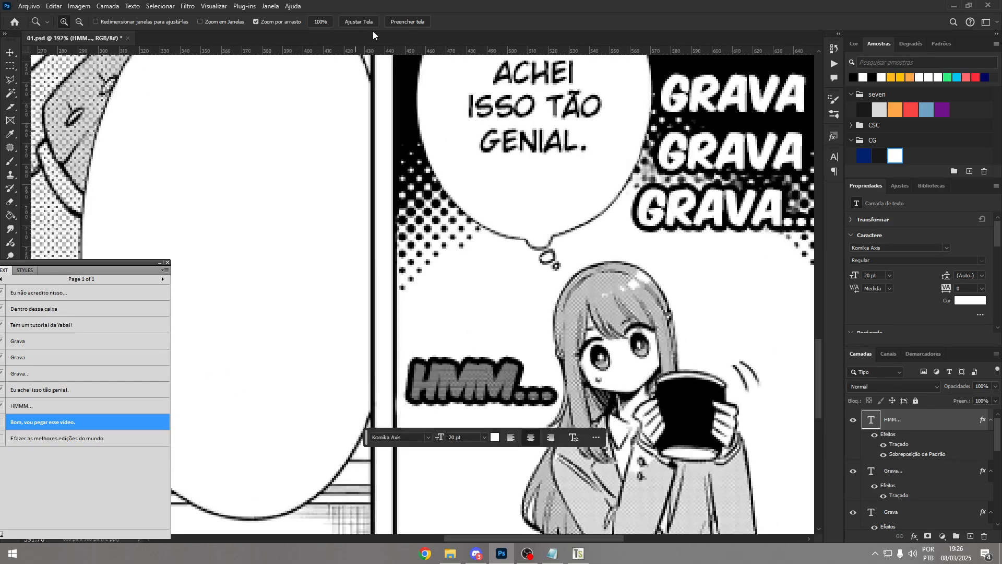
pyautogui.press('t')
pyautogui.click(460, 21)
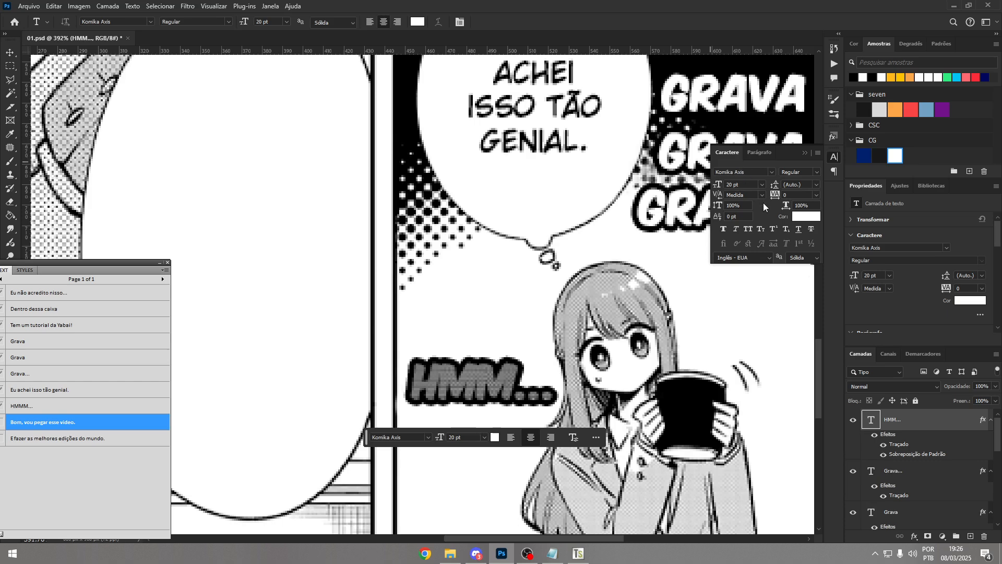
pyautogui.moveTo(776, 196); pyautogui.dragTo(776, 195)
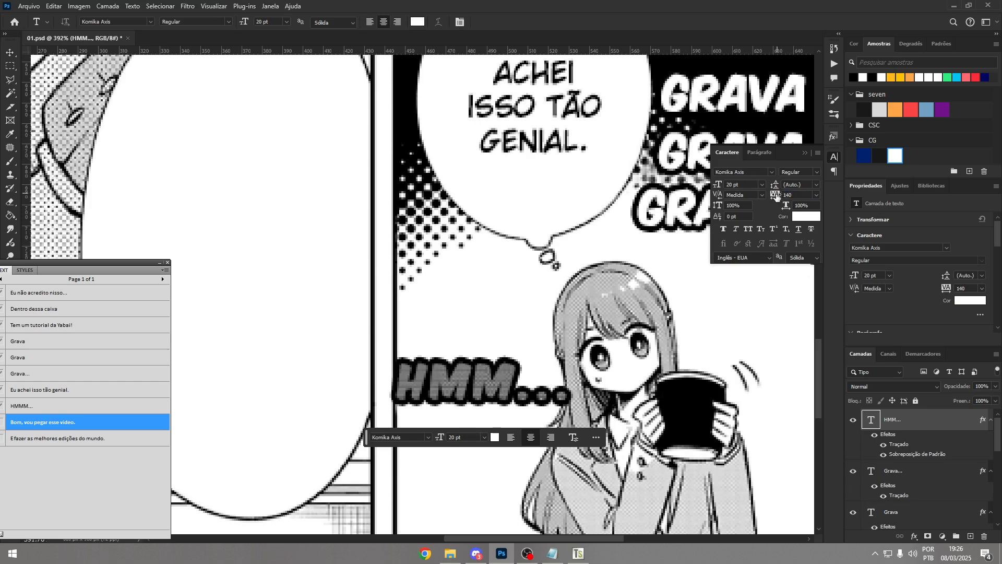
# - Nudge the "HMM..." text sideways and delete one dot so it reads "HMM.."
pyautogui.click(515, 373)
pyautogui.moveTo(484, 345); pyautogui.dragTo(493, 347)
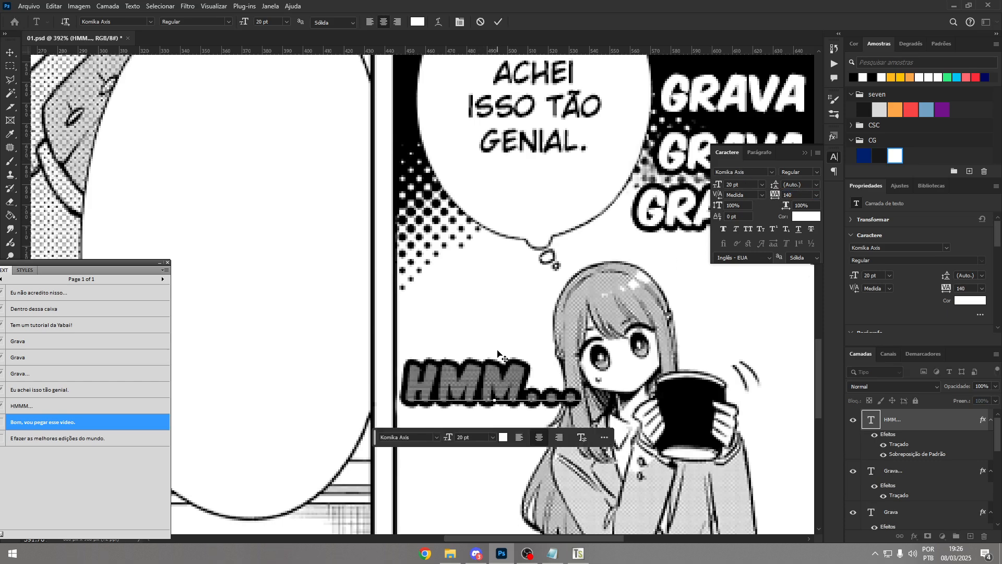
pyautogui.press('BackSpace')
pyautogui.hotkey('ctrl', 'Return')
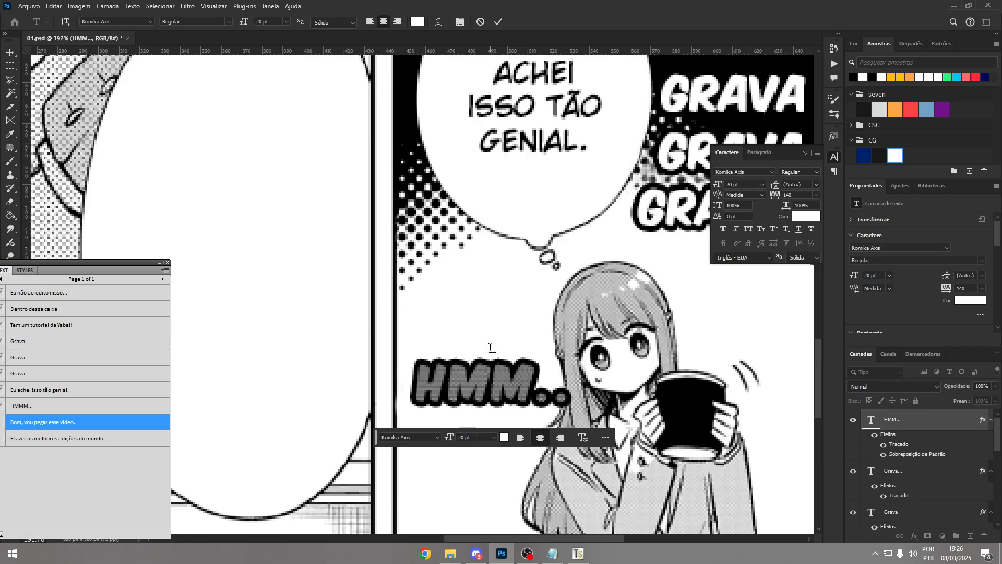
# - Insert "Bom, vou pegar esse video." in the large middle balloon, reusing the "Eu achei isso tão genial." layer's Wild Words 14 pt formatting
pyautogui.press('z')
pyautogui.moveTo(491, 349); pyautogui.dragTo(443, 316)
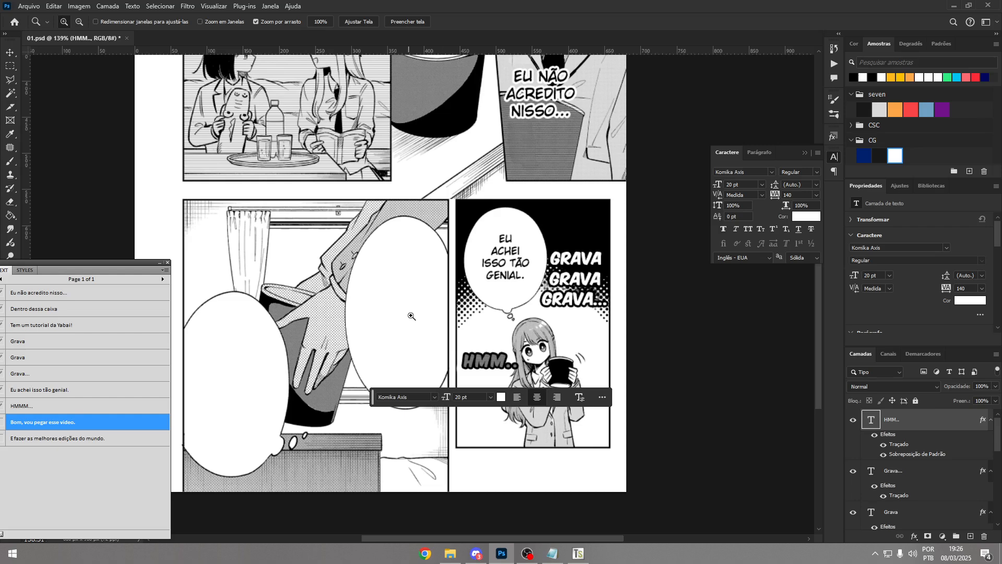
pyautogui.press('t')
pyautogui.keyDown('ctrl'); pyautogui.click(505, 260); pyautogui.keyUp('ctrl')
pyautogui.click(395, 286)
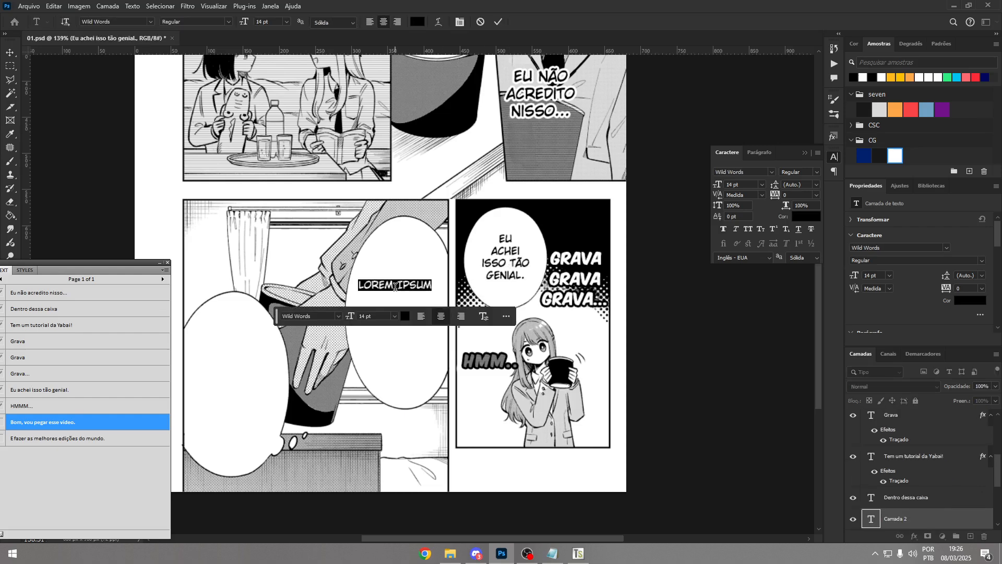
# - Break the balloon text into "Bom, vou / pegar esse / video." and place it in the middle of the balloon
pyautogui.click(372, 286)
pyautogui.press('Return')
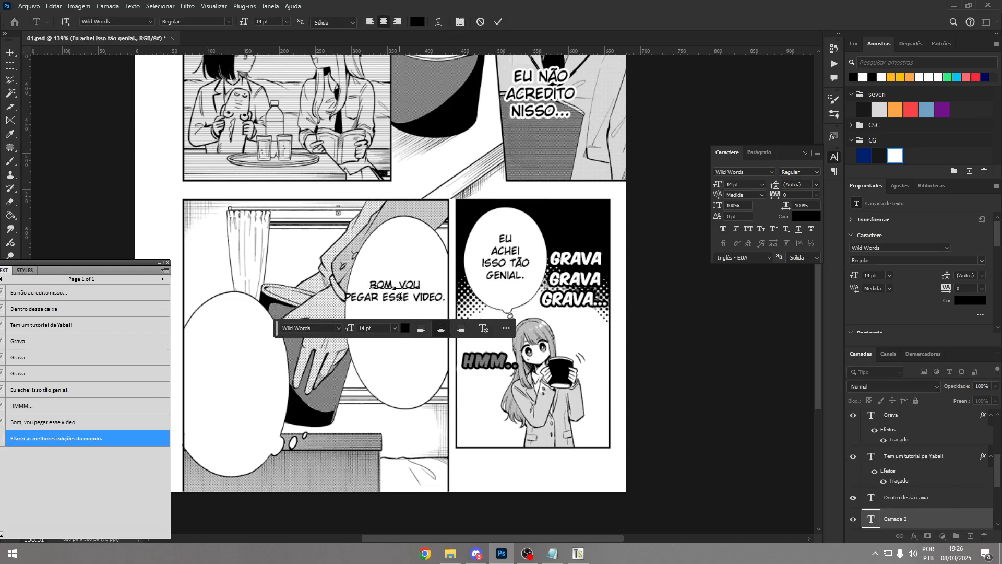
pyautogui.click(415, 299)
pyautogui.press('Return')
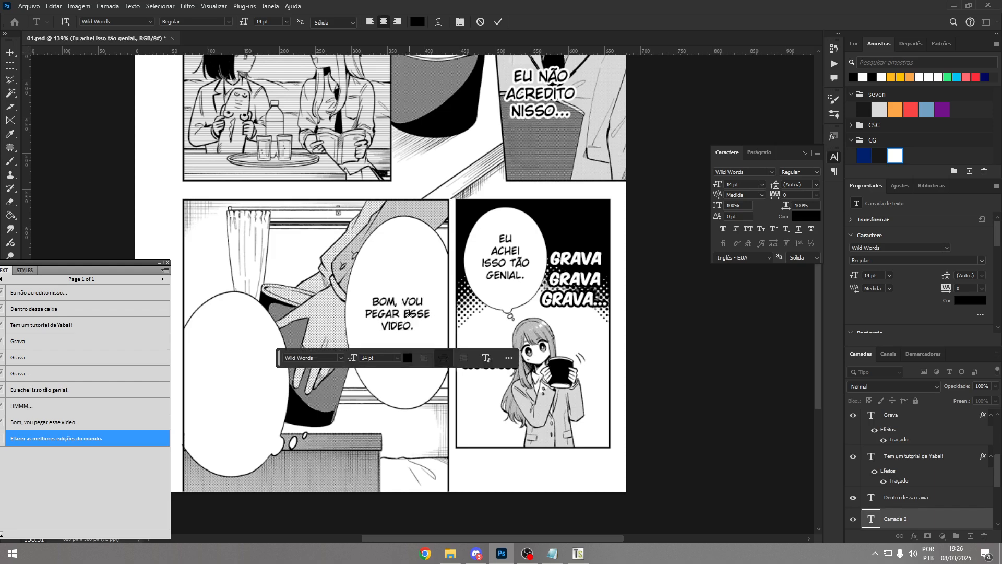
pyautogui.hotkey('ctrl', 'Return')
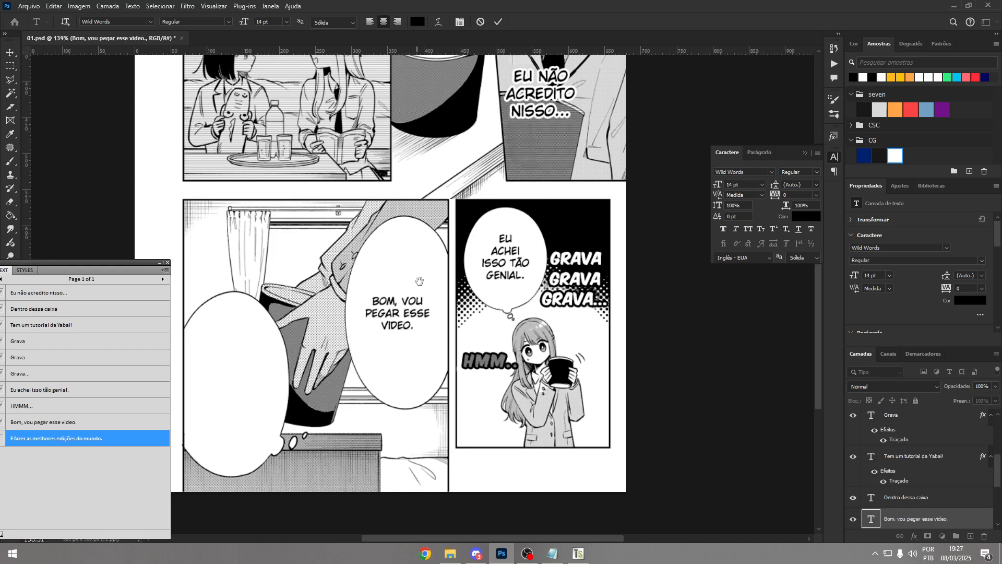
pyautogui.moveTo(413, 281); pyautogui.dragTo(488, 276)
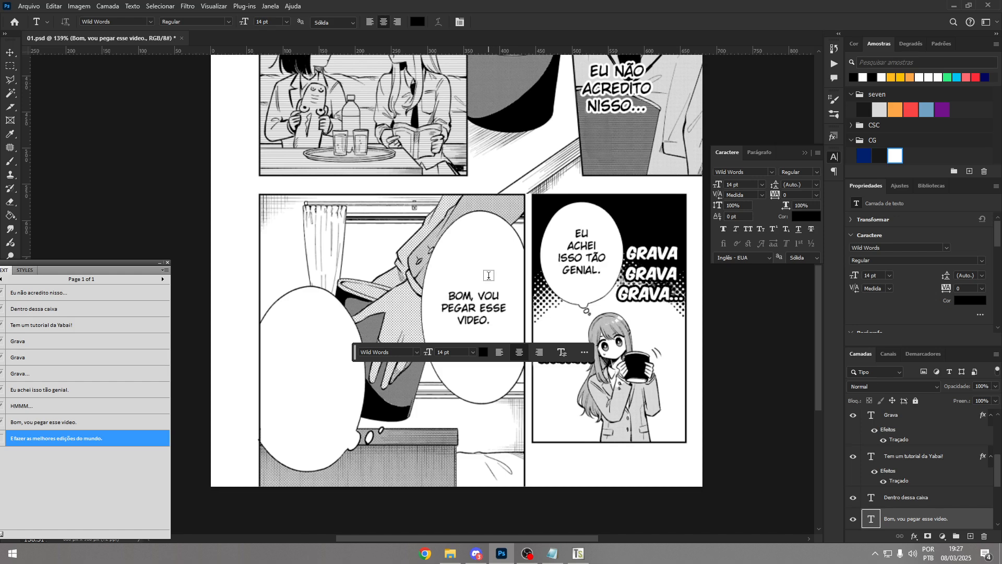
pyautogui.click(165, 270)
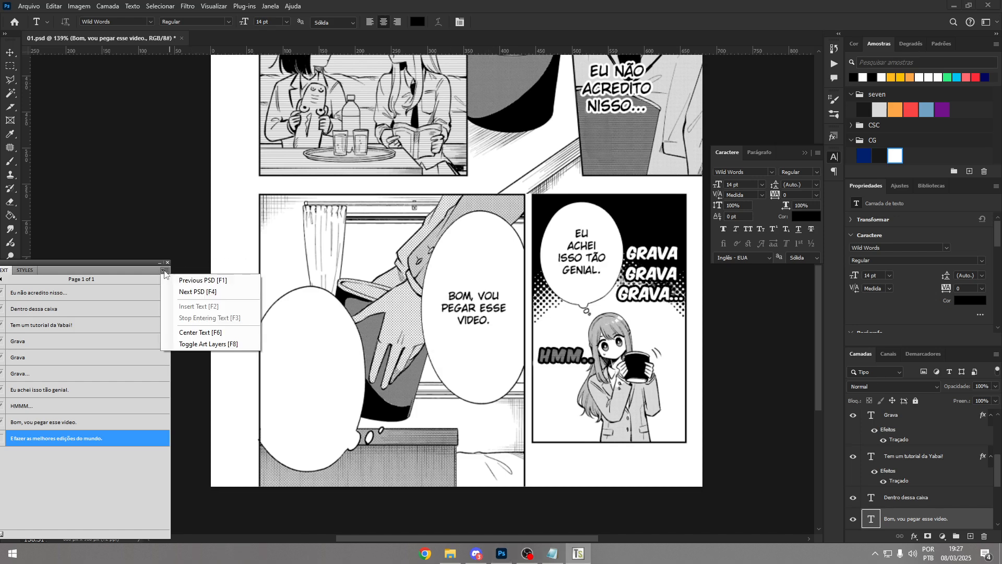
pyautogui.click(474, 341)
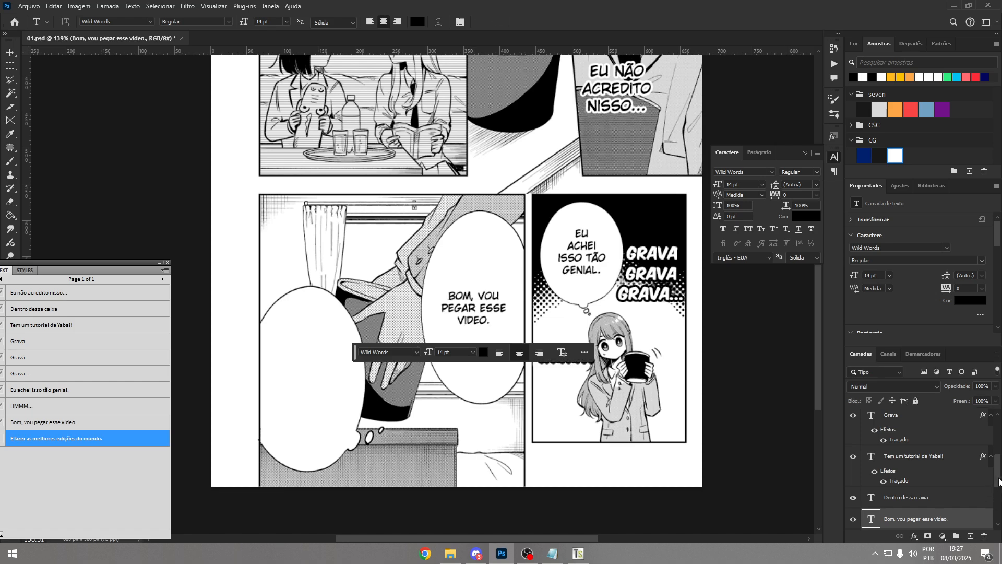
# - Merge the "Balões" and "Camada 1" layers into a single layer above "Plano de Fundo"
pyautogui.moveTo(1000, 482); pyautogui.dragTo(999, 522)
pyautogui.click(922, 503)
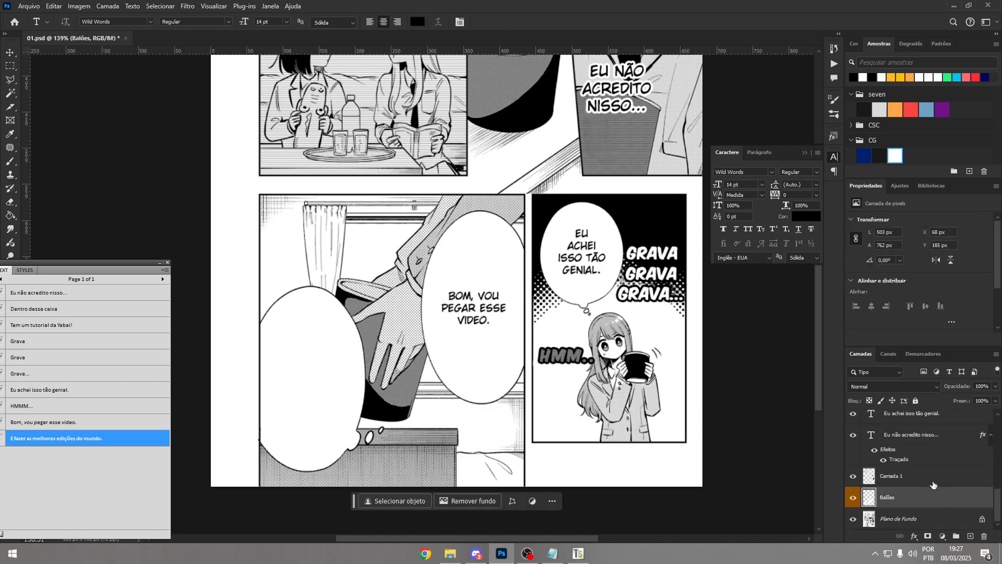
pyautogui.press('Delete')
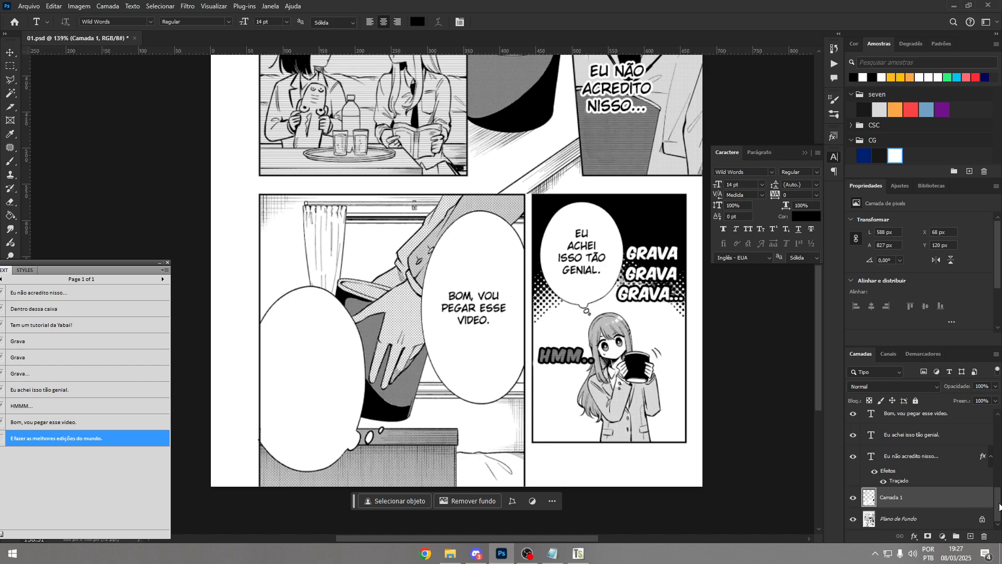
# - Lower the "Bom, vou pegar esse video." layer's opacity to 10% and restore it to 100%
pyautogui.scroll(3, 1000, 507)
pyautogui.click(490, 306)
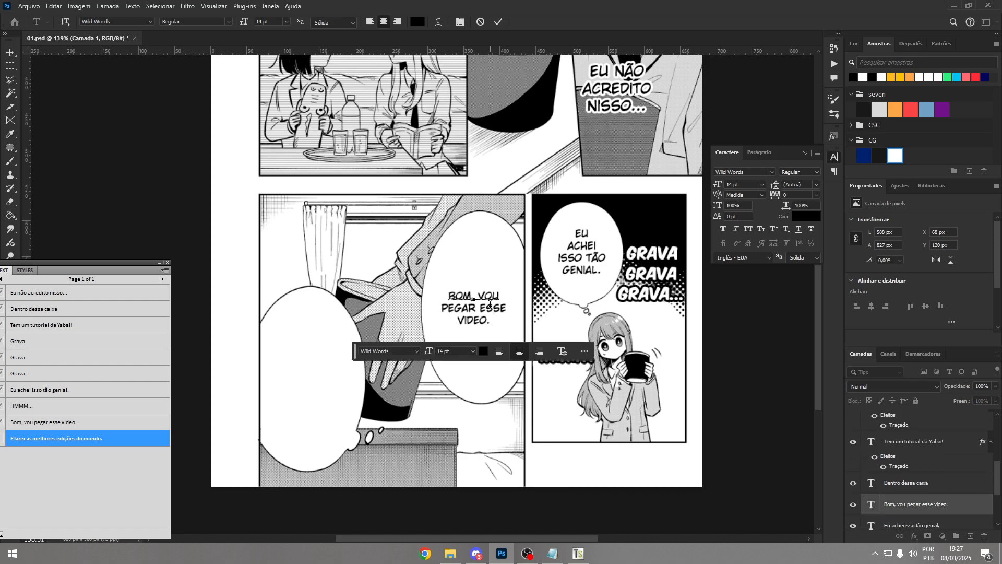
pyautogui.press('Escape')
pyautogui.press('1')
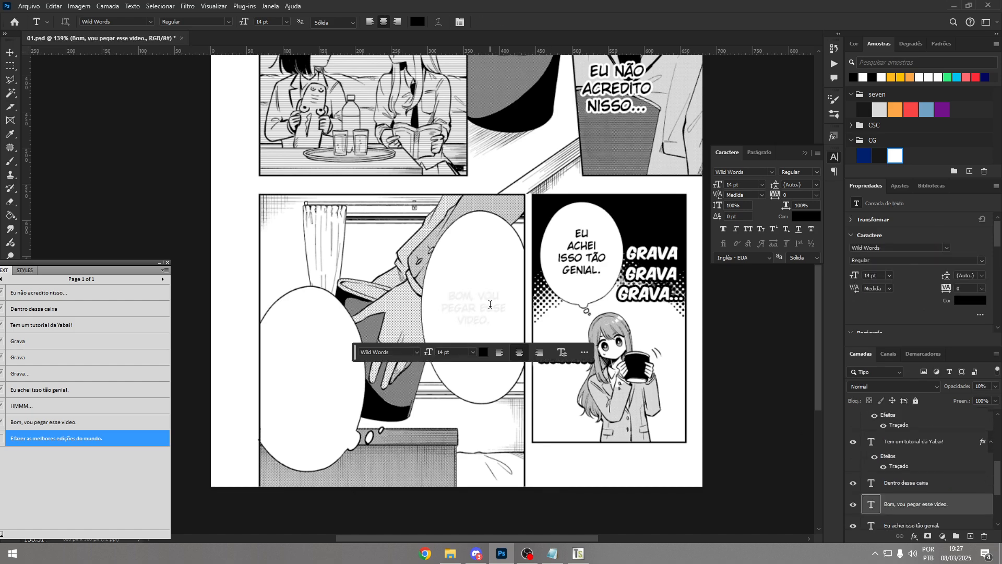
pyautogui.hotkey('ctrl', 'z')
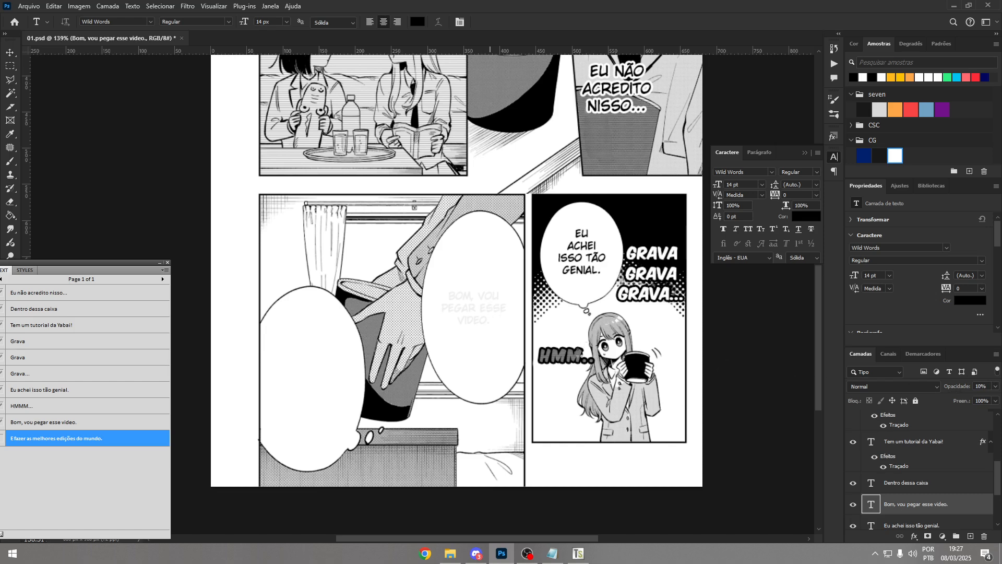
pyautogui.click(996, 387)
pyautogui.click(989, 399)
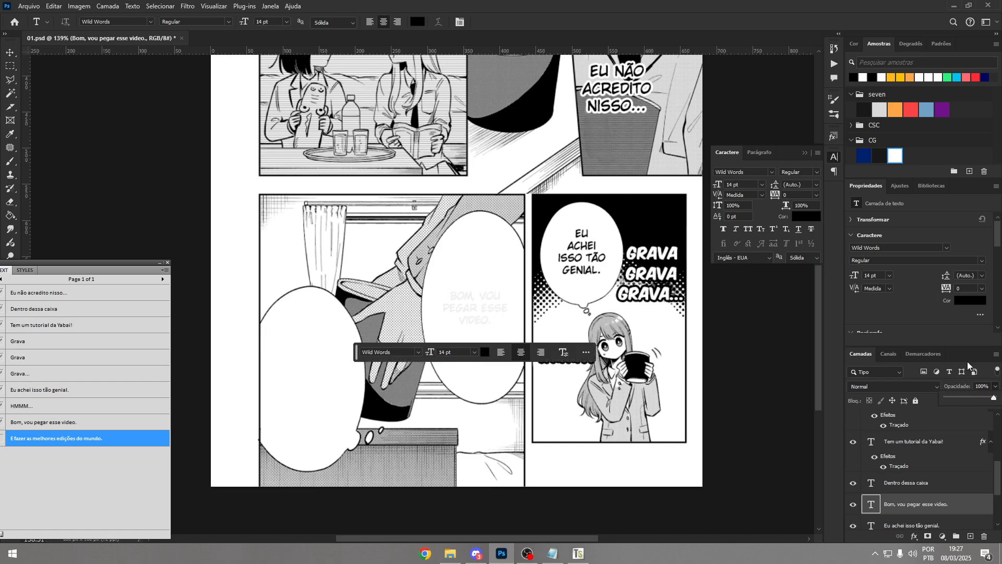
pyautogui.click(480, 289)
pyautogui.press('Escape')
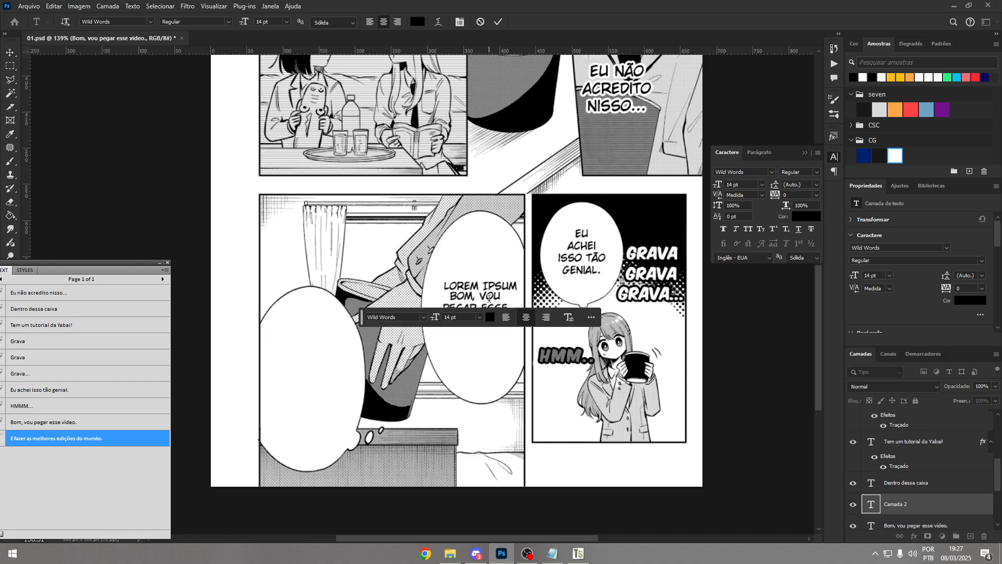
pyautogui.click(488, 298)
pyautogui.moveTo(490, 274); pyautogui.dragTo(488, 230)
pyautogui.click(487, 226)
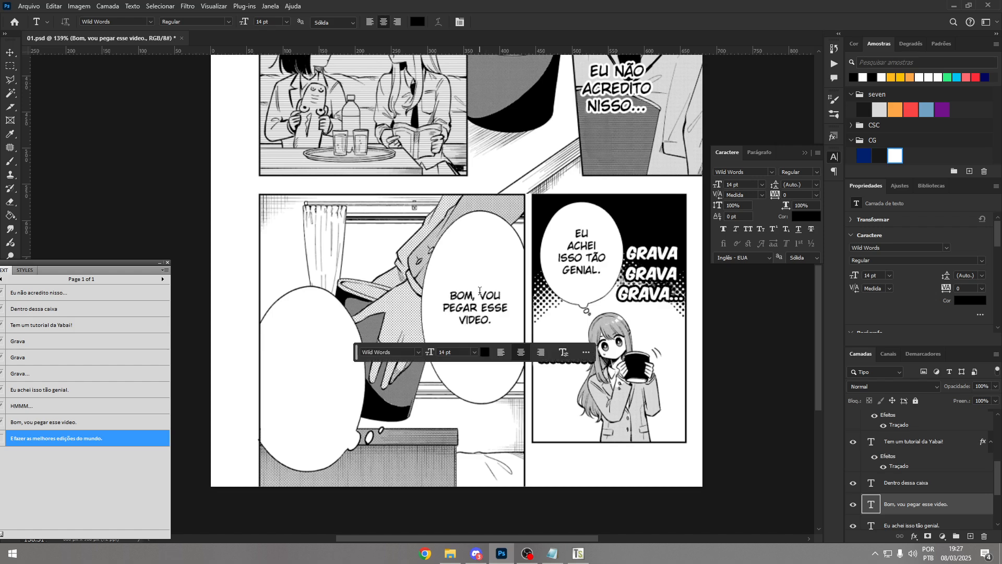
# - Insert "E fazer as melhores edições do mundo." in the lower-left balloon, broken into "E fazer / as melhores / edições / do mundo."
pyautogui.click(303, 377)
pyautogui.write('E fazer as melhores edições do mundo.')
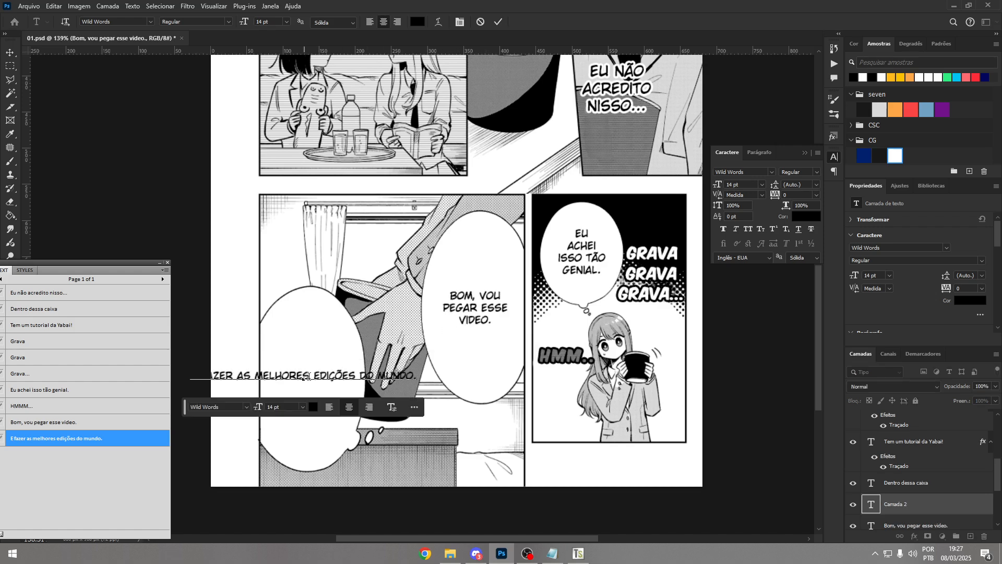
pyautogui.press('Return')
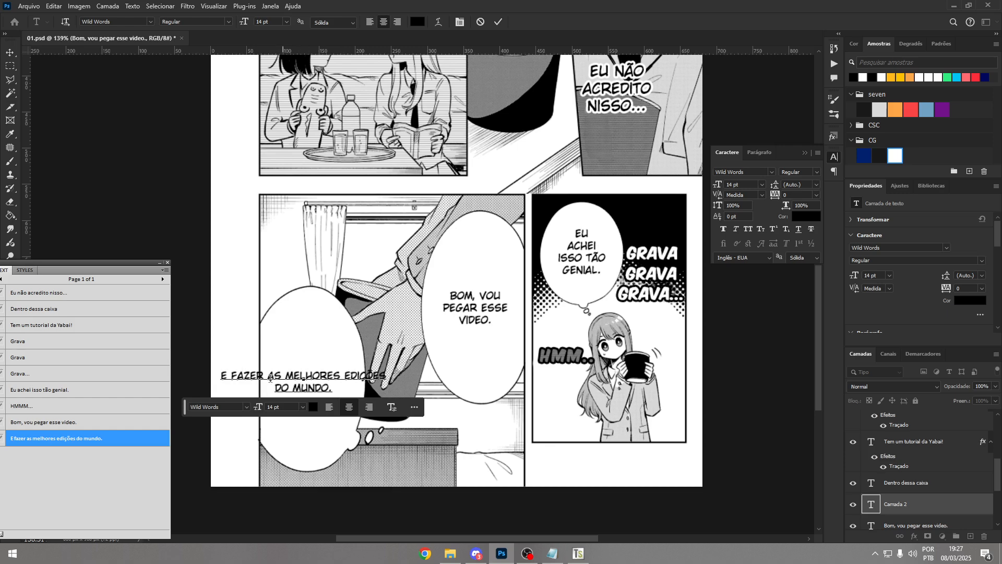
pyautogui.press('Return')
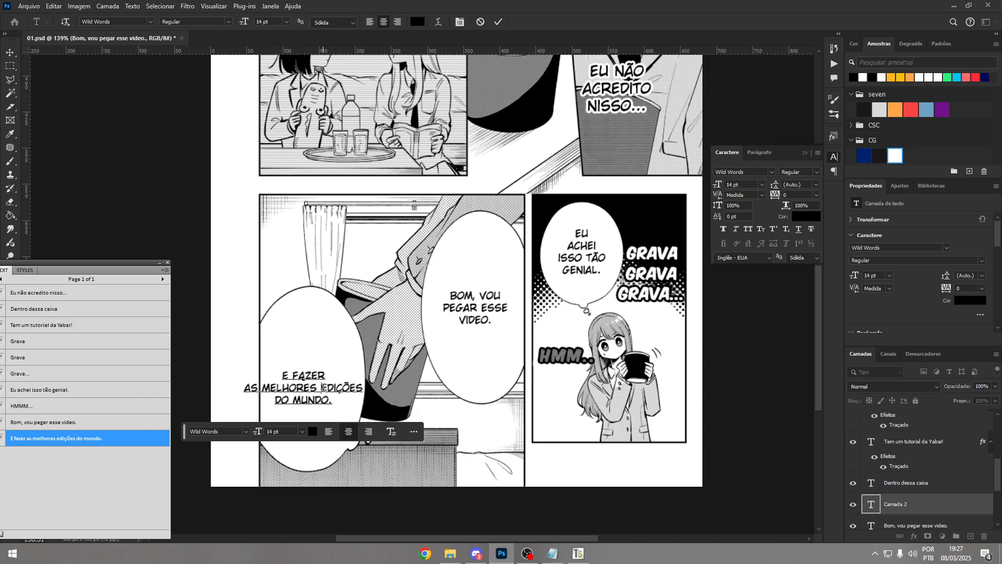
pyautogui.press('Return')
pyautogui.hotkey('ctrl', 'Return')
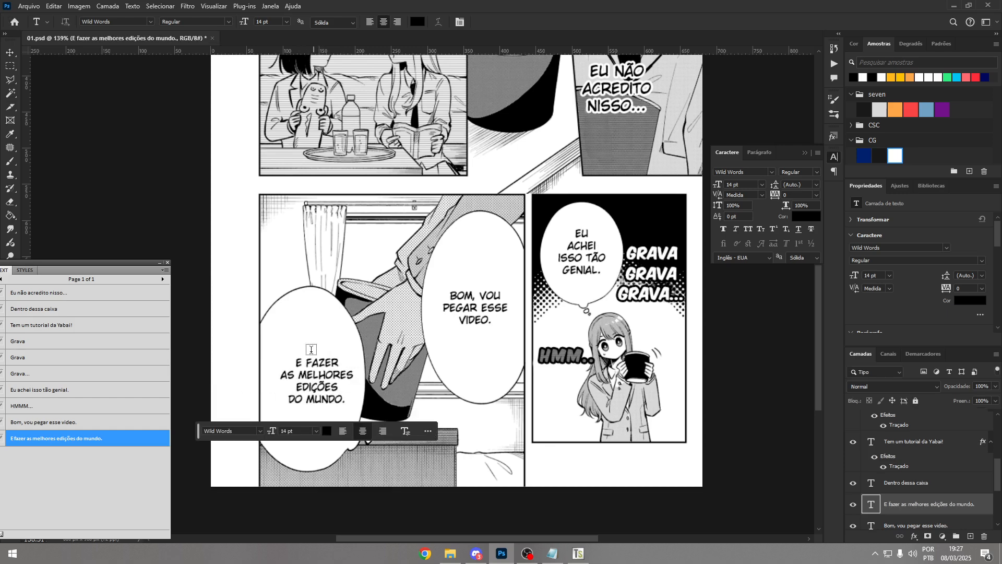
# - Place the "E fazer as melhores edições do mundo." text in the middle of its balloon and save 01.psd
pyautogui.moveTo(311, 360); pyautogui.dragTo(311, 360)
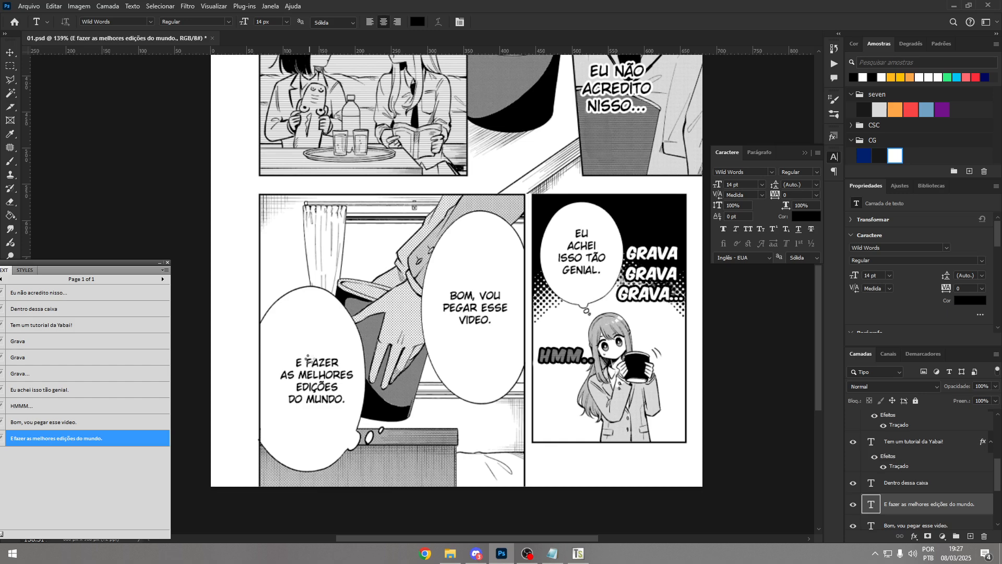
pyautogui.click(310, 358)
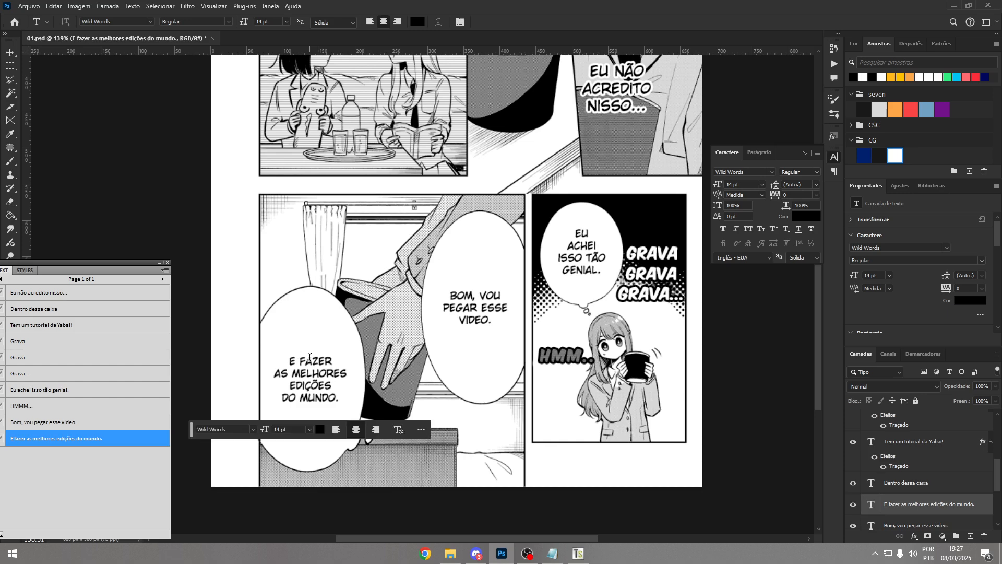
pyautogui.hotkey('ctrl', 's')
pyautogui.hotkey('ctrl', 'space')
pyautogui.moveTo(536, 258); pyautogui.dragTo(431, 303)
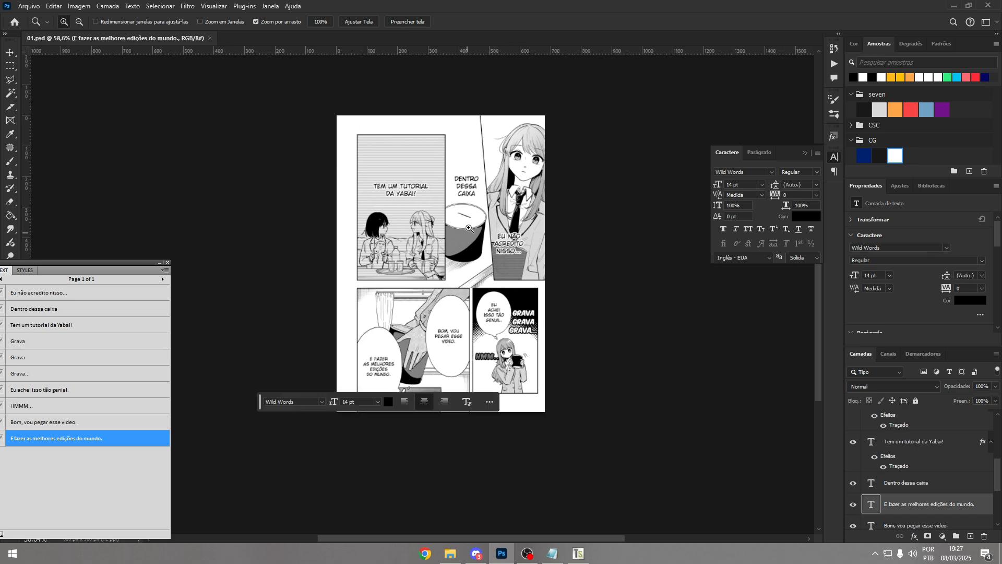
pyautogui.moveTo(468, 228); pyautogui.dragTo(486, 252)
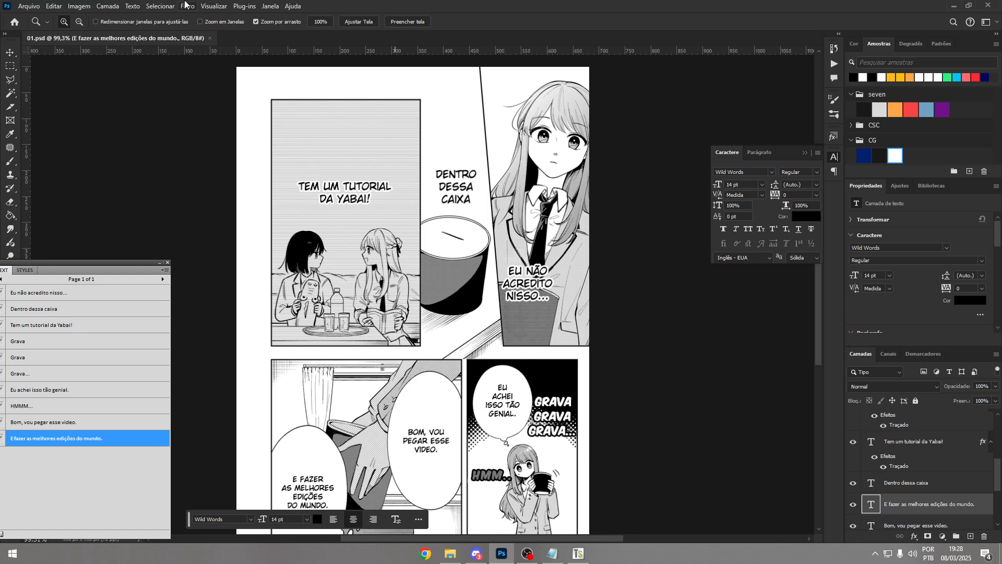
# - Export the page with Save for Web as a JPEG at maximum quality, 100
pyautogui.click(30, 7)
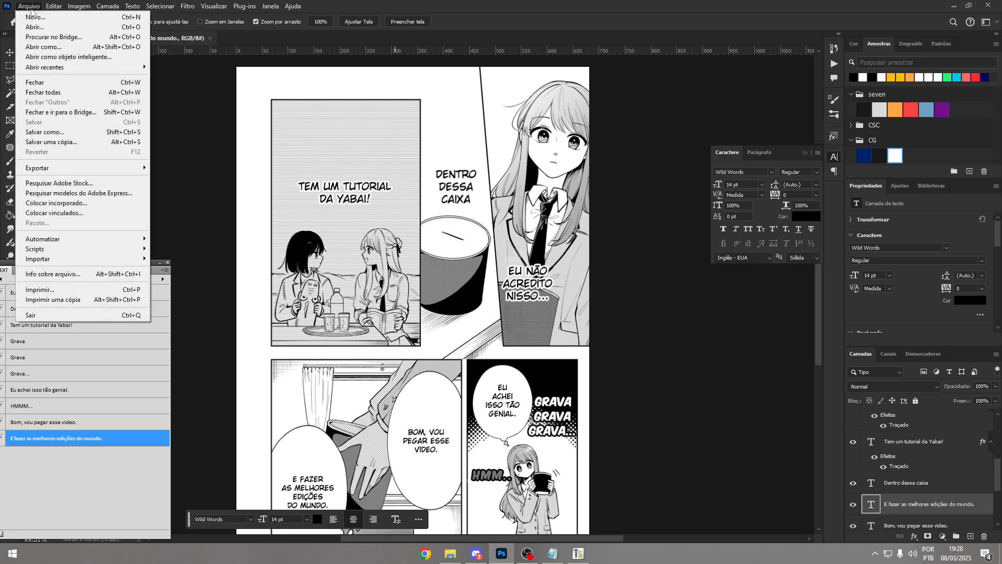
pyautogui.moveTo(89, 167)
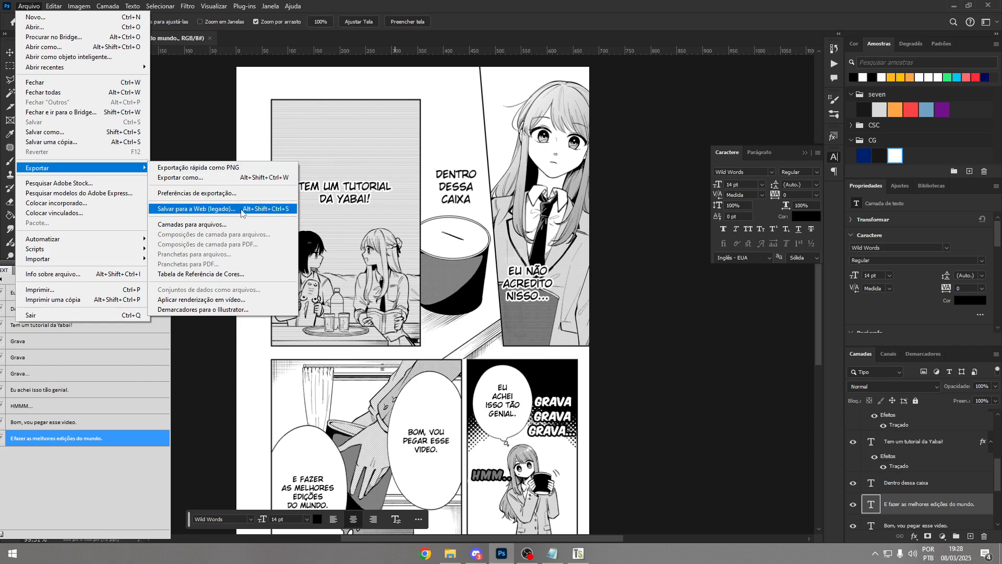
pyautogui.click(257, 209)
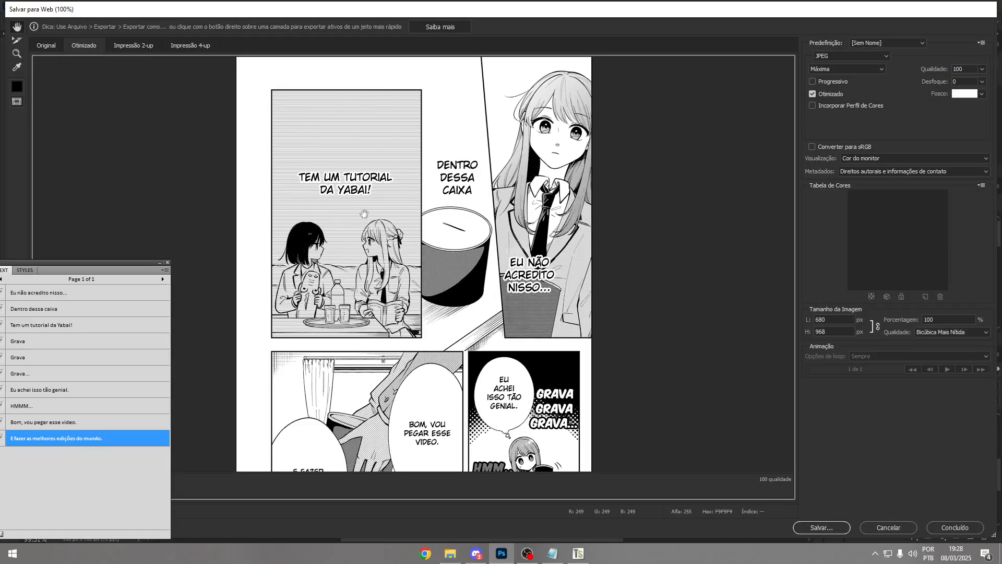
pyautogui.click(847, 55)
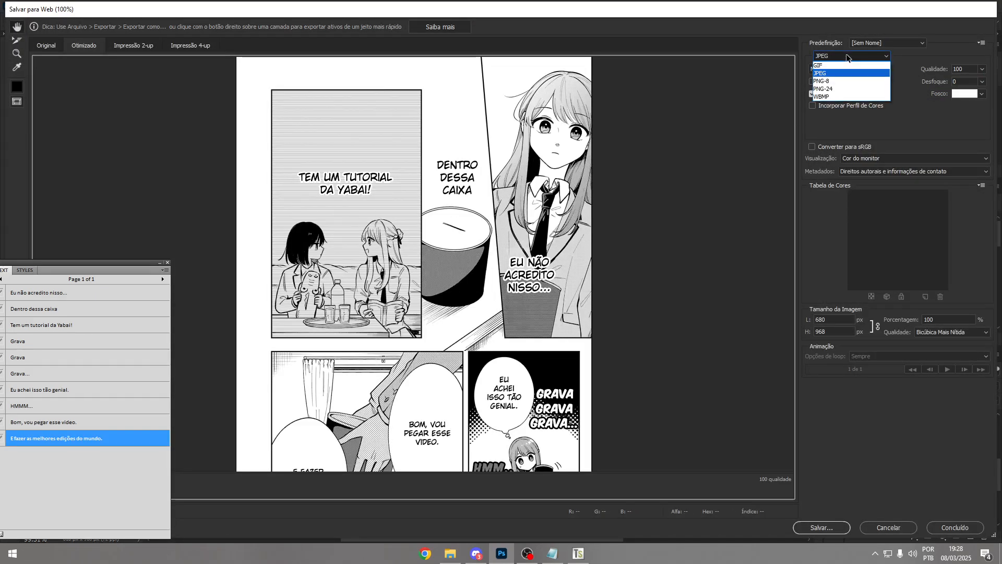
pyautogui.click(877, 54)
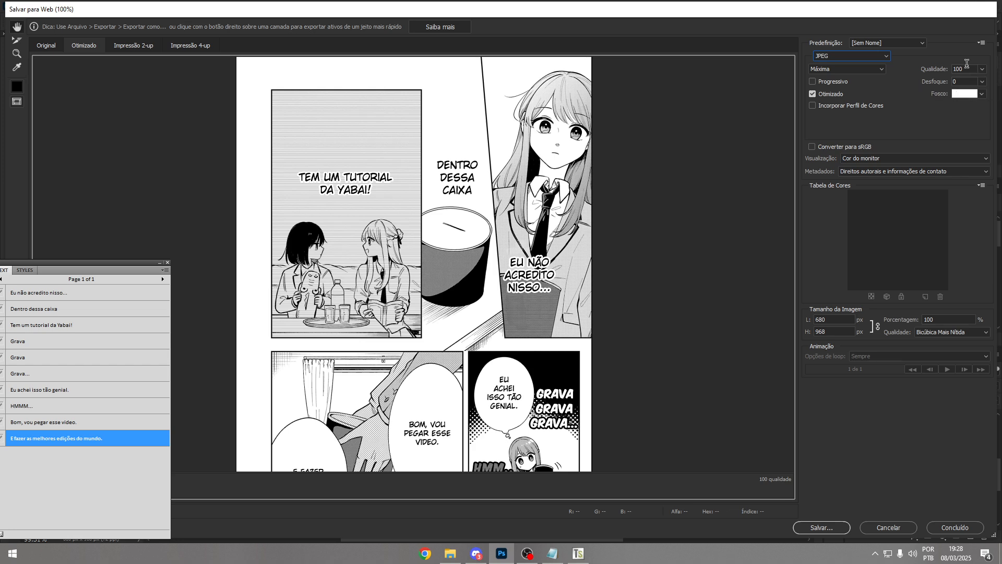
pyautogui.click(877, 67)
pyautogui.click(878, 69)
pyautogui.press('Return')
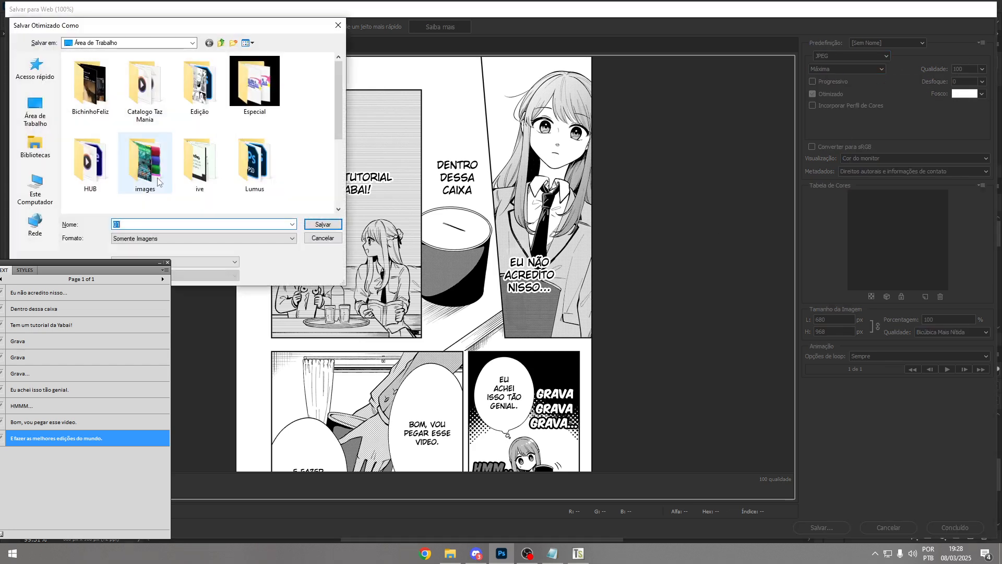
# - Save the exported image as 01.jpg in the desktop's Edição folder
pyautogui.click(307, 149)
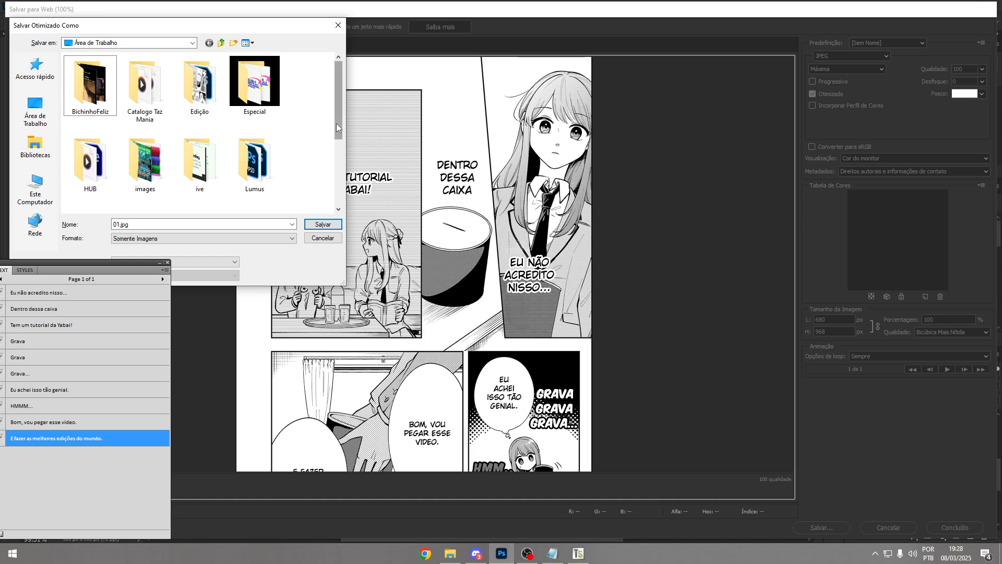
pyautogui.moveTo(339, 128); pyautogui.dragTo(339, 102)
pyautogui.doubleClick(200, 83)
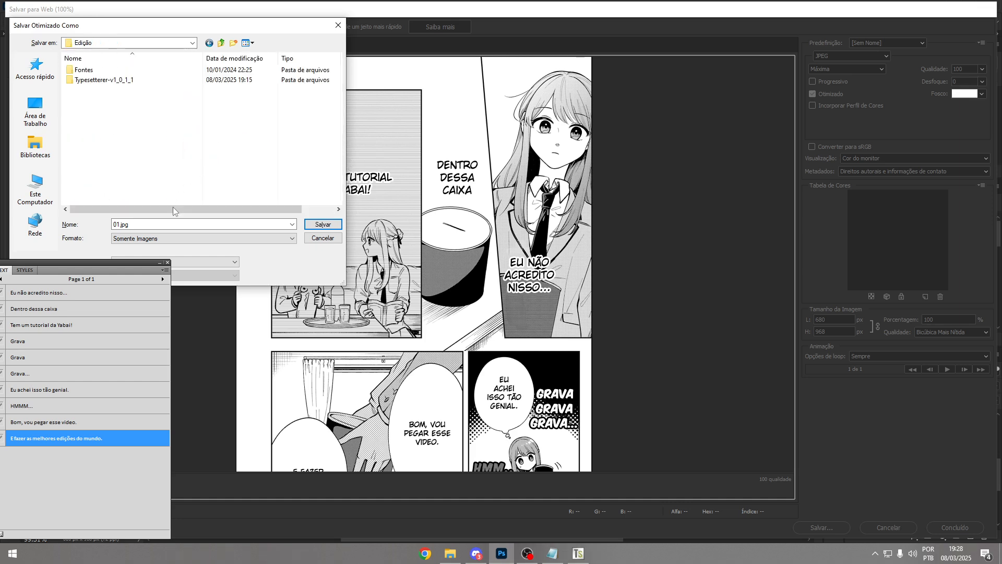
pyautogui.click(187, 226)
pyautogui.press('Return')
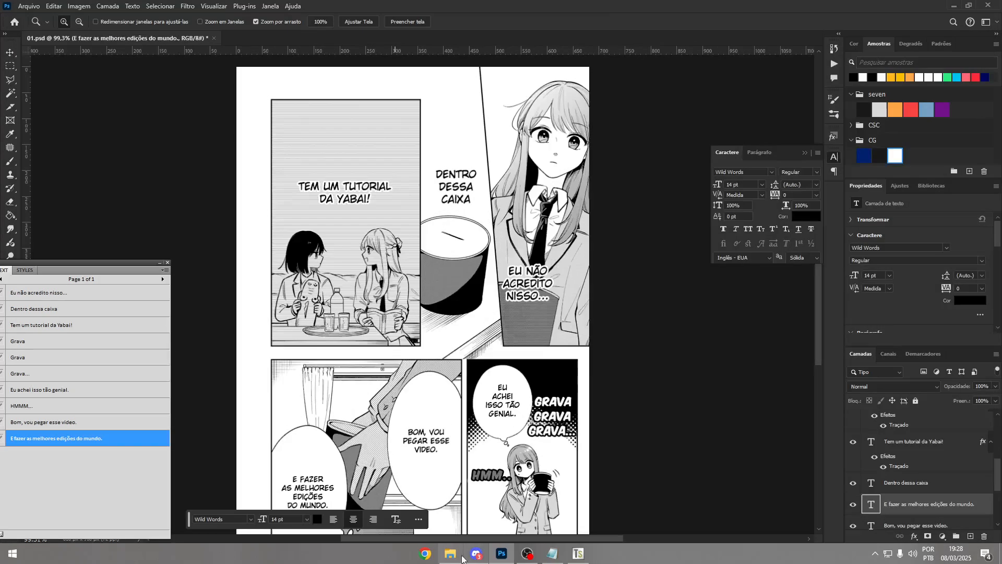
# - Show the Edição folder in File Explorer, return to Photoshop and close the Typesetterer window
pyautogui.click(451, 553)
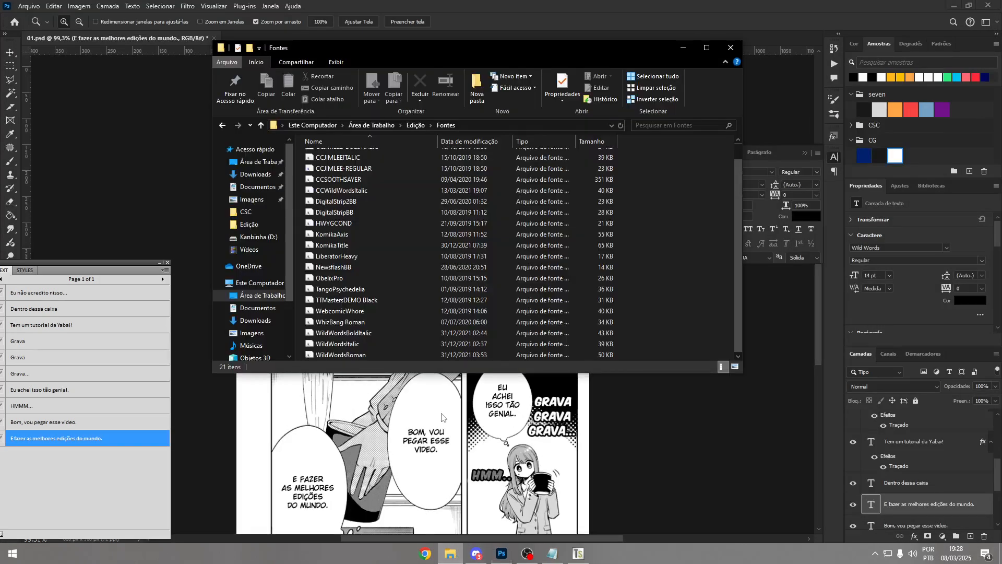
pyautogui.click(707, 47)
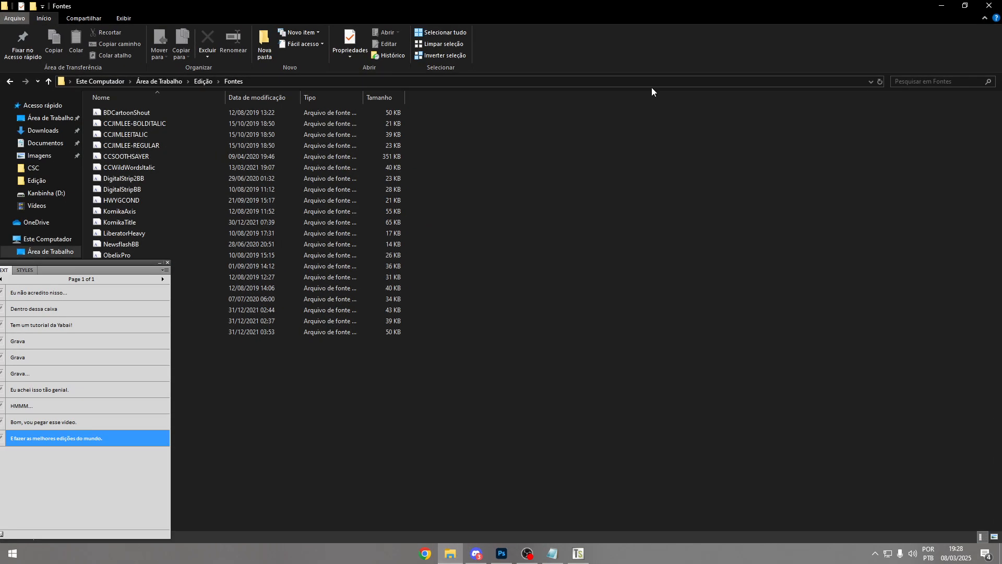
pyautogui.hotkey('alt', 'Up')
pyautogui.moveTo(128, 262); pyautogui.dragTo(570, 229)
pyautogui.click(941, 5)
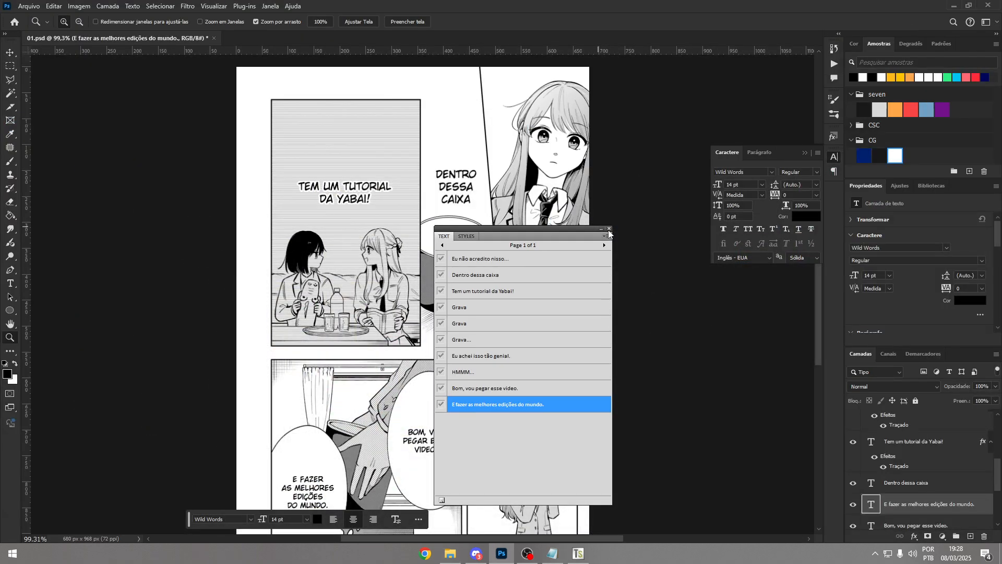
pyautogui.click(609, 229)
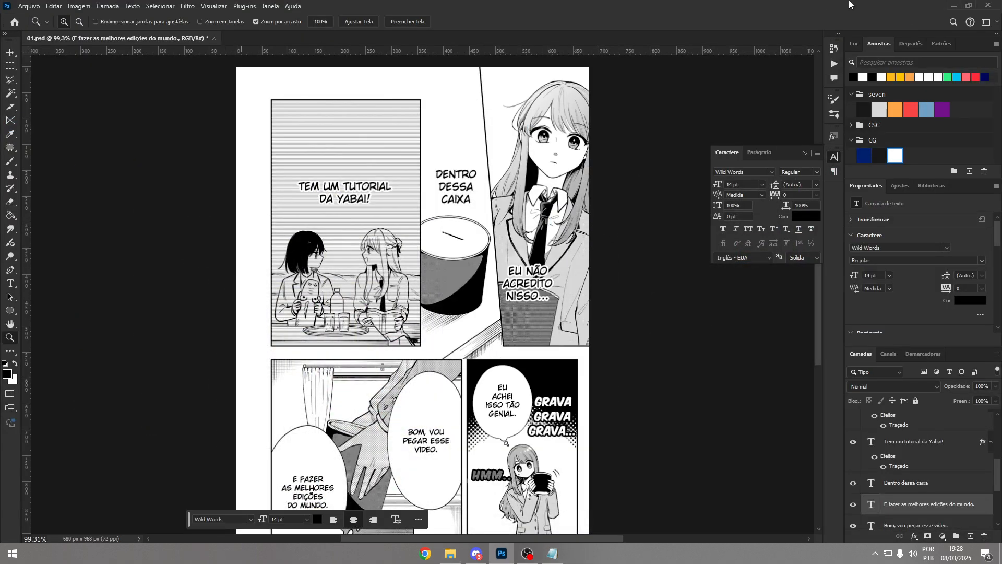
# - Open the exported 01.jpg from the Edição folder and examine the lettering in the upper panels up close
pyautogui.click(470, 552)
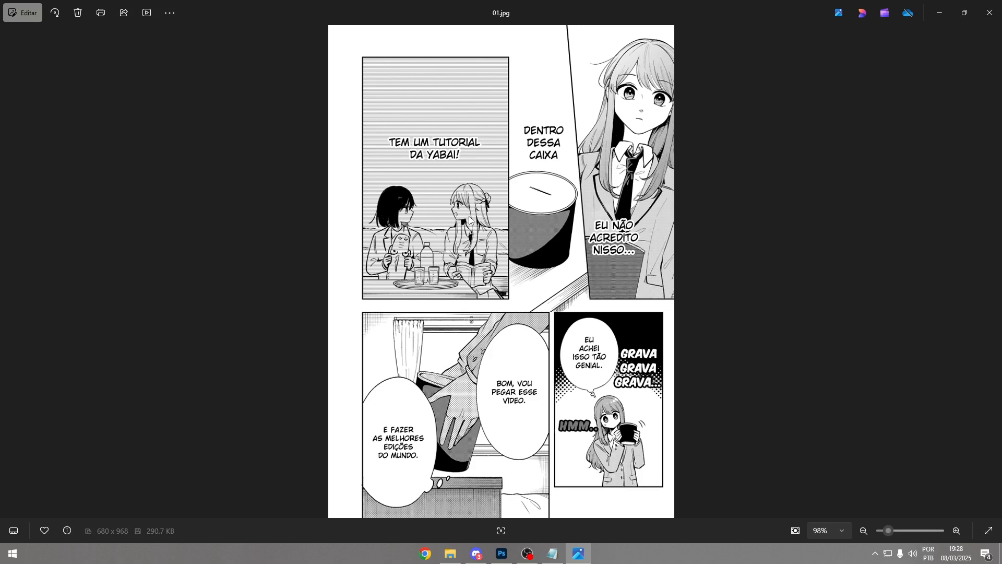
pyautogui.scroll(5, 468, 220)
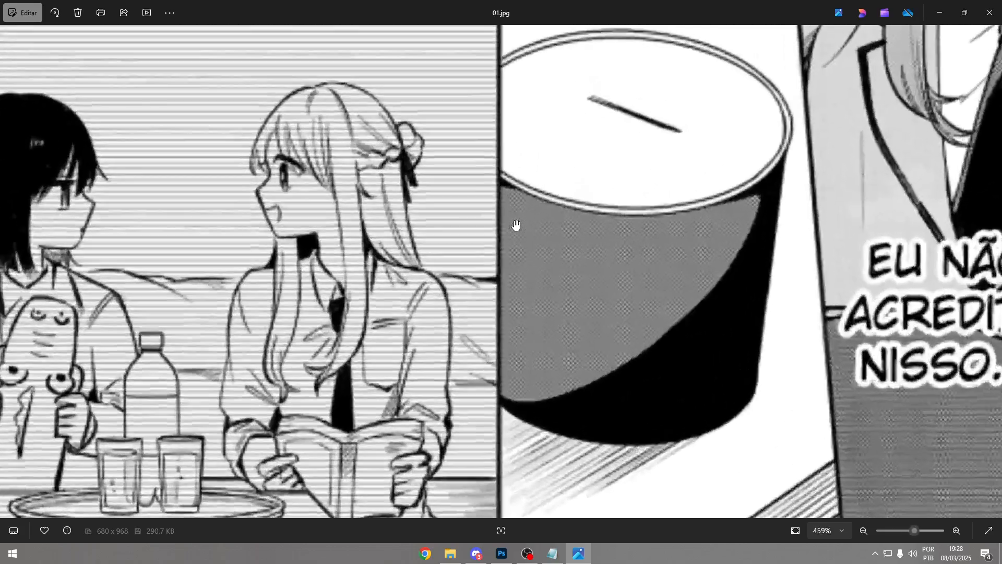
pyautogui.scroll(-3, 517, 225)
pyautogui.moveTo(524, 219); pyautogui.dragTo(490, 476)
pyautogui.scroll(-1, 445, 318)
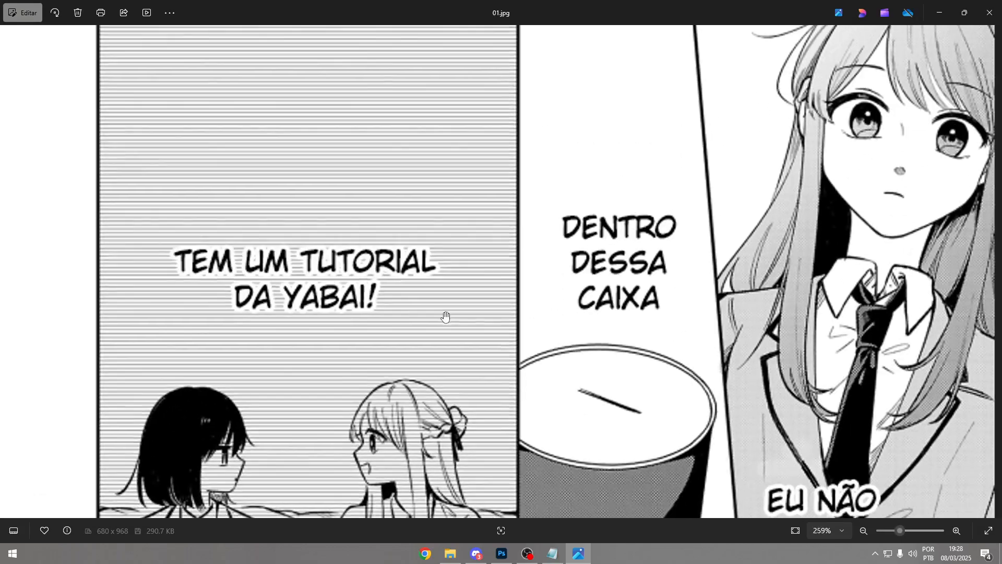
pyautogui.scroll(-3, 447, 315)
pyautogui.scroll(2, 510, 203)
pyautogui.moveTo(506, 190); pyautogui.dragTo(572, 316)
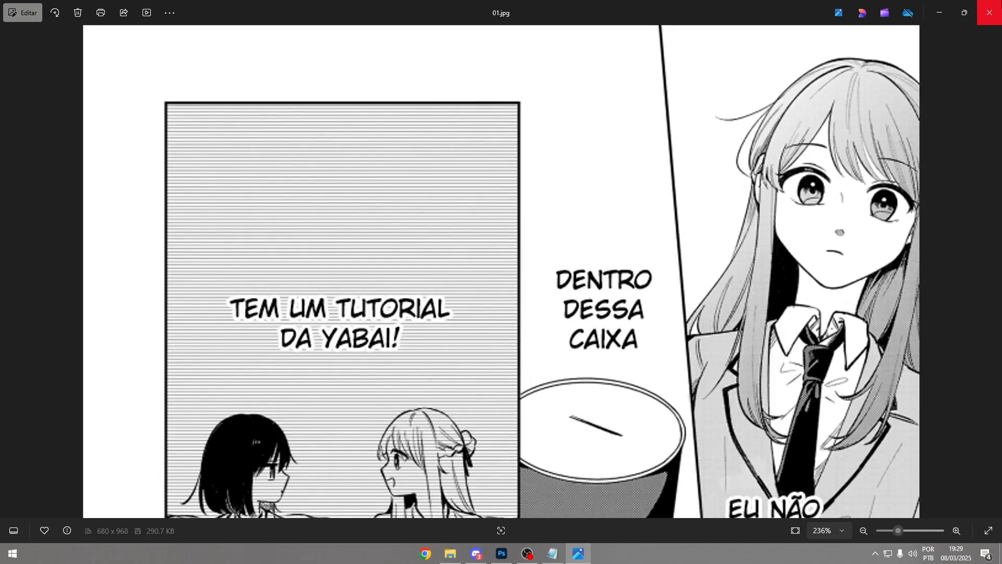
pyautogui.hotkey('alt', 'F4')
# - Open the original Pagina.webp in Fotos, keeping Fotos as the default app for .webp files
pyautogui.click(178, 312)
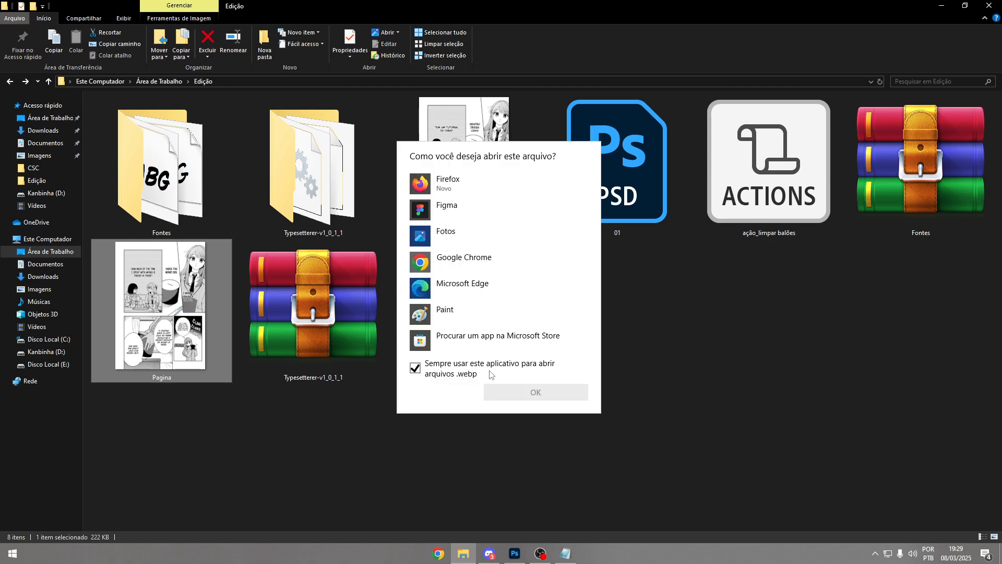
pyautogui.click(515, 230)
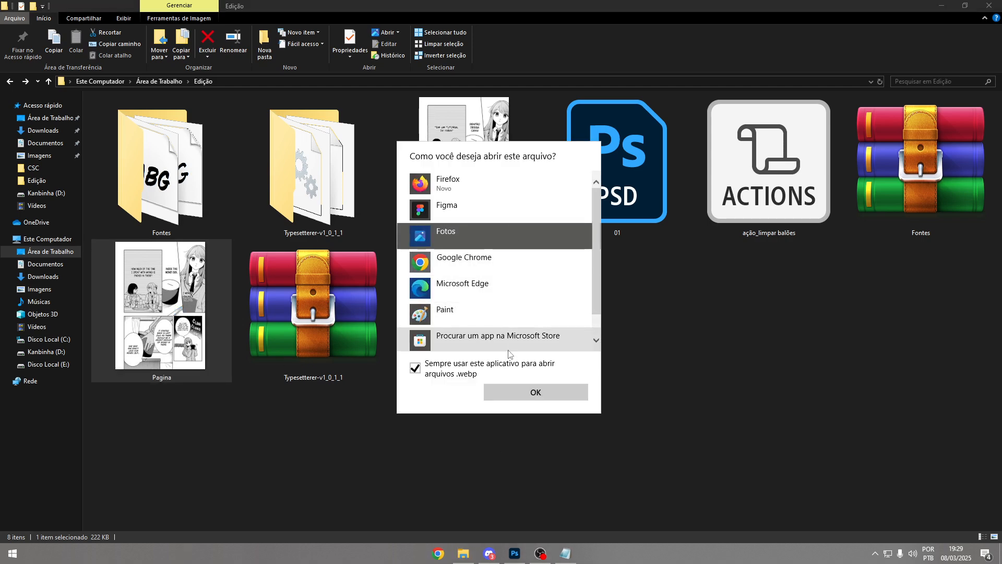
pyautogui.click(528, 397)
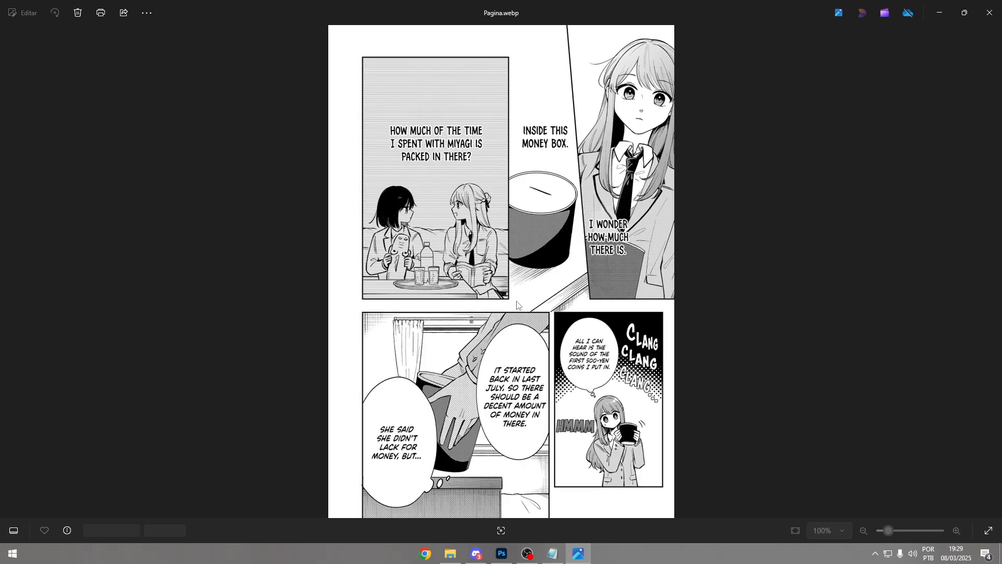
# - Arrange Pagina.webp and 01.jpg side by side to compare the original with the typeset page
pyautogui.press('super+Left')
pyautogui.doubleClick(507, 198)
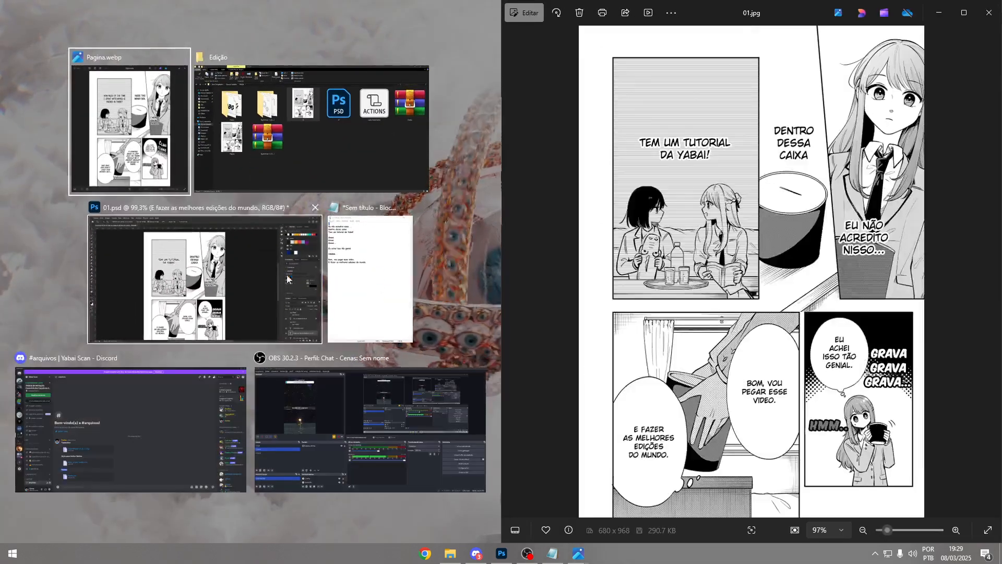
pyautogui.click(141, 135)
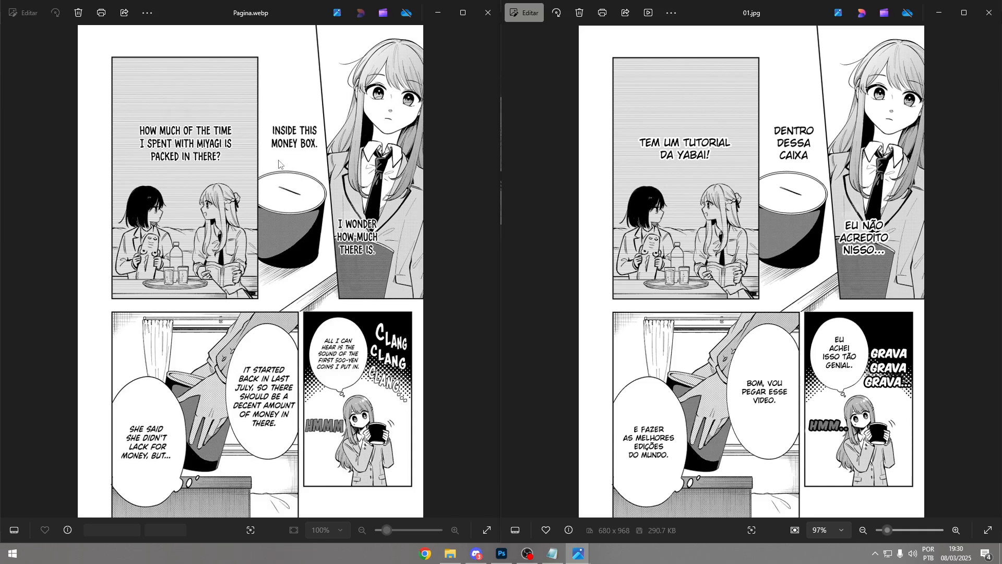
# - Switch to Discord to view the shared files in the #arquivos channel and return to the image comparison
pyautogui.click(476, 554)
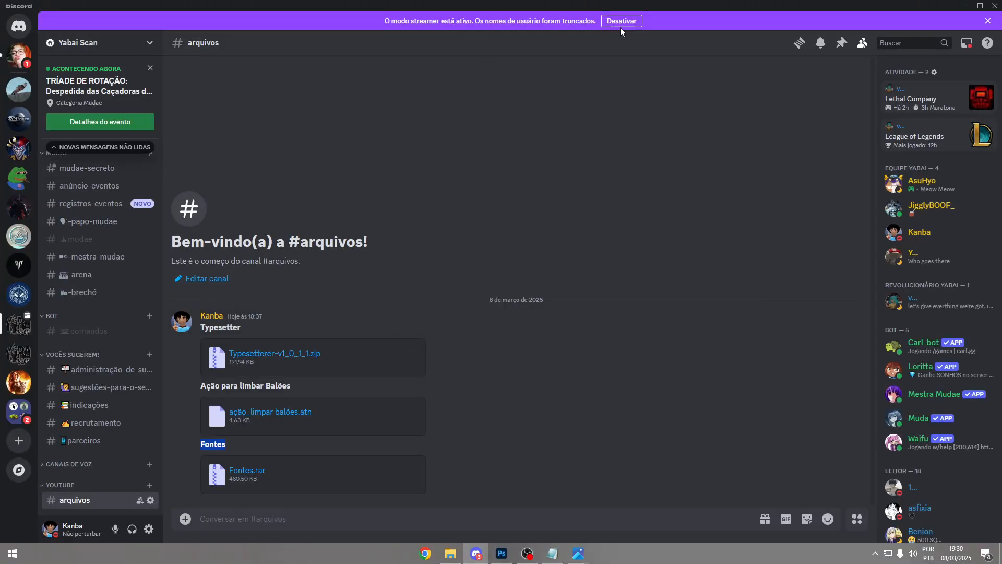
pyautogui.click(965, 8)
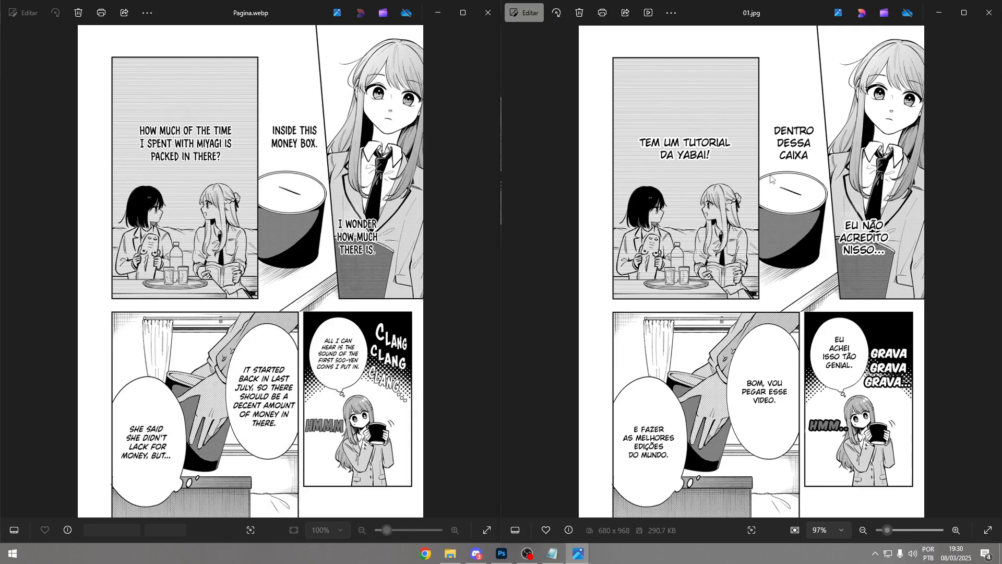
# - Close both page images and the Edição folder window, returning to 01.psd in Photoshop
pyautogui.press('Escape')
pyautogui.press('Escape')
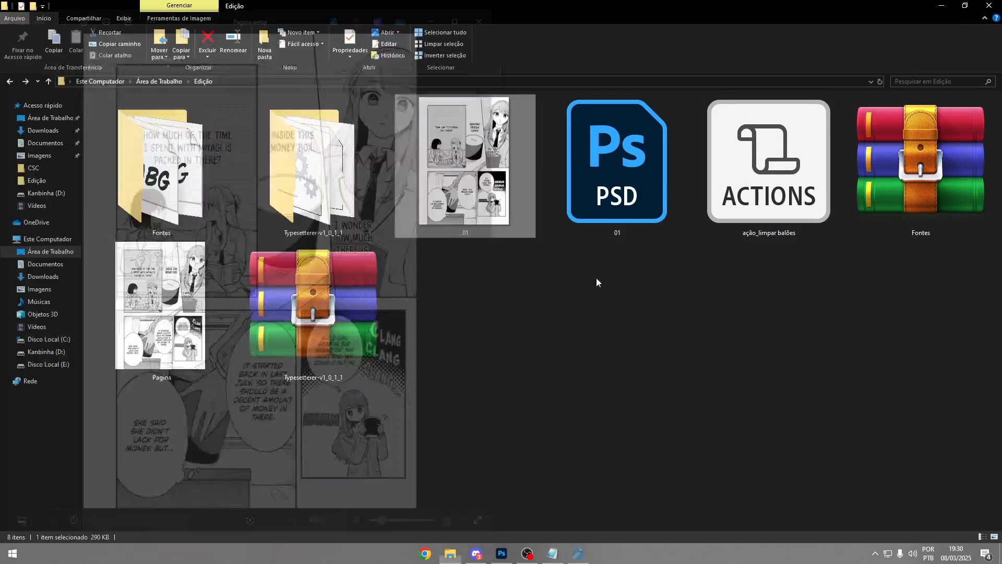
pyautogui.click(987, 4)
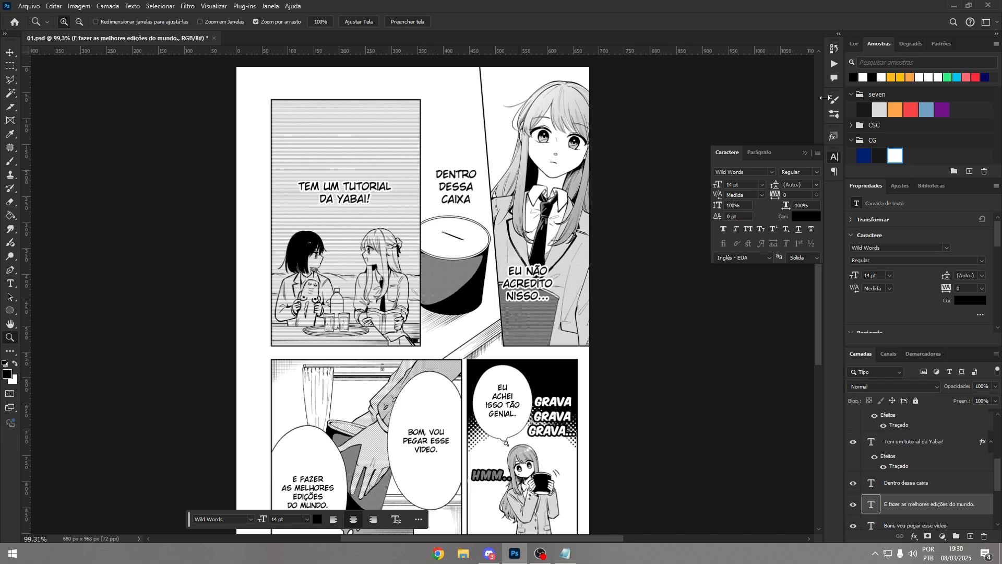